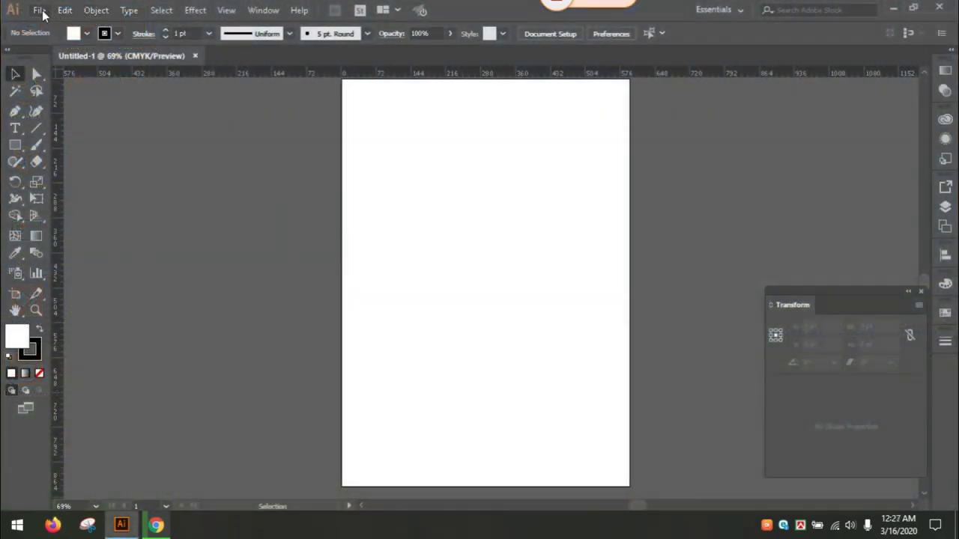
Place the s-1 Photoshop file onto the Untitled-1 artboard
left_click(39, 11)
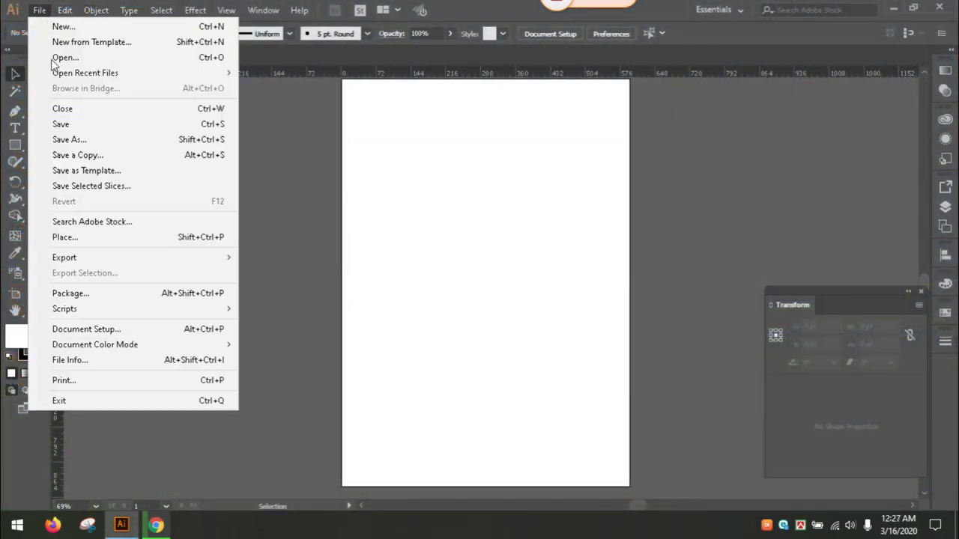
left_click(68, 247)
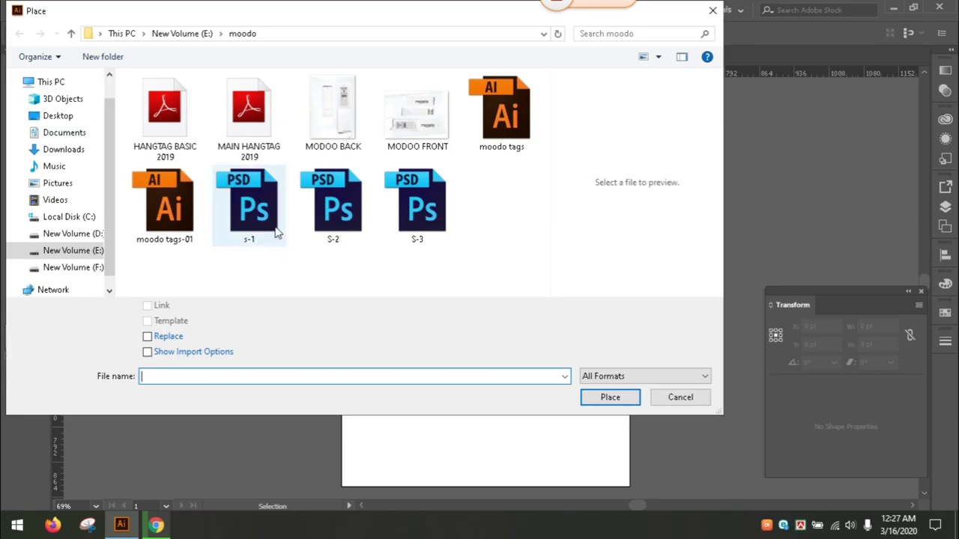
left_click(267, 215)
left_click(595, 401)
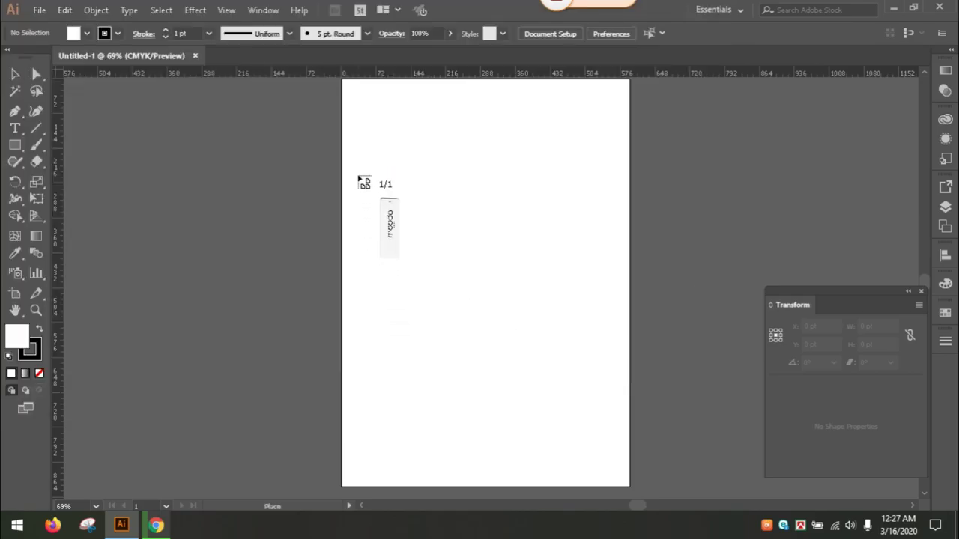
left_click(366, 171)
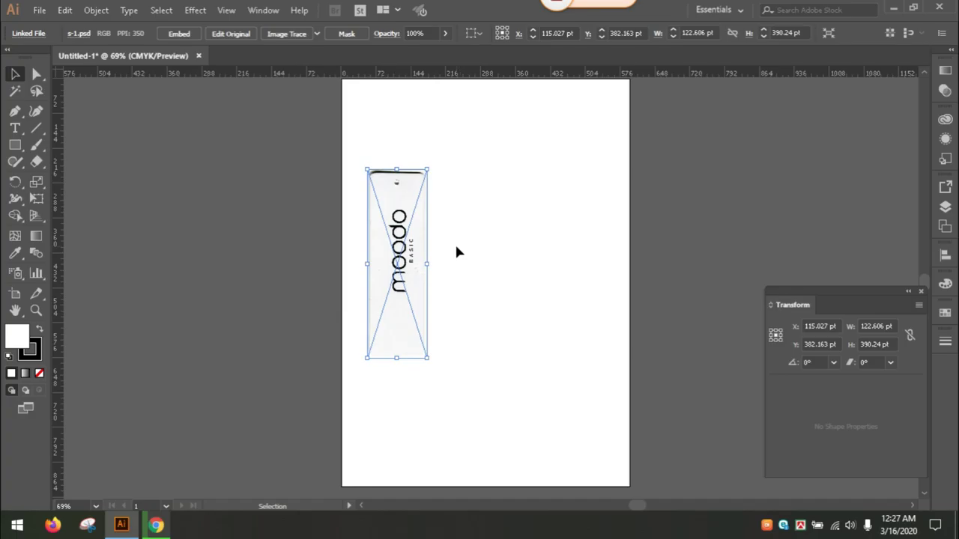
Delete the placed image and open s-1.psd as its own document, accepting the import options
key("Delete")
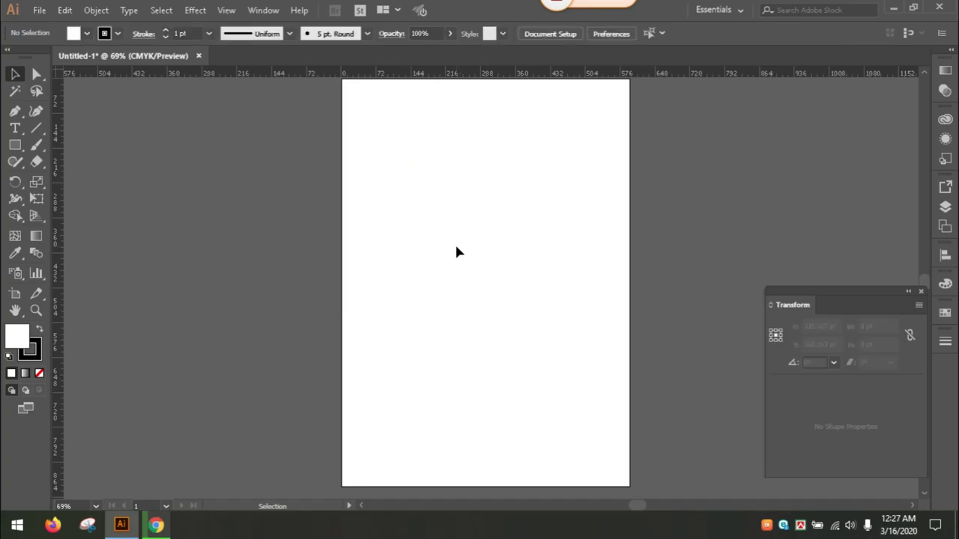
left_click(37, 11)
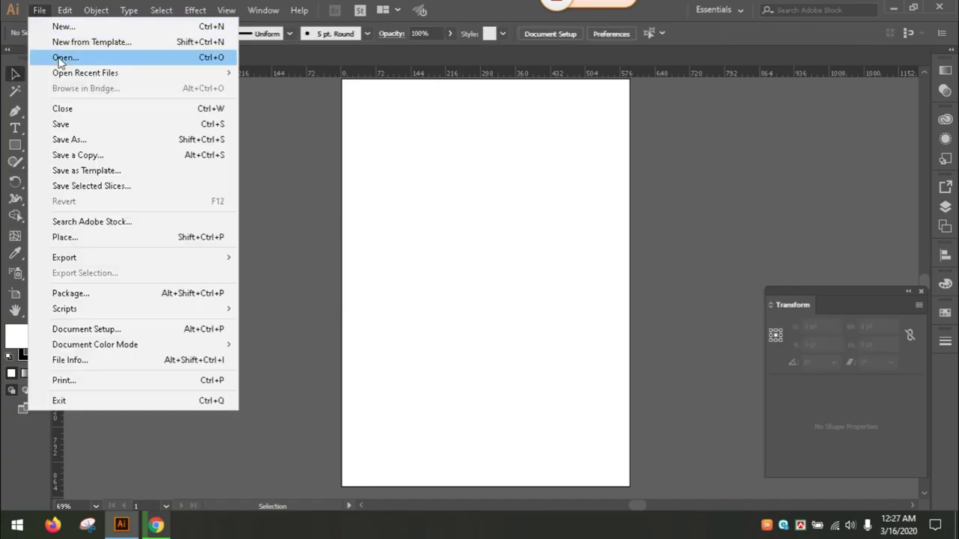
left_click(60, 56)
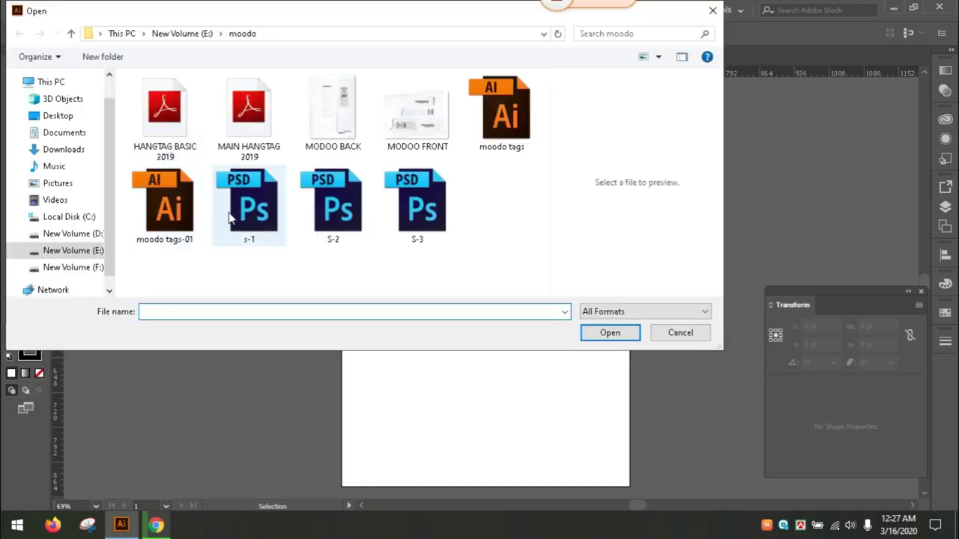
left_click(251, 216)
left_click(604, 338)
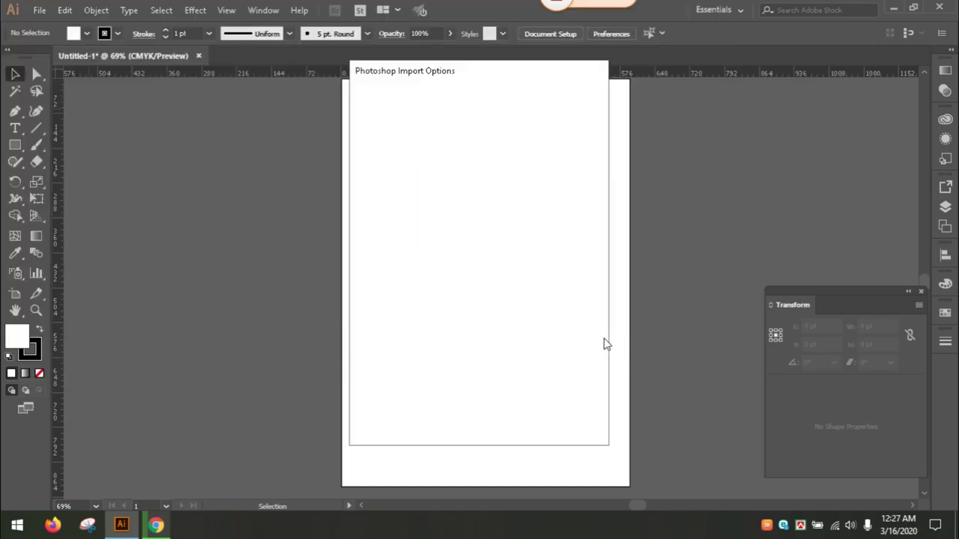
left_click(509, 421)
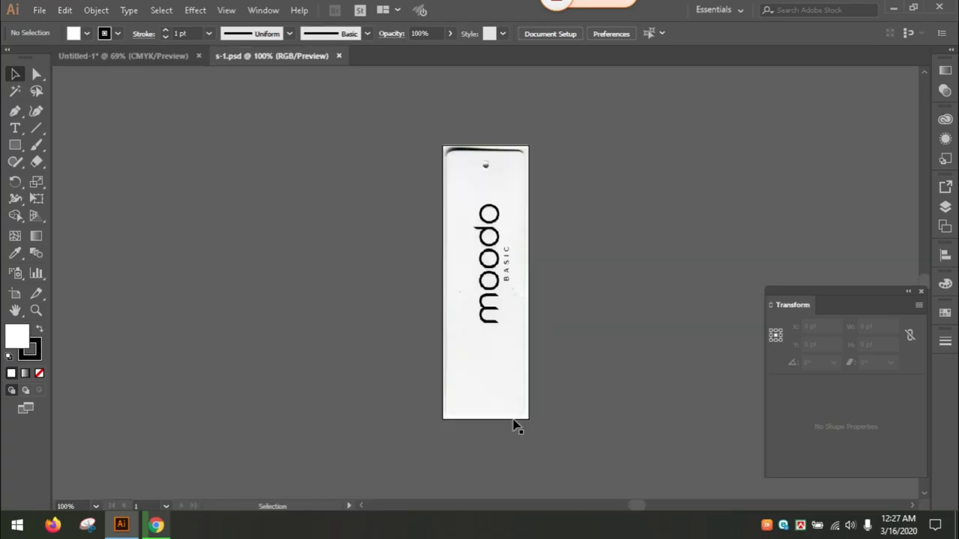
Take the tag image out of s-1 and paste it into Untitled-1
key("a")
key("ctrl+a")
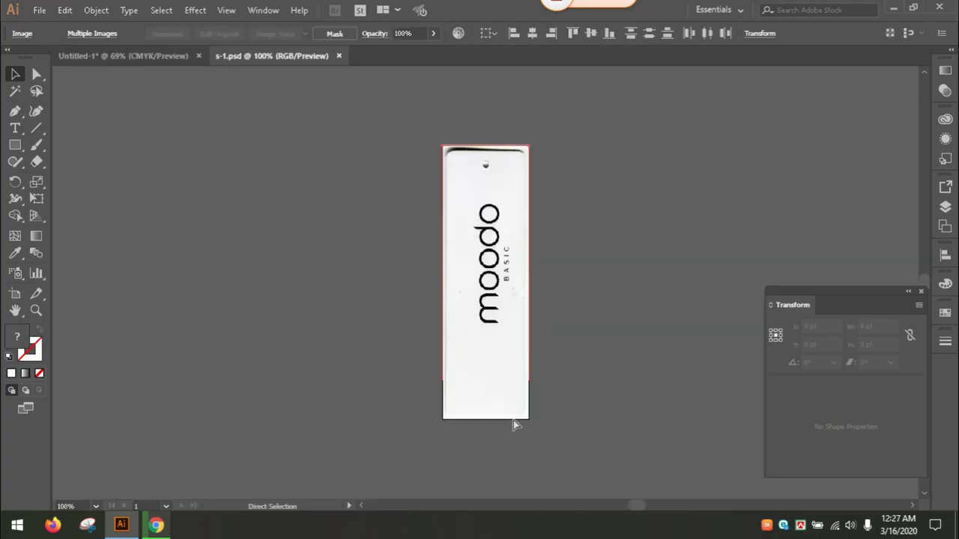
key("Delete")
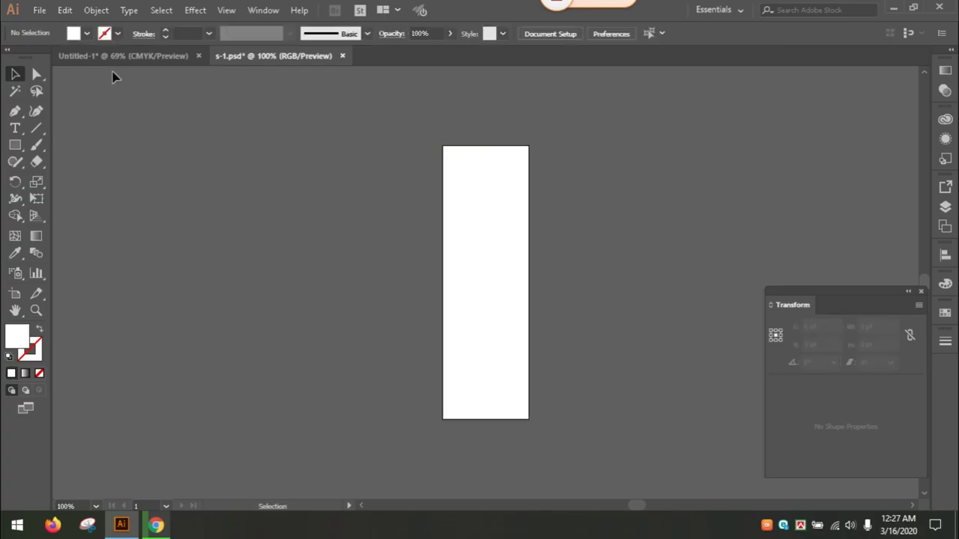
left_click(119, 59)
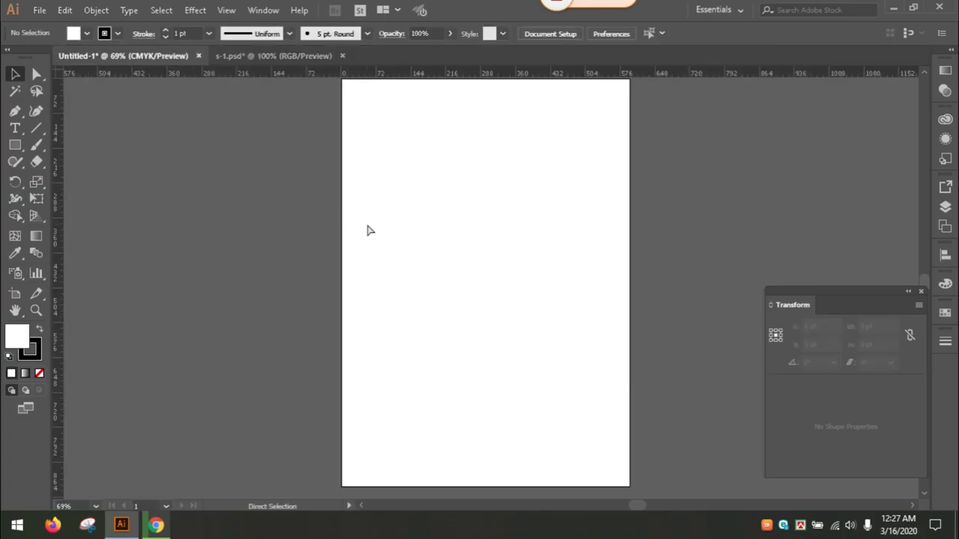
key("ctrl+v")
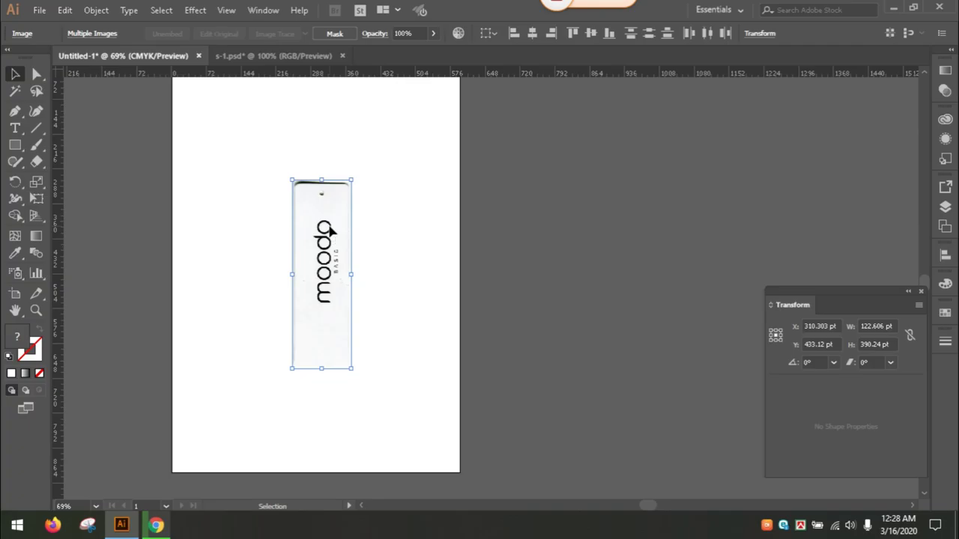
Move the pasted tag image right of the artboard and frame it at 100% zoom
left_click_drag(329, 231, 563, 215)
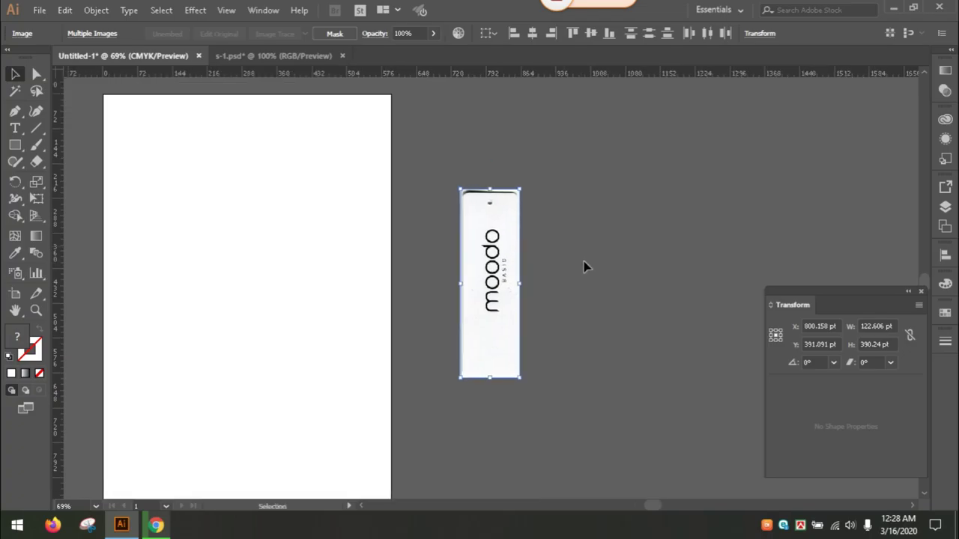
left_click_drag(584, 262, 494, 254)
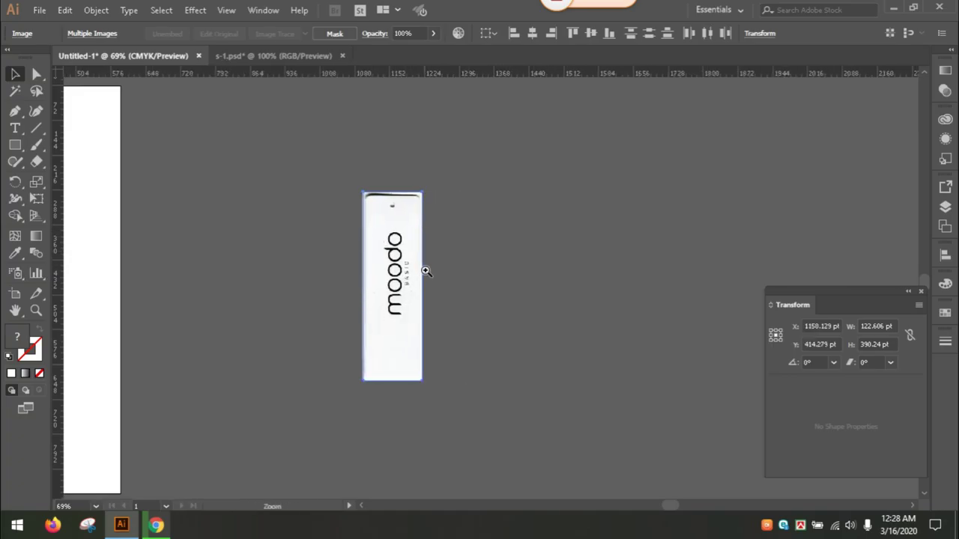
key("ctrl+1")
left_click_drag(558, 272, 511, 244)
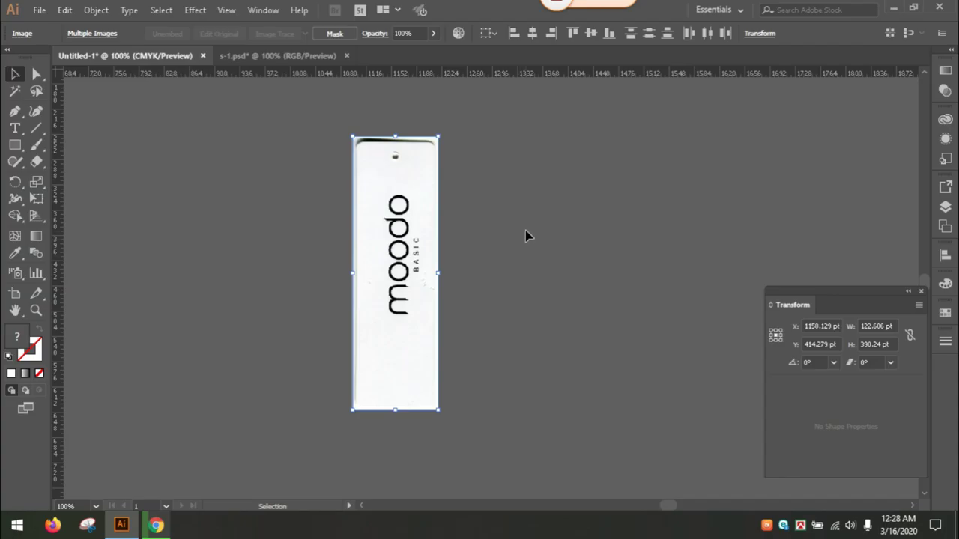
left_click_drag(518, 220, 524, 249)
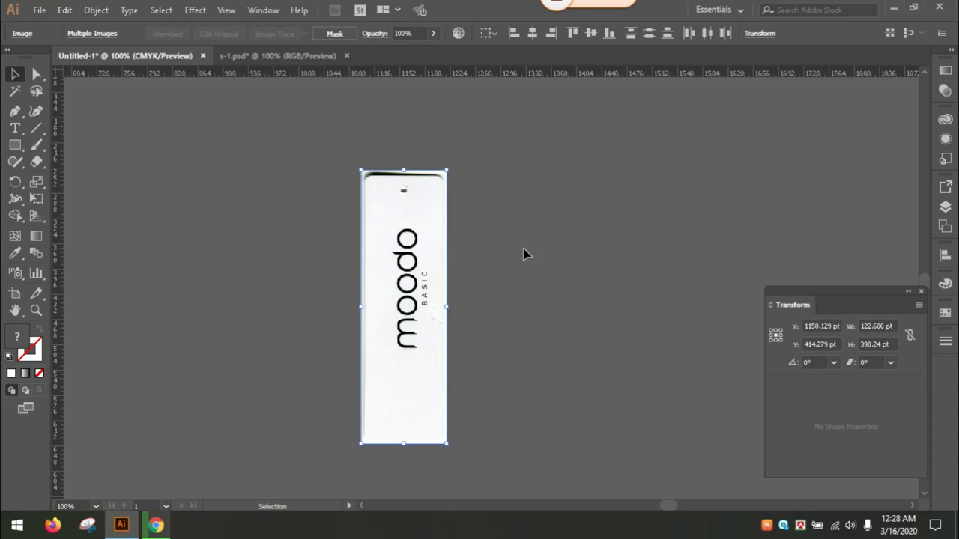
Zoom in on the moodo BASIC lettering, then zoom back out to 200% to see the whole tag
key("z")
left_click_drag(404, 171, 446, 258)
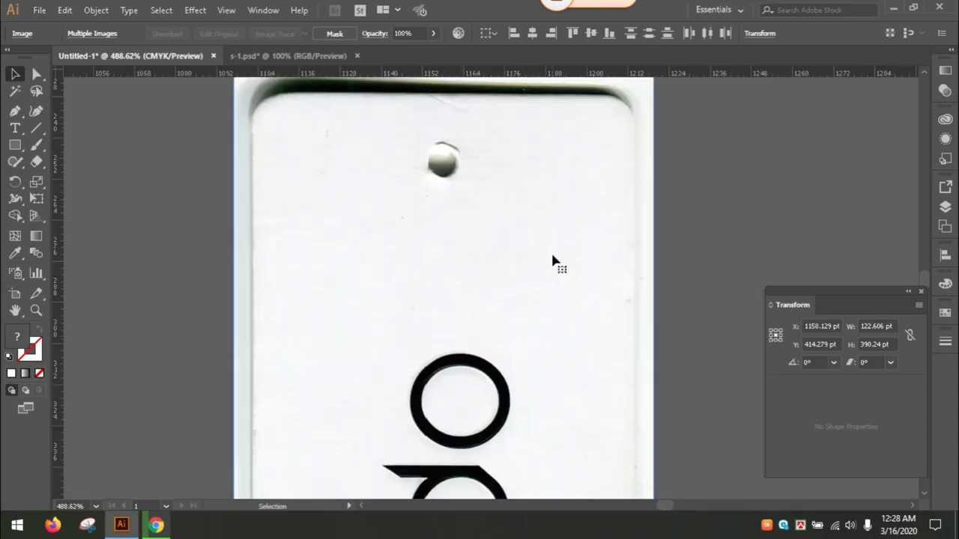
left_click_drag(592, 348, 548, 255)
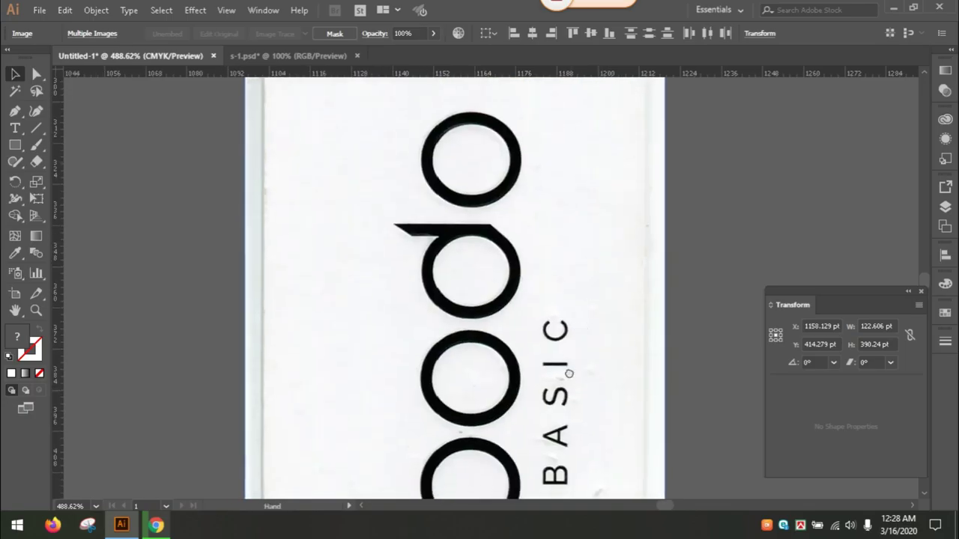
scroll(543, 248, "down", 3)
scroll(516, 247, "down", 3)
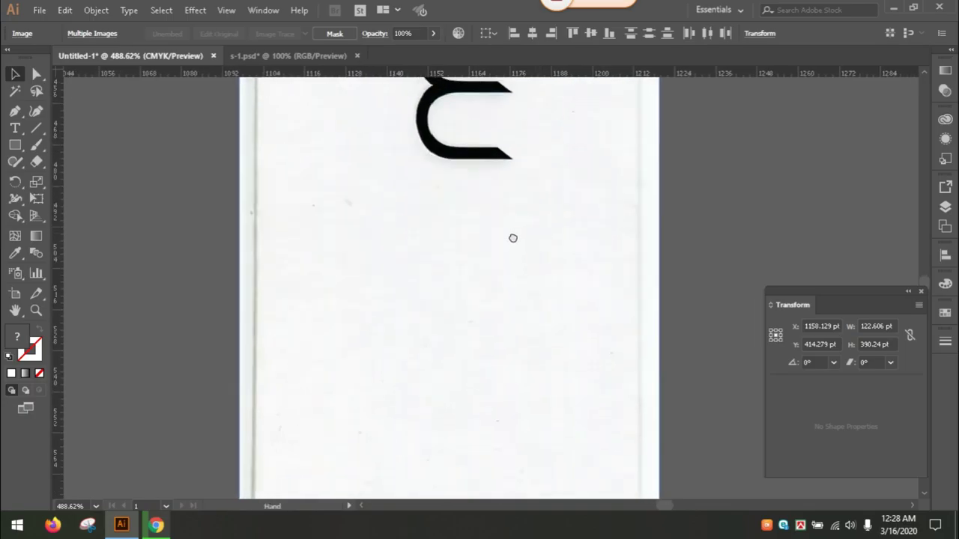
scroll(494, 344, "down", 2)
scroll(494, 345, "right", 1)
scroll(493, 464, "up", 2)
scroll(493, 471, "up", 3)
scroll(488, 364, "up", 2)
scroll(505, 329, "up", 4)
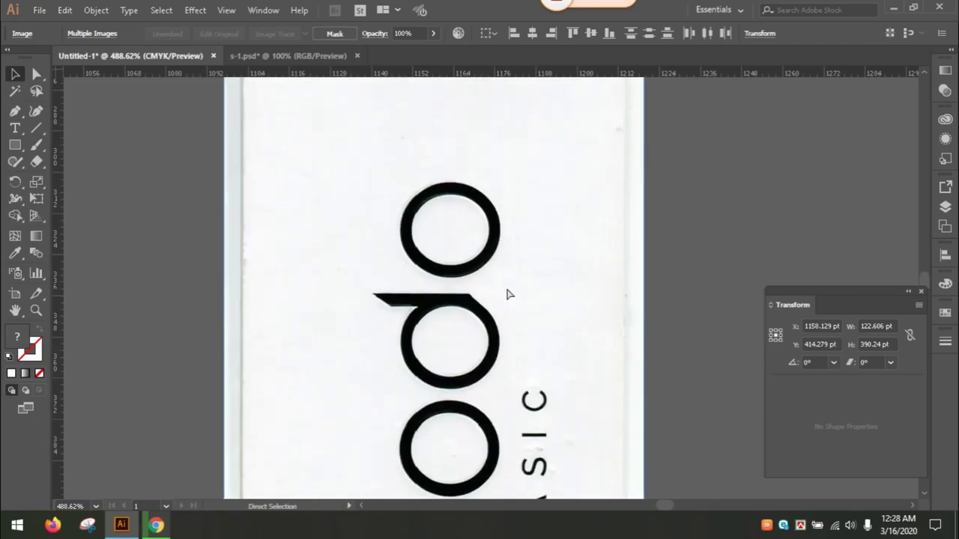
key("ctrl+minus")
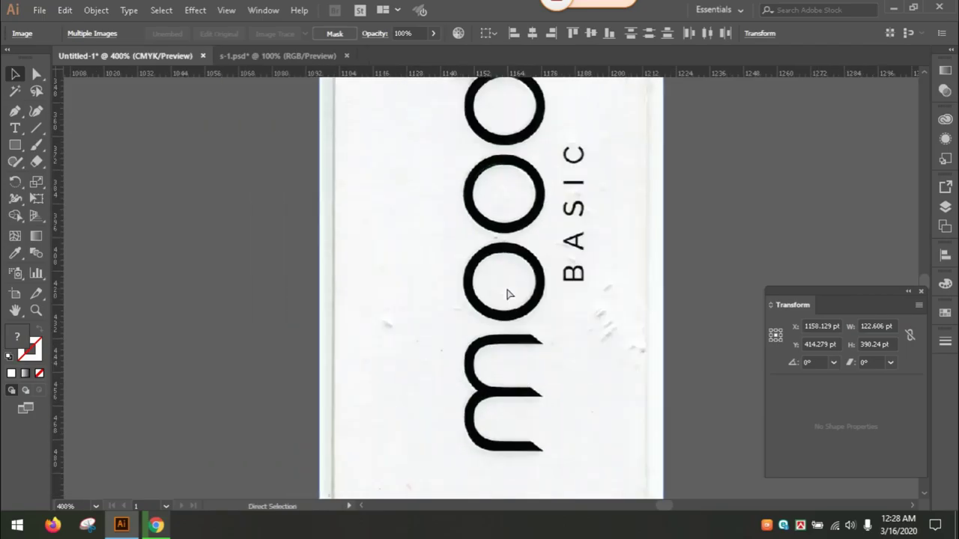
key("ctrl+minus")
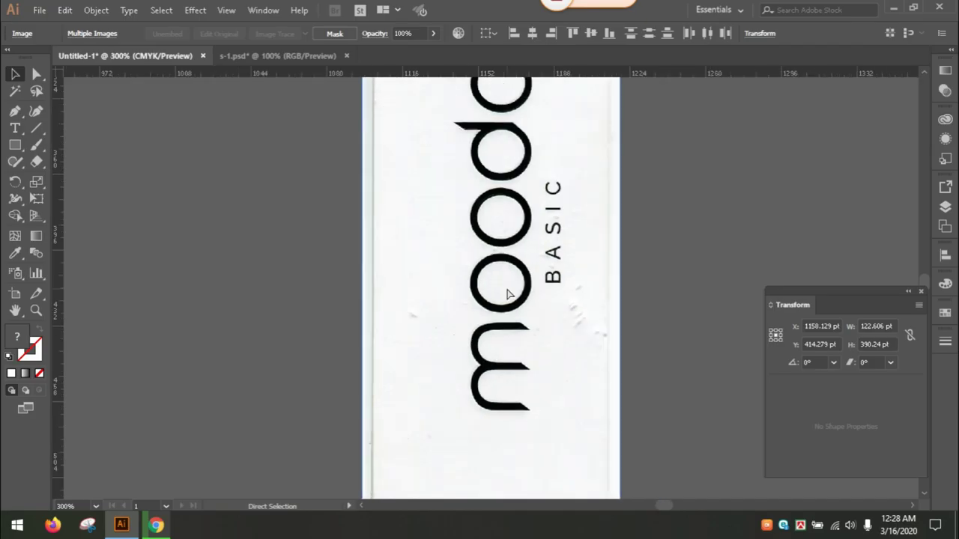
key("ctrl+minus")
scroll(516, 307, "up", 3)
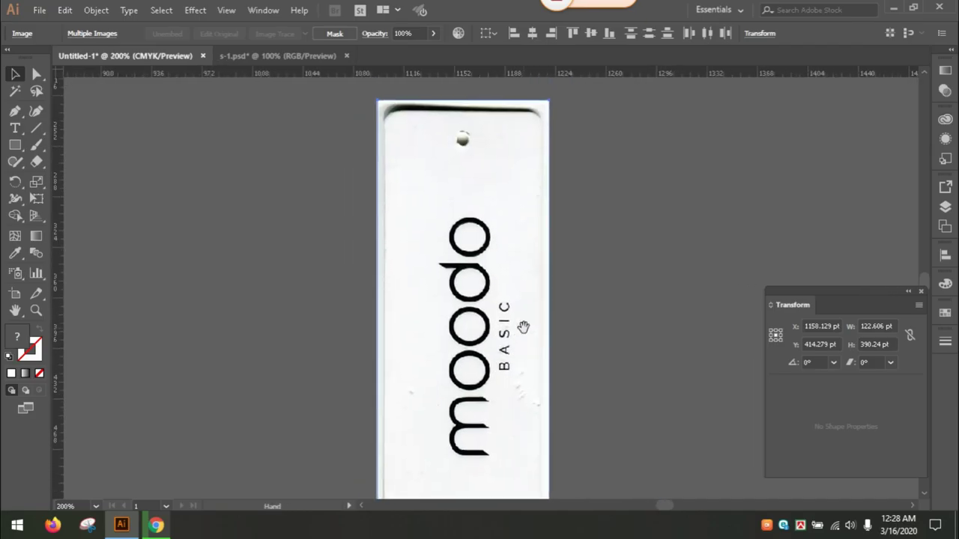
Deselect the image, zoom to about 1200% on the letter m, and select the Pen tool
key("ctrl+shift+a")
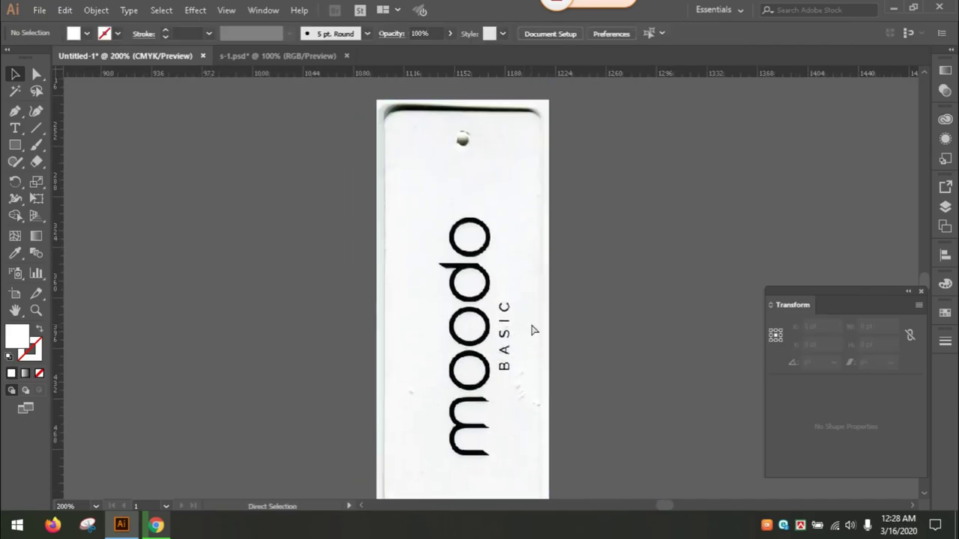
left_click_drag(503, 427, 492, 332)
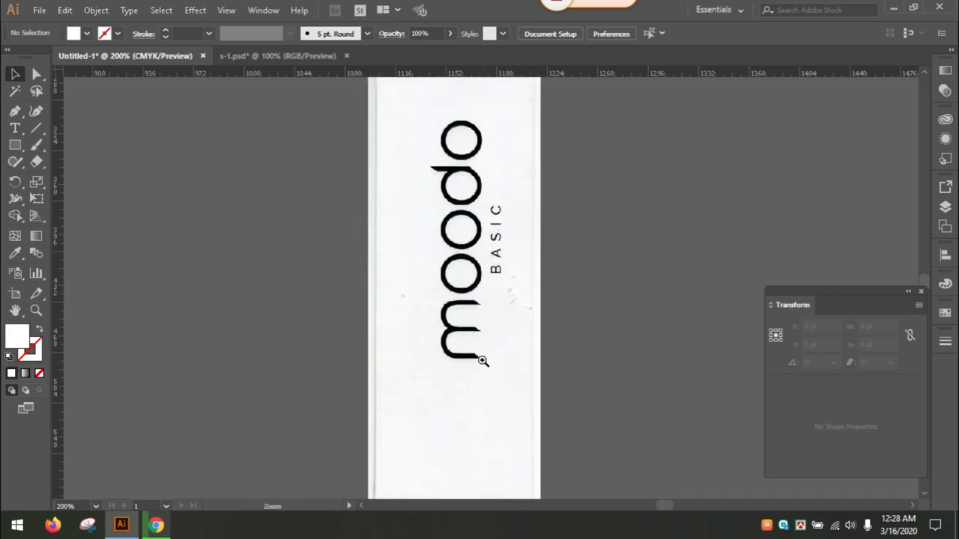
left_click(533, 277)
left_click(471, 310)
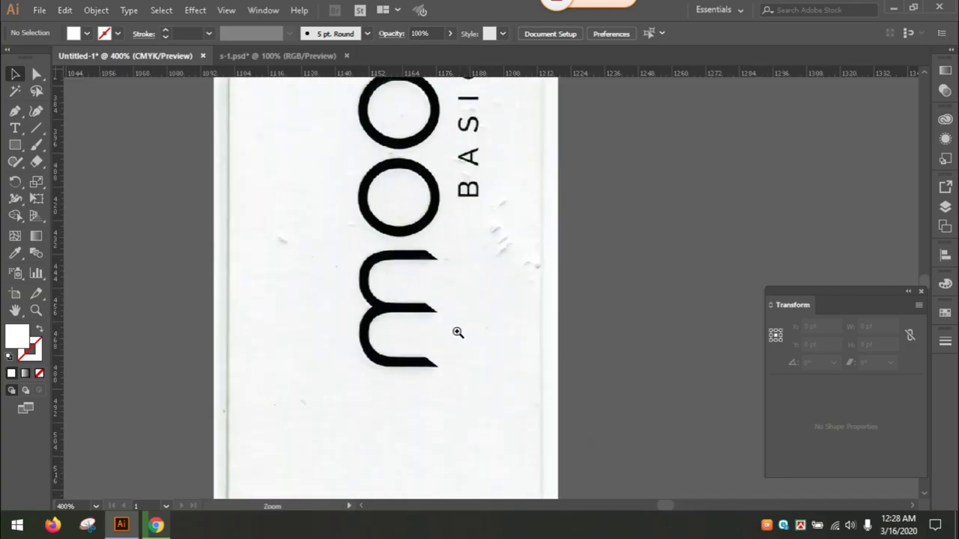
left_click(456, 327)
key("v")
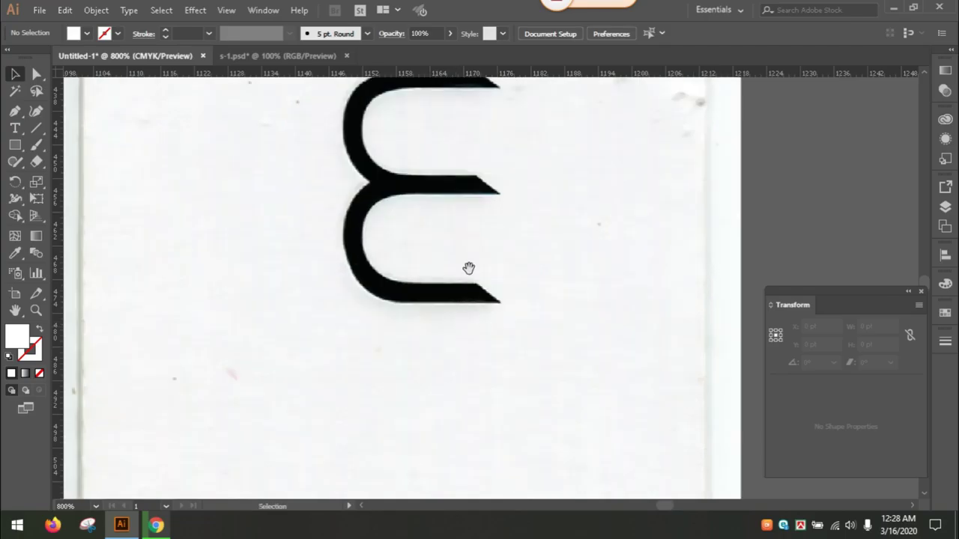
left_click_drag(467, 268, 492, 292)
left_click(471, 311, "ctrl")
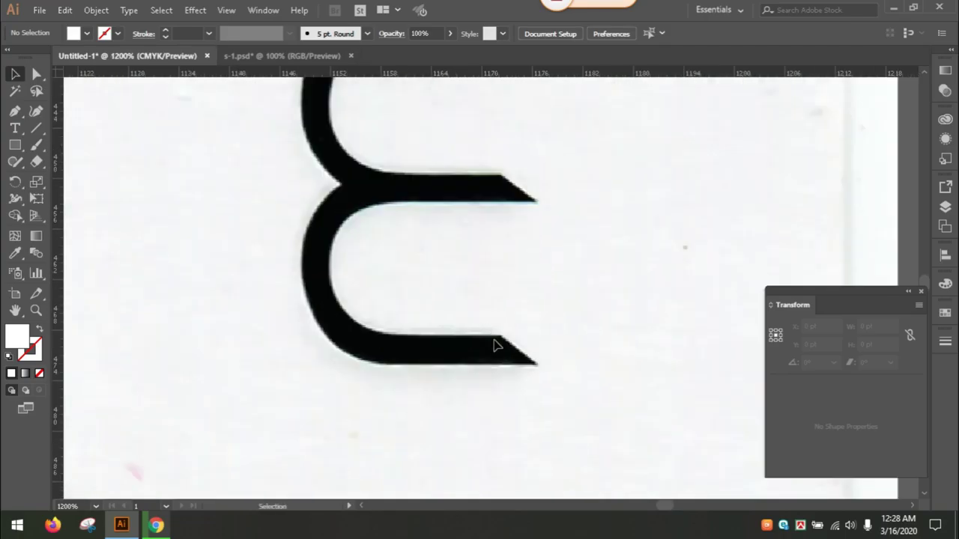
left_click_drag(510, 357, 482, 276)
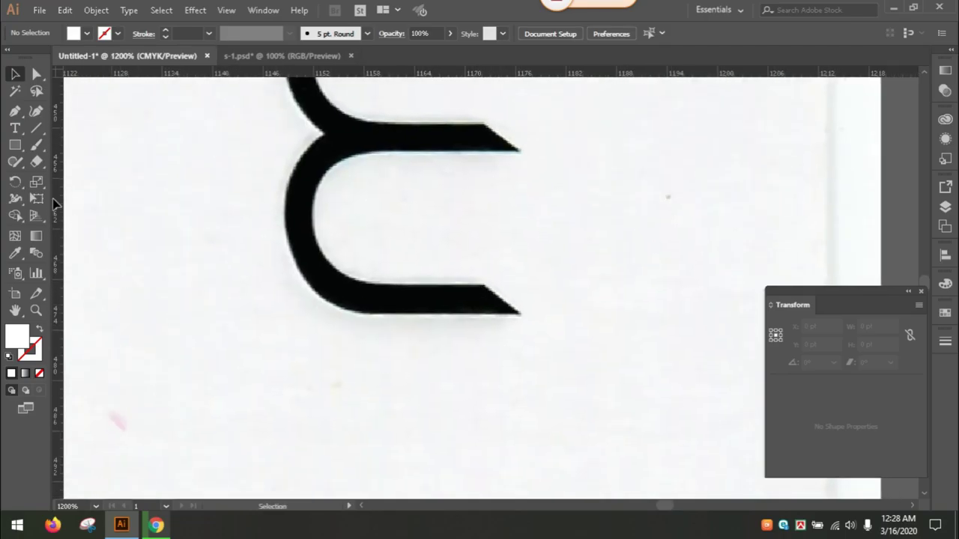
key("p")
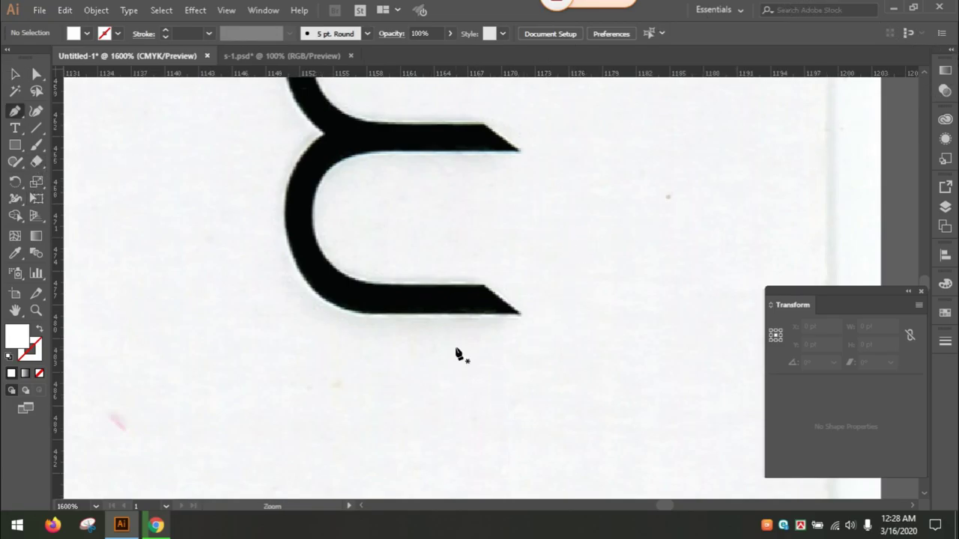
scroll(288, 375, "up", 1)
Set no fill and a C0 M100 Y100 K0 red stroke, anchoring the path at the lower arm's tip
left_click(39, 373)
left_click(31, 355)
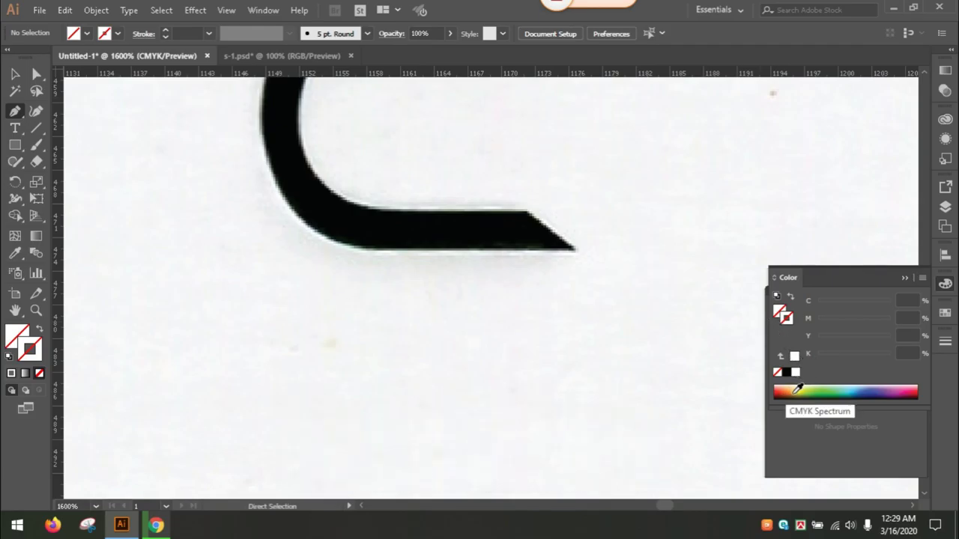
left_click(795, 388)
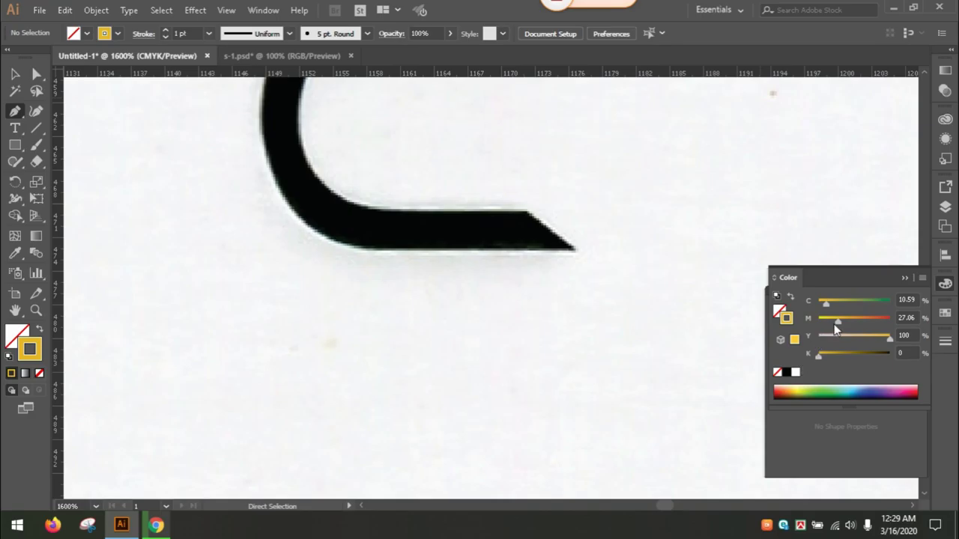
left_click_drag(835, 326, 890, 319)
left_click_drag(805, 314, 847, 354)
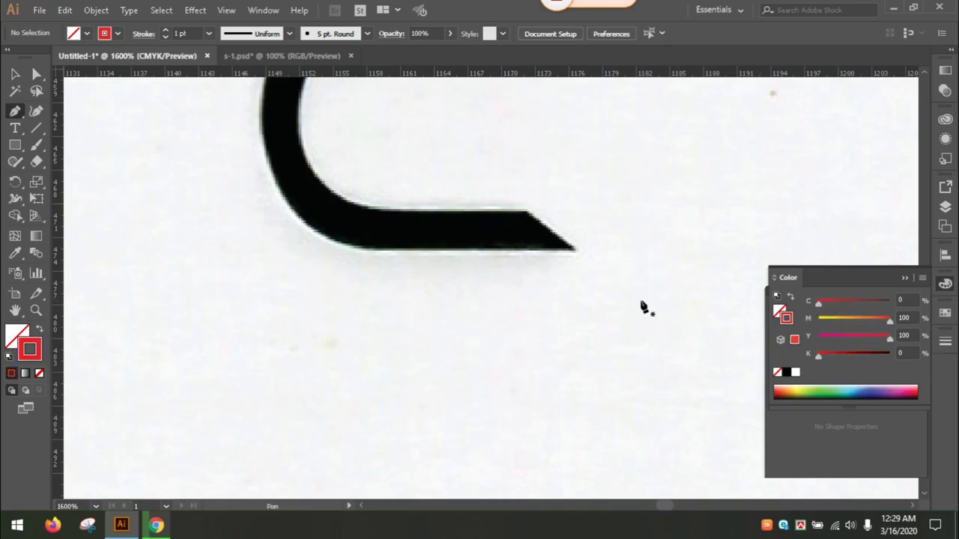
left_click(575, 252)
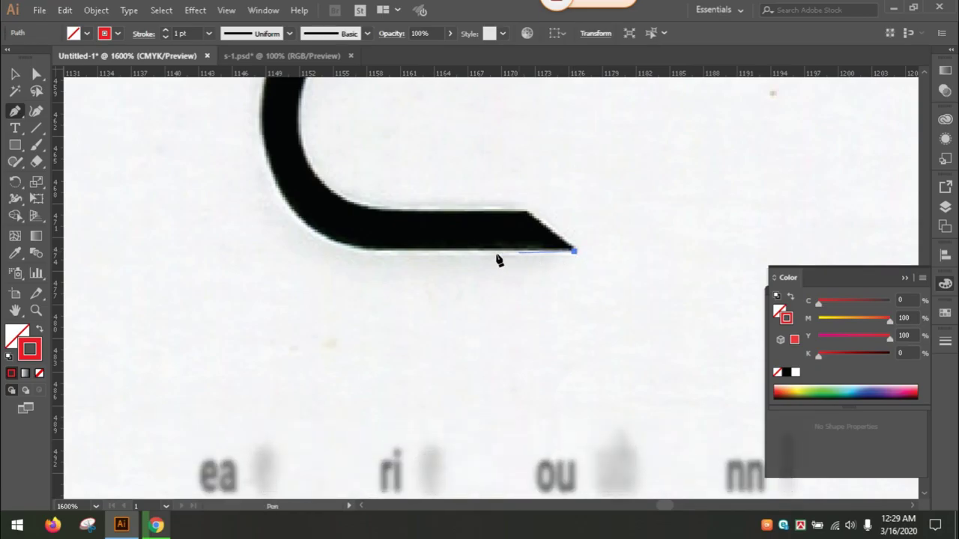
Anchor the lower edge's left end and set the stroke weight to 0.25 pt
left_click(353, 252)
scroll(349, 221, "up", 3)
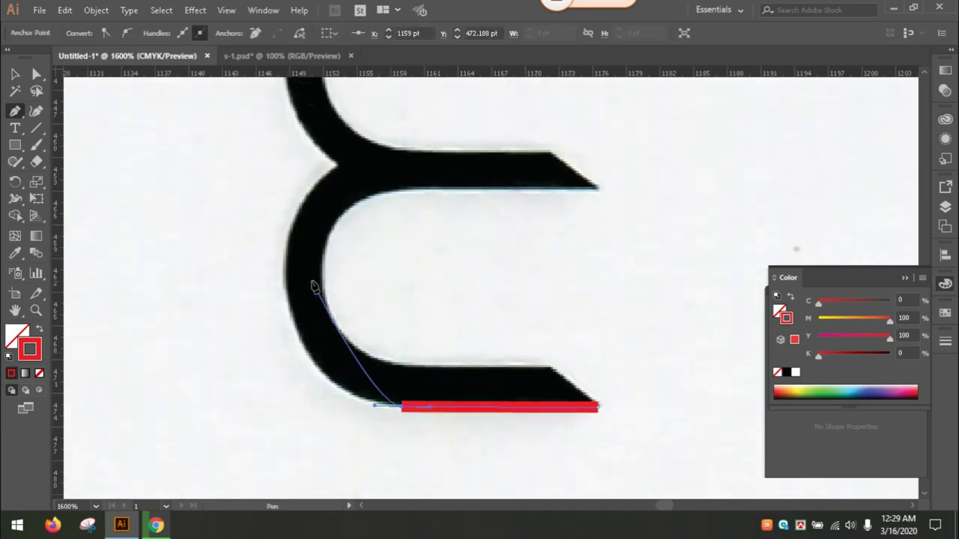
key("ctrl+z")
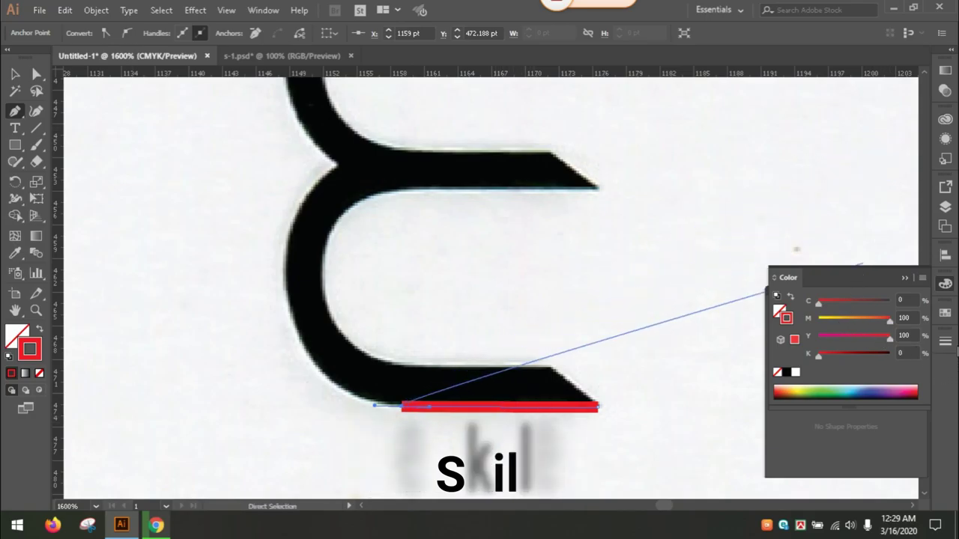
left_click(945, 343)
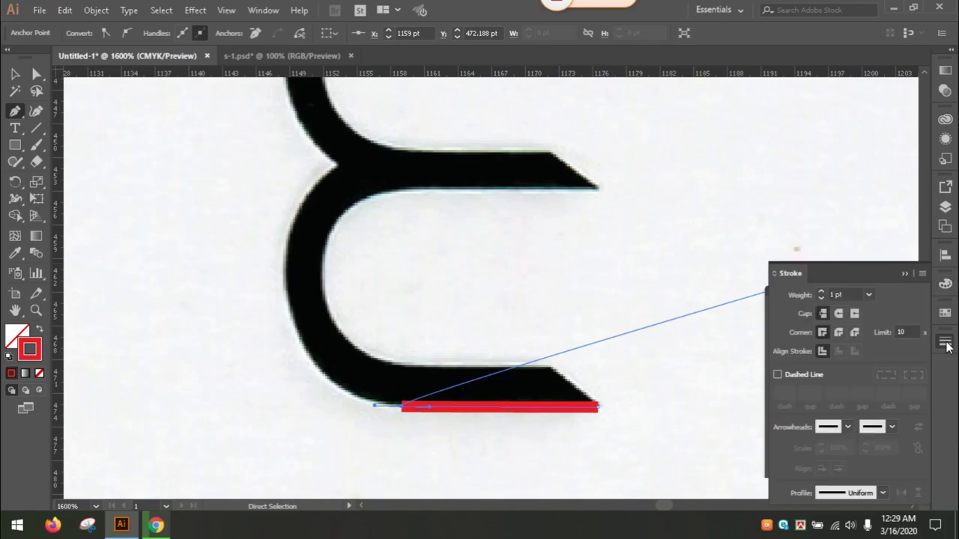
left_click(869, 296)
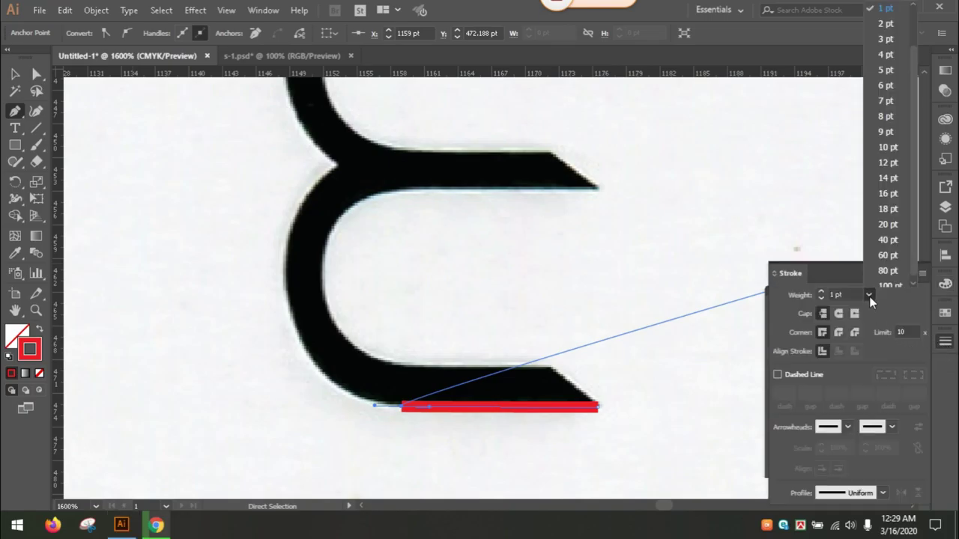
left_click(886, 9)
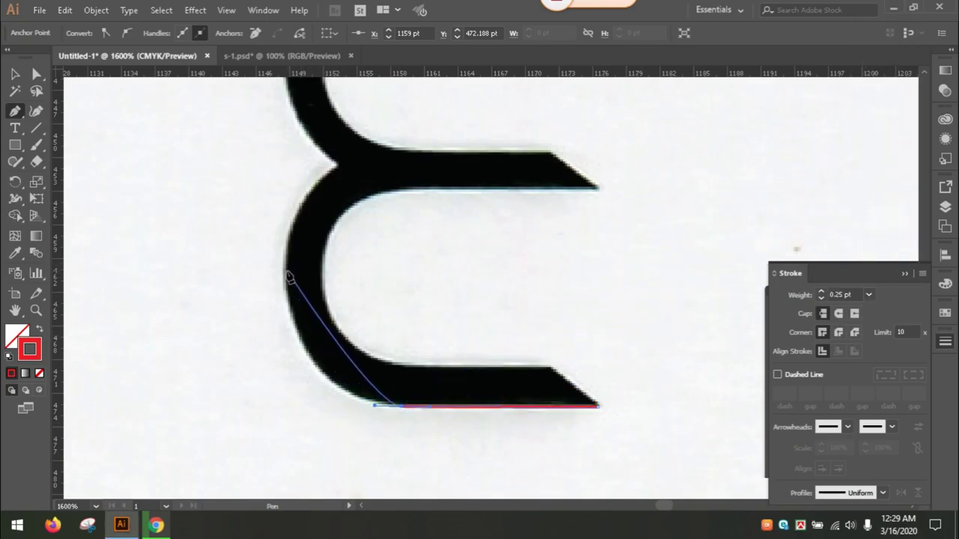
Curve the red path up the letter's outer edge to the notch, making a sharp corner there
left_click_drag(286, 271, 278, 152)
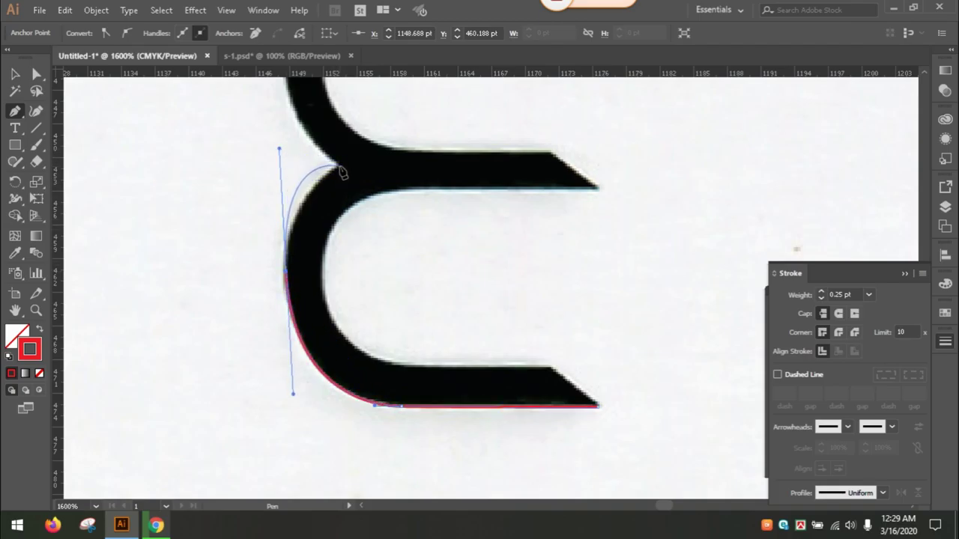
left_click_drag(339, 166, 283, 154)
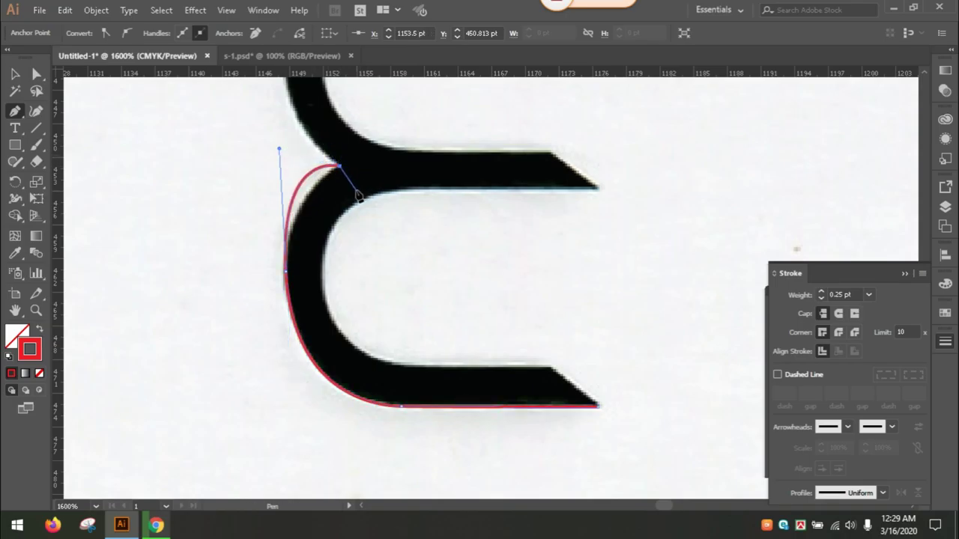
mouse_move(282, 153)
left_mouse_down()
mouse_move(280, 167)
mouse_move(282, 144)
left_mouse_up()
left_click_drag(281, 145, 278, 148)
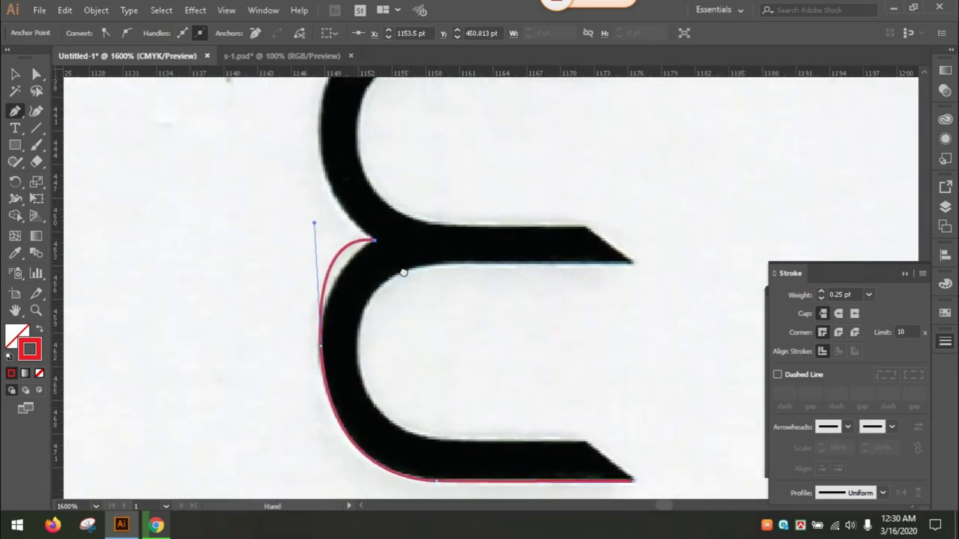
left_click_drag(372, 241, 405, 277)
mouse_move(406, 275)
left_mouse_down()
mouse_move(306, 299)
mouse_move(327, 362)
left_mouse_up()
key("alt")
left_click_drag(315, 223, 314, 271)
Continue the path from the notch up the upper bowl's outer edge
key("space")
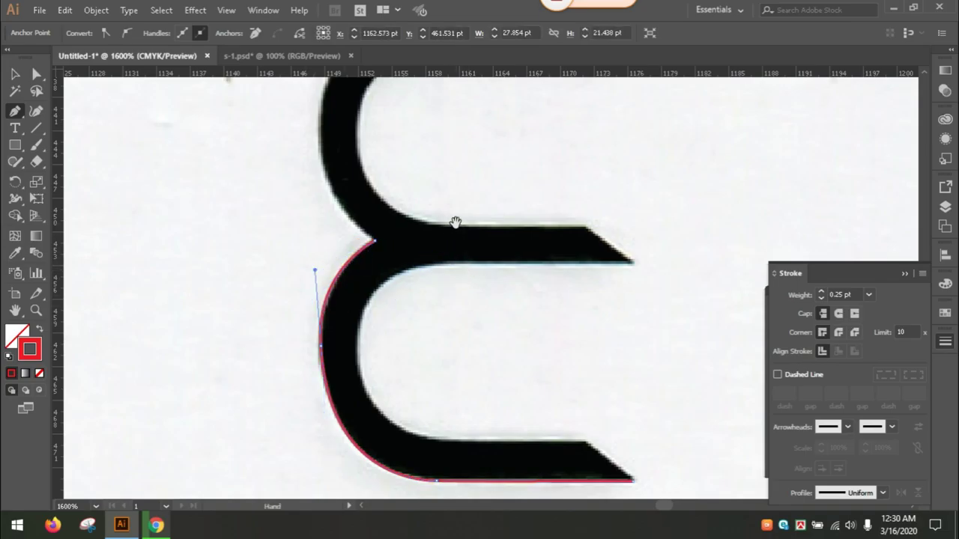
left_click_drag(455, 223, 409, 325)
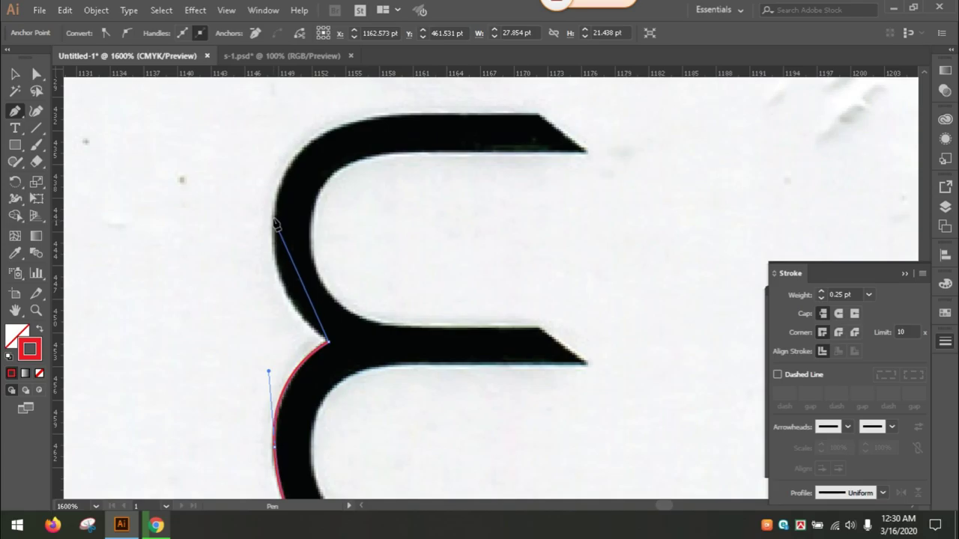
left_click(275, 224)
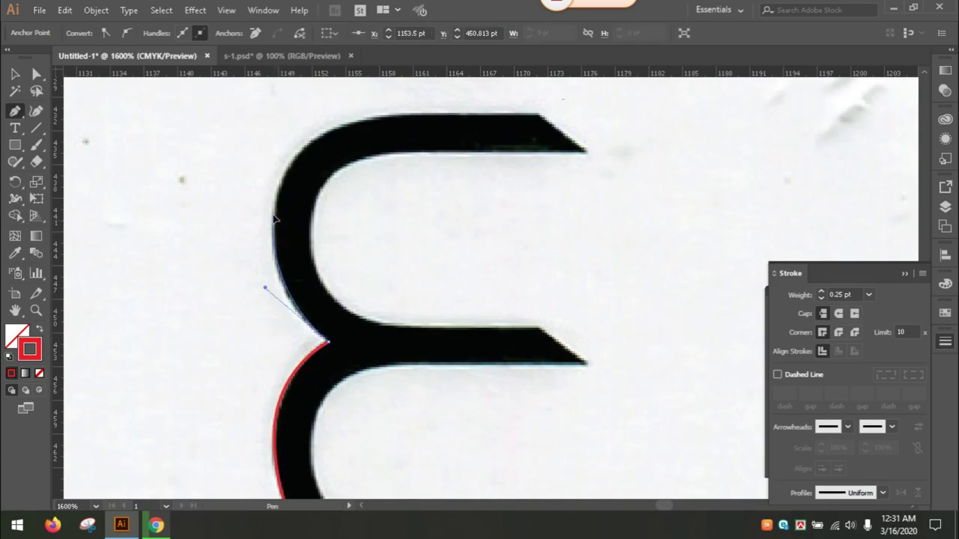
left_click_drag(271, 239, 276, 200)
left_click(327, 339)
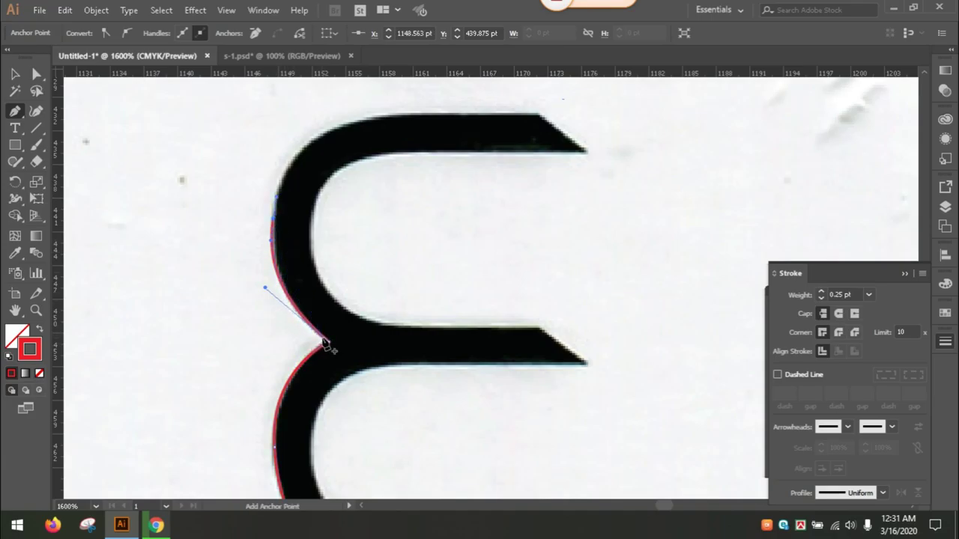
left_click(329, 342)
Trace along the top arm with corner anchors at its corner and tip, turning onto the inner edge
left_click_drag(391, 117, 353, 175)
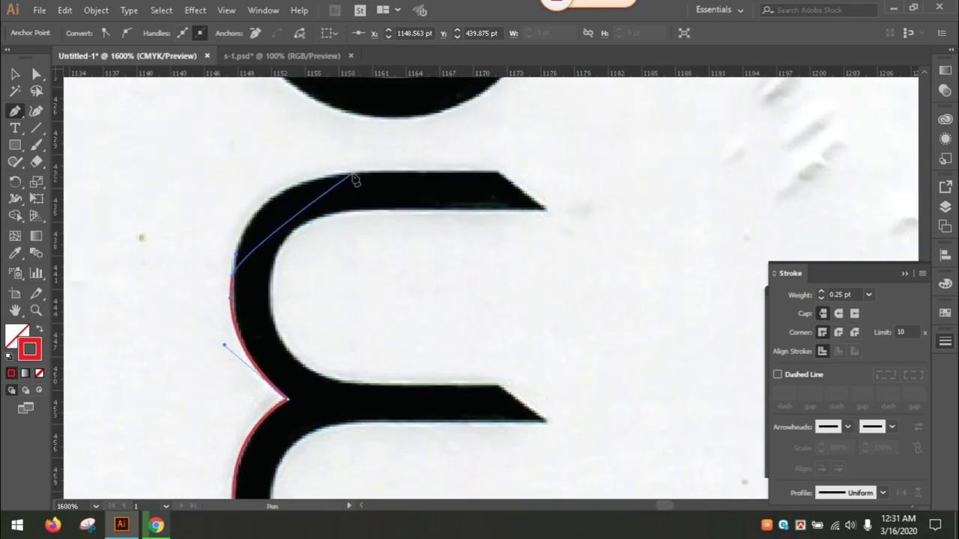
left_click_drag(353, 174, 430, 175)
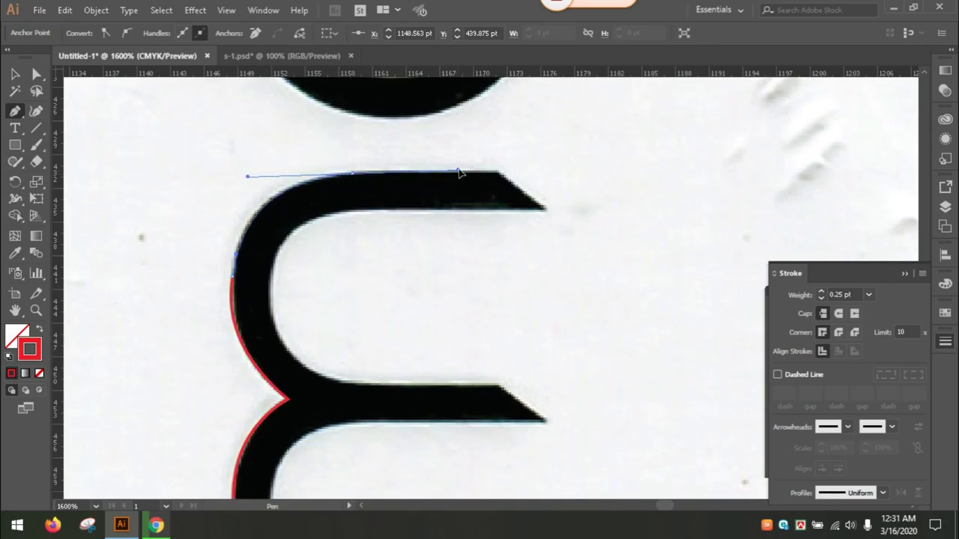
left_click_drag(431, 175, 465, 169)
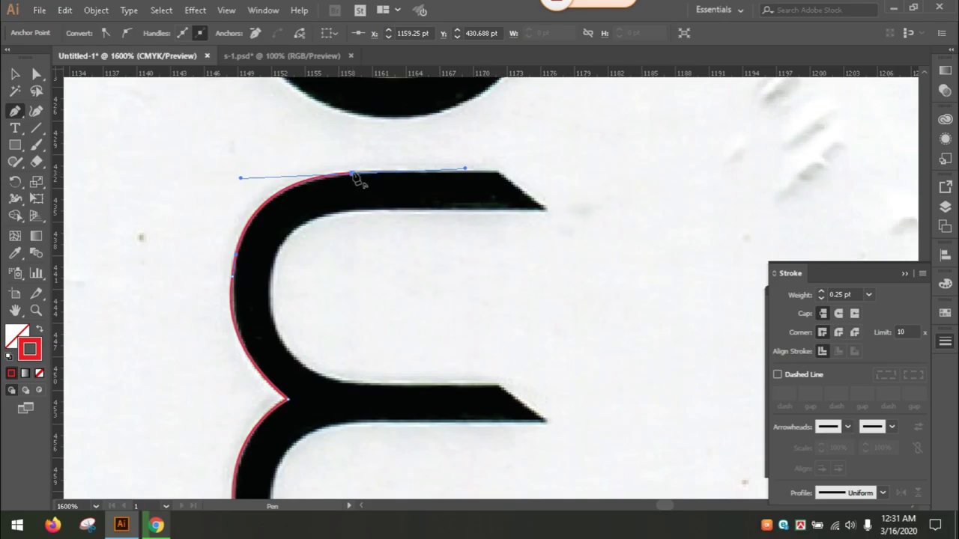
left_click(353, 175)
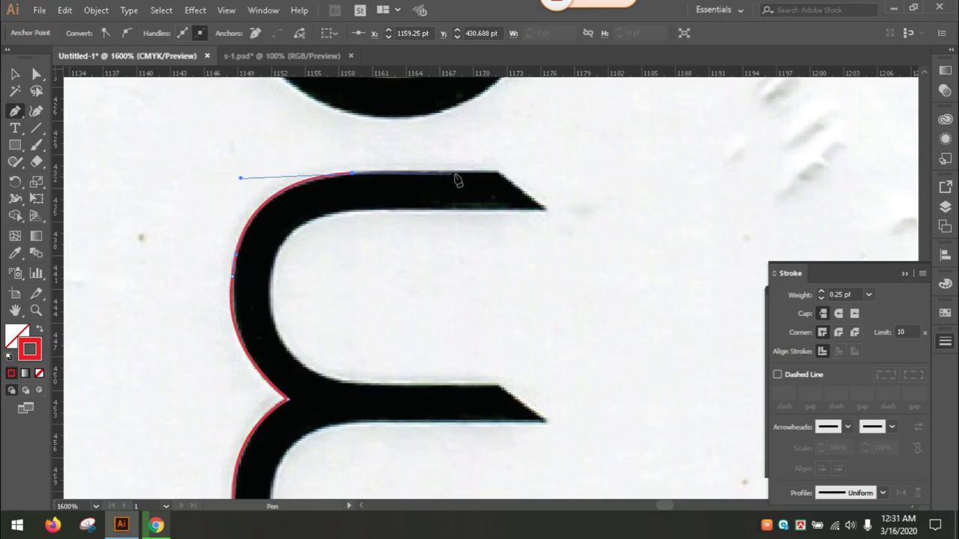
left_click(499, 173)
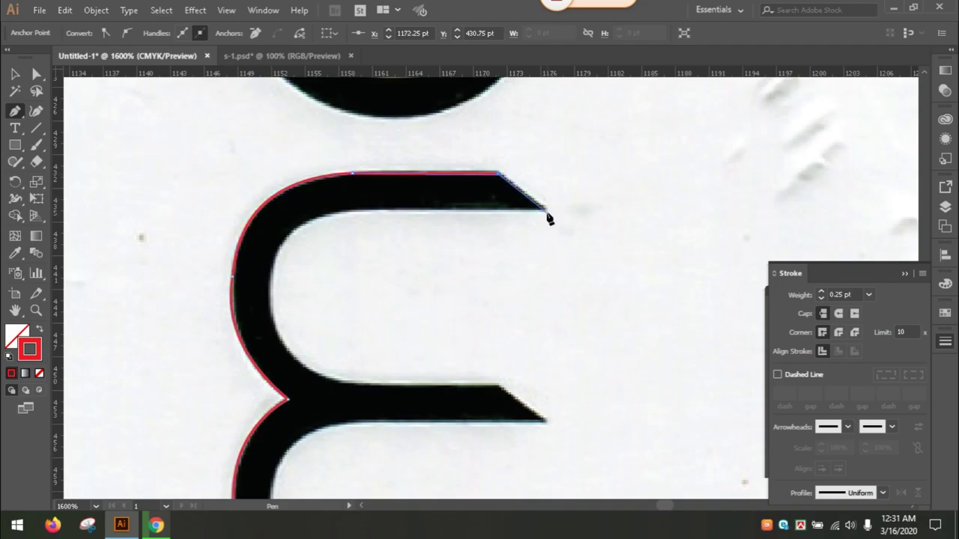
left_click(545, 209)
left_click_drag(350, 210, 332, 208)
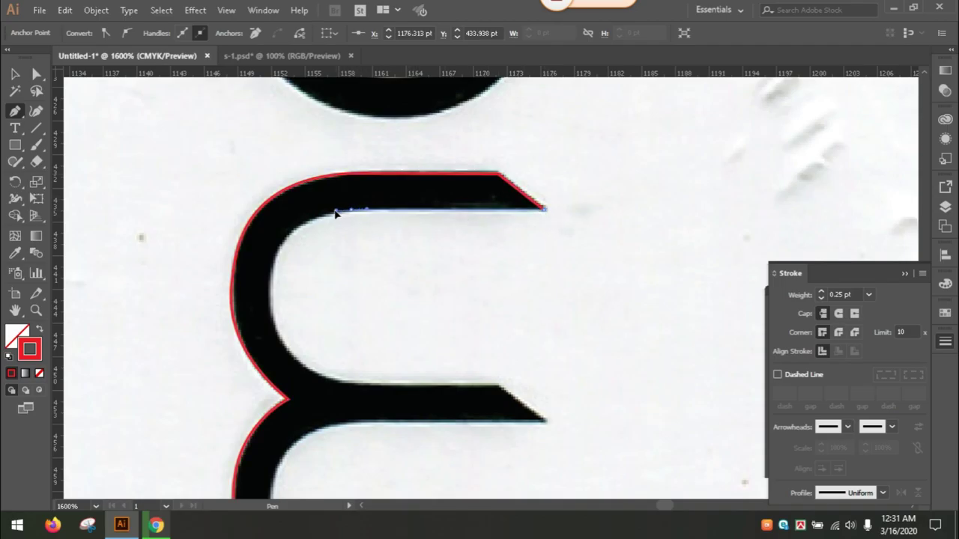
Trace down the upper bowl's inner edge and along the middle arm to its tip
mouse_move(274, 286)
left_mouse_down()
mouse_move(315, 168)
mouse_move(314, 247)
left_mouse_up()
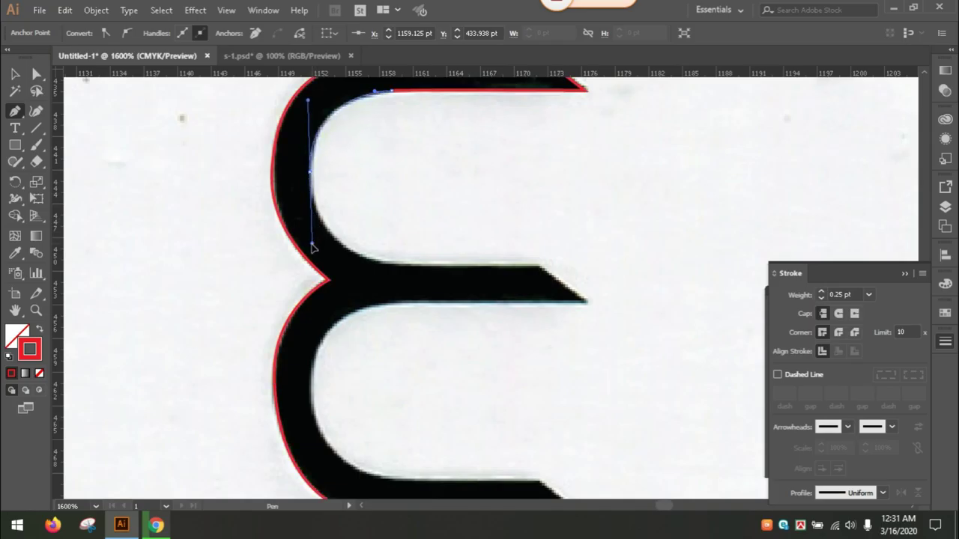
left_click_drag(313, 247, 313, 244)
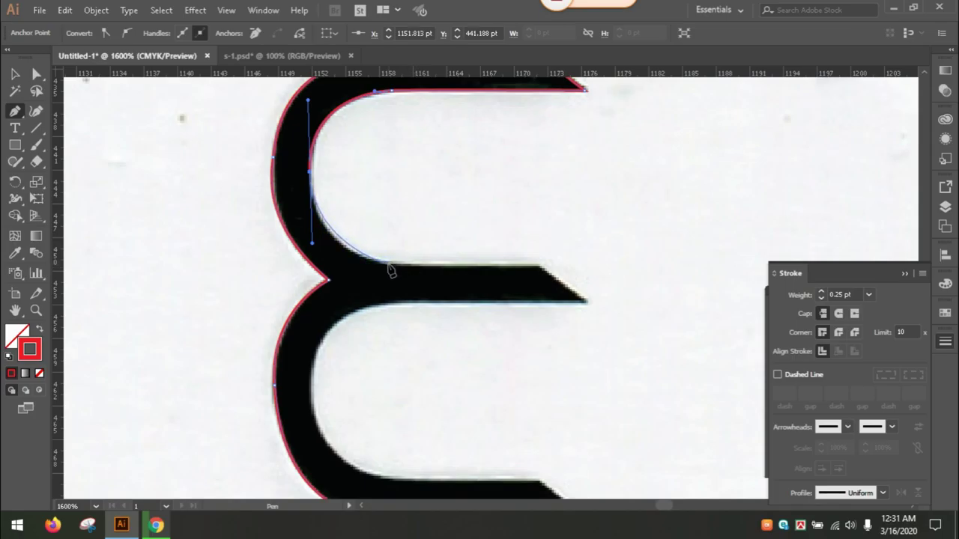
left_click_drag(388, 264, 415, 274)
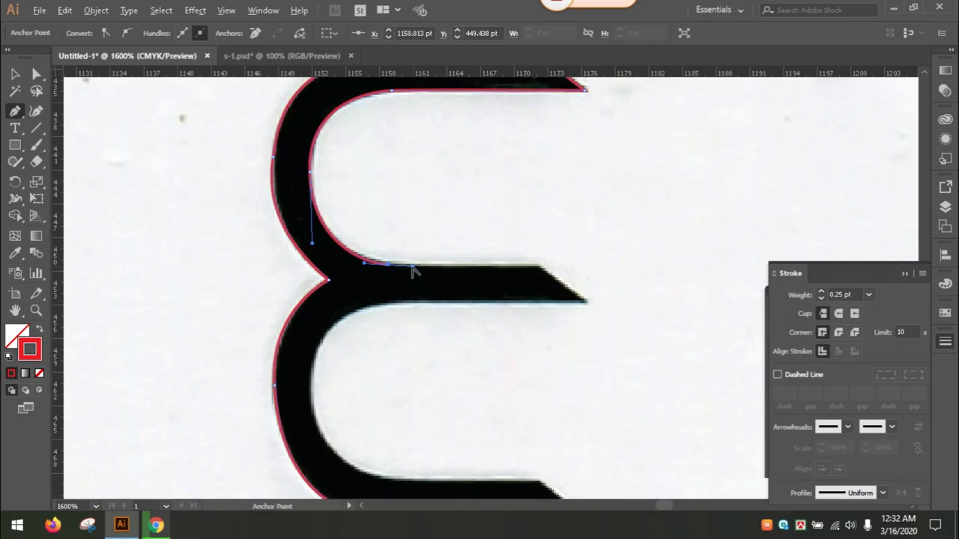
left_click_drag(388, 265, 496, 275)
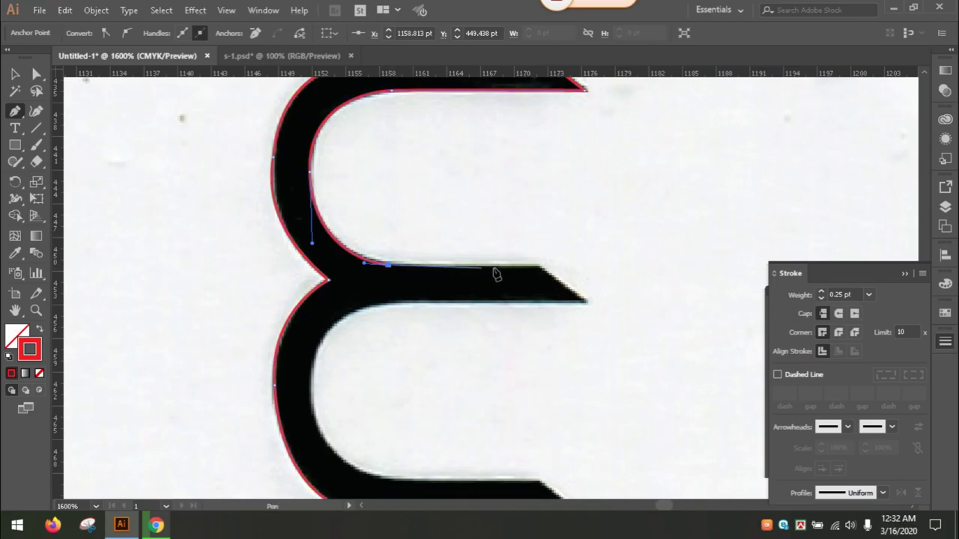
left_click(538, 266)
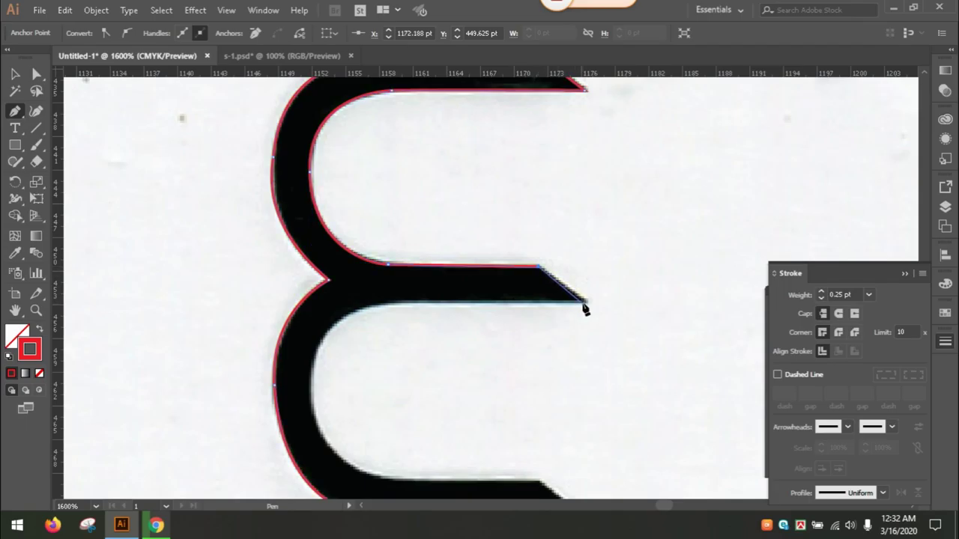
left_click(584, 301)
Trace the lower inner curve and lower arm, closing the outline at the starting anchor
mouse_move(384, 304)
left_mouse_down()
mouse_move(367, 307)
mouse_move(421, 307)
left_mouse_up()
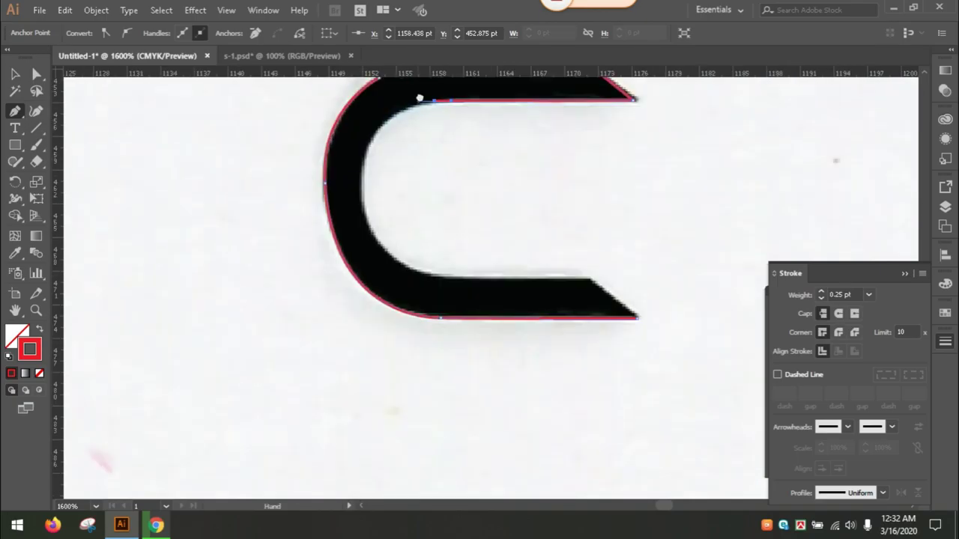
left_click(427, 89)
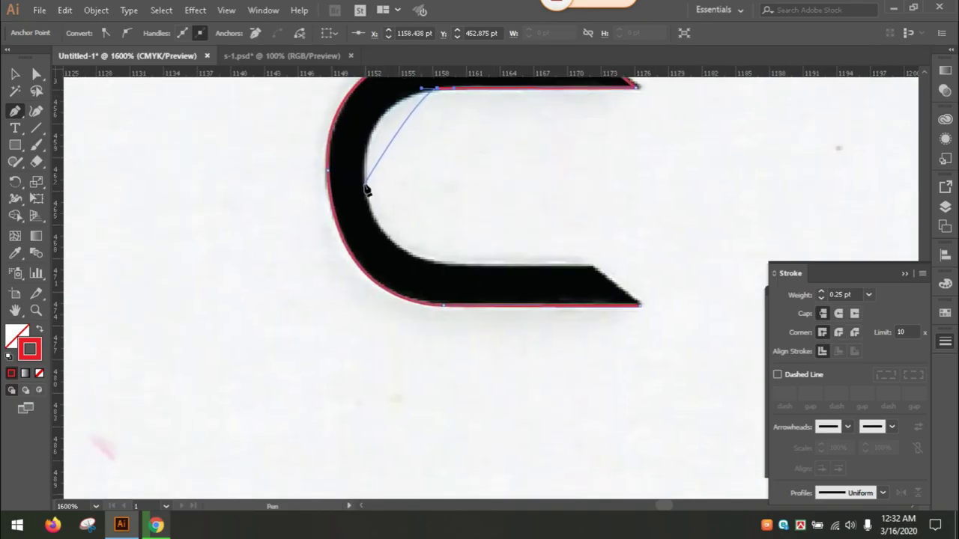
left_click_drag(364, 183, 374, 259)
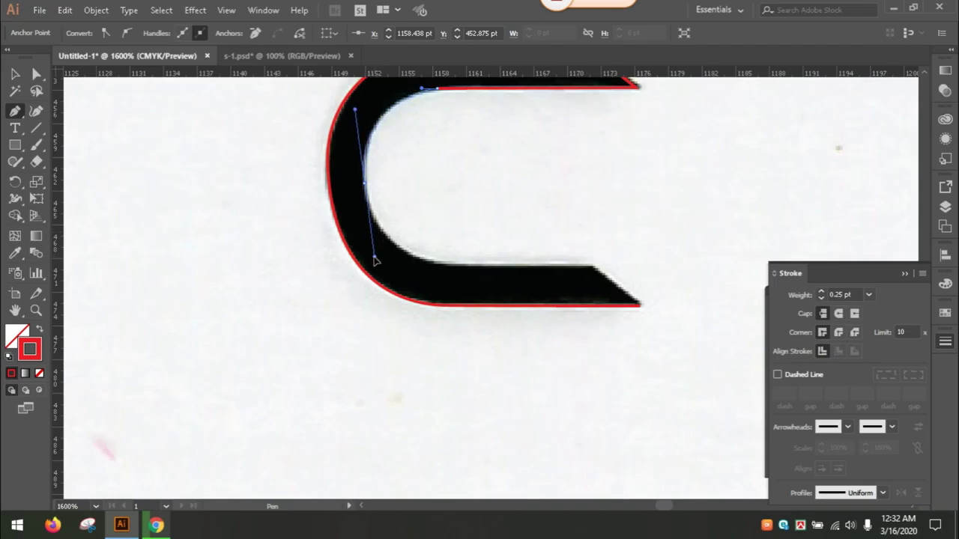
left_click_drag(402, 230, 370, 278)
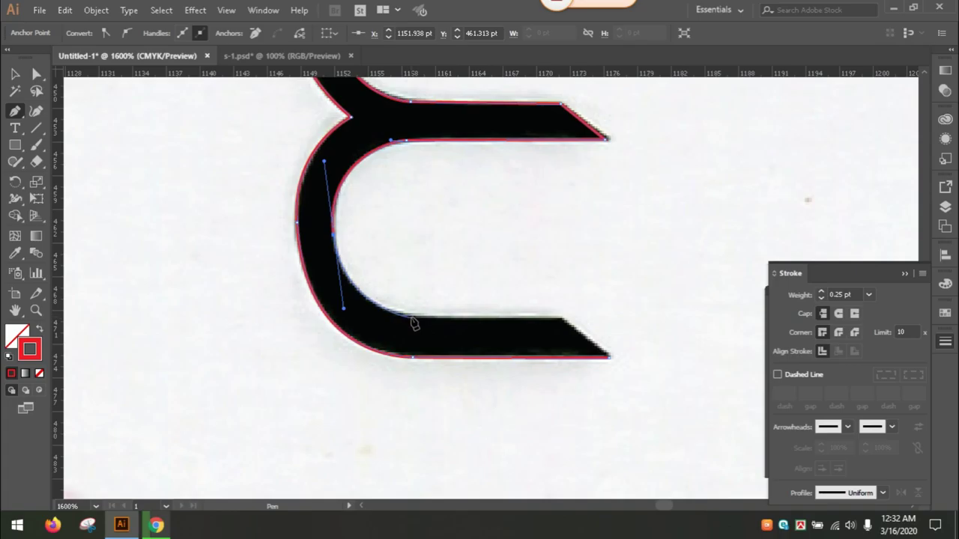
mouse_move(414, 322)
left_mouse_down()
mouse_move(432, 324)
mouse_move(274, 281)
left_mouse_up()
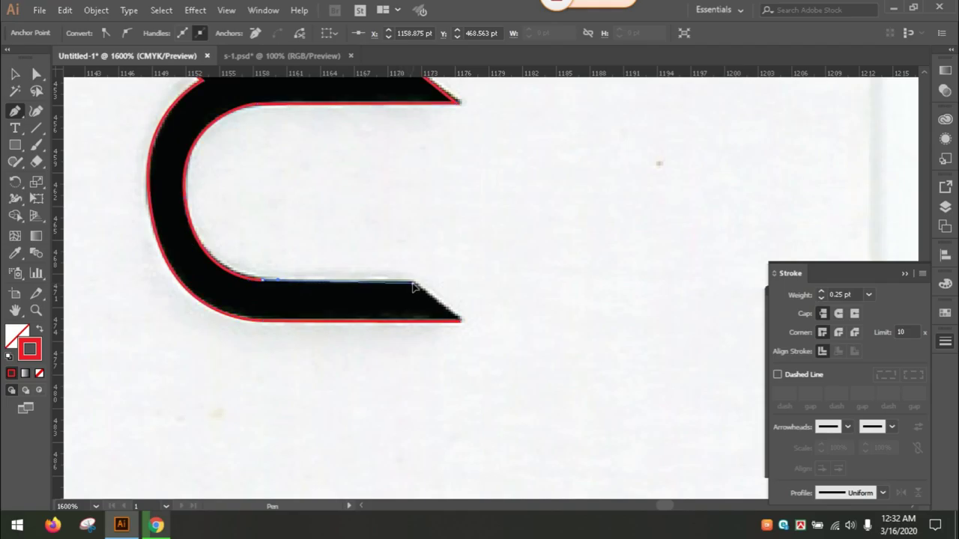
left_click(413, 284)
left_click(459, 322)
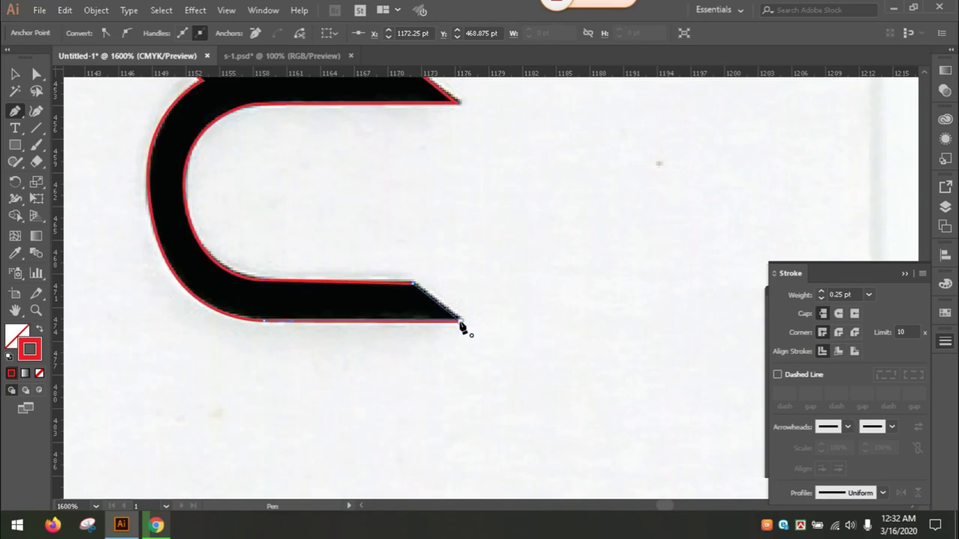
Pan up to the circle and B A letters and deselect the finished outline
left_click_drag(458, 151, 509, 341)
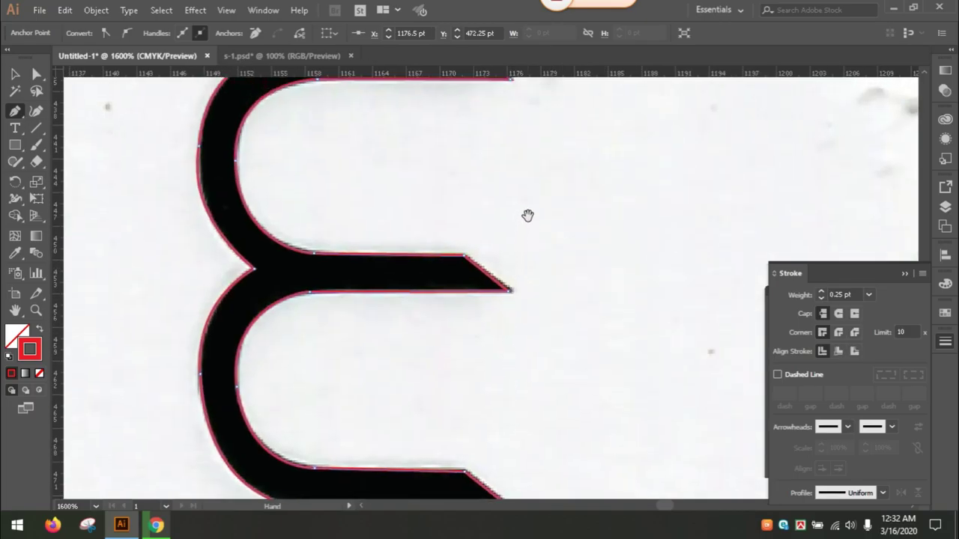
mouse_move(534, 214)
left_mouse_down()
mouse_move(534, 346)
mouse_move(522, 287)
mouse_move(535, 417)
left_mouse_up()
left_click_drag(524, 322, 524, 381)
left_click_drag(510, 203, 509, 377)
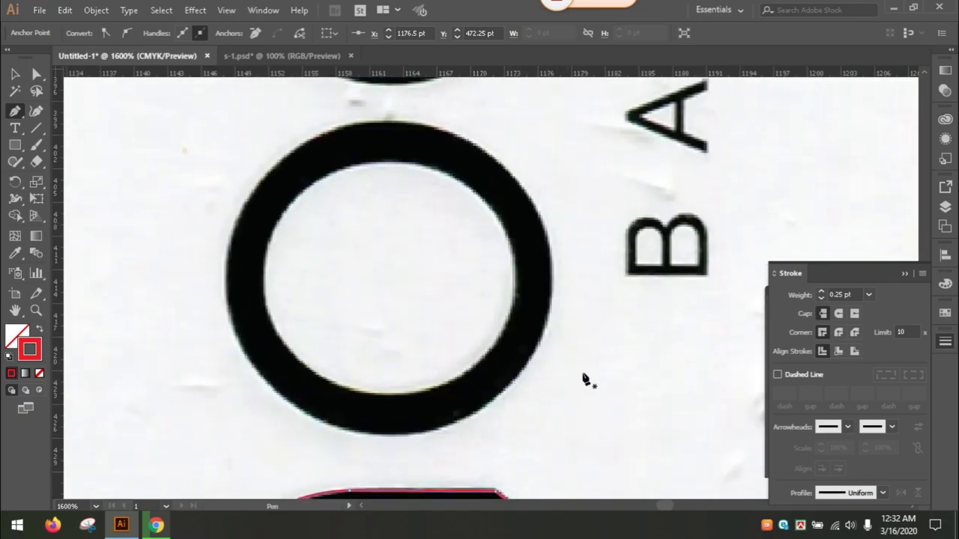
left_click(582, 379, "ctrl")
Zoom in close on the O beside BASIC and open the shape tools flyout
left_click_drag(578, 382, 575, 349)
key("ctrl+minus")
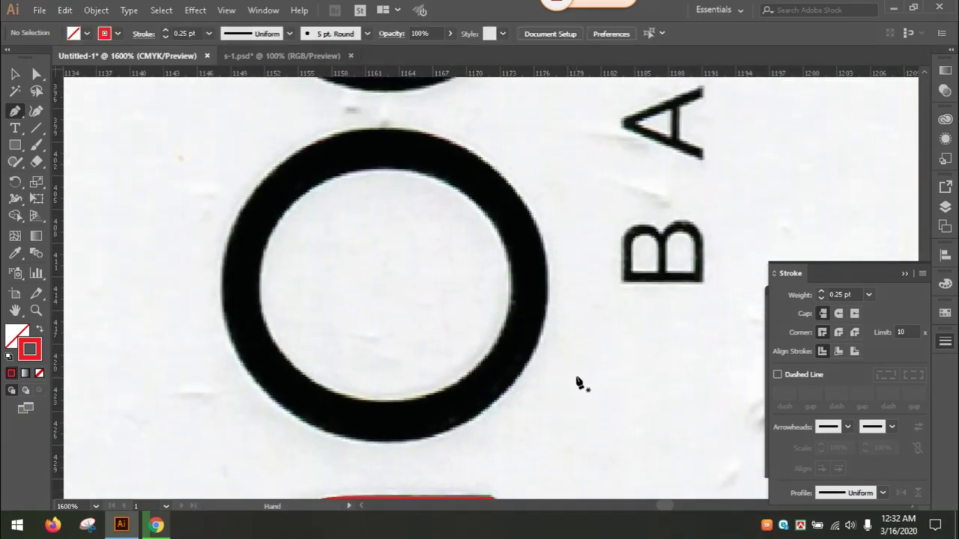
key("ctrl+minus")
key("ctrl+minus")
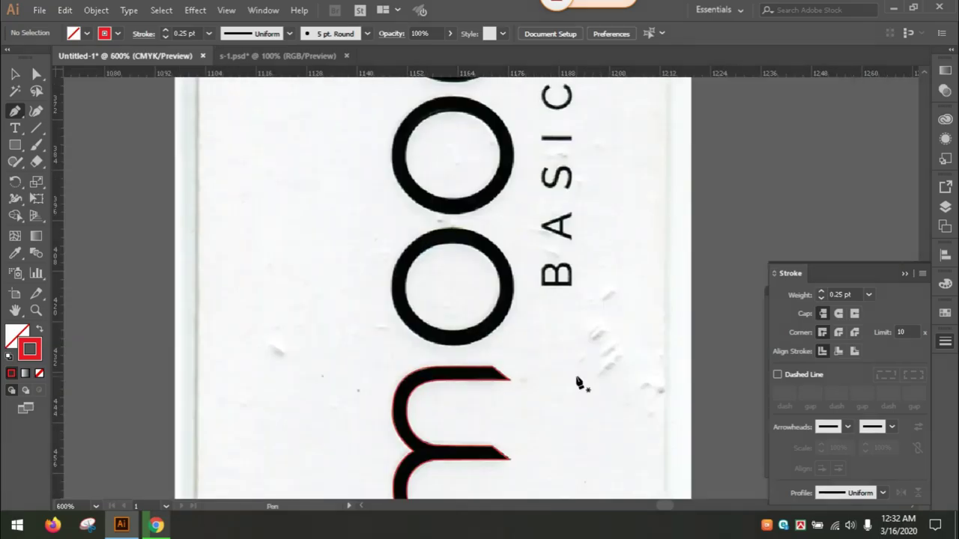
mouse_move(496, 288)
left_mouse_down()
mouse_move(496, 327)
mouse_move(474, 252)
left_mouse_up()
key("ctrl+plus")
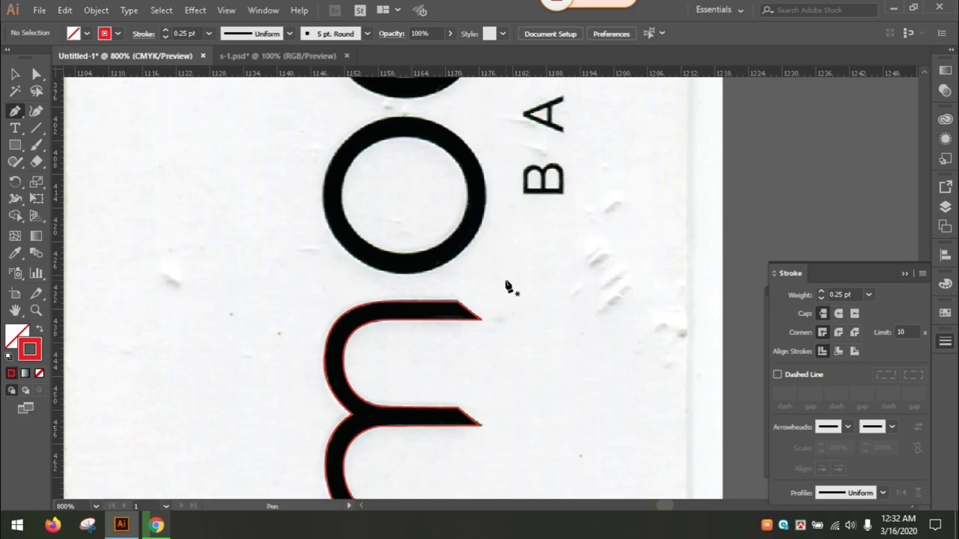
scroll(472, 253, "up", 1)
key("ctrl+plus")
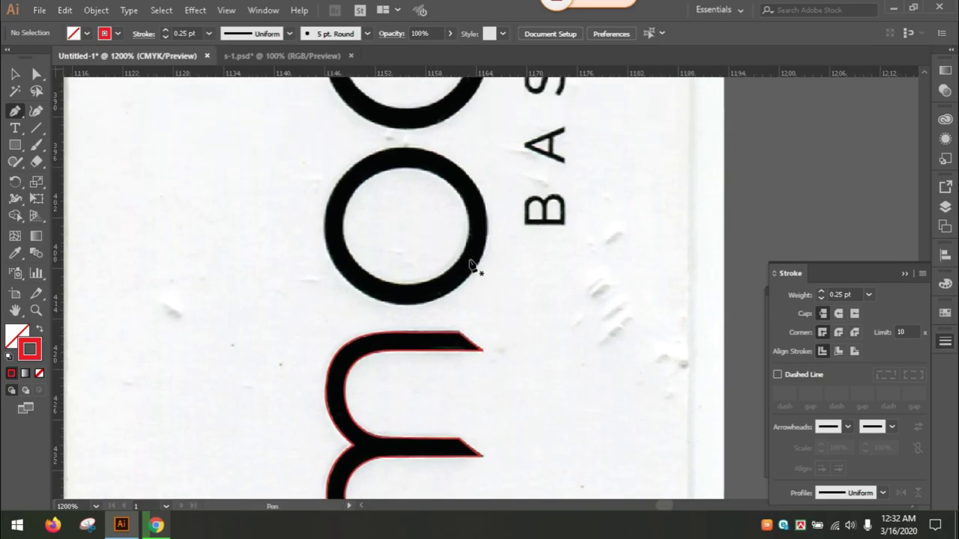
mouse_move(471, 261)
left_mouse_down()
mouse_move(423, 231)
mouse_move(394, 226)
left_mouse_up()
left_click(14, 146)
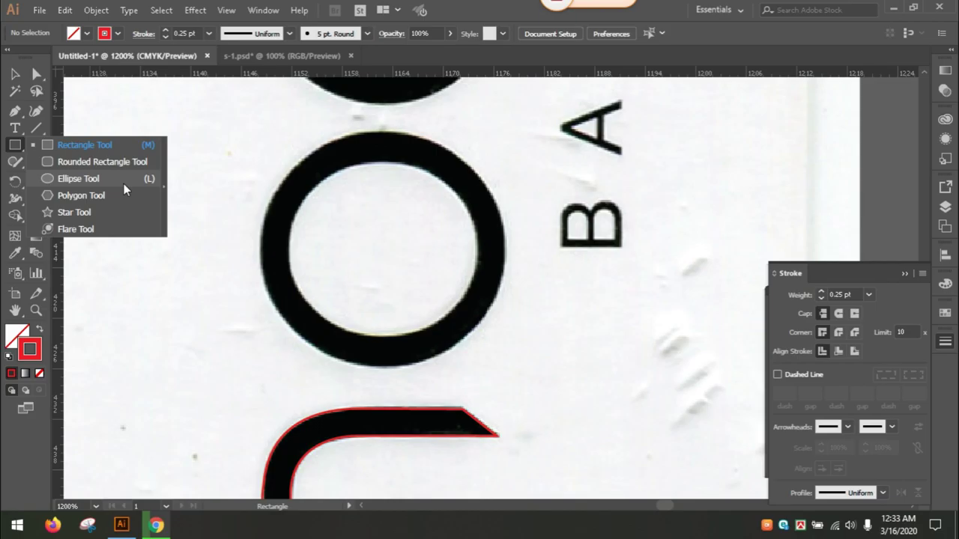
Choose the Ellipse tool, set the ruler origin at the O's top-left corner, and drag an ellipse over it
left_click(124, 184)
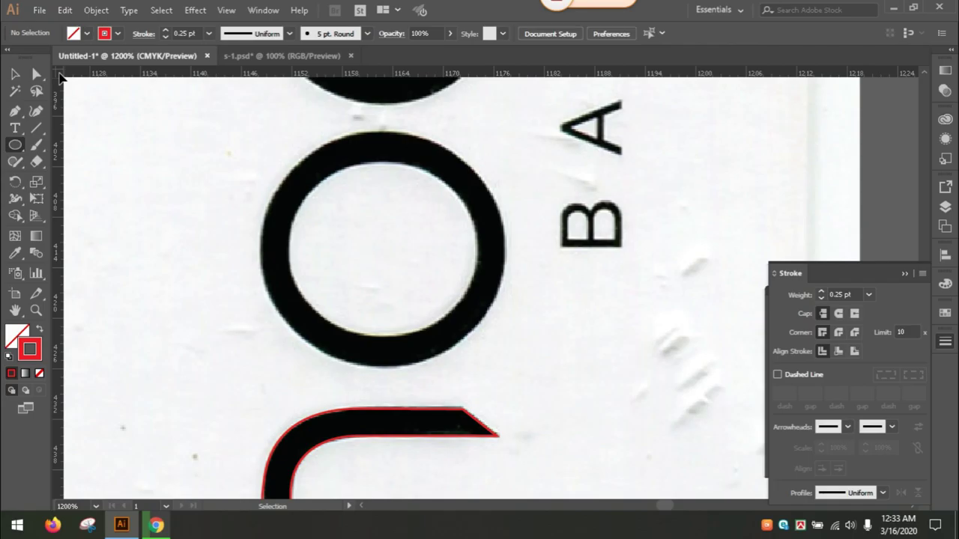
mouse_move(60, 76)
left_mouse_down()
mouse_move(212, 130)
mouse_move(258, 130)
left_mouse_up()
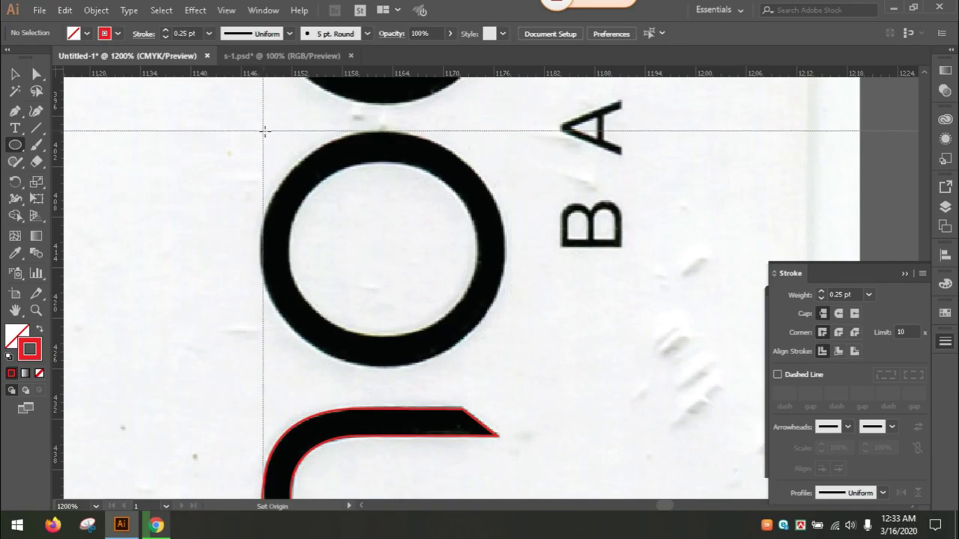
left_click_drag(259, 129, 260, 130)
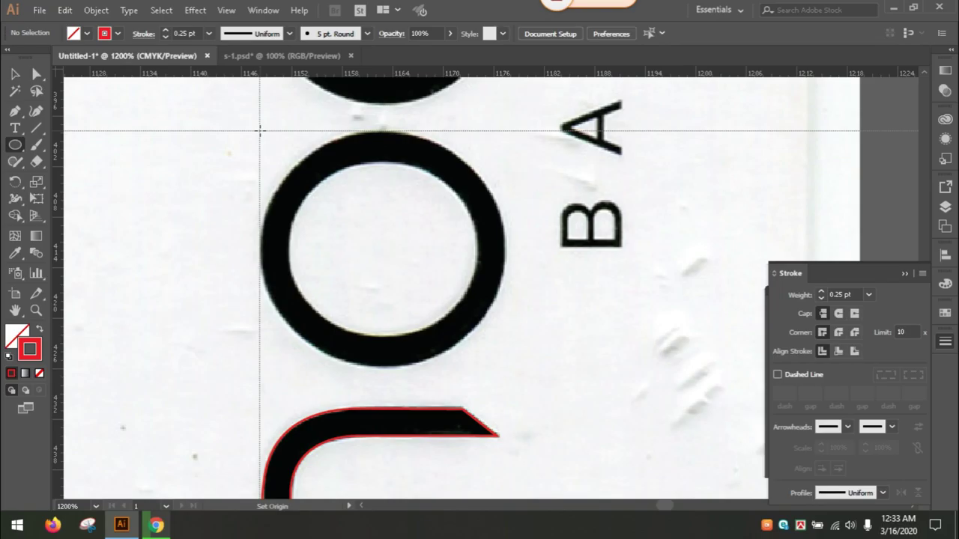
left_click_drag(259, 131, 506, 369)
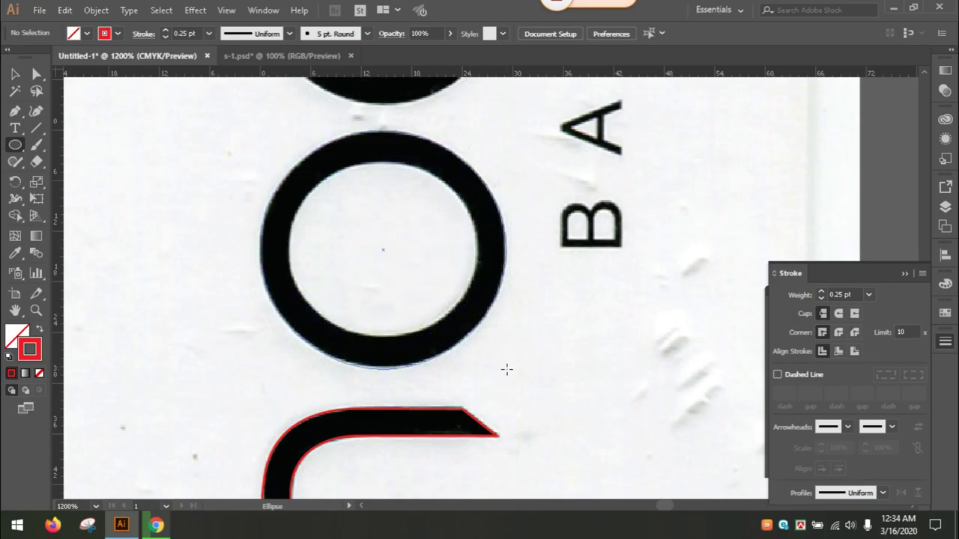
Finish the 29.25 × 28.333 pt red ellipse over the O's outer edge and switch to the Selection tool
left_click_drag(506, 370, 506, 369)
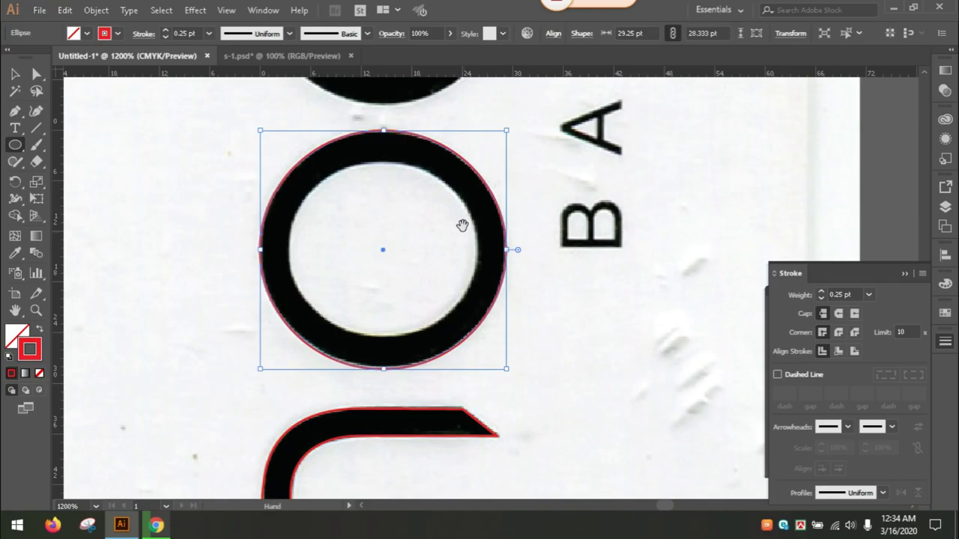
scroll(460, 232, "up", 1)
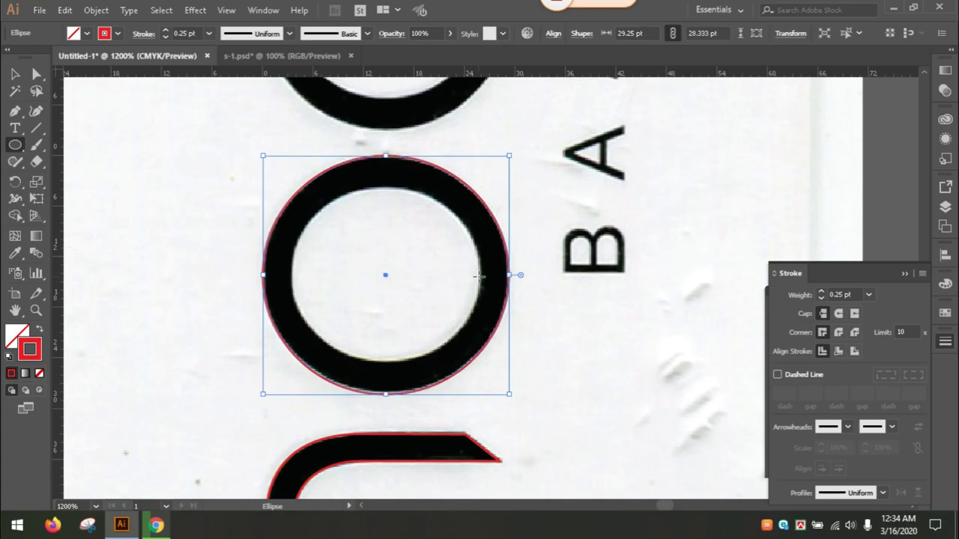
key("v")
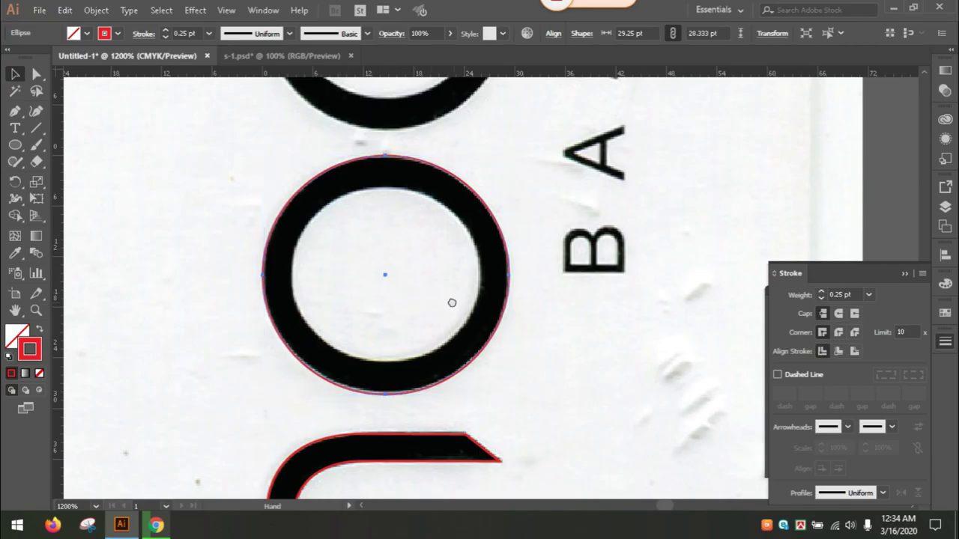
scroll(451, 288, "down", 1)
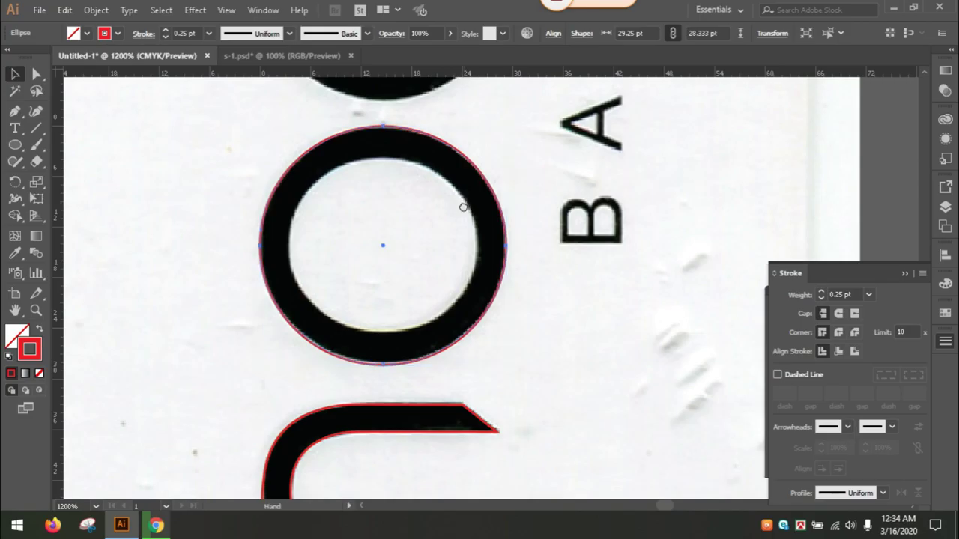
left_click_drag(462, 196, 463, 217)
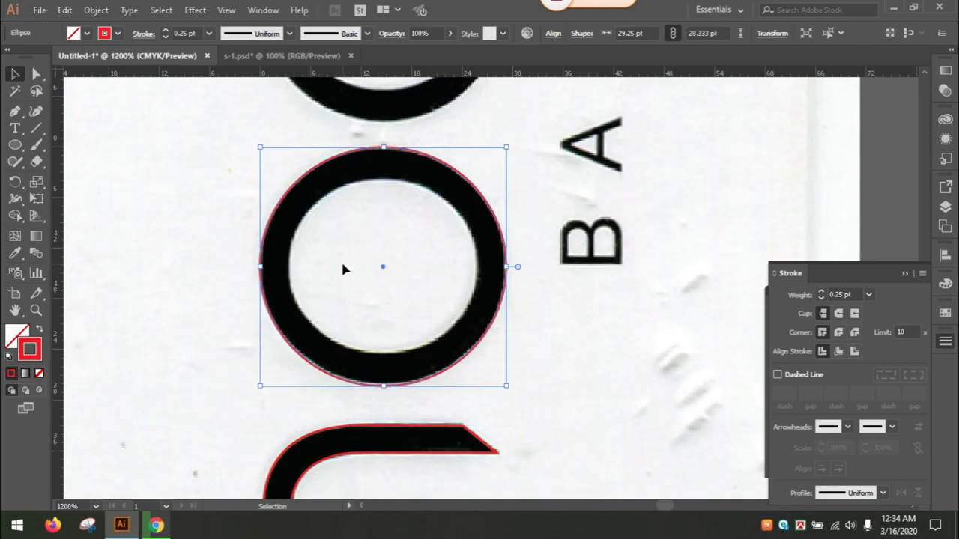
Make an 80% scaled copy of the red circle inside the lower o
key("s")
key("Return")
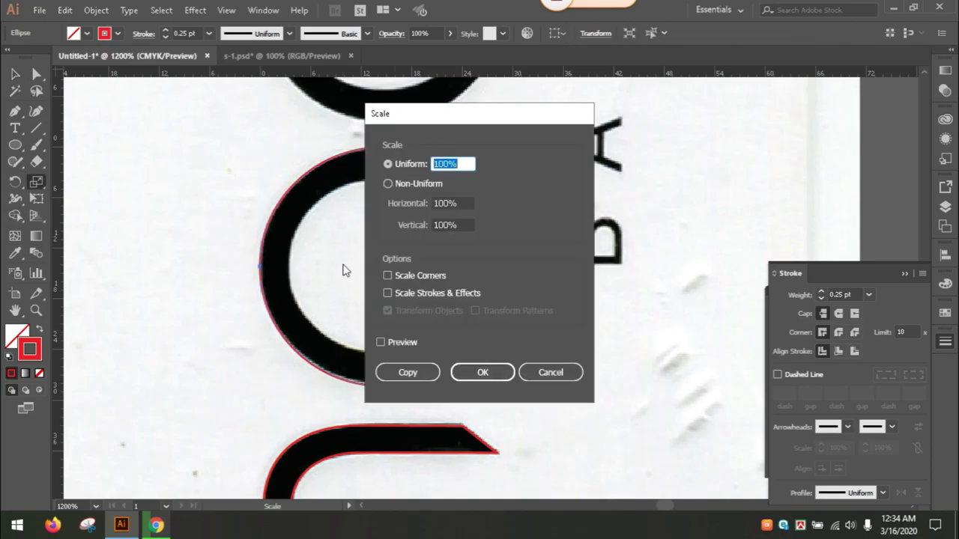
type("8")
type("0")
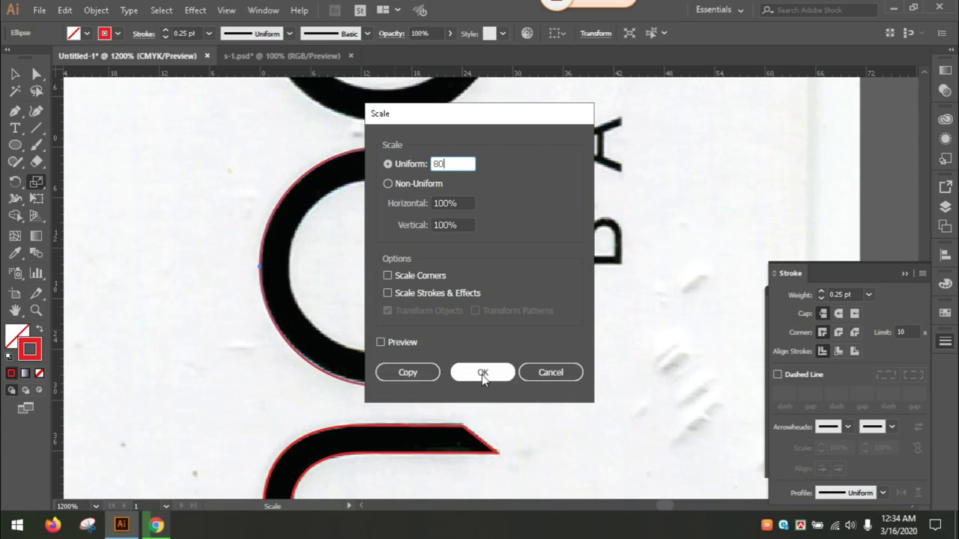
left_click(416, 377)
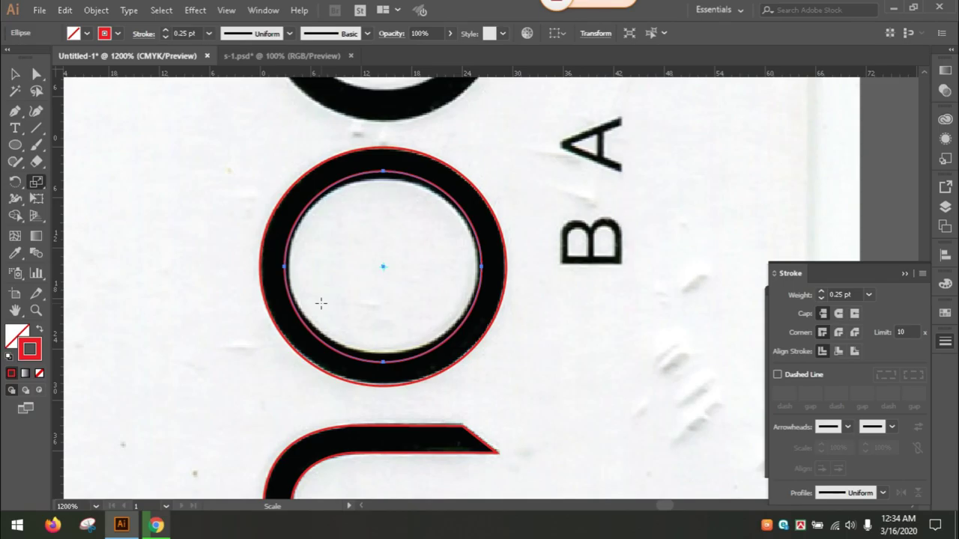
Reshape the inner ellipse to 22.688 × 21.125 pt so it follows the ring's inner edge
key("v")
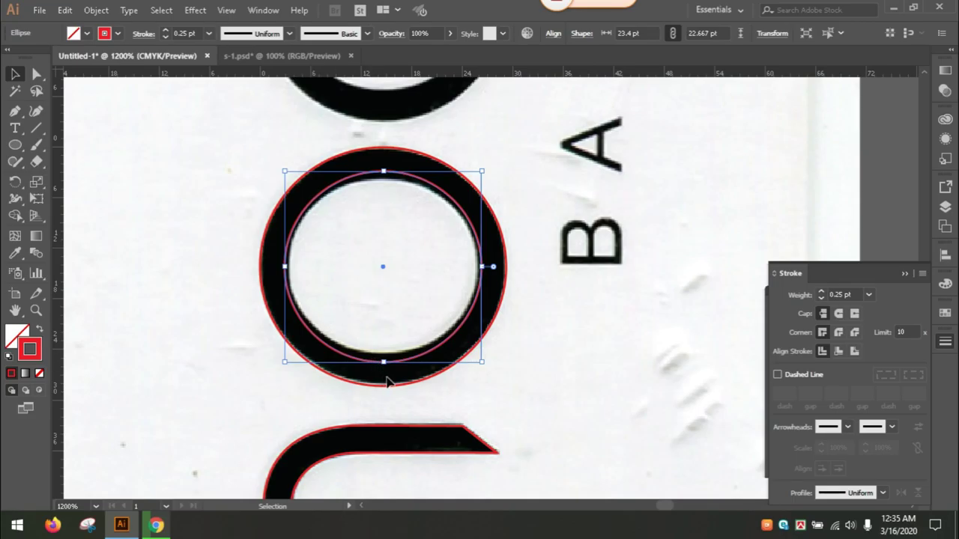
key("ctrl+space")
left_click(450, 304)
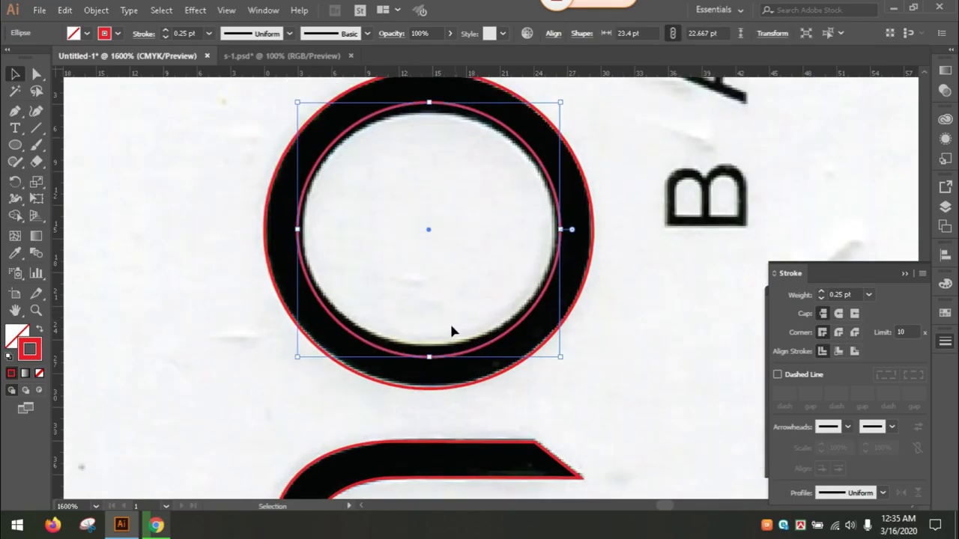
left_click_drag(430, 358, 428, 346)
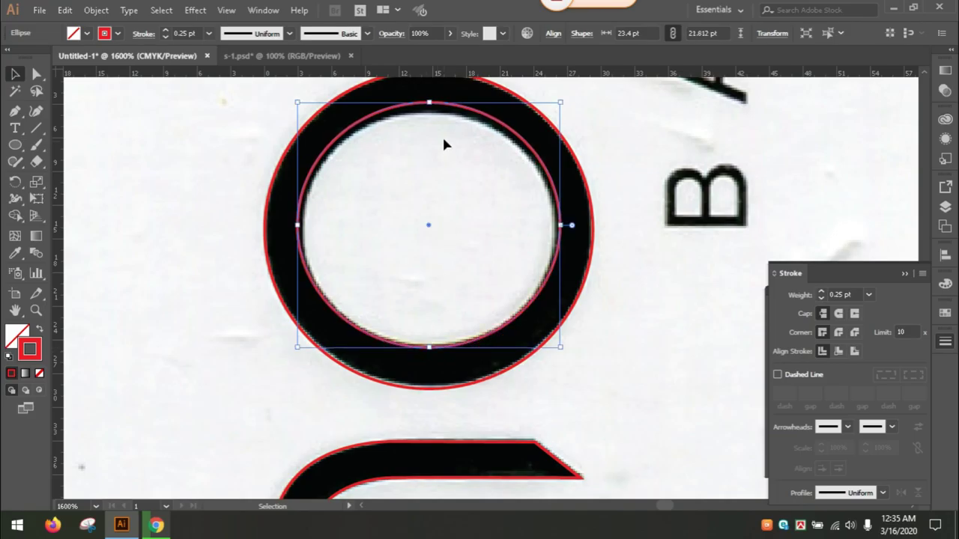
left_click_drag(432, 102, 432, 111)
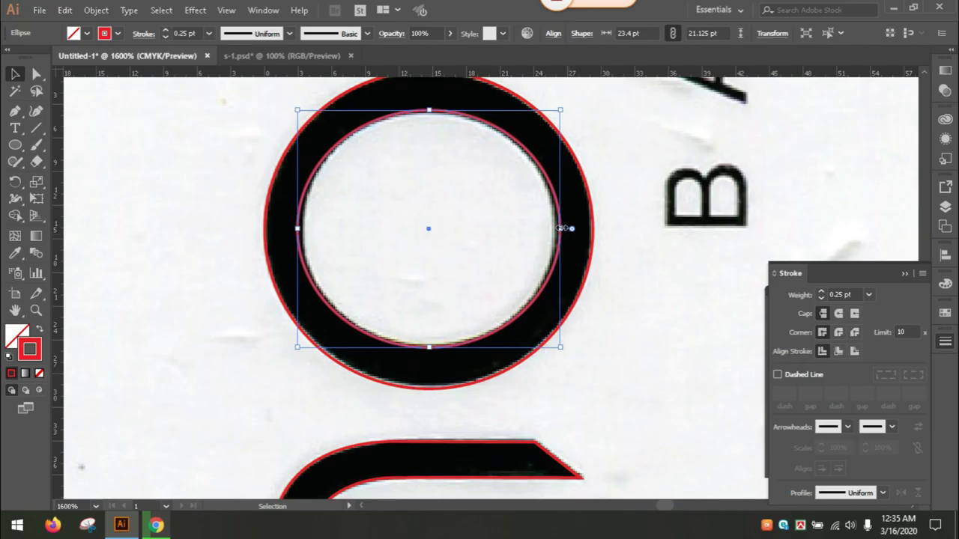
left_click_drag(561, 227, 557, 231)
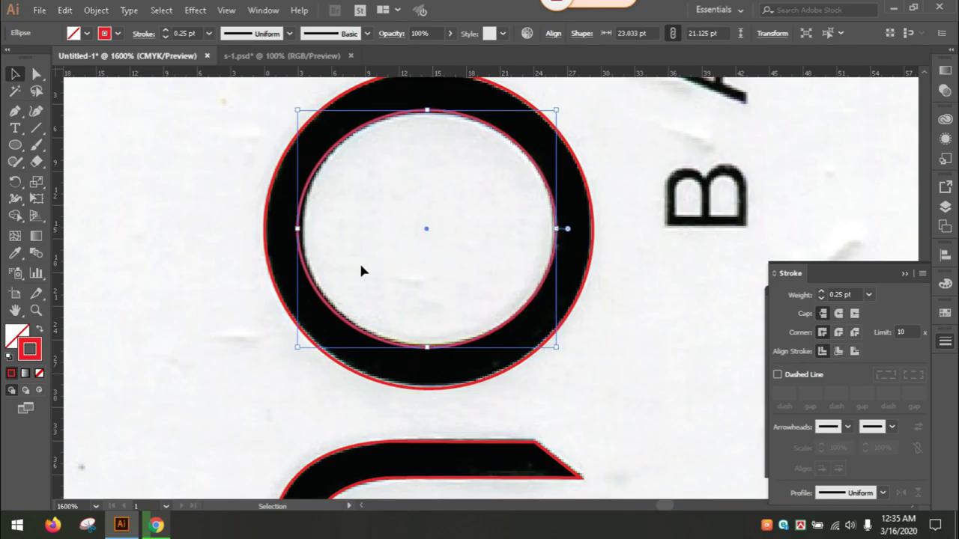
left_click_drag(296, 231, 301, 230)
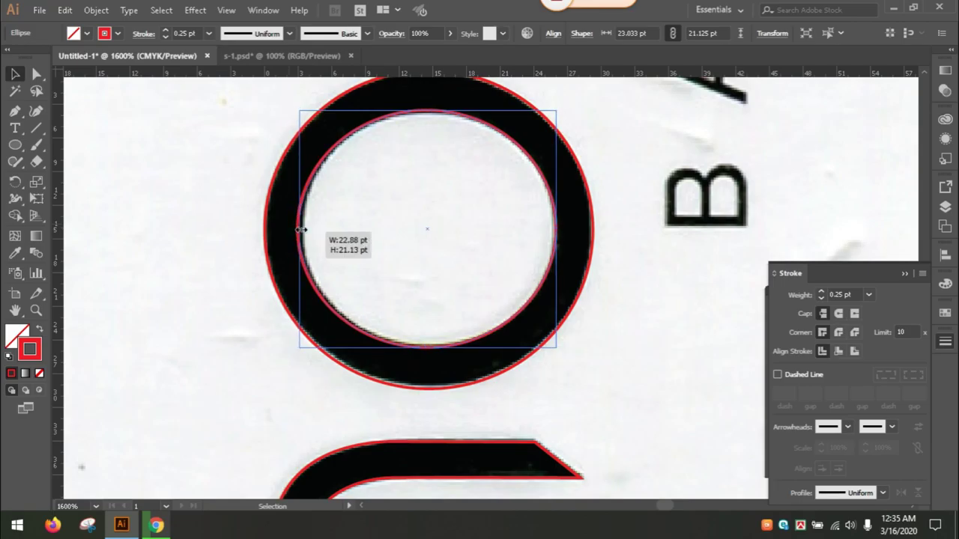
scroll(388, 227, "up", 1)
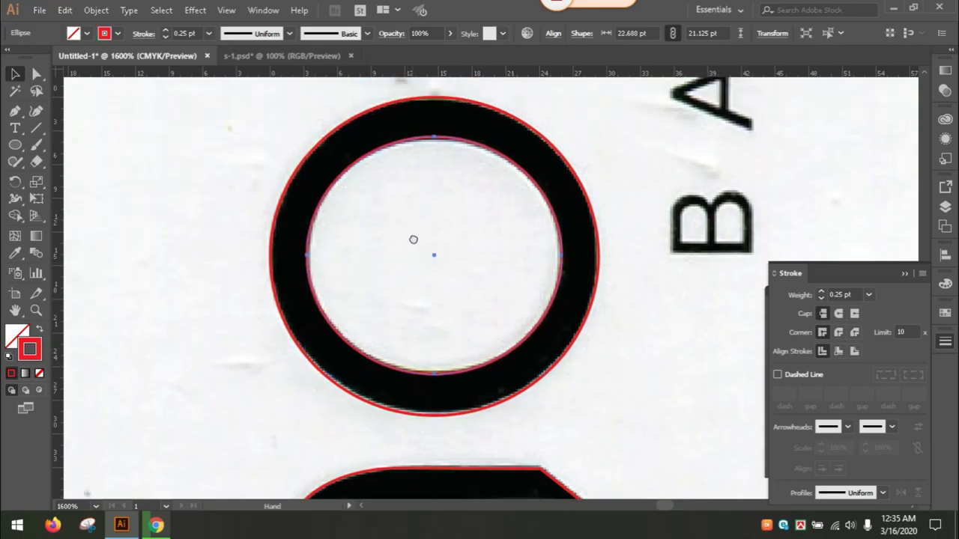
scroll(427, 338, "up", 2)
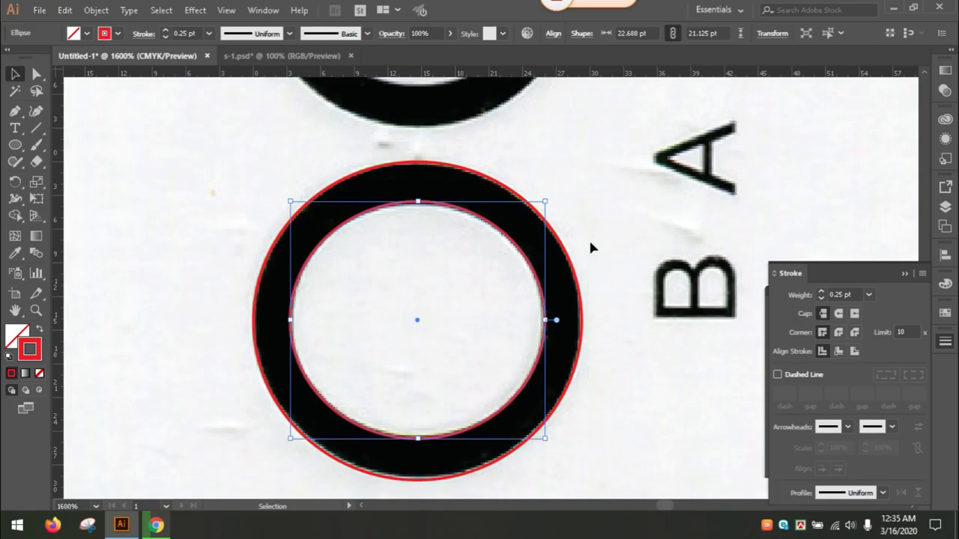
left_click(594, 217)
mouse_move(599, 240)
left_mouse_down()
mouse_move(587, 180)
mouse_move(588, 318)
left_mouse_up()
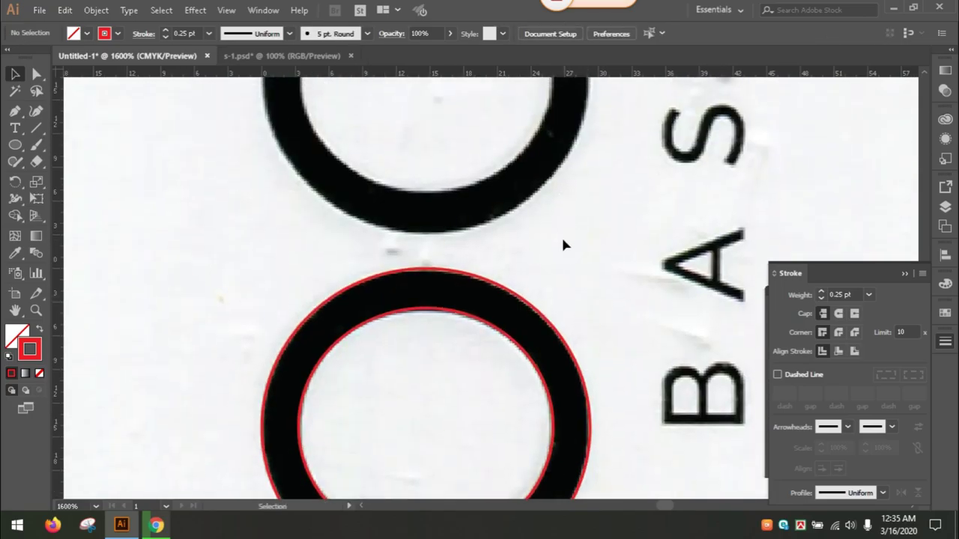
key("ctrl+minus")
key("ctrl+minus")
key("ctrl+minus")
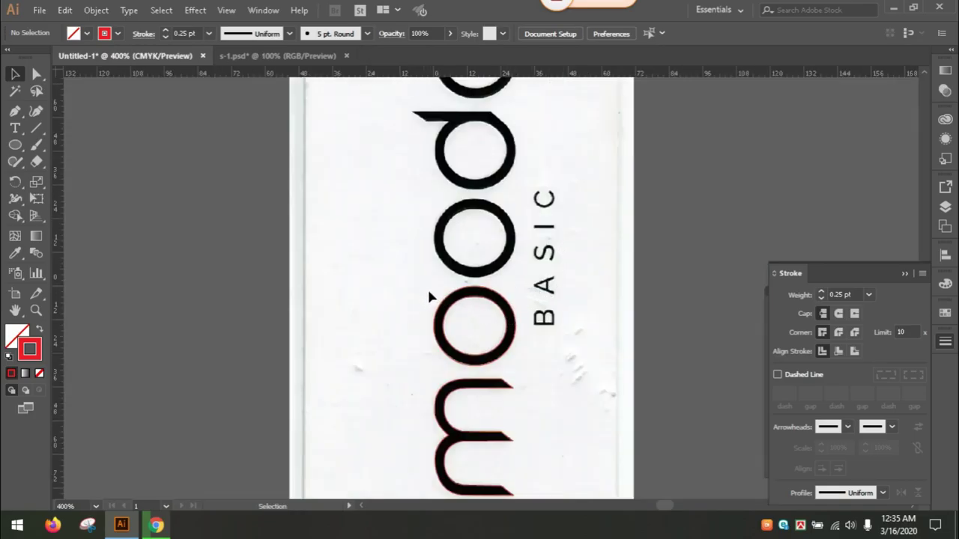
Alt-drag a copy of the lower o's two red ellipses up onto the next o
left_click_drag(431, 297, 478, 323)
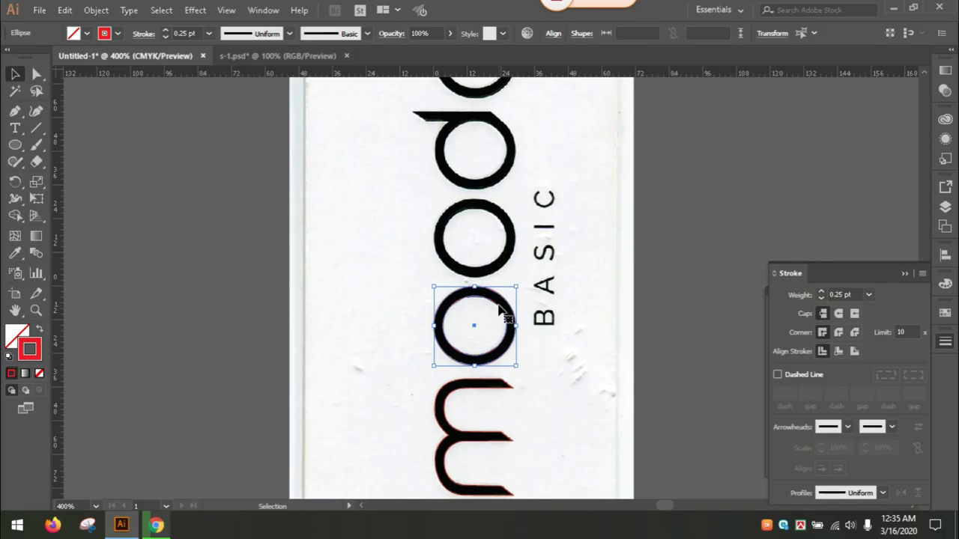
left_click_drag(405, 301, 471, 328)
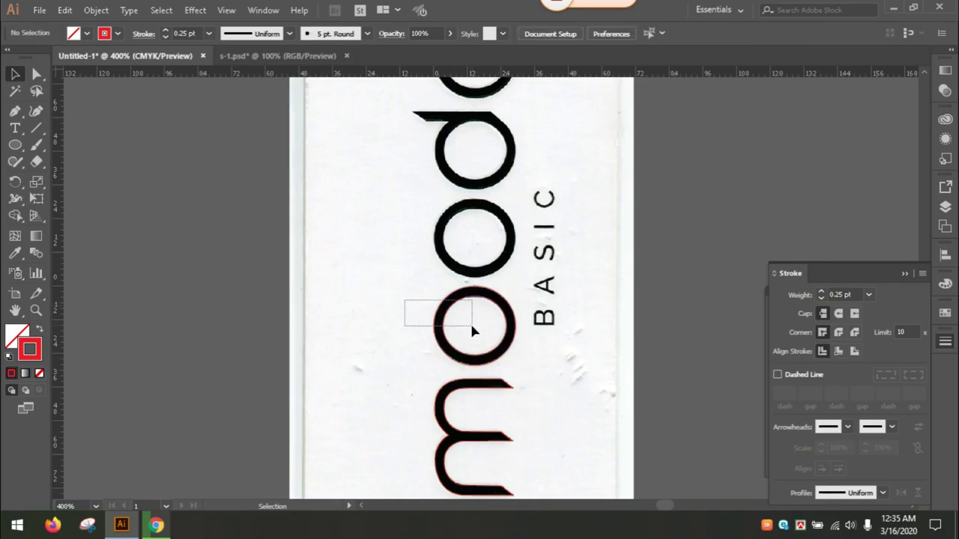
left_click_drag(472, 330, 469, 215)
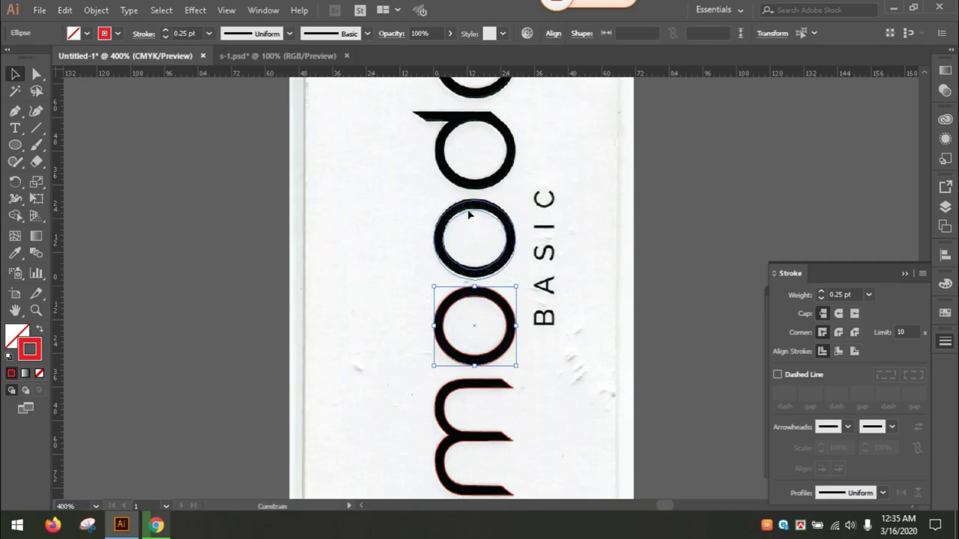
left_click_drag(469, 215, 470, 215)
key("alt")
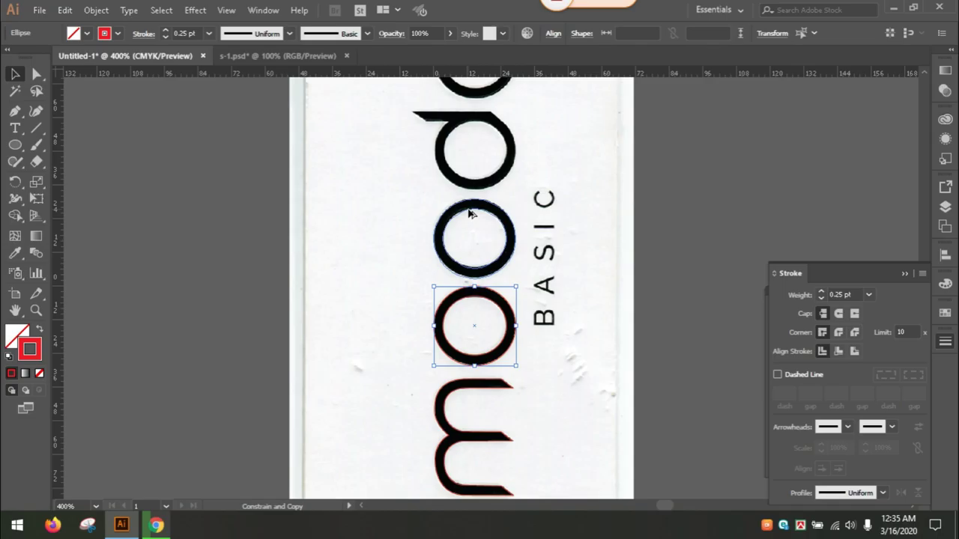
left_click_drag(469, 215, 470, 215)
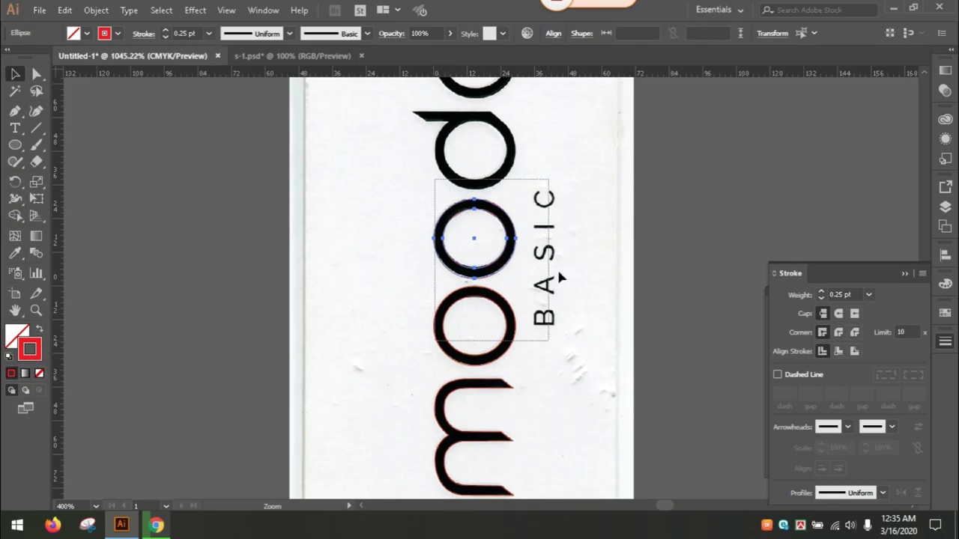
left_click_drag(489, 243, 556, 267)
left_click(460, 199)
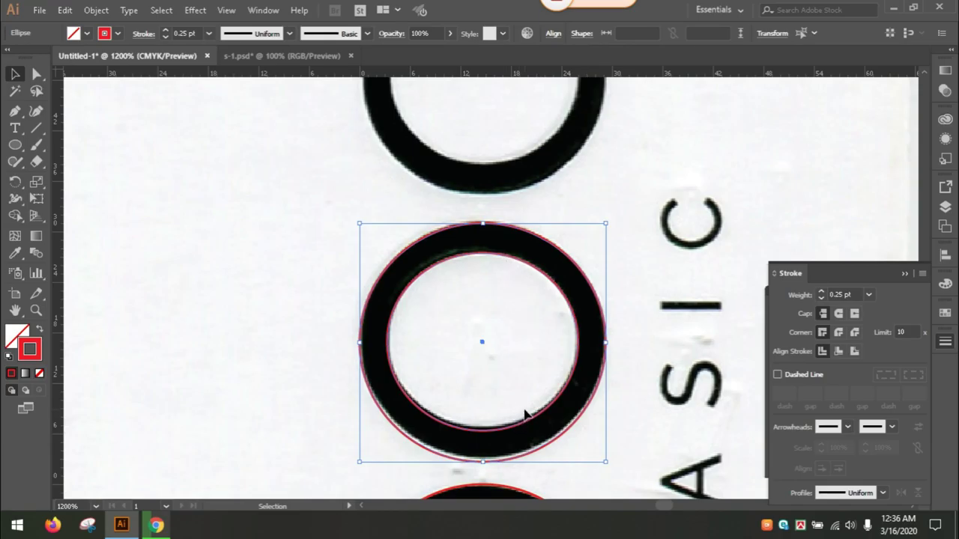
Nudge the copied ellipses until they sit exactly on the middle o's black ring
key("z")
left_click(490, 452)
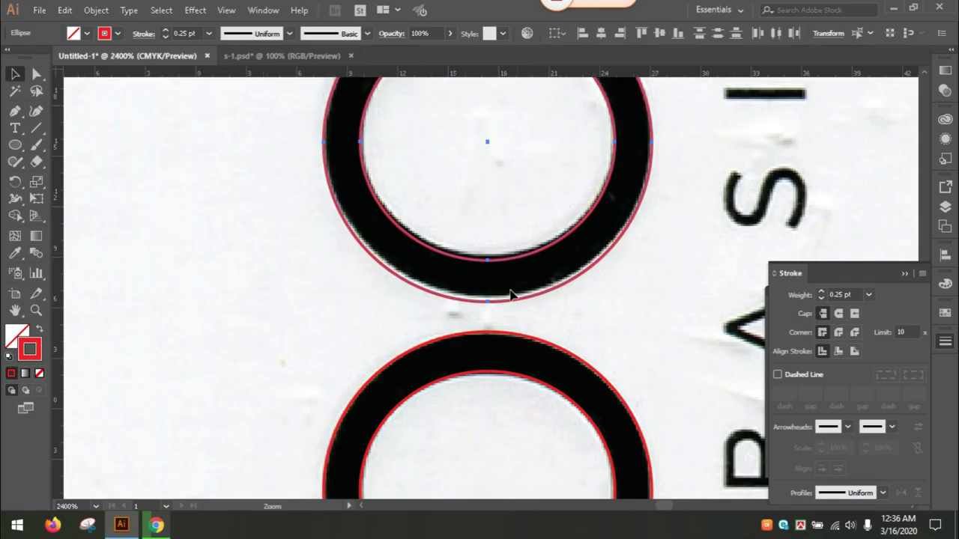
left_click(517, 292)
key("v")
left_click_drag(472, 305, 474, 296)
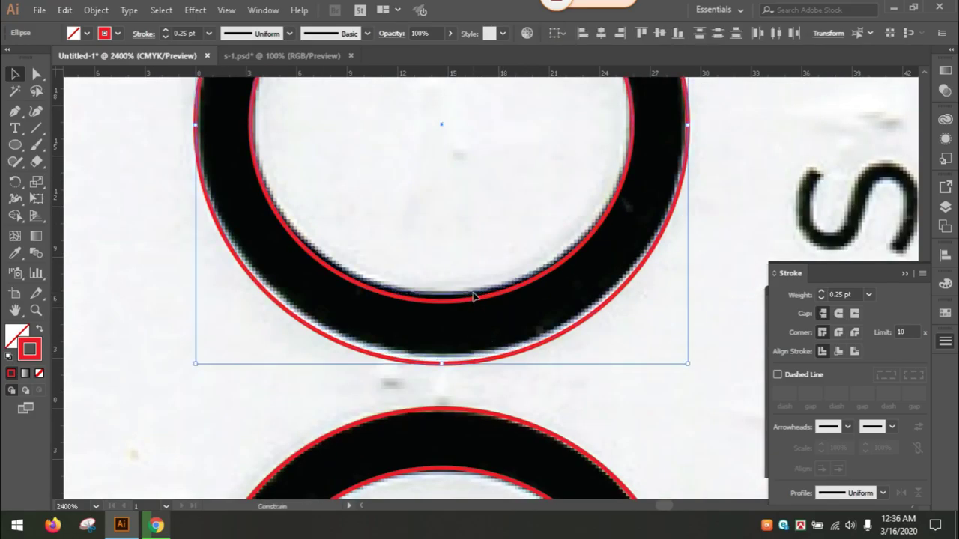
left_click_drag(472, 297, 474, 298)
scroll(527, 407, "up", 5)
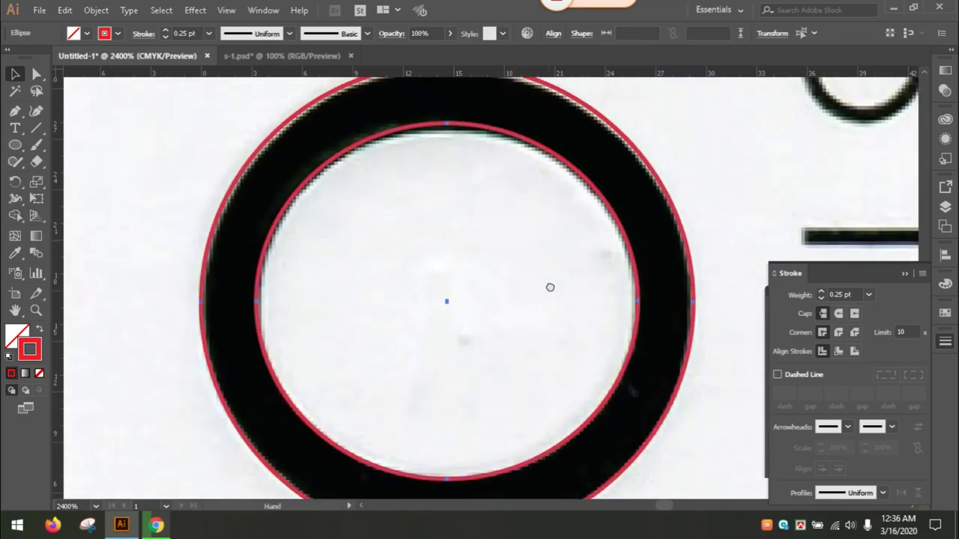
scroll(549, 288, "up", 3)
left_click_drag(537, 308, 552, 254)
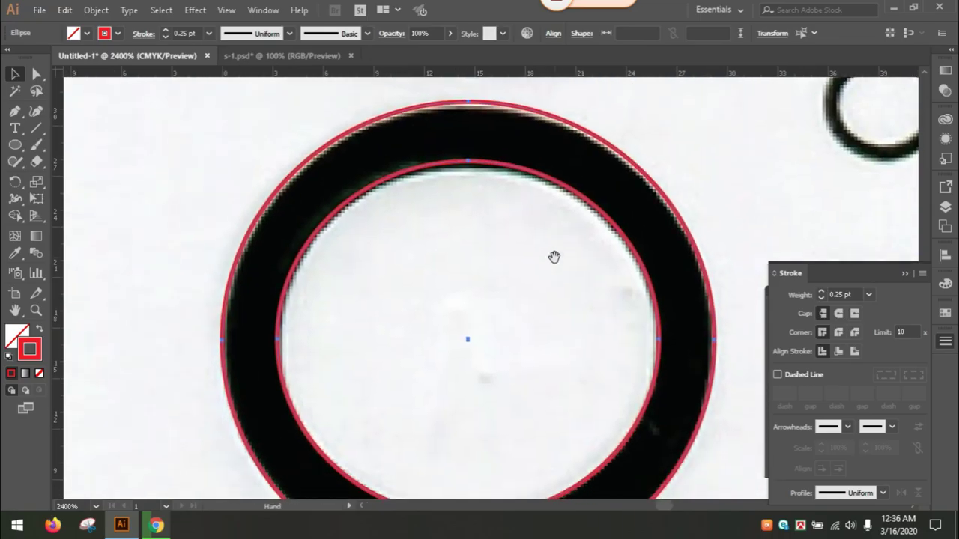
left_click(504, 171, "shift")
key("a")
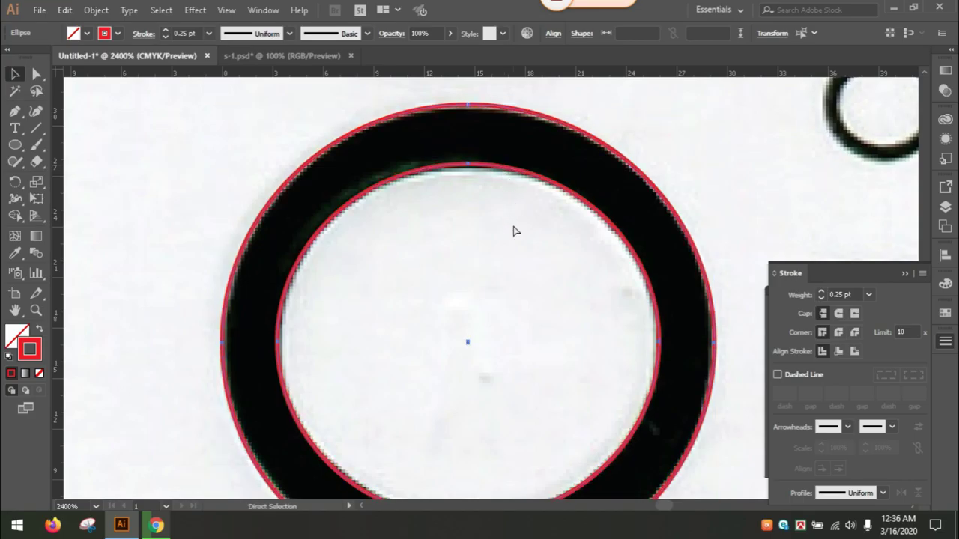
key("ctrl+minus")
key("ctrl+minus")
key("ctrl+minus")
Alt-drag another copy of the red ring ellipses onto the d's round bowl
key("v")
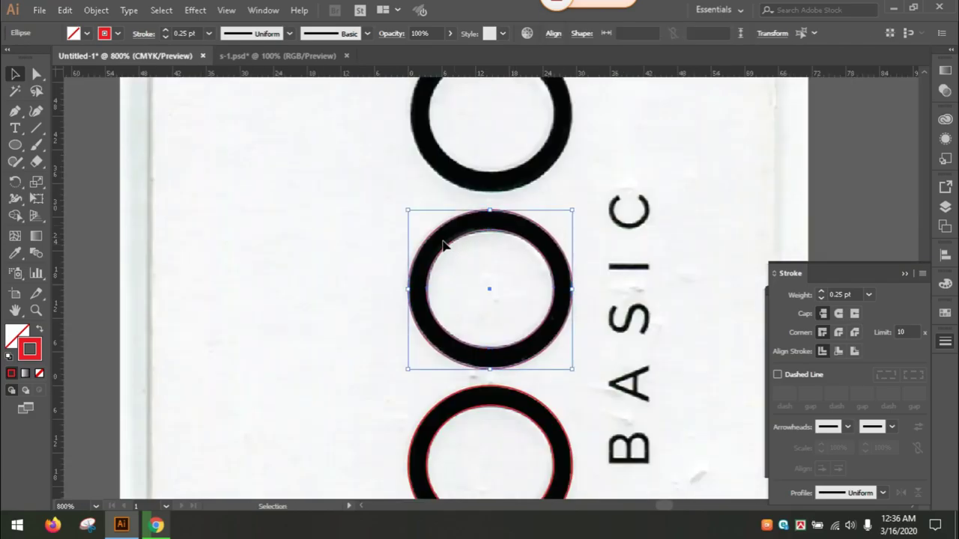
scroll(492, 300, "up", 2)
scroll(524, 296, "up", 2)
left_click_drag(529, 296, 523, 343)
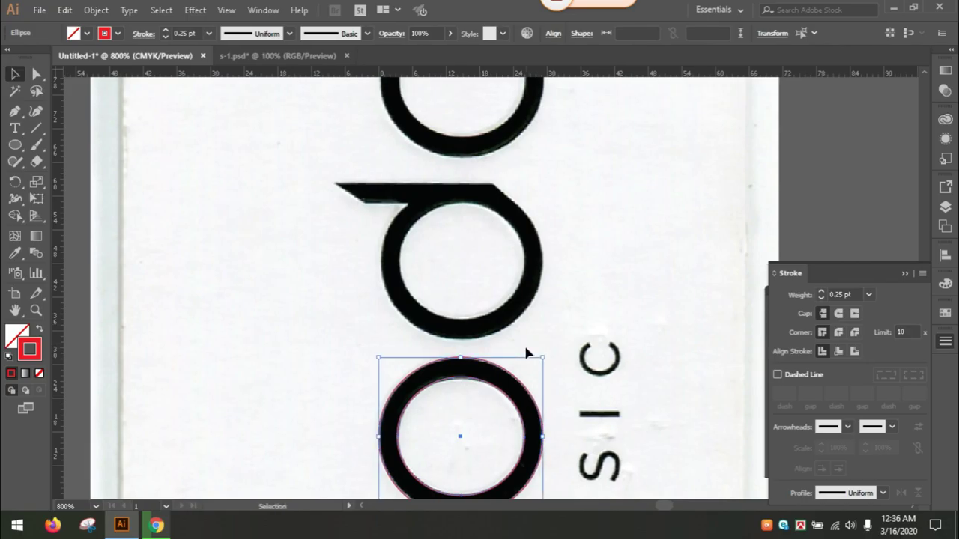
left_click_drag(475, 383, 475, 208)
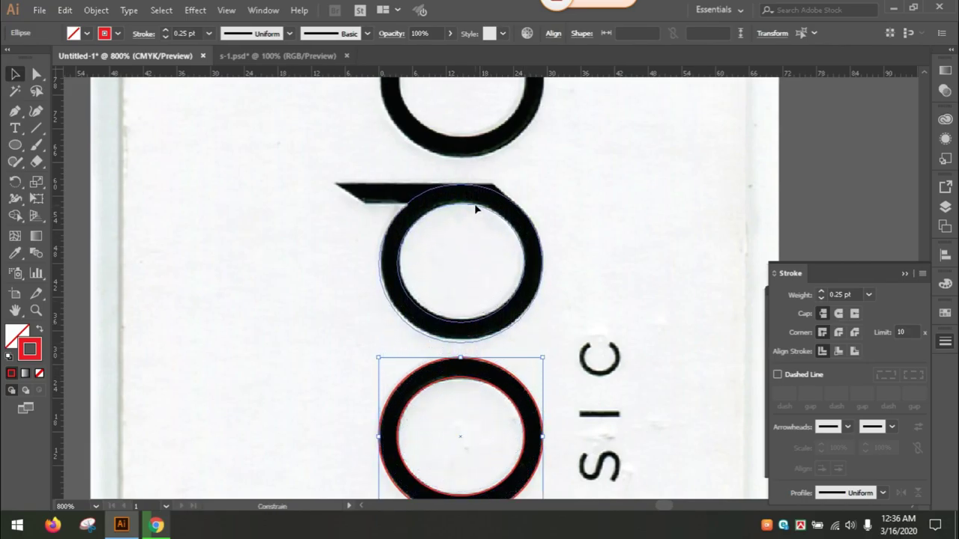
left_click_drag(475, 209, 475, 205)
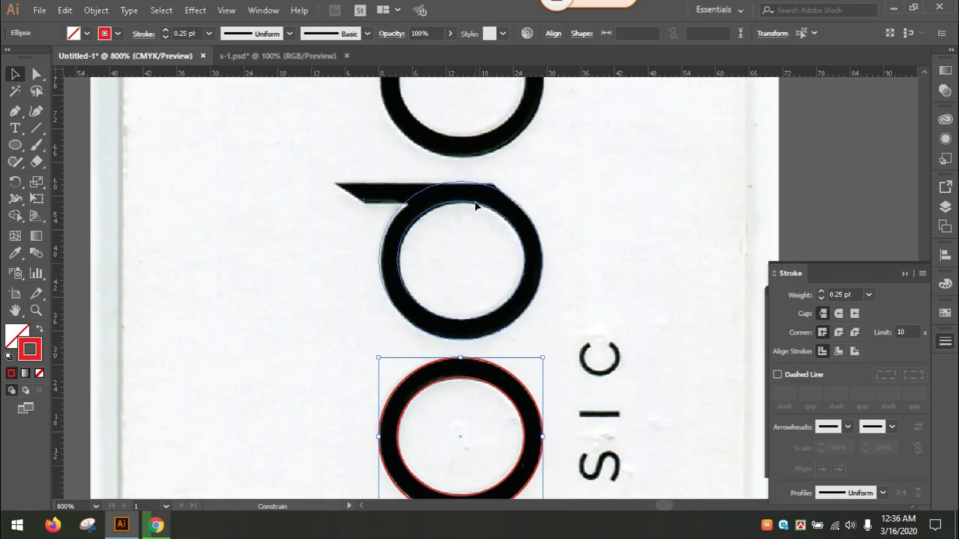
key("alt")
left_click_drag(475, 205, 475, 207)
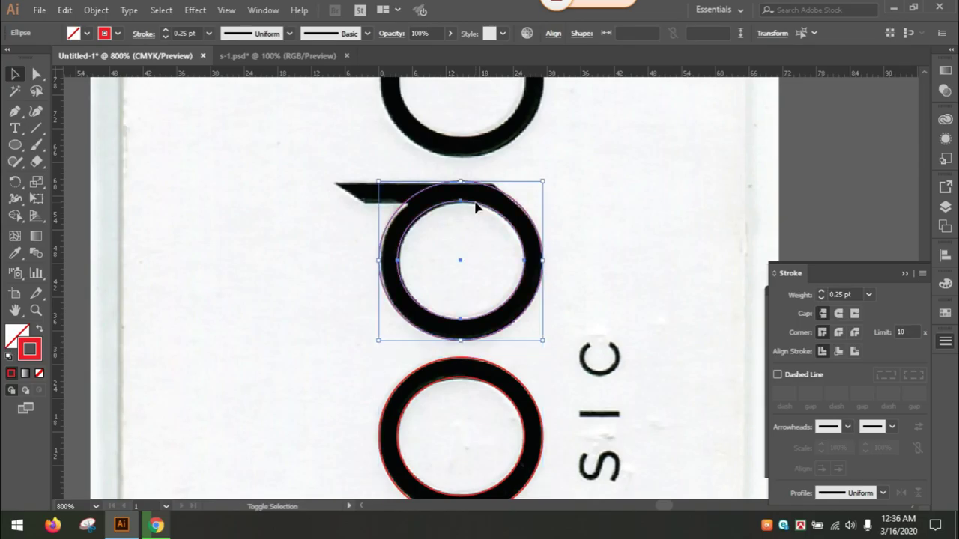
left_click(486, 260)
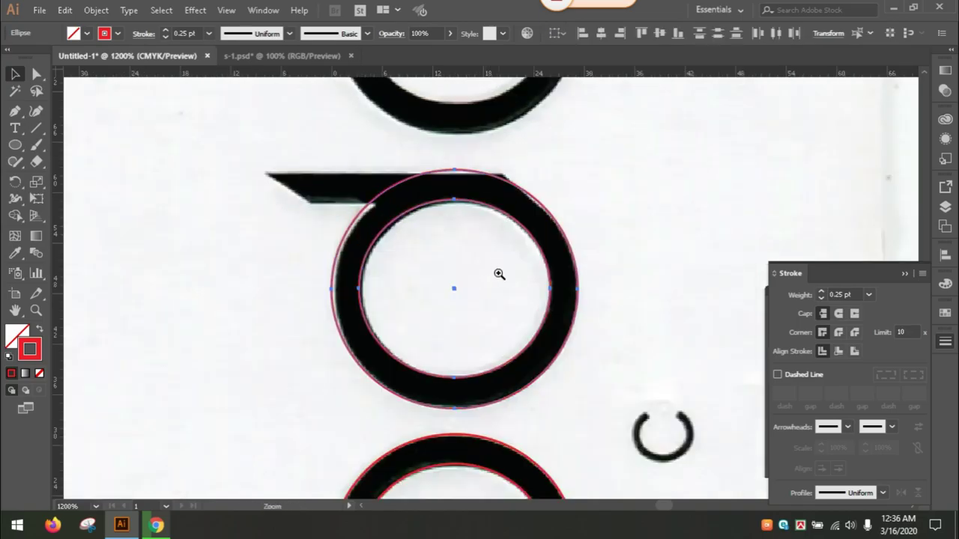
Move the outer ellipse's anchors so the red ring hugs the d's black bowl
scroll(463, 308, "up", 1)
scroll(442, 232, "up", 2)
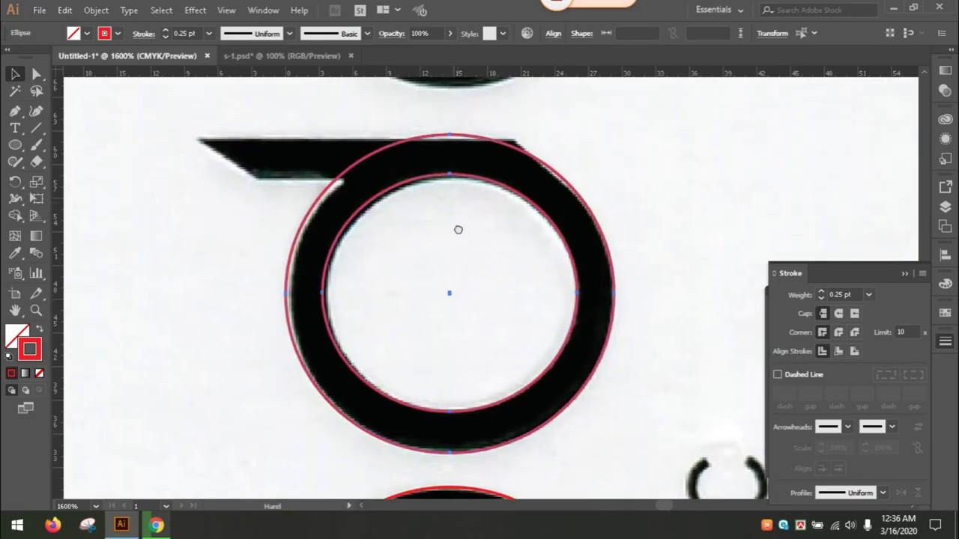
scroll(459, 238, "up", 2)
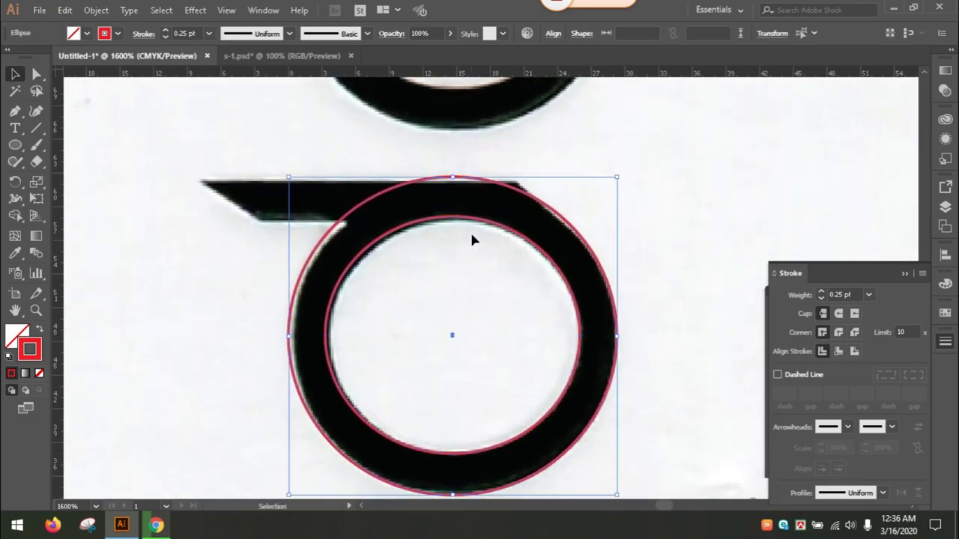
key("a")
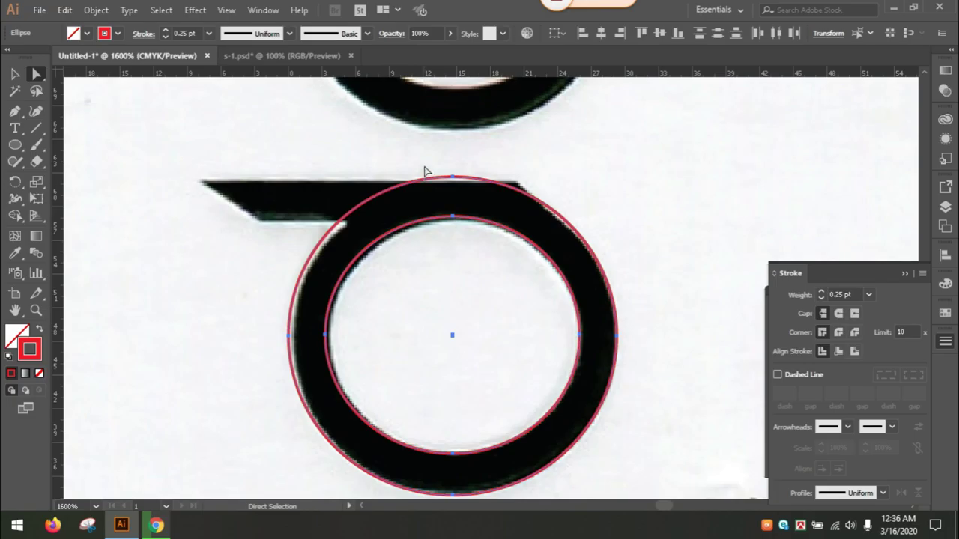
left_click_drag(422, 152, 478, 196)
left_click_drag(417, 166, 456, 187)
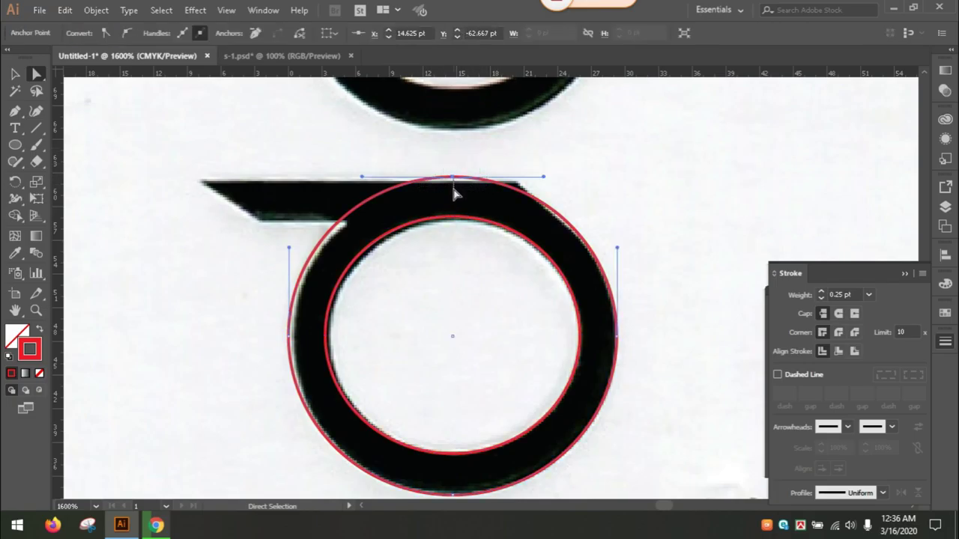
left_click_drag(438, 157, 455, 192)
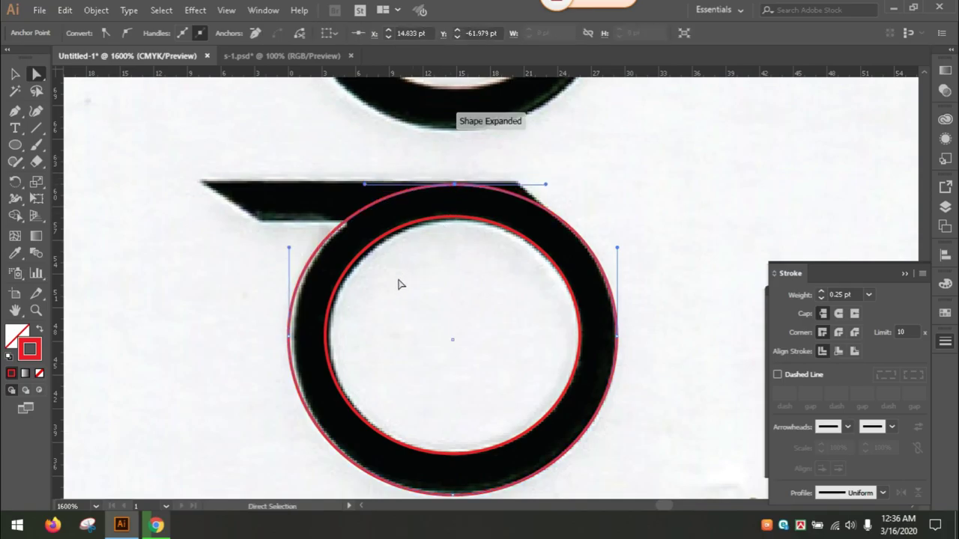
scroll(399, 287, "down", 2)
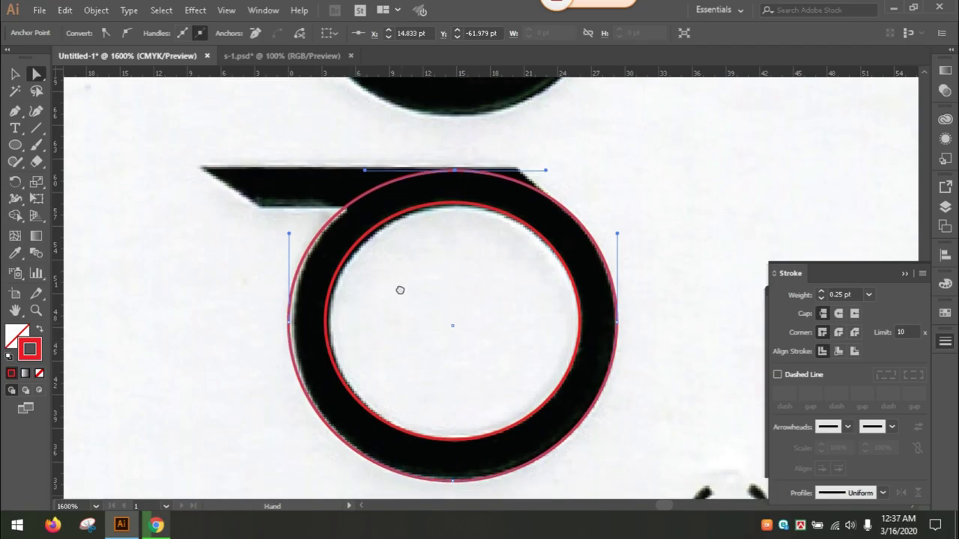
left_click_drag(341, 322, 419, 361)
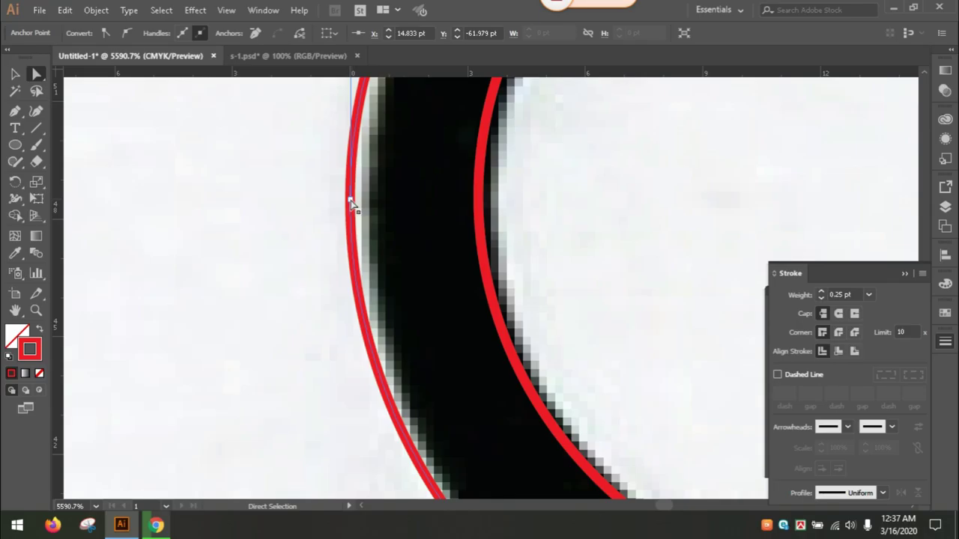
left_click_drag(350, 202, 363, 203)
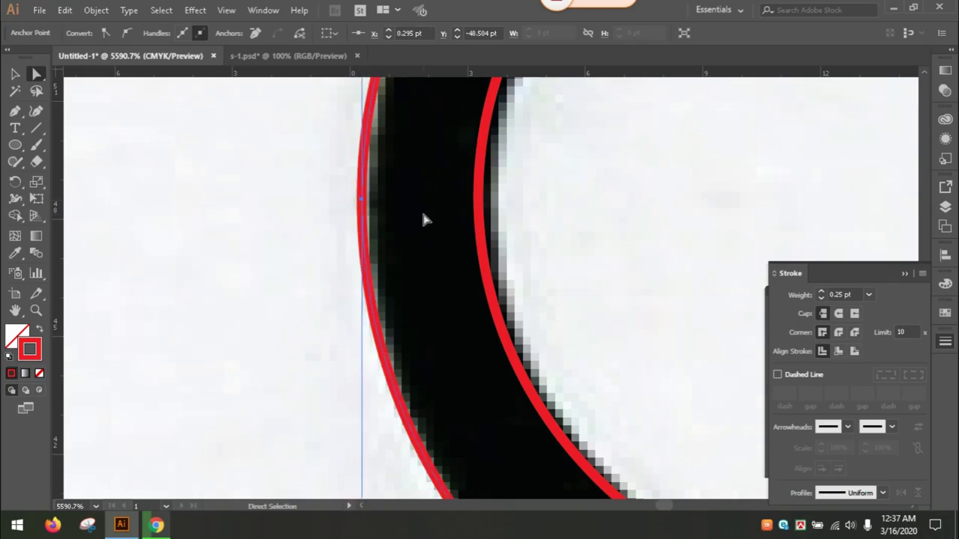
key("ctrl+minus")
key("ctrl+minus")
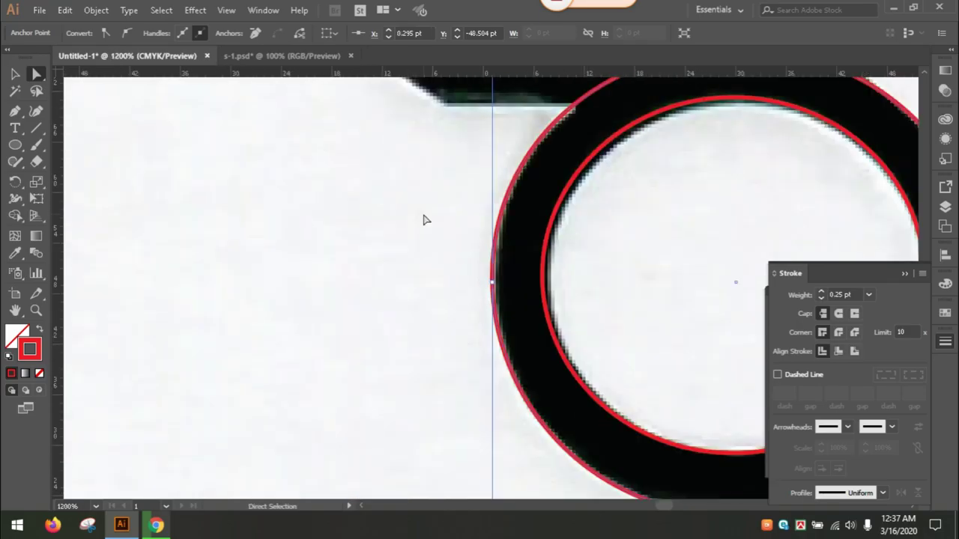
key("ctrl+minus")
key("ctrl+minus")
key("ctrl+minus")
Start a Pen path at the lower-left corner of the d's slanted bar
key("ctrl+plus")
left_click(614, 190)
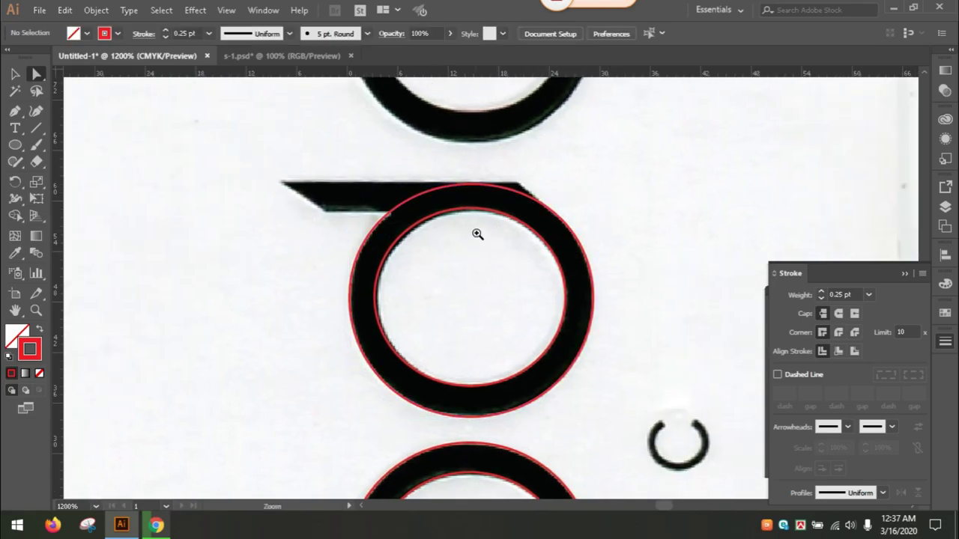
key("ctrl+plus")
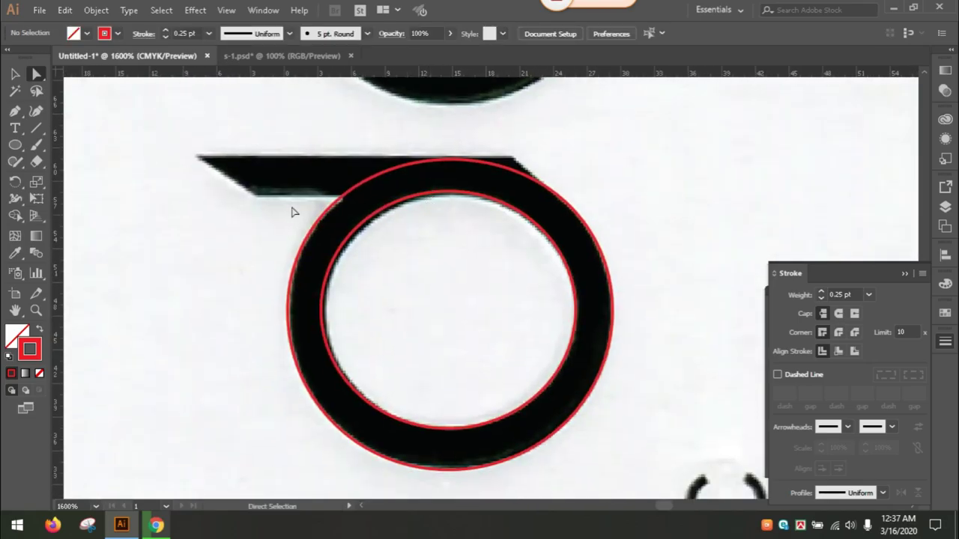
key("p")
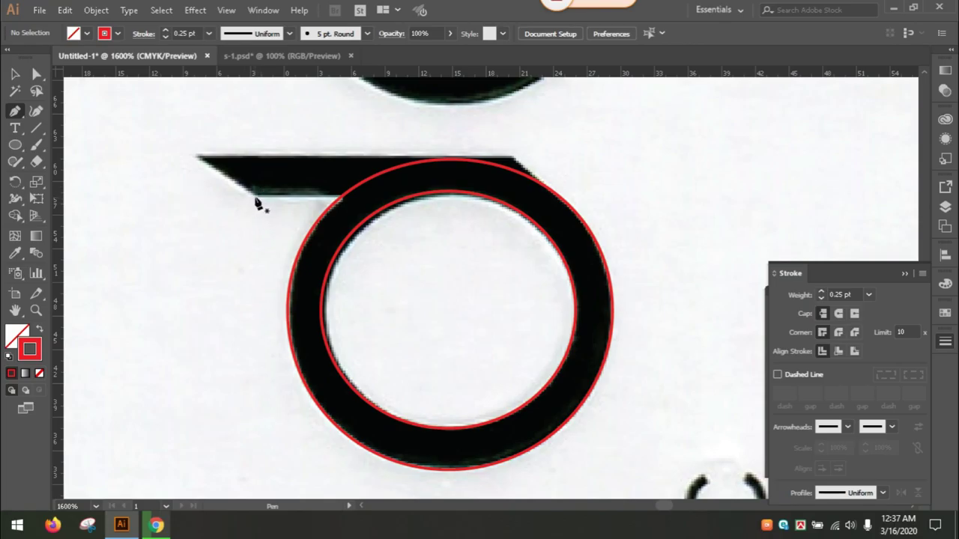
left_click(255, 199)
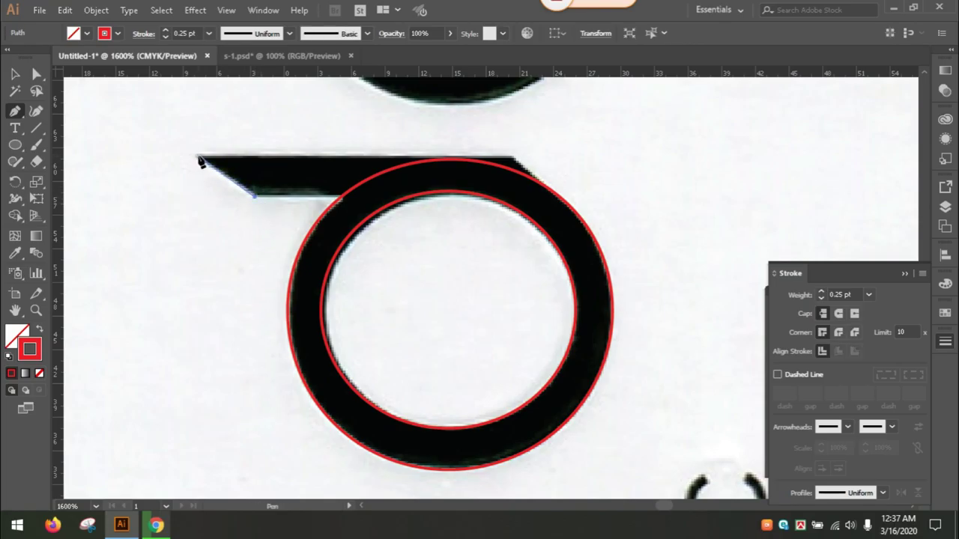
Complete the bar outline through its top corners and a curve along the ring, closing it
left_click(197, 158)
left_click(514, 159)
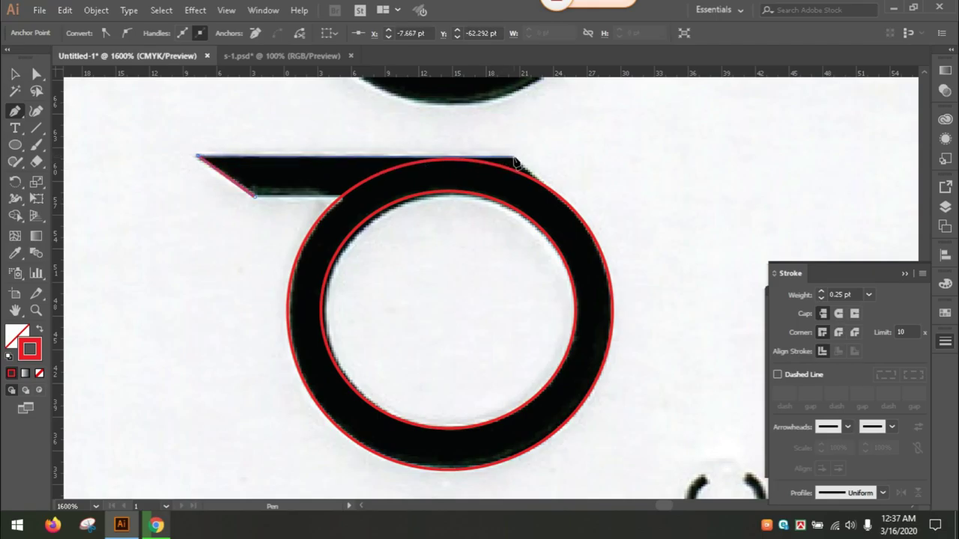
left_click(560, 201)
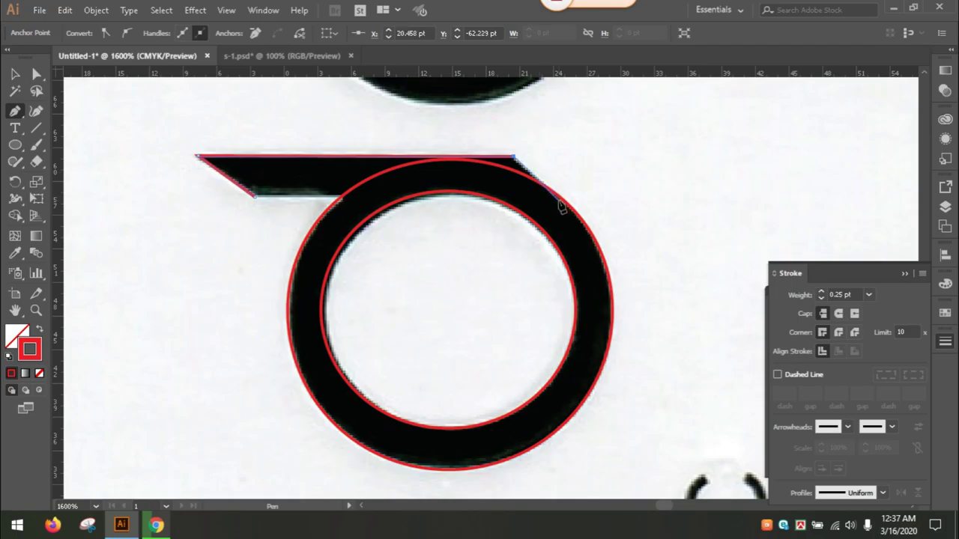
left_click_drag(456, 181, 349, 199)
left_click(255, 196)
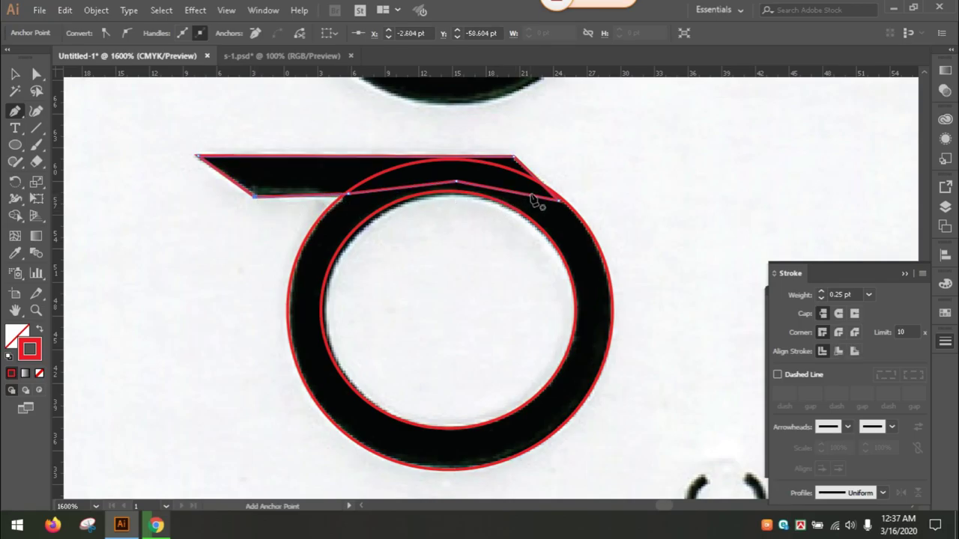
key("v")
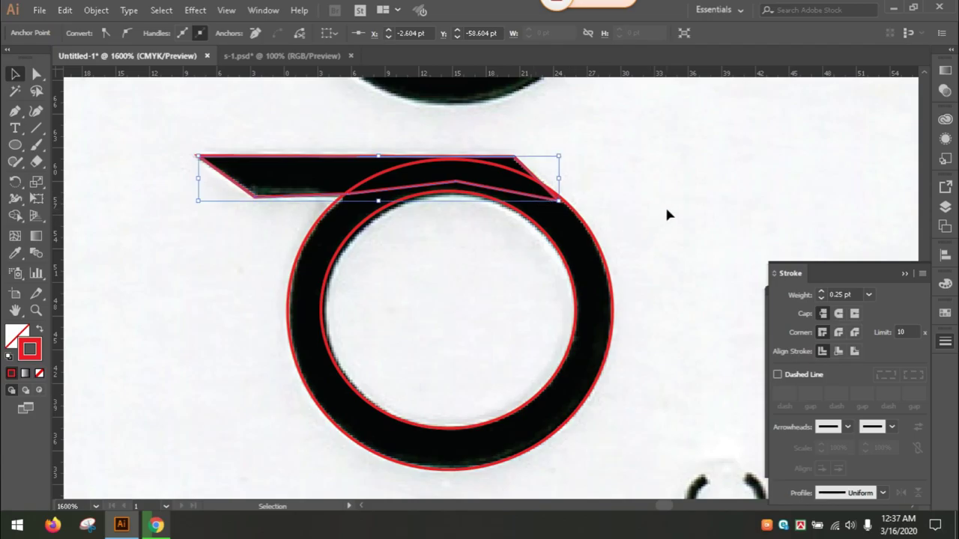
left_click(600, 219)
left_click_drag(589, 125, 602, 336)
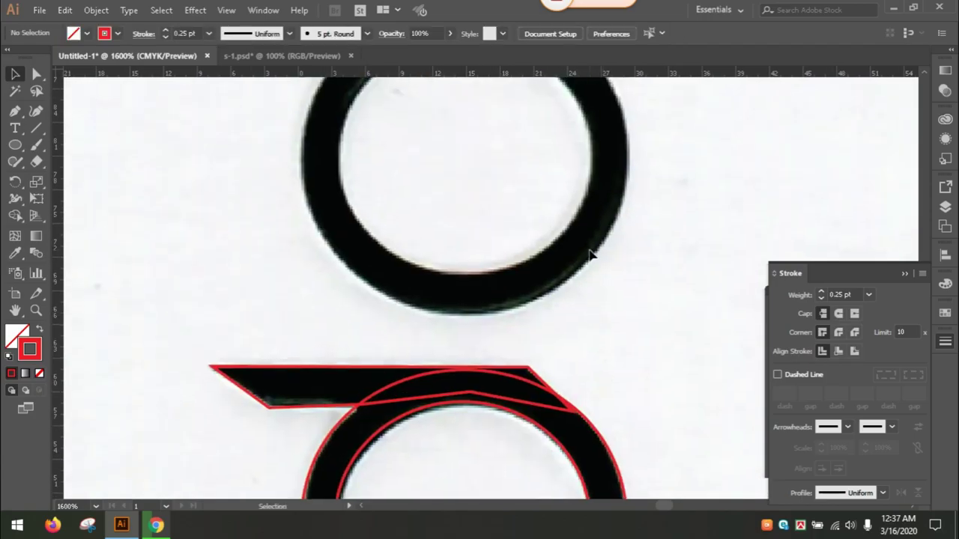
key("ctrl+minus")
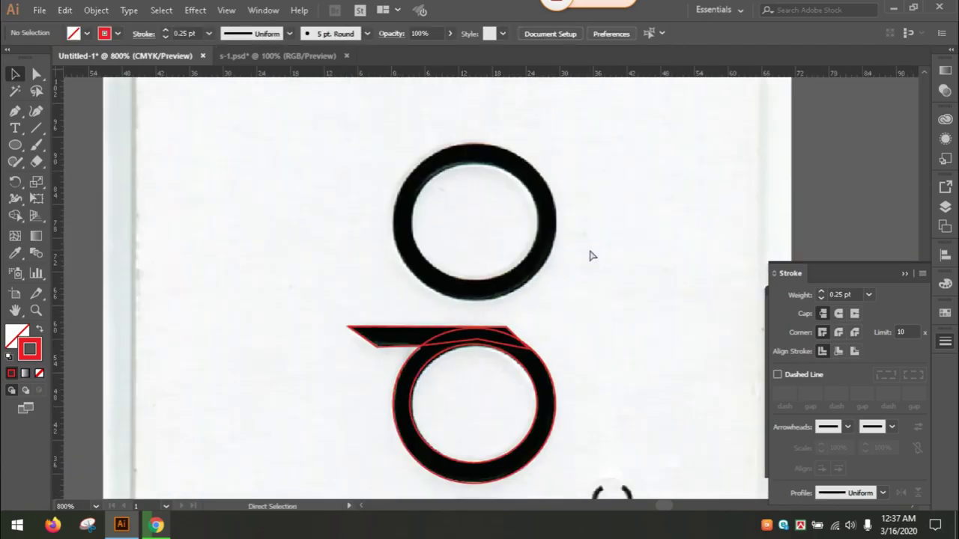
Alt-drag a copy of a lower o's traced red ring straight up onto the top o
left_click_drag(589, 314, 603, 236)
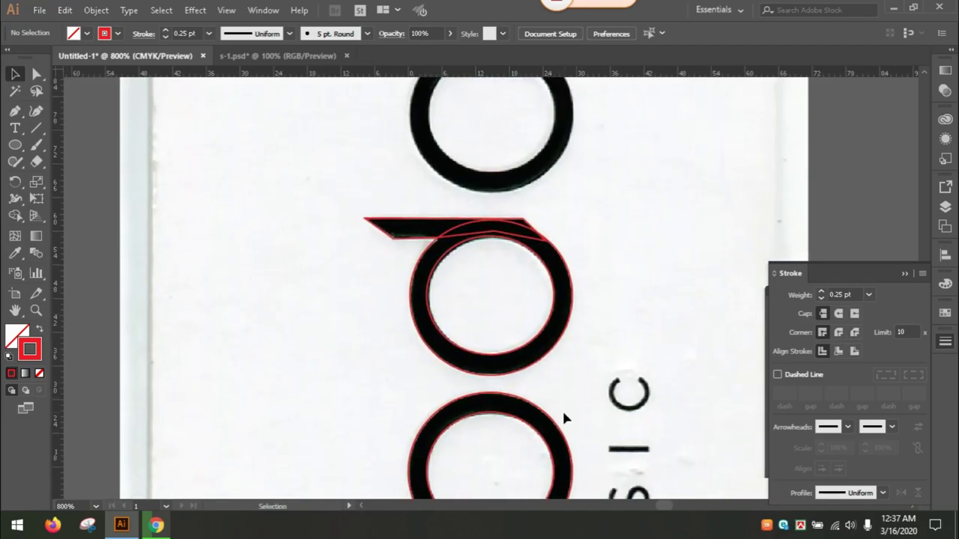
left_click(530, 435)
left_click_drag(565, 364, 541, 444)
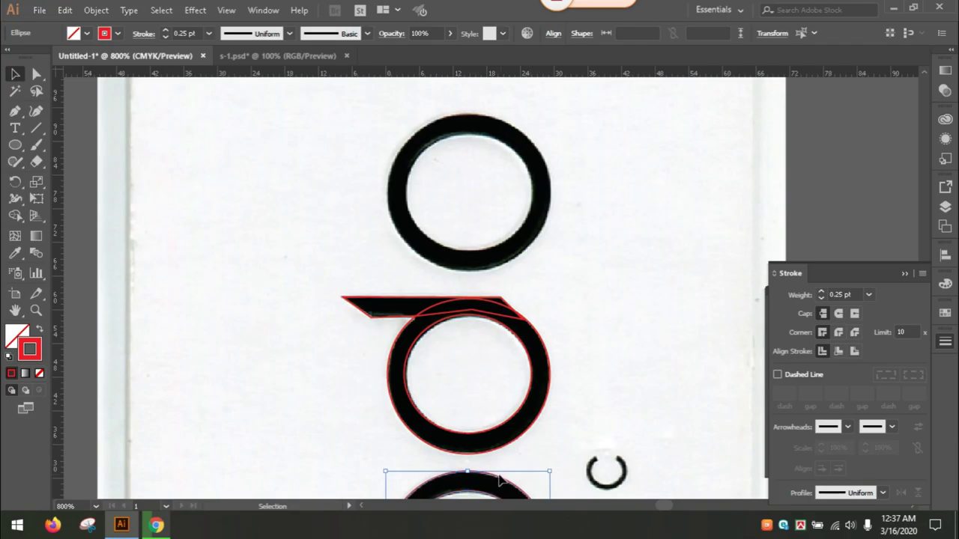
left_click_drag(504, 485, 504, 126)
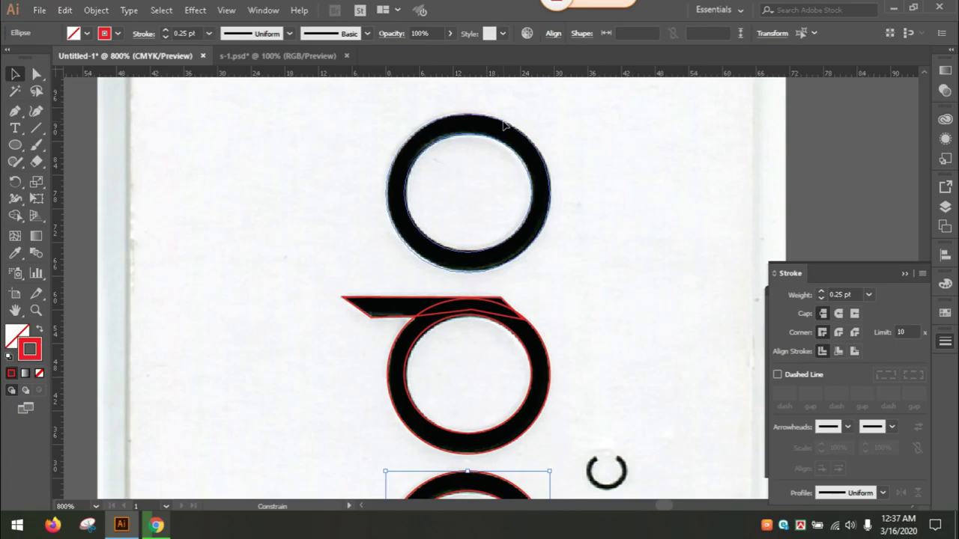
key("alt")
left_click_drag(505, 126, 505, 127)
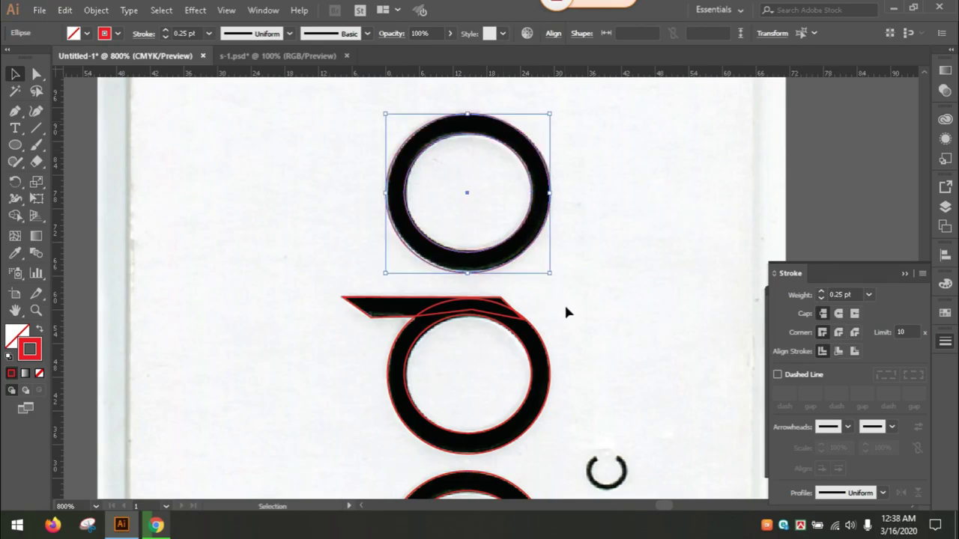
left_click(507, 164, "ctrl")
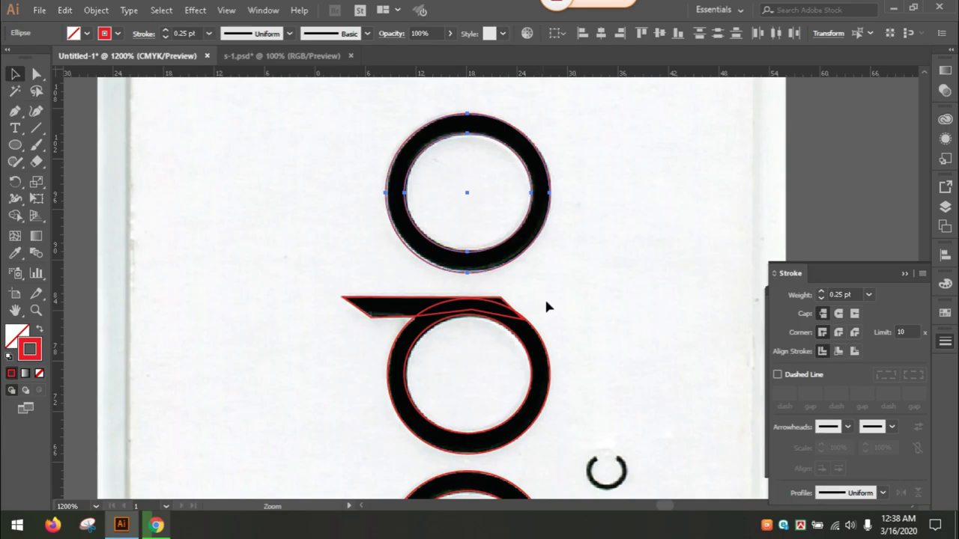
Zoom in and nudge the copied ellipse up onto the top o's ring edge
left_click(491, 324, "ctrl")
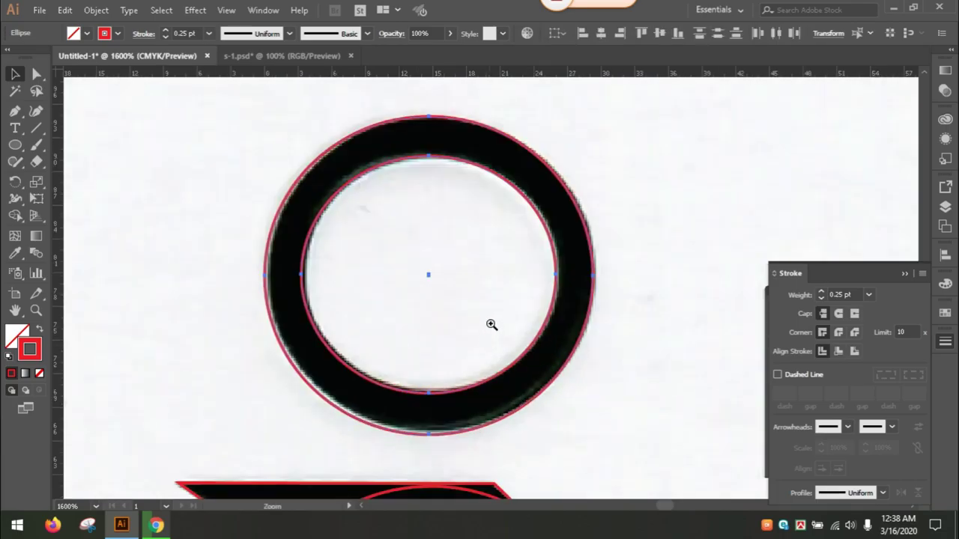
left_click_drag(492, 255, 497, 299)
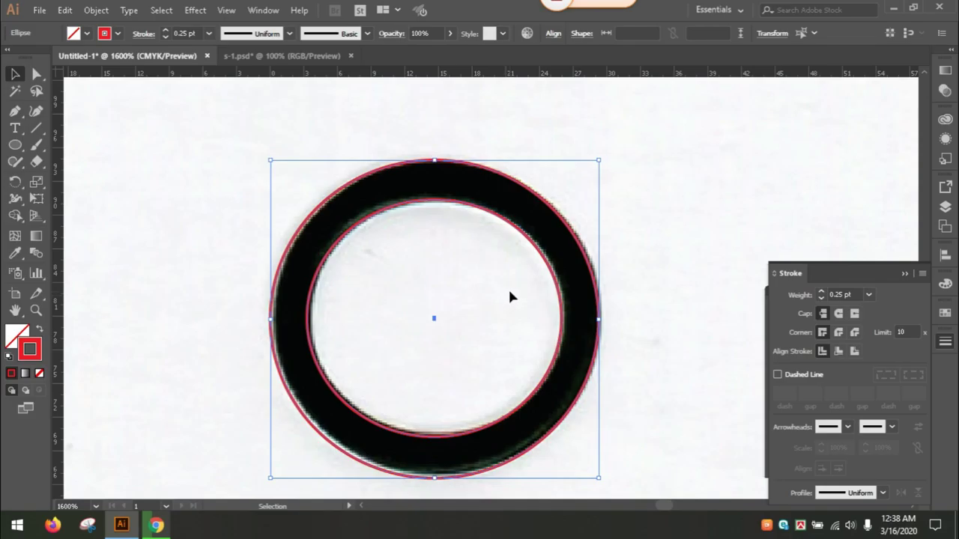
left_click(500, 310, "ctrl")
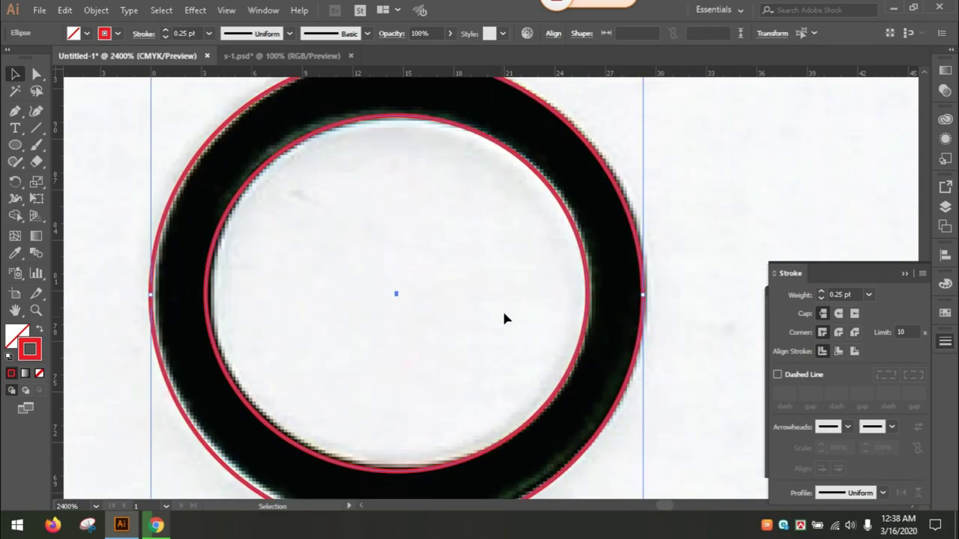
left_click_drag(524, 349, 565, 274)
left_click_drag(518, 349, 514, 423)
left_click_drag(454, 312, 440, 202)
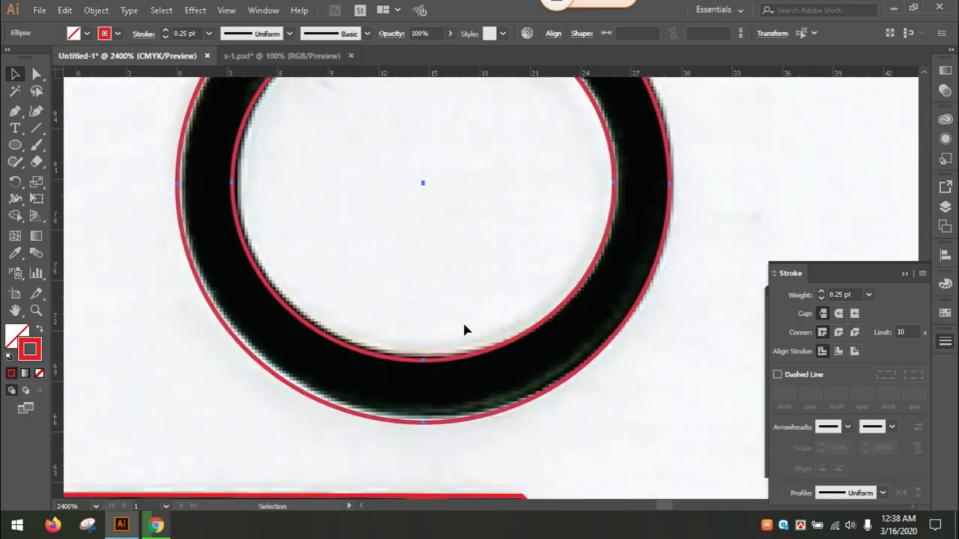
left_click_drag(409, 335, 460, 442)
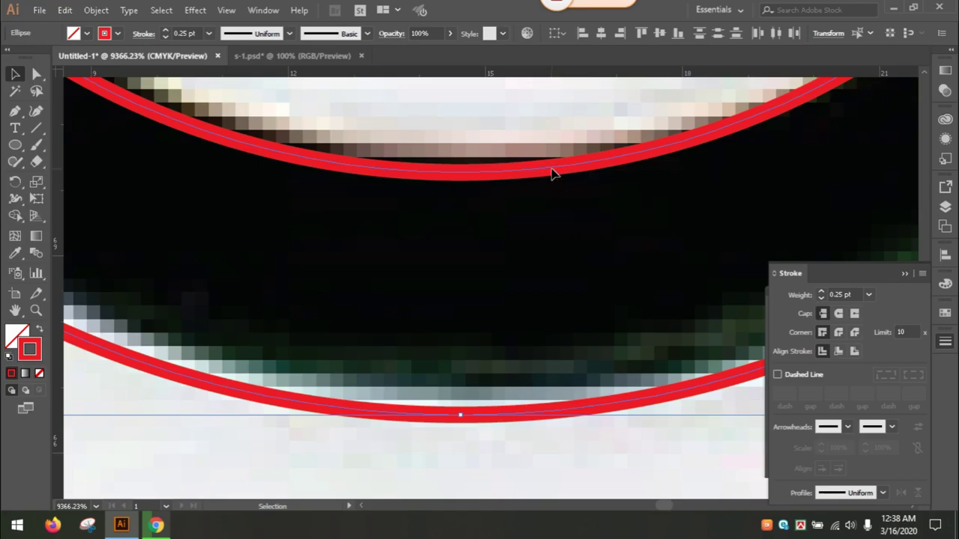
left_click_drag(552, 173, 552, 160)
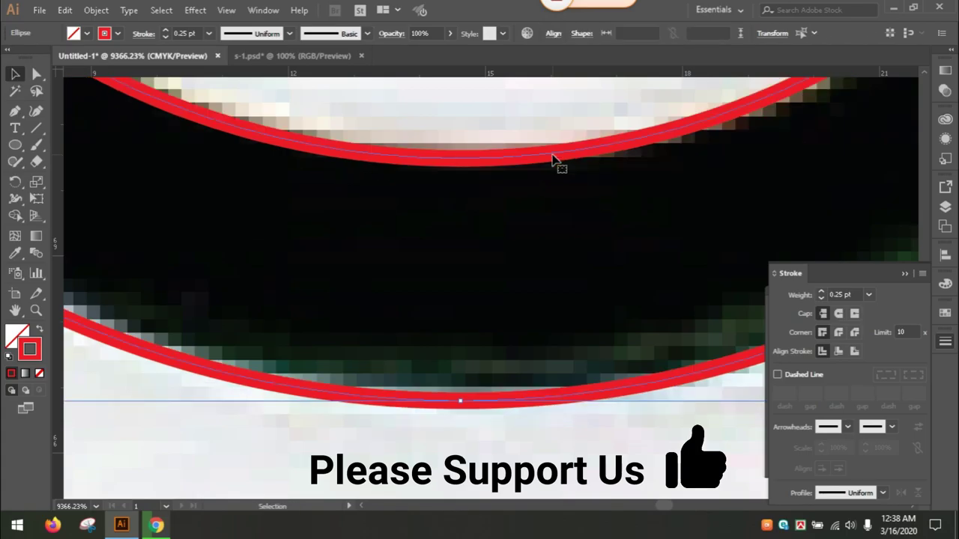
Zoom back out to about 300% and clear the selection
key("ctrl+minus")
key("ctrl+minus")
key("ctrl+minus")
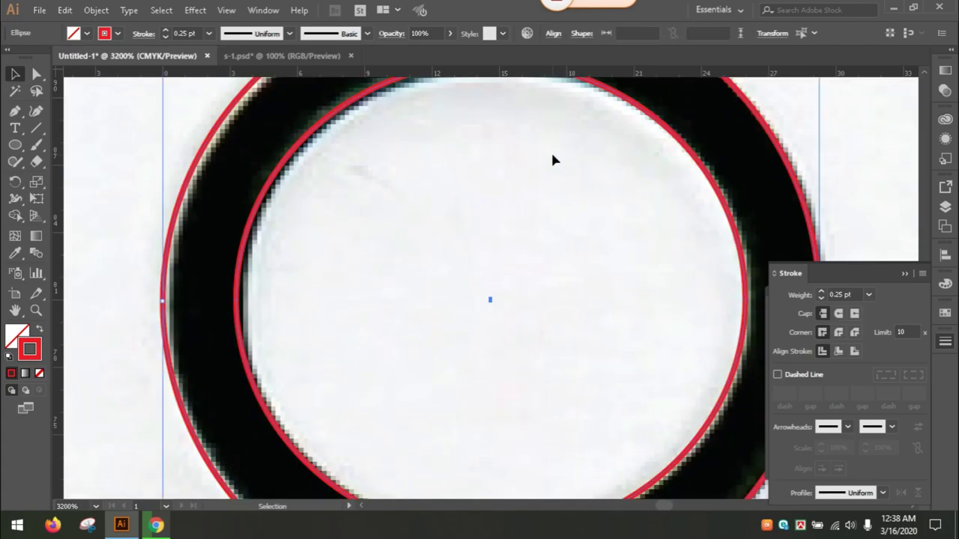
key("ctrl+minus")
key("a")
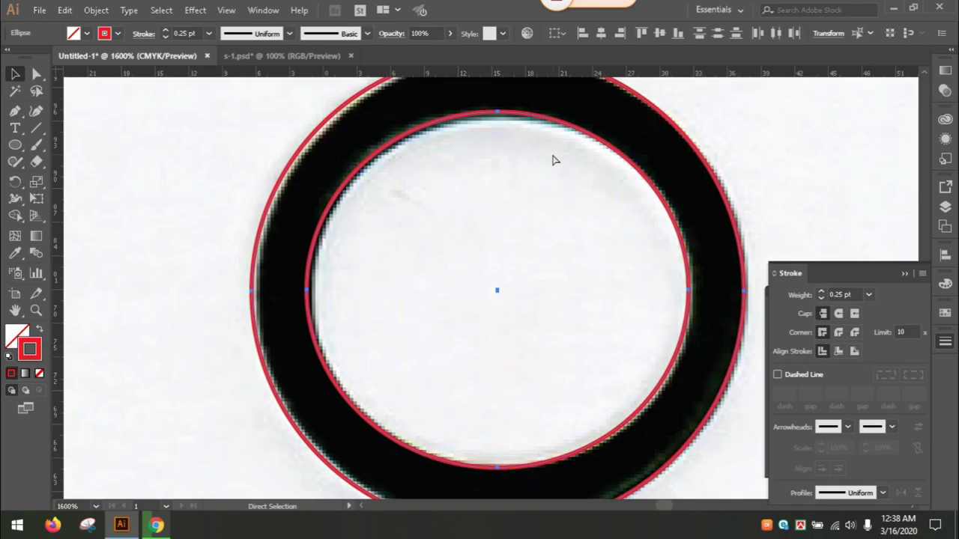
key("ctrl+minus")
key("v")
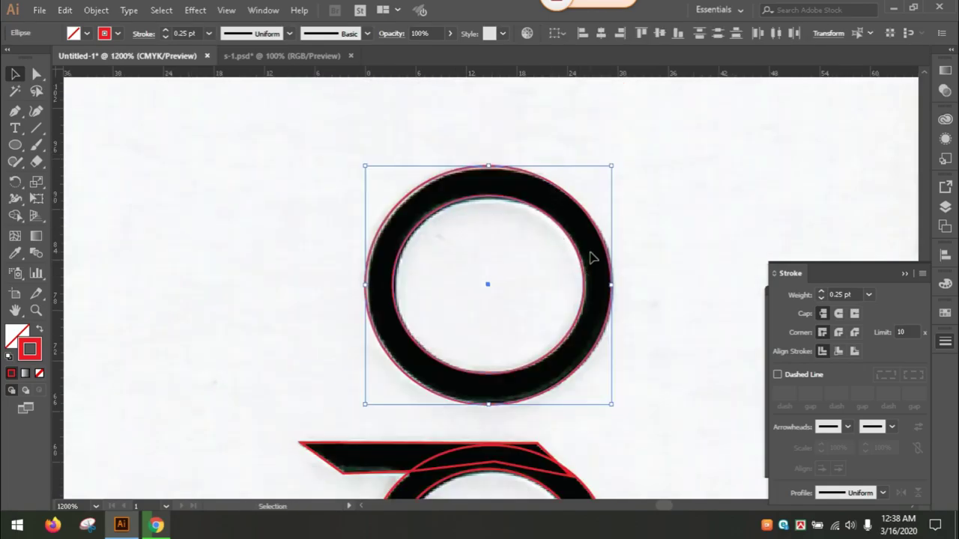
left_click_drag(558, 424, 491, 307)
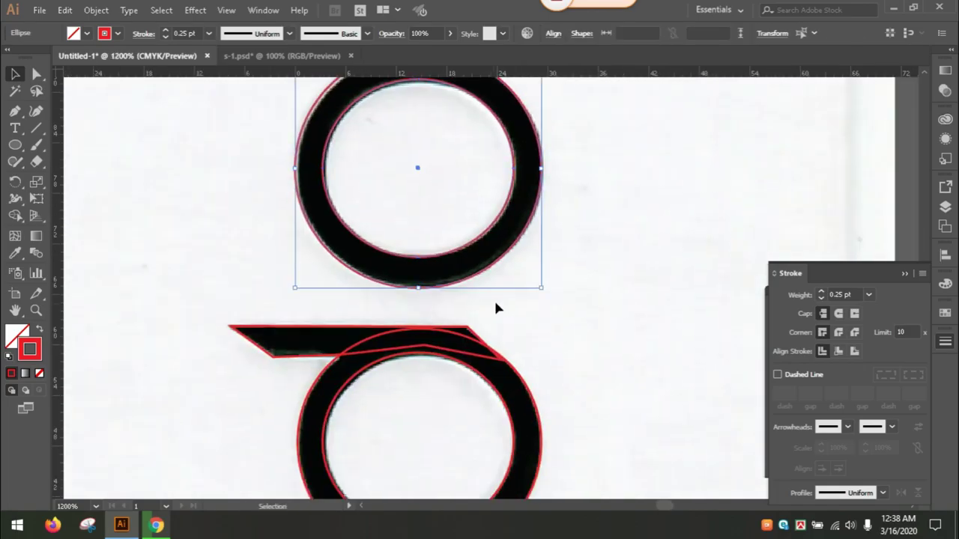
left_click(509, 304)
key("a")
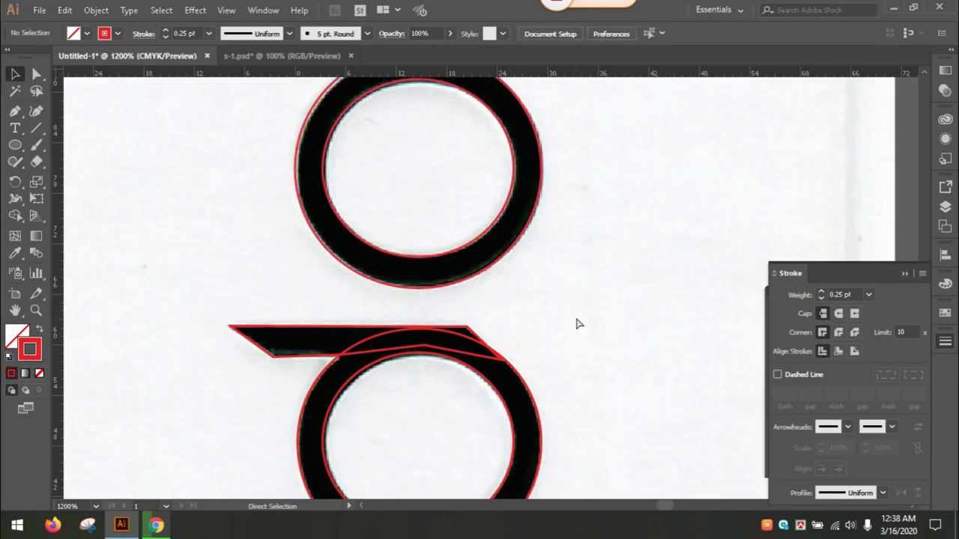
key("ctrl+minus")
key("ctrl+minus")
key("ctrl+minus")
key("ctrl+minus")
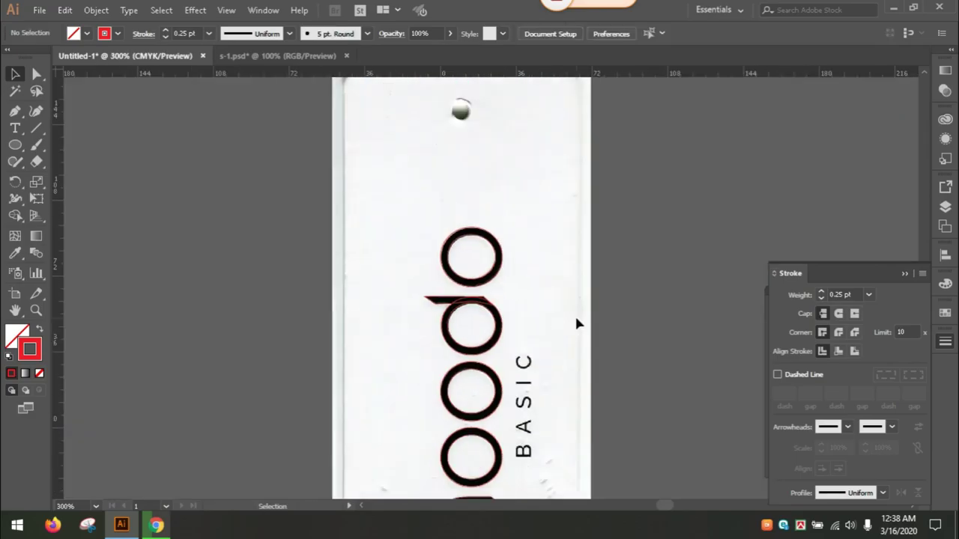
Select the traced moodo letter outlines and give them a solid red fill
left_click_drag(567, 337, 559, 227)
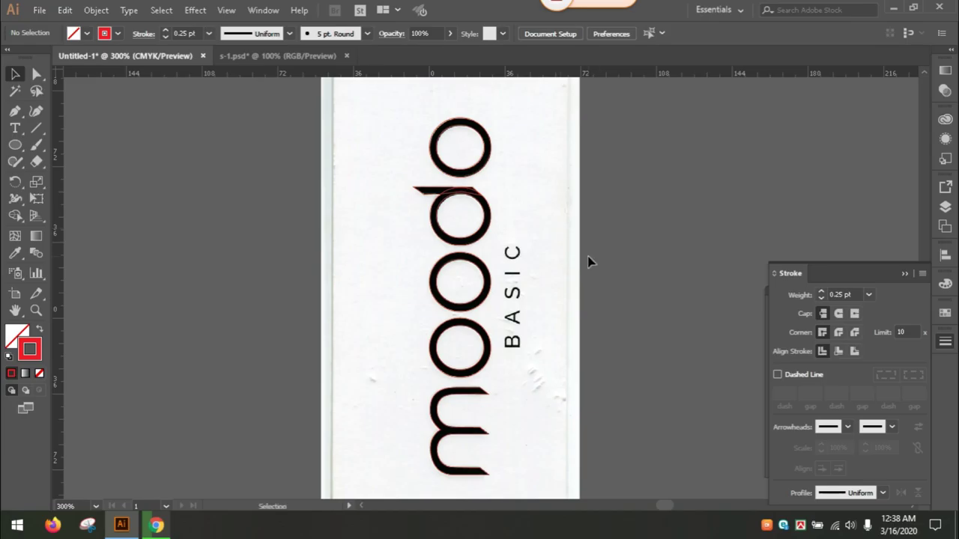
mouse_move(528, 141)
left_mouse_down()
mouse_move(452, 263)
mouse_move(443, 501)
left_mouse_up()
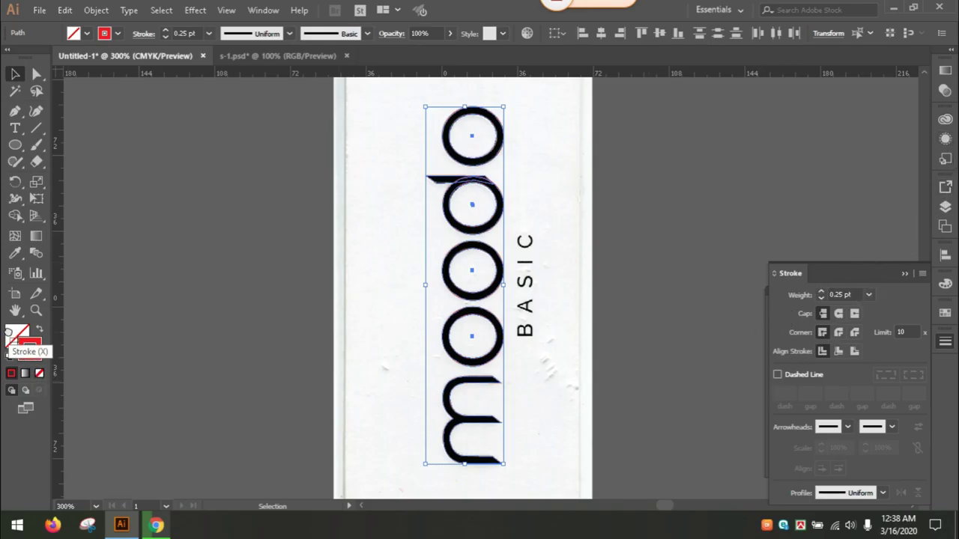
left_click_drag(30, 346, 18, 335)
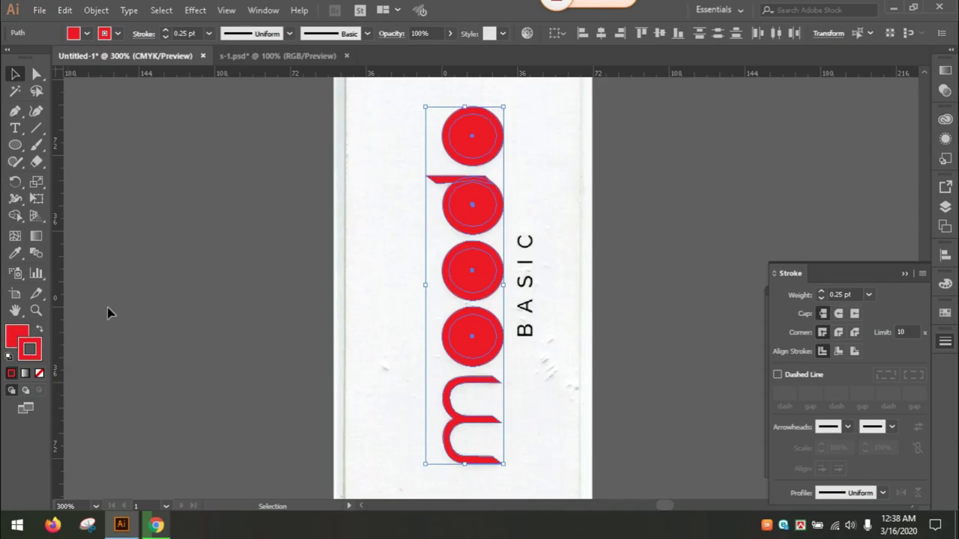
left_click(534, 127)
left_click_drag(543, 114, 452, 157)
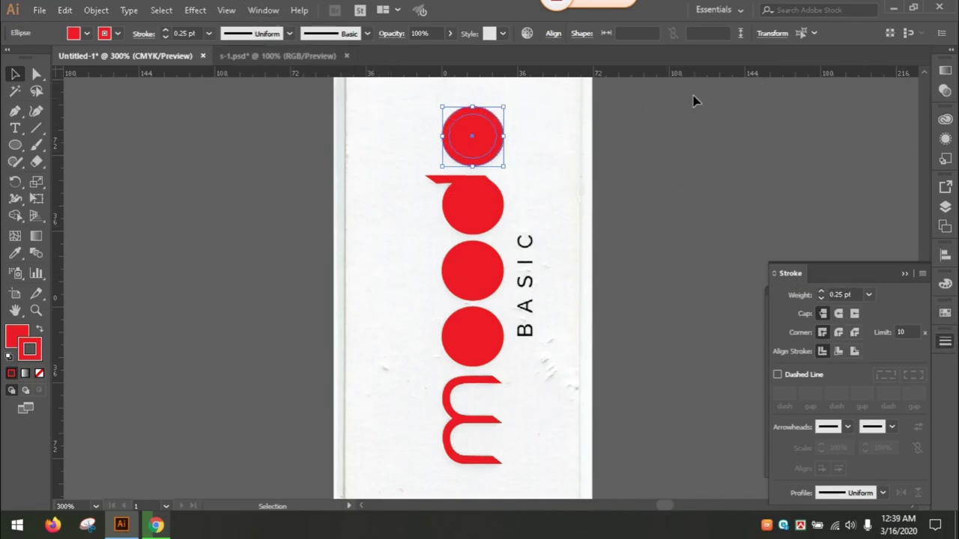
Use Pathfinder Exclude on the top o's two circles to make a hollow ring
left_click(264, 11)
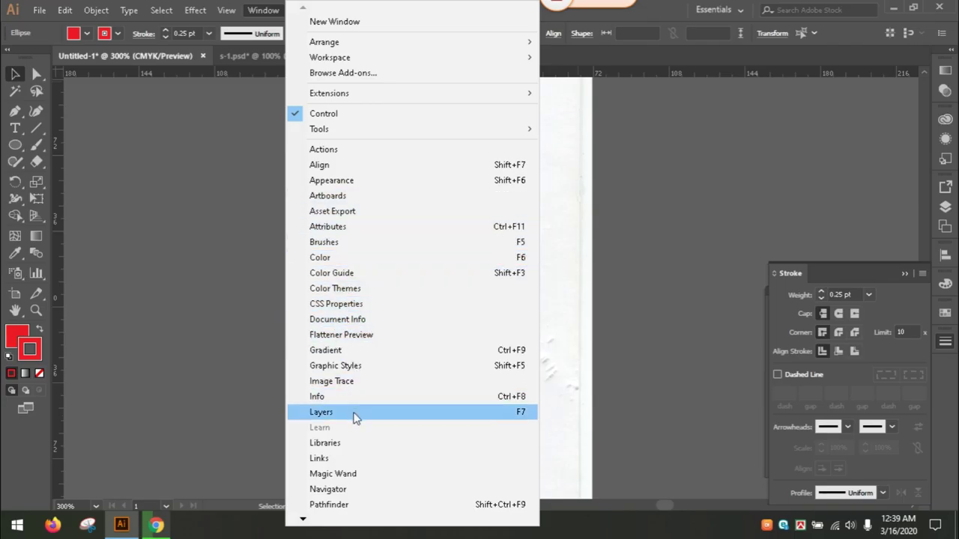
left_click(327, 505)
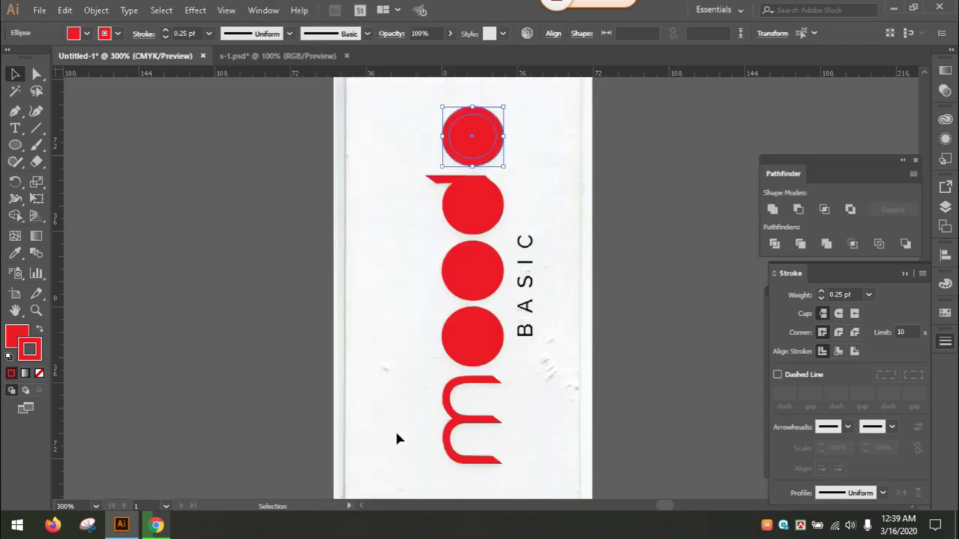
left_click(850, 209)
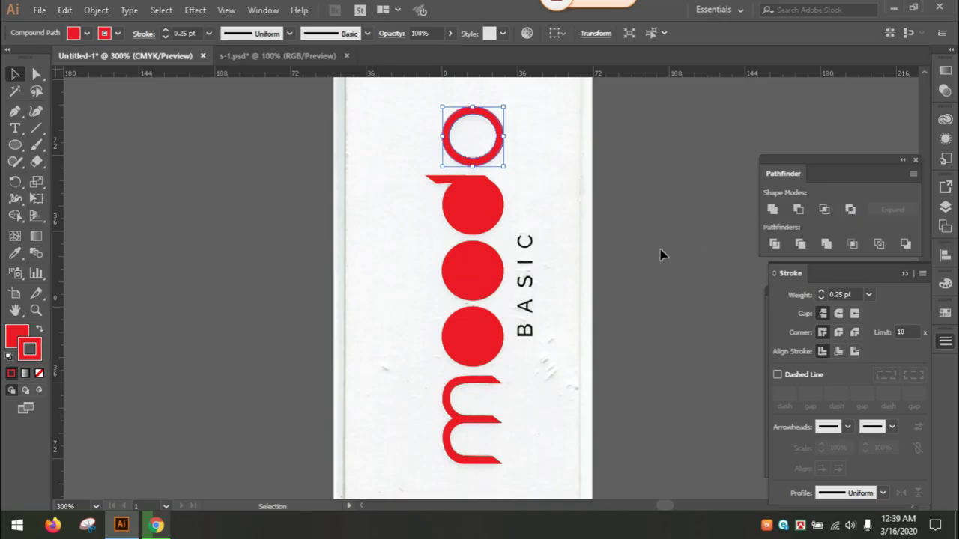
Select the d's two bowl circles and Exclude them into a hollow red ring
left_click(531, 200)
left_click_drag(529, 200, 452, 221)
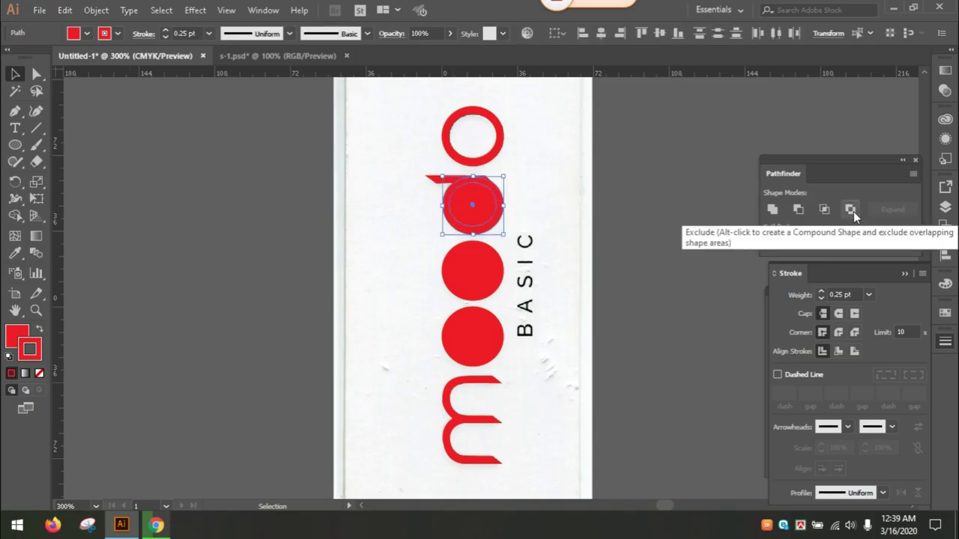
left_click(533, 198)
left_click_drag(532, 206, 428, 177)
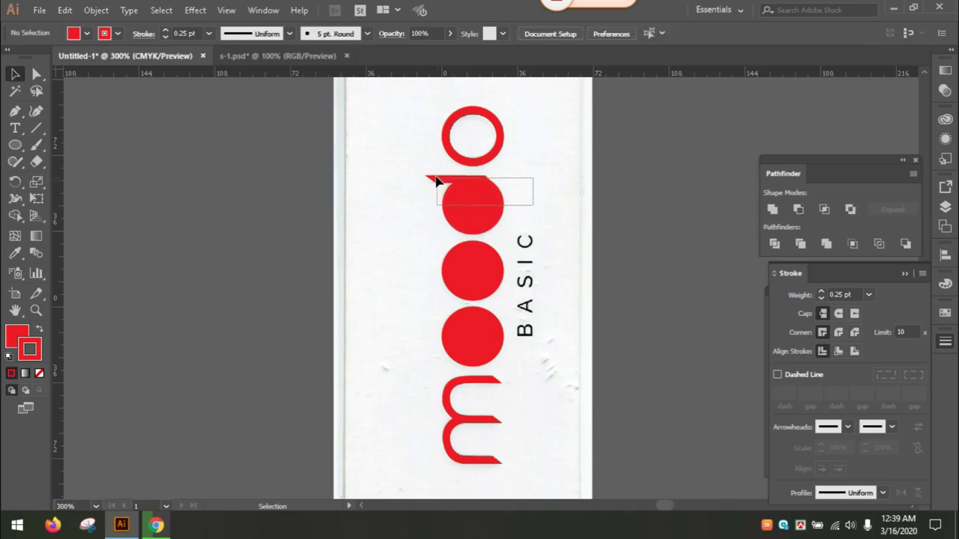
left_click(851, 208)
left_click(571, 200)
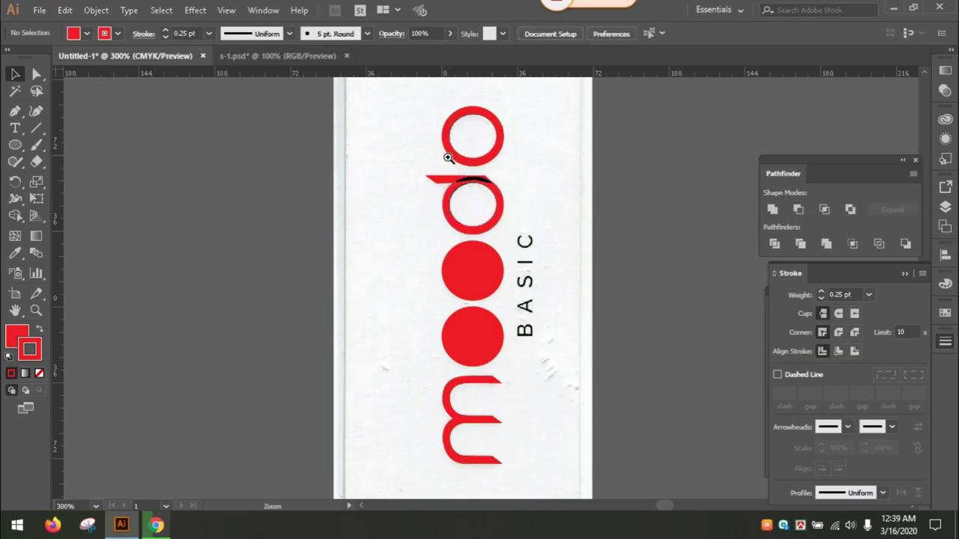
left_click_drag(444, 144, 536, 248)
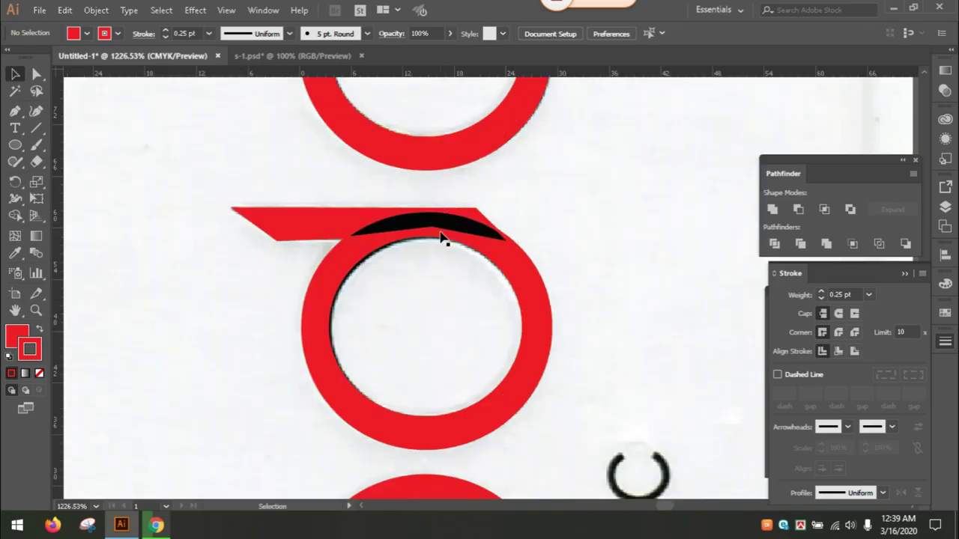
key("ctrl+z")
left_click(602, 220)
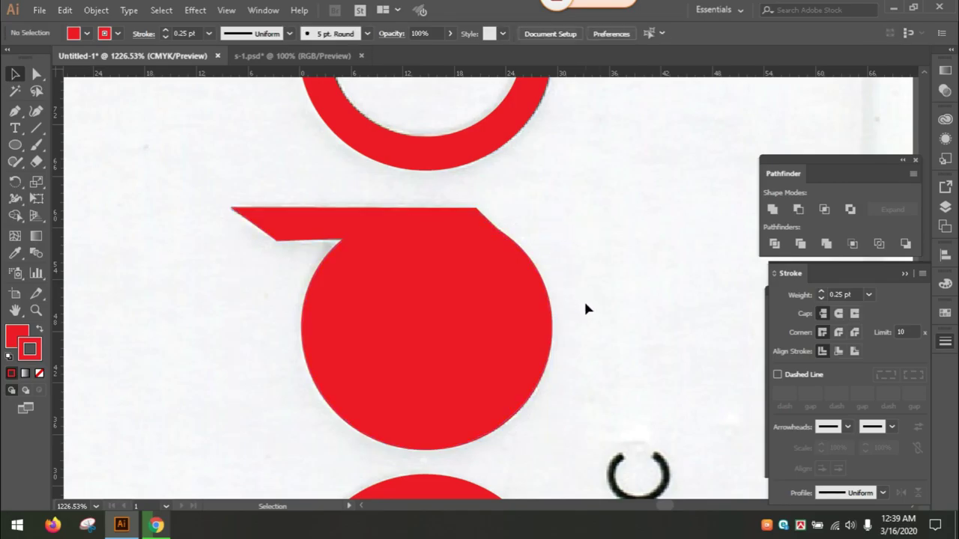
left_click_drag(584, 304, 440, 348)
left_click(851, 210)
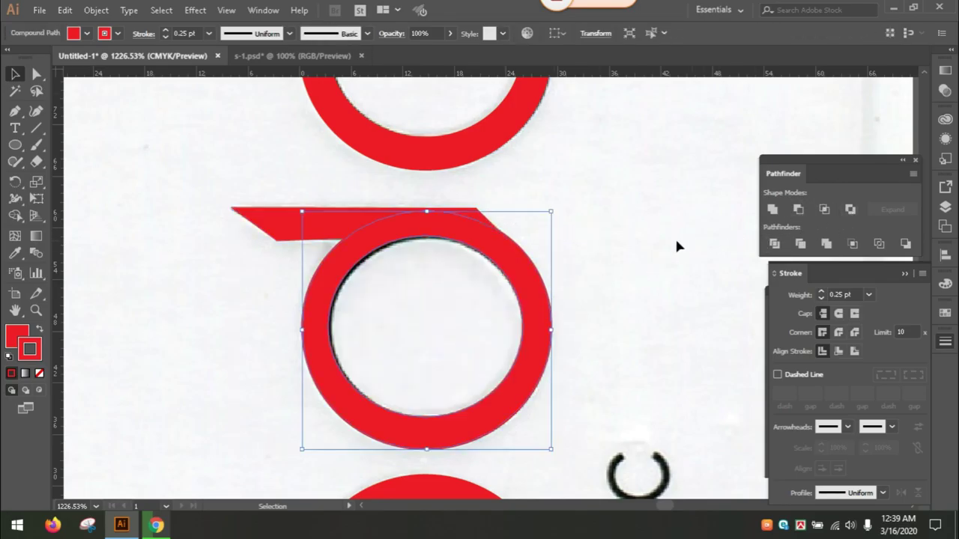
Unite the d's slanted flag and hollow ring into one red compound shape with Pathfinder
left_click(612, 244)
left_click_drag(602, 283, 442, 211)
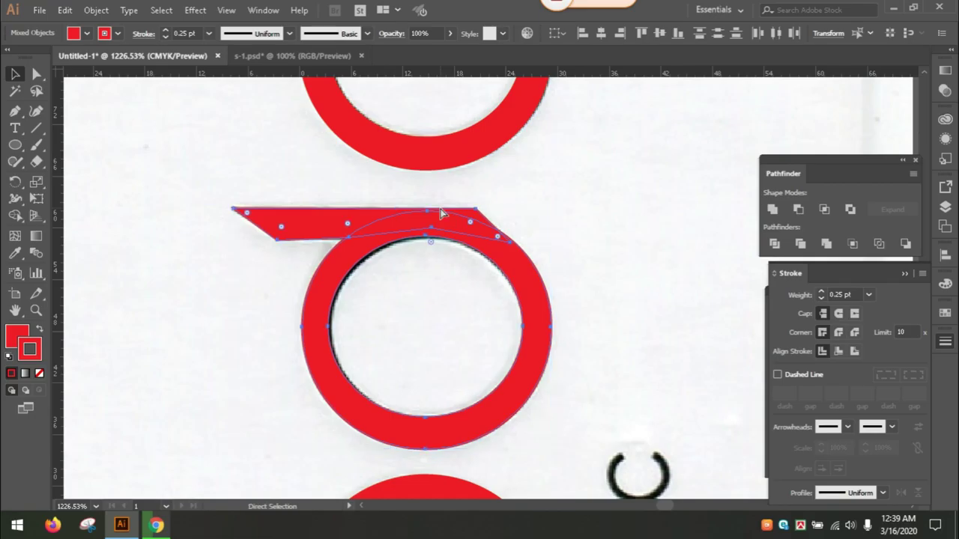
key("ctrl+y")
key("v")
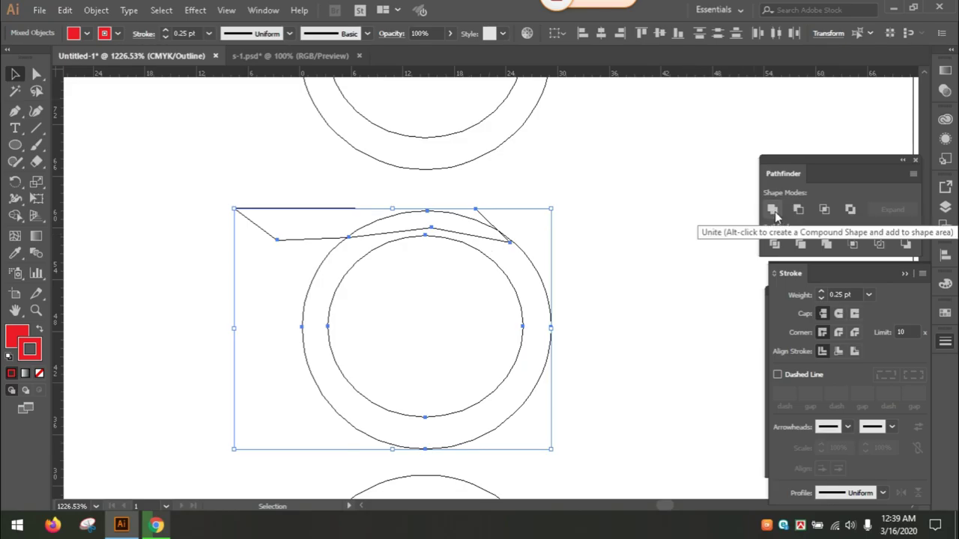
left_click(772, 210)
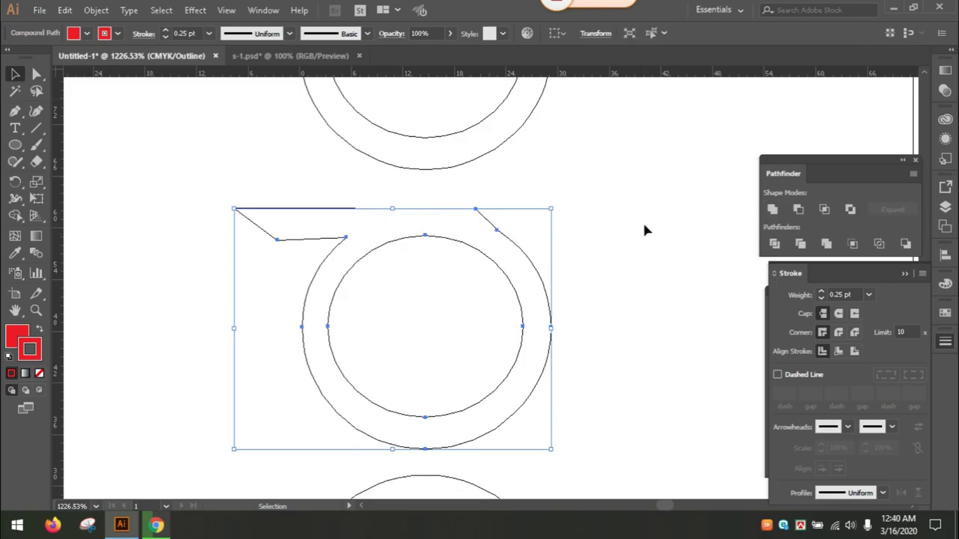
key("ctrl+y")
left_click(649, 256)
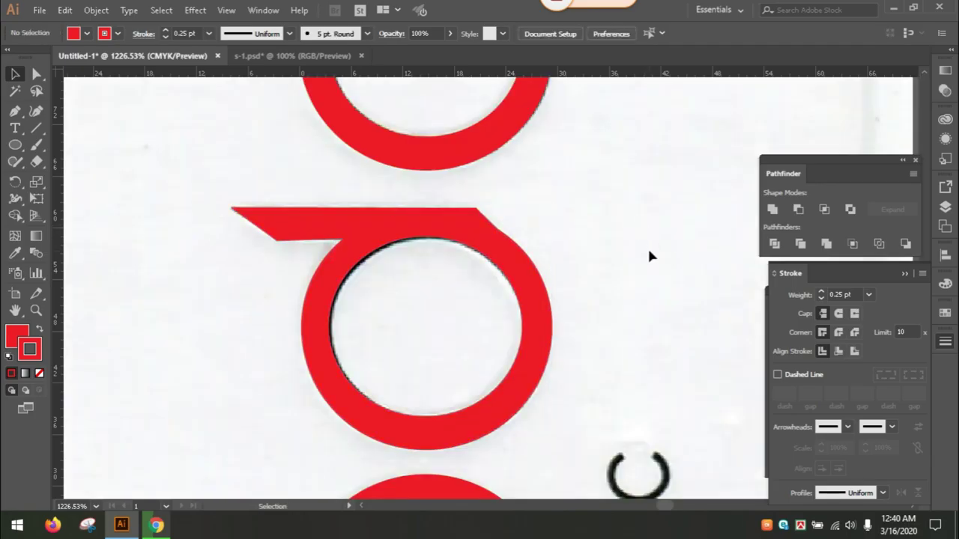
Hollow the second o into a red ring by excluding its inner circle
left_click_drag(626, 273, 595, 204)
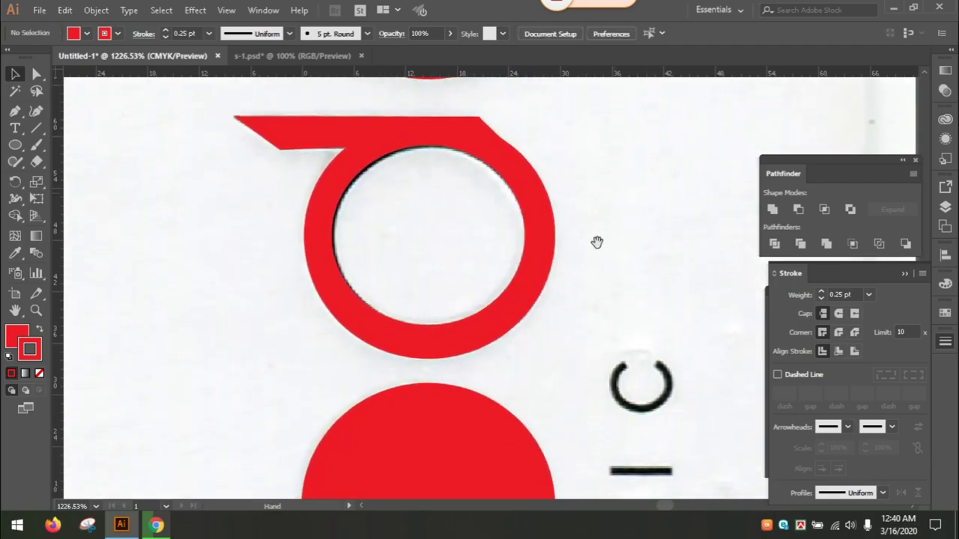
mouse_move(579, 247)
left_mouse_down()
mouse_move(571, 327)
mouse_move(556, 282)
left_mouse_up()
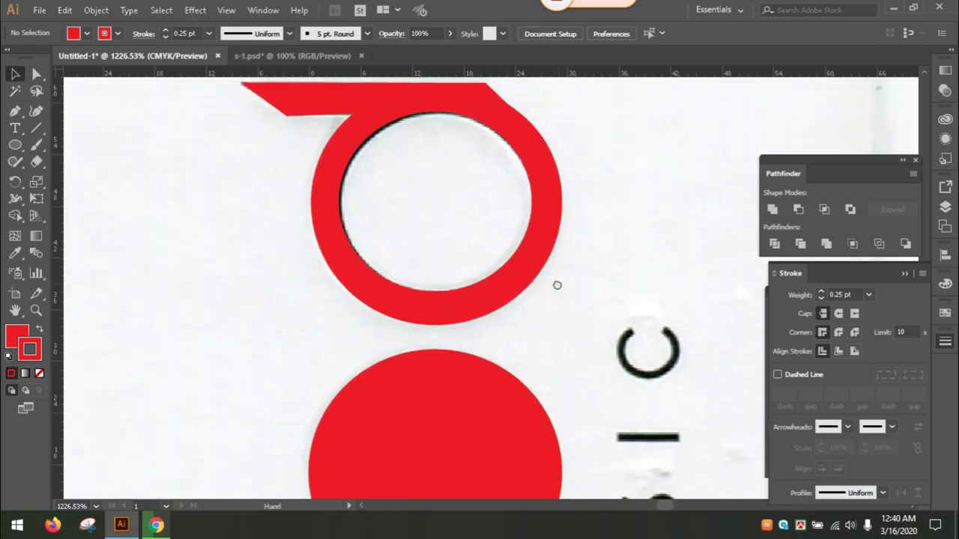
left_click_drag(573, 195, 569, 258)
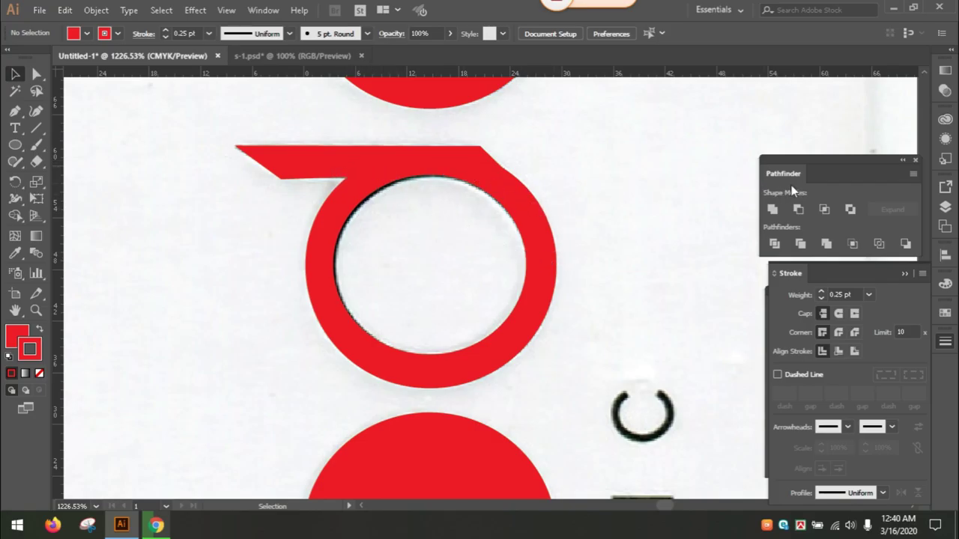
key("space")
left_click_drag(544, 292, 537, 156)
left_click_drag(489, 206, 490, 178)
left_click_drag(541, 270, 542, 237)
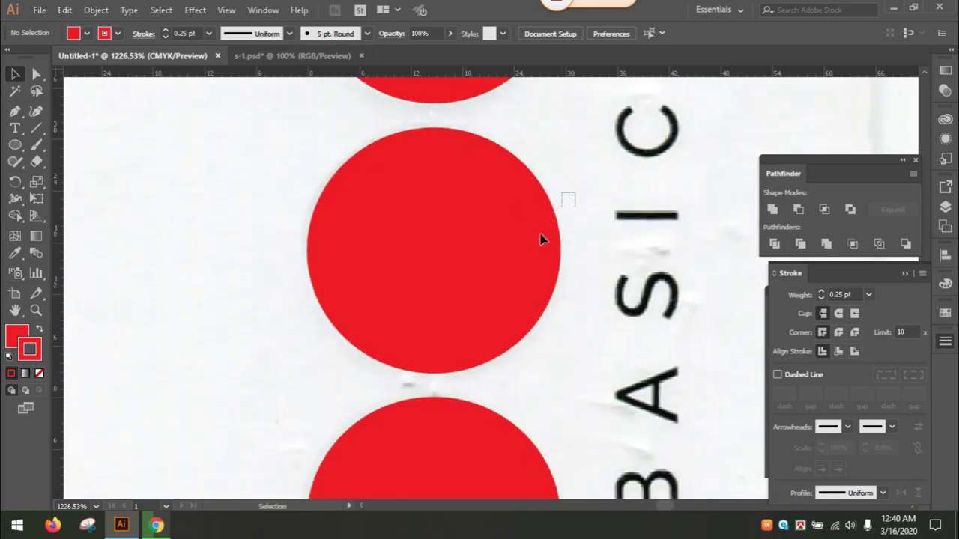
left_click(541, 237)
left_click(849, 209)
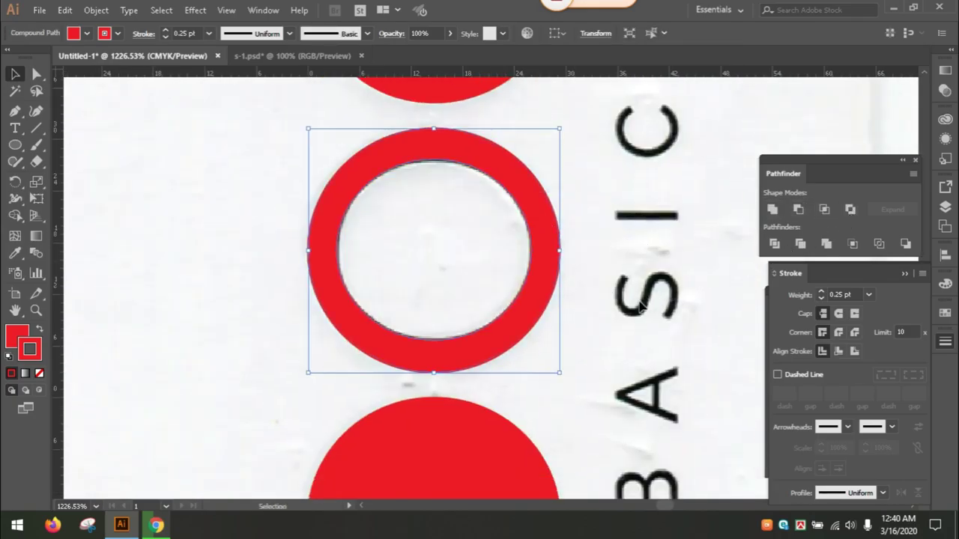
Exclude the third o's inner circle so it also becomes a red ring
key("space")
scroll(501, 281, "down", 3)
left_click_drag(563, 243, 487, 338)
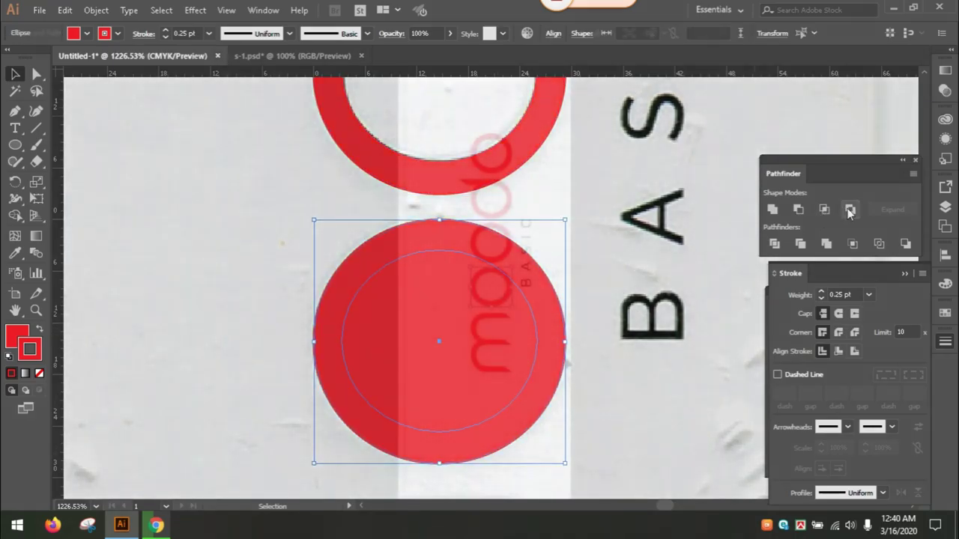
left_click(849, 209)
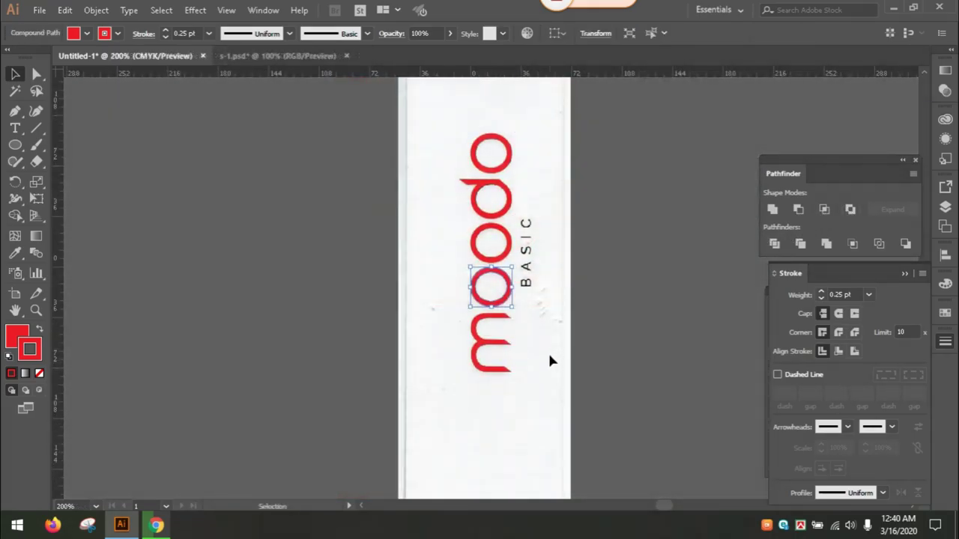
left_click(572, 292)
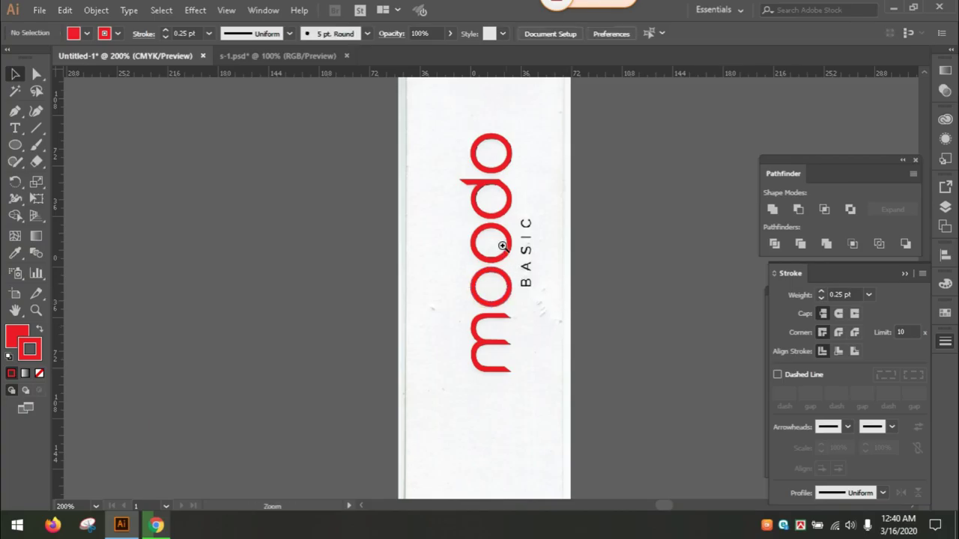
left_click_drag(443, 201, 556, 335)
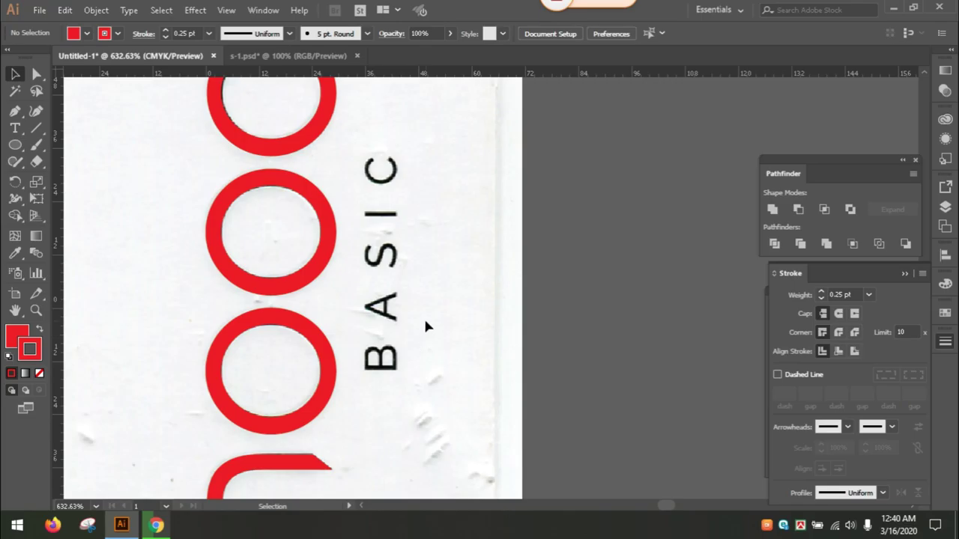
Start the B's Pen outline along its base and right edge, with no fill and a red stroke
left_click_drag(433, 320, 426, 330)
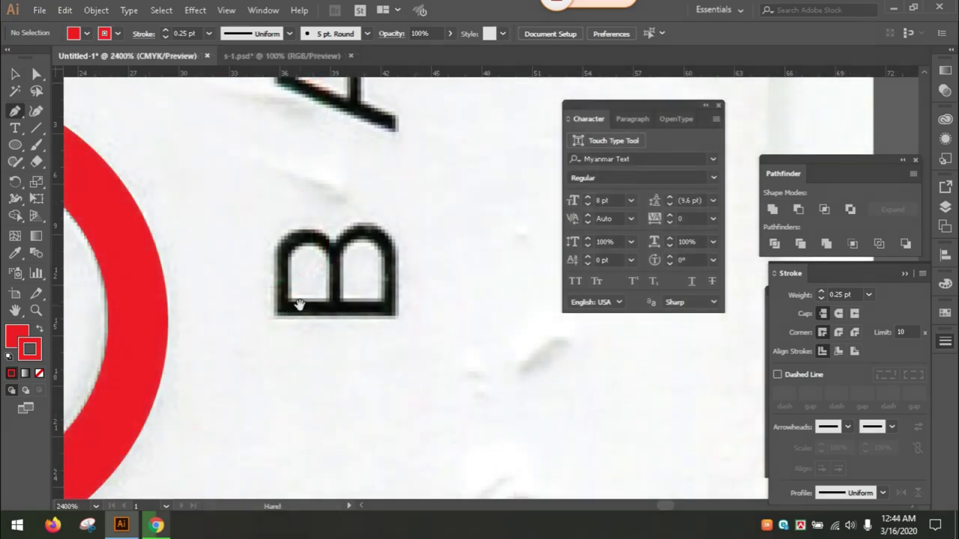
left_click_drag(300, 299, 204, 283)
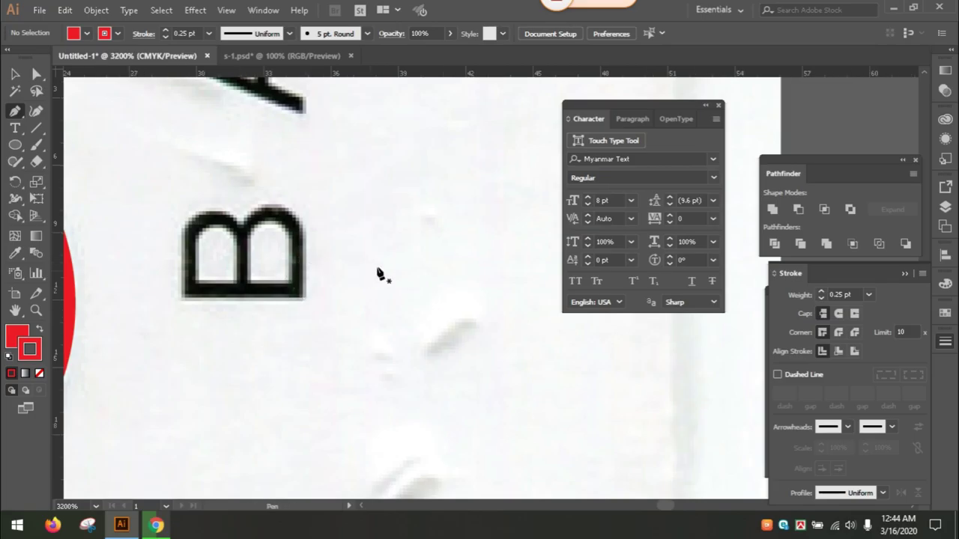
key("ctrl+plus")
left_click_drag(368, 332, 286, 298)
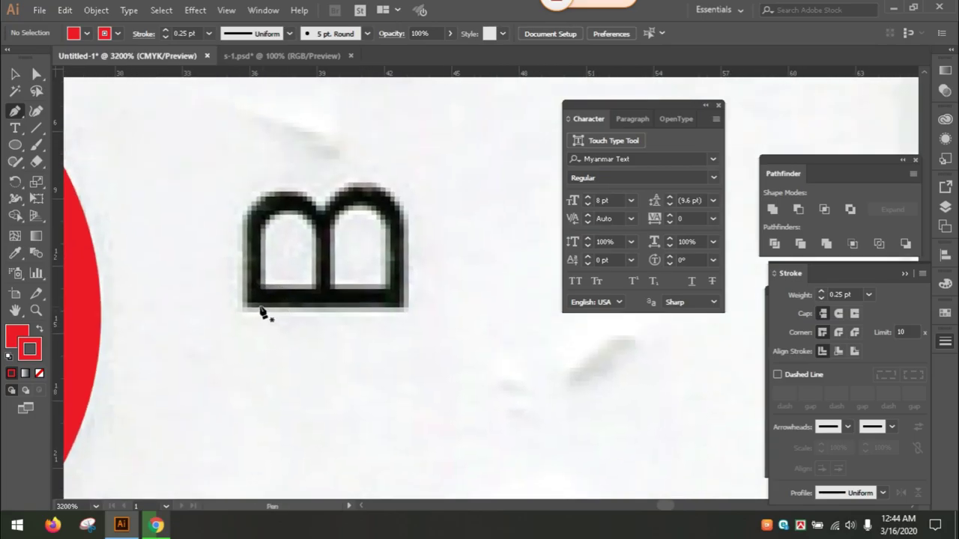
left_click(253, 301)
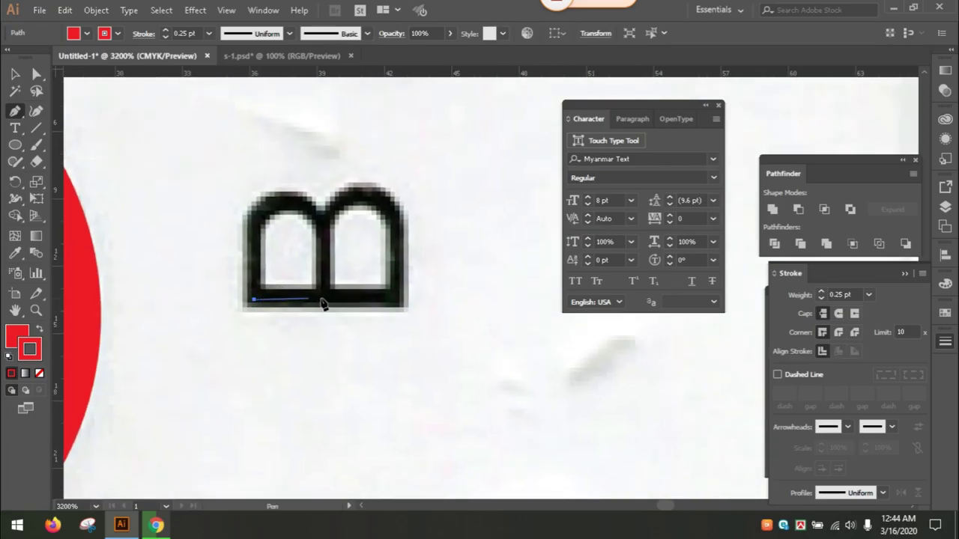
left_click(397, 301)
left_click(398, 238)
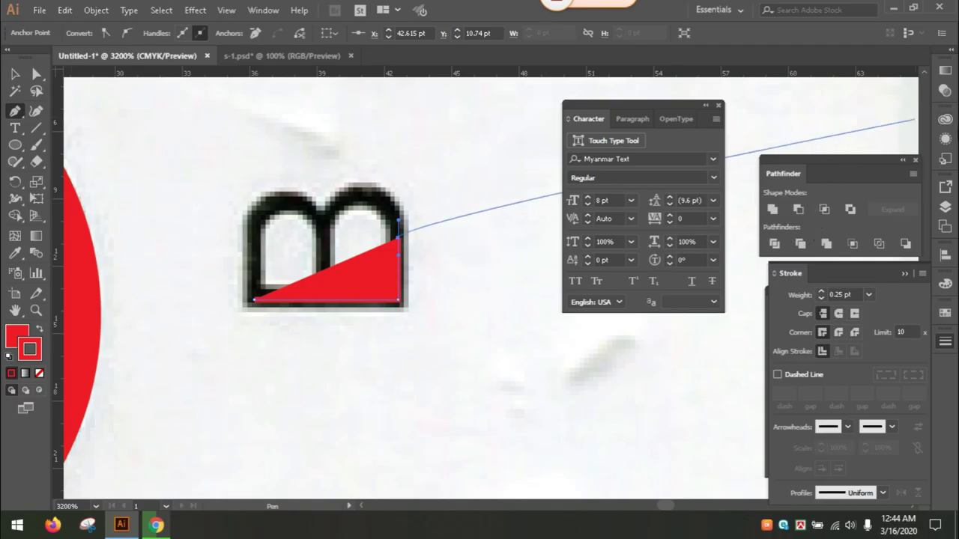
left_click(945, 338)
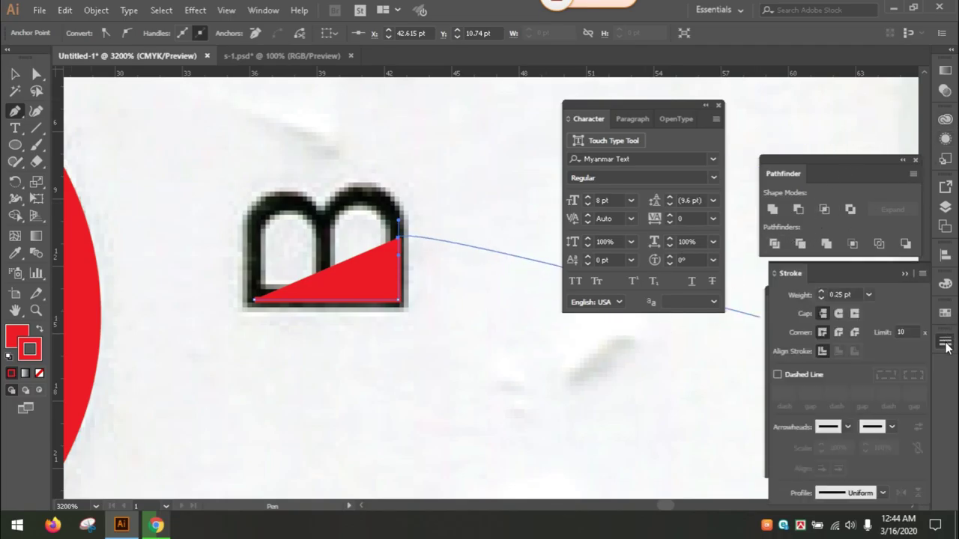
left_click(18, 338)
left_click(39, 373)
Curve the B's stroke over the right arch and down the middle stem to the baseline
left_click_drag(364, 195, 337, 196)
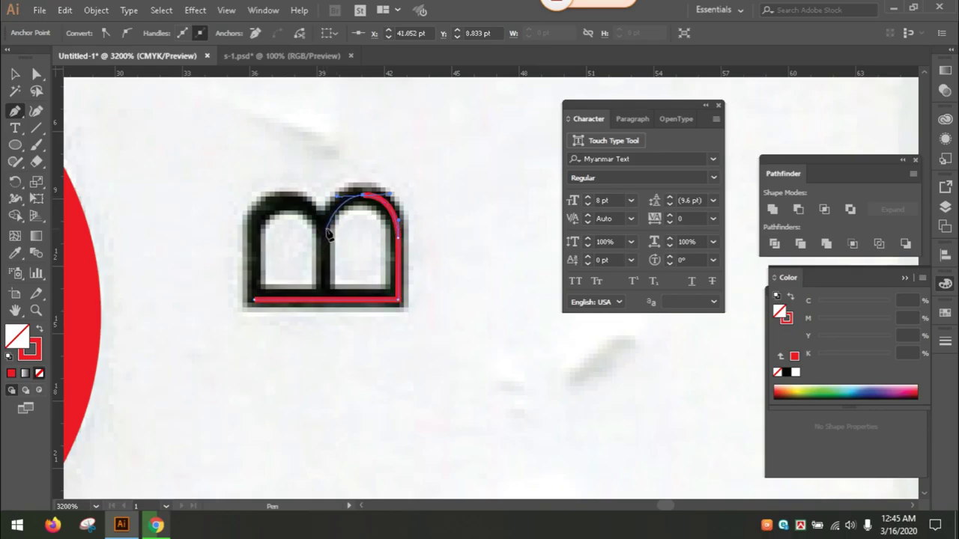
mouse_move(326, 228)
left_mouse_down()
mouse_move(327, 250)
mouse_move(329, 238)
left_mouse_up()
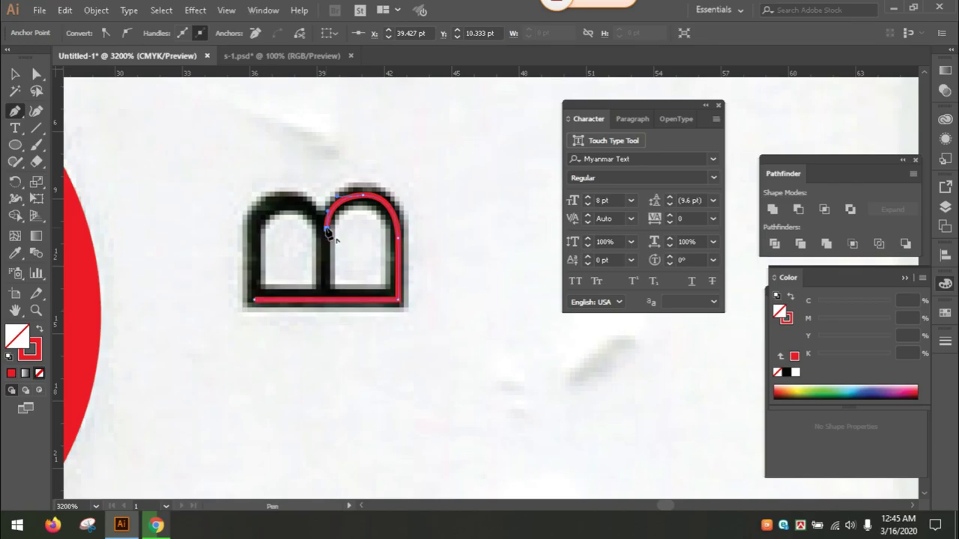
left_click(327, 301)
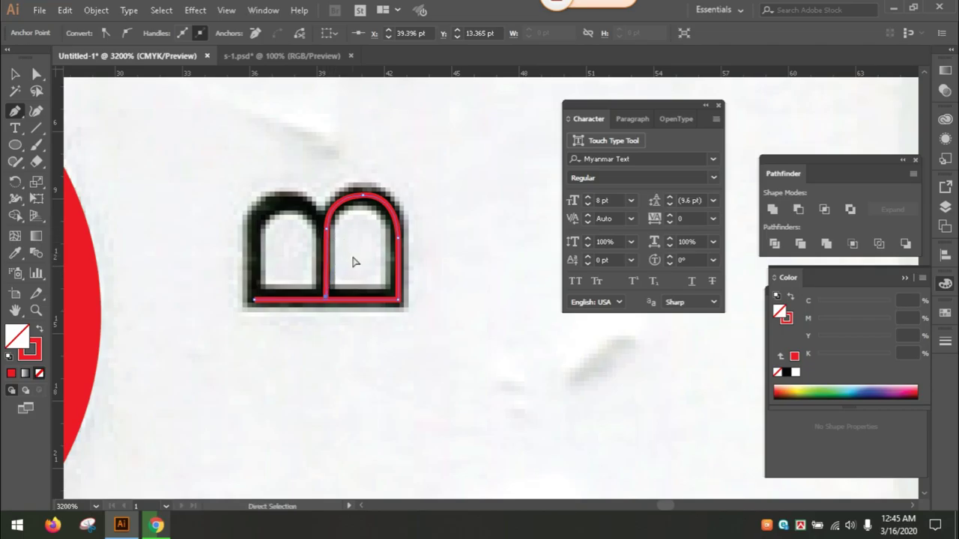
left_click(350, 261, "ctrl")
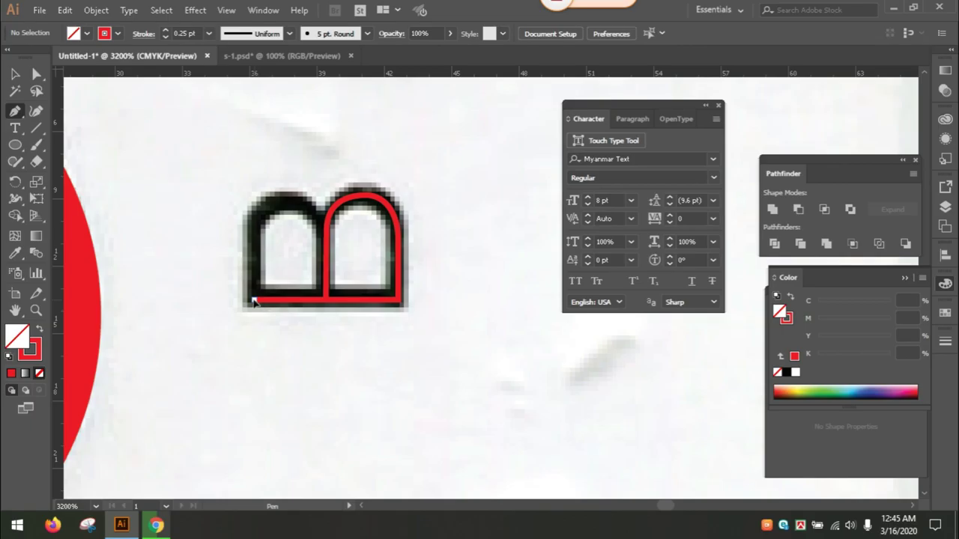
Extend the B outline up the left stem and over the left arch to a sharp middle junction
left_click(254, 300)
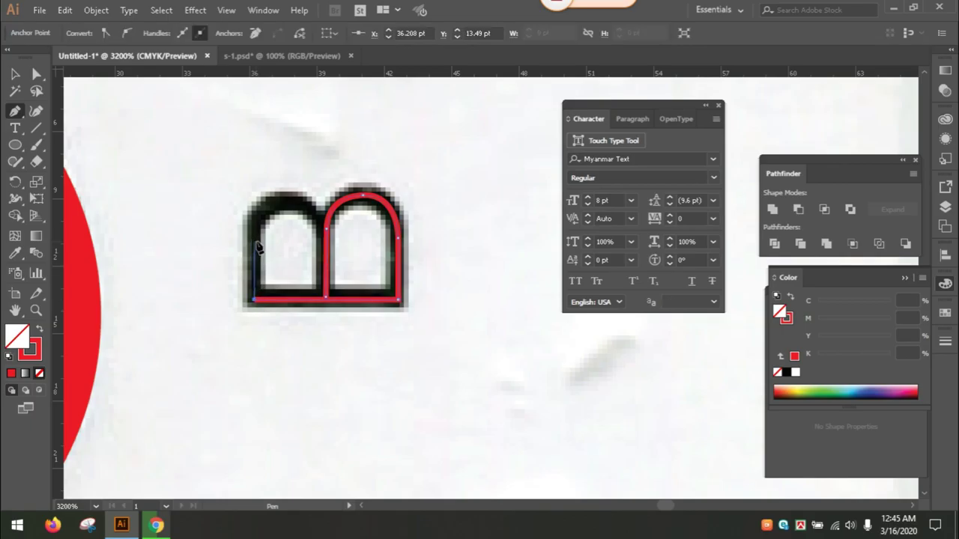
left_click(255, 245, "shift")
left_click(259, 210, "shift")
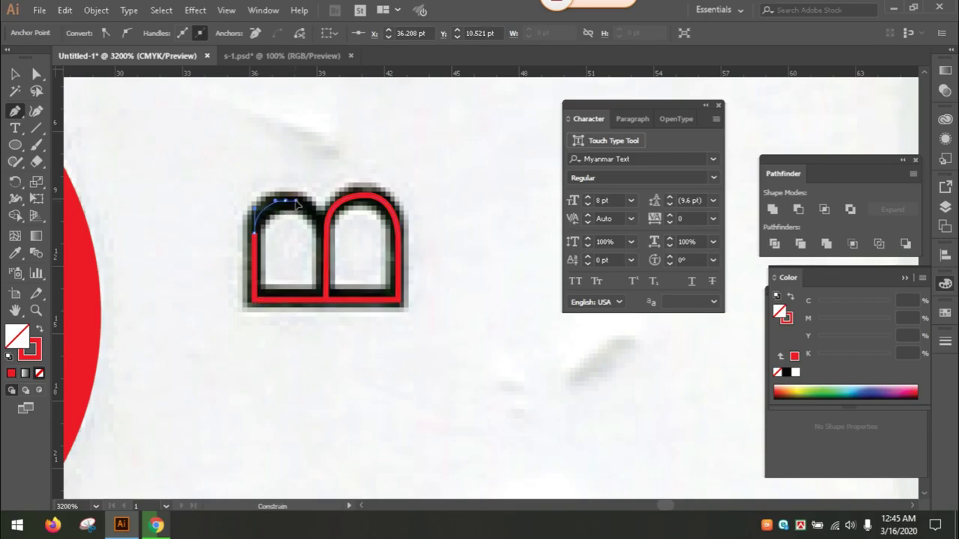
left_click_drag(282, 200, 296, 201)
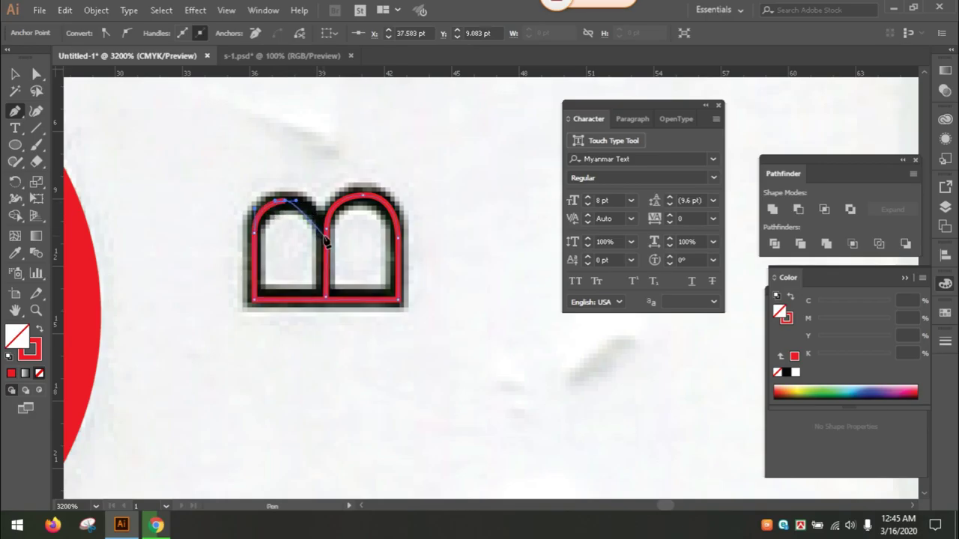
left_click_drag(325, 236, 327, 267)
left_click(325, 236)
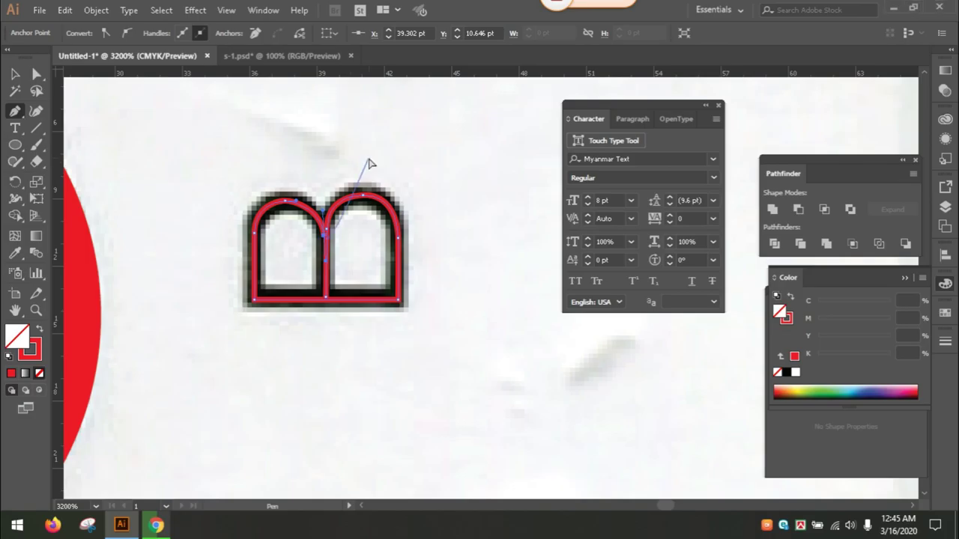
left_click(369, 163, "ctrl")
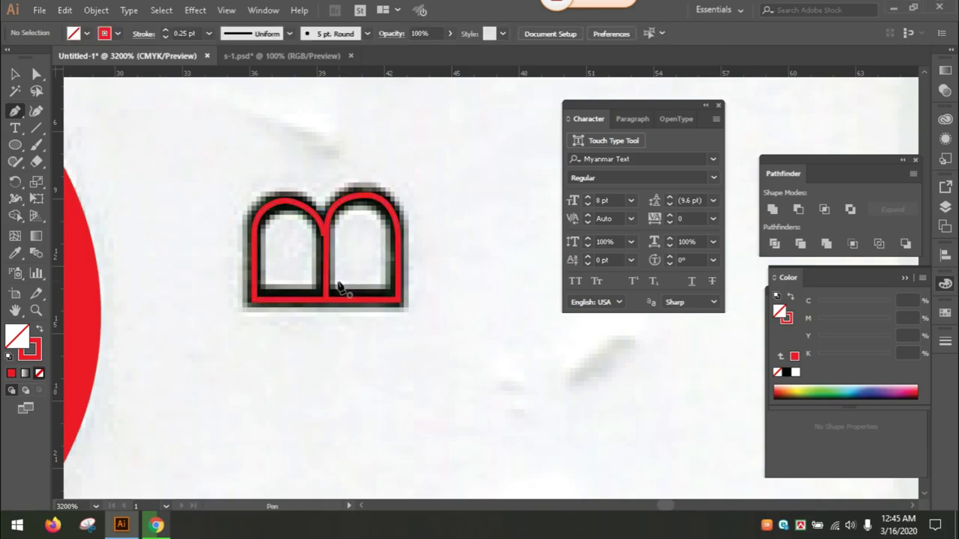
Drag the B's middle junction anchor so the arches line up with the stem
left_click_drag(313, 211, 367, 216)
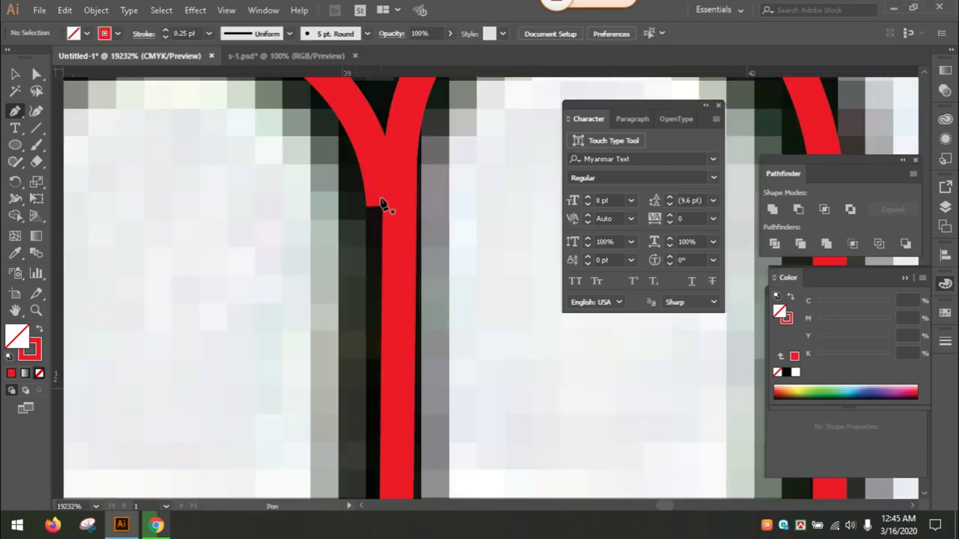
key("a")
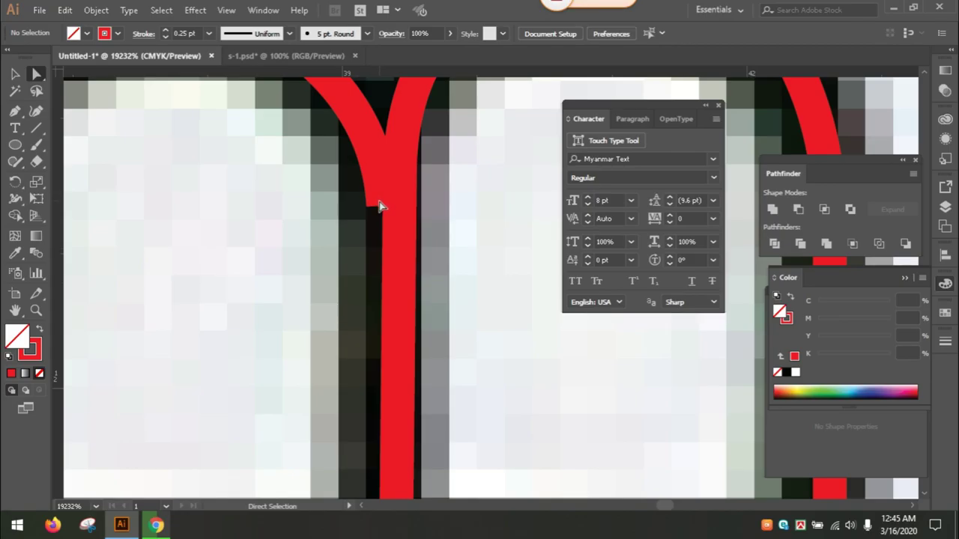
left_click(382, 203)
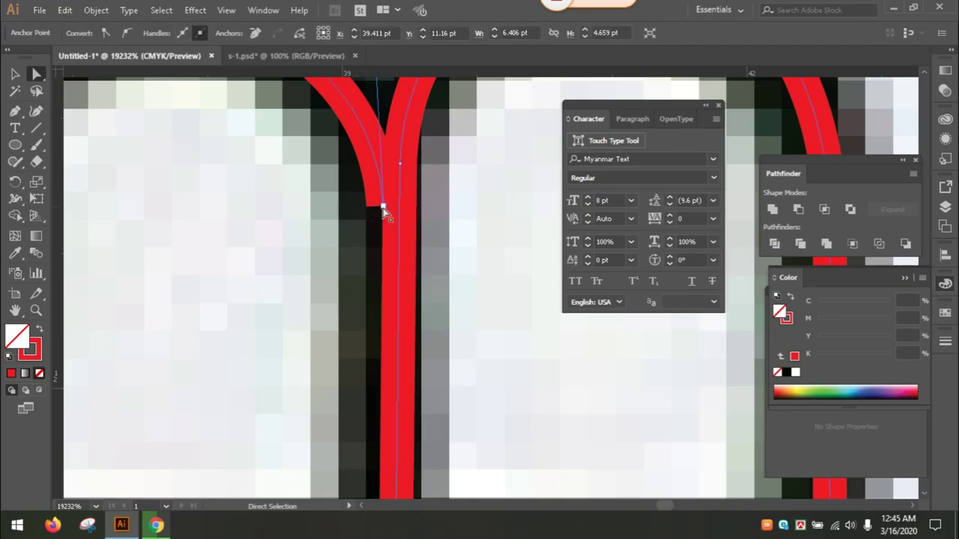
mouse_move(382, 204)
left_mouse_down()
mouse_move(400, 187)
mouse_move(402, 196)
left_mouse_up()
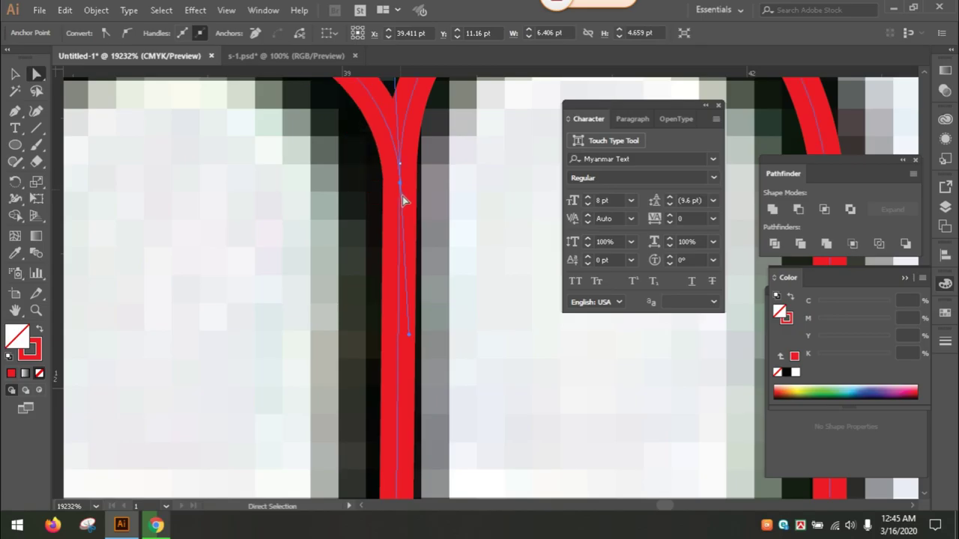
scroll(416, 180, "up", 3)
left_click(416, 171)
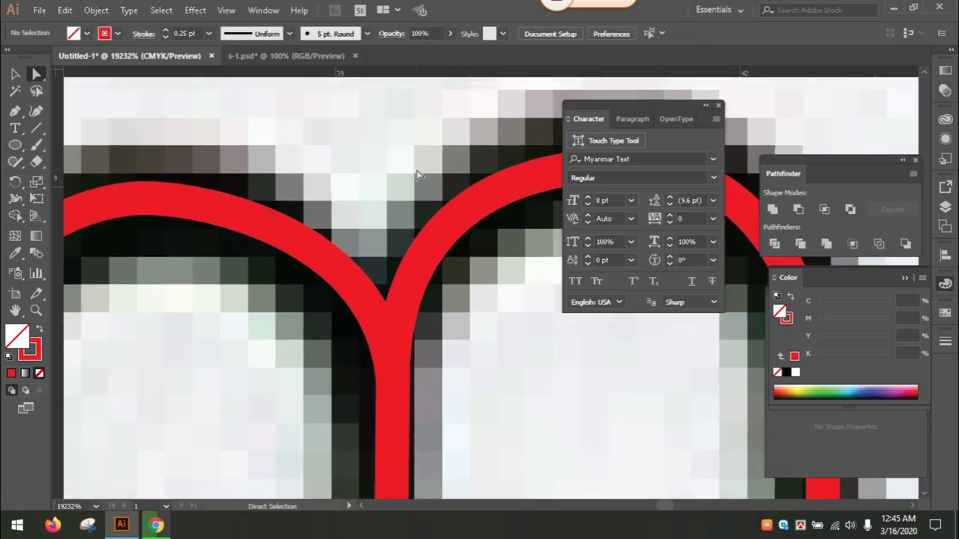
Zoom back out and select the entire traced B path
scroll(416, 173, "down", 2)
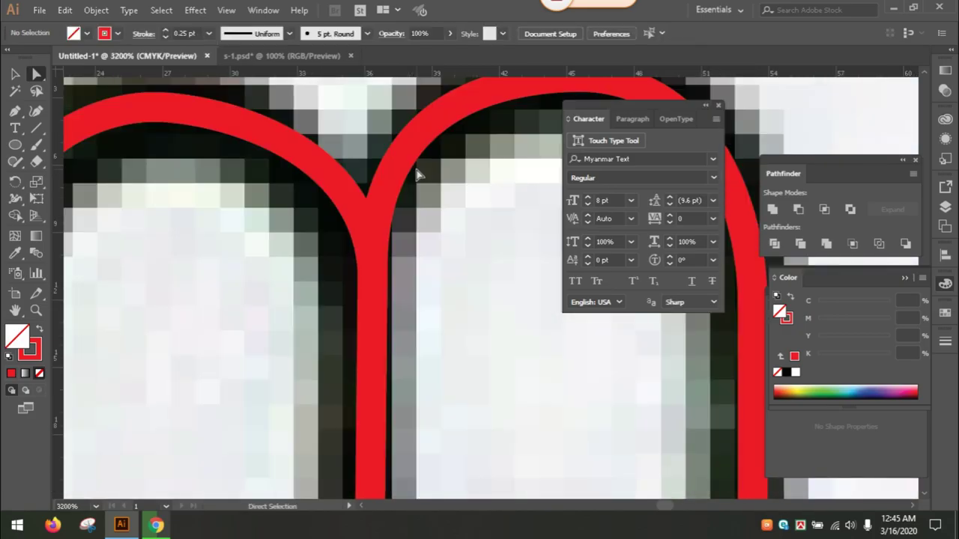
scroll(416, 174, "down", 2)
left_click_drag(411, 189, 347, 210)
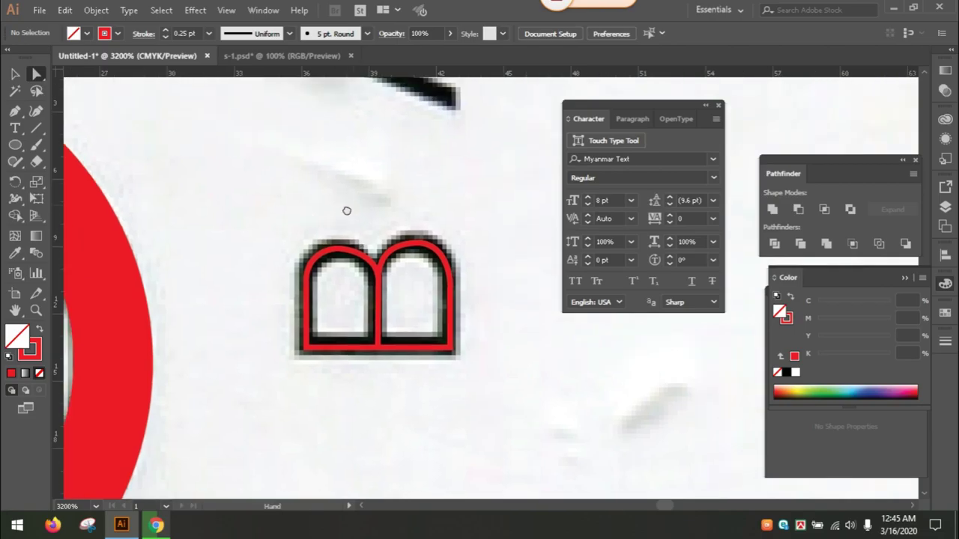
key("t")
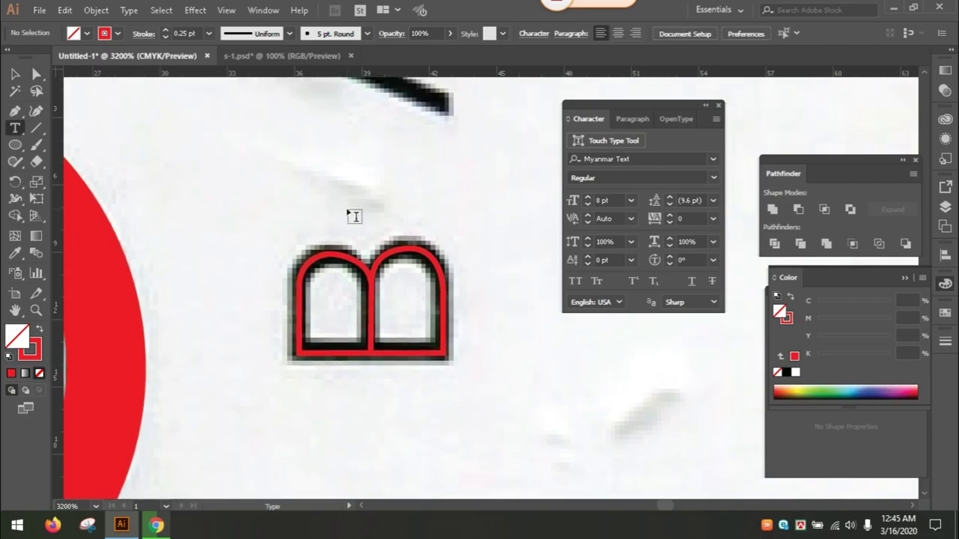
left_click(36, 75)
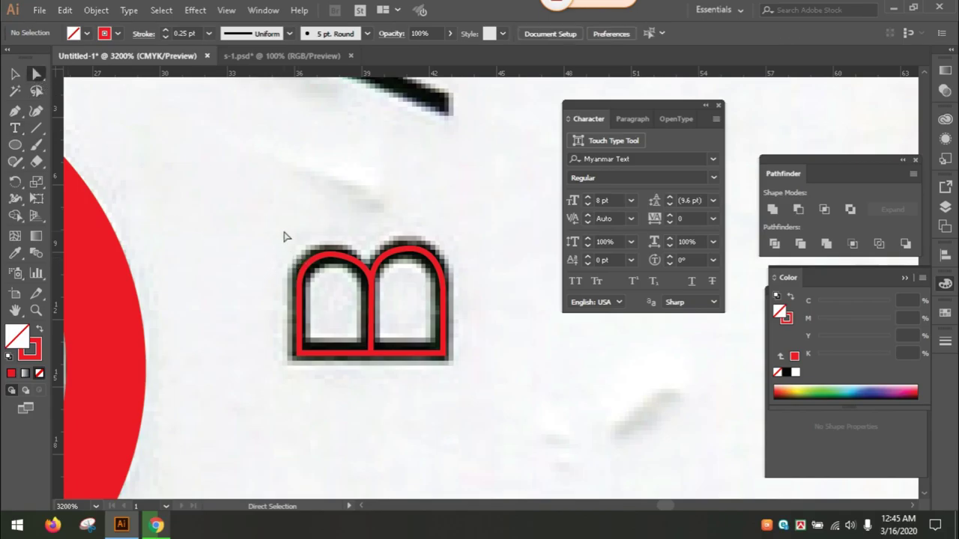
key("v")
left_click_drag(288, 216, 421, 327)
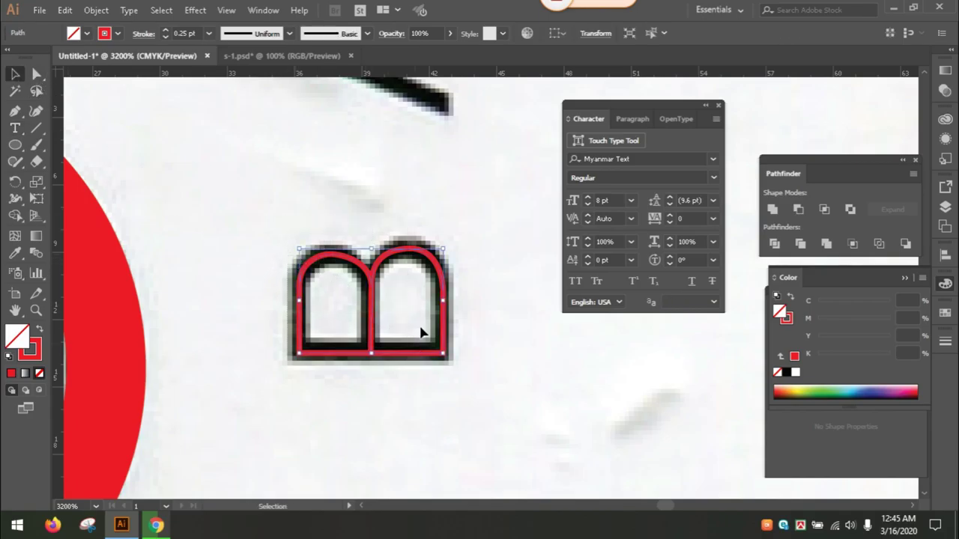
Trace the A's two diagonal legs as one red stroke from bottom-right through the left tip to top-right
left_click_drag(439, 198, 423, 318)
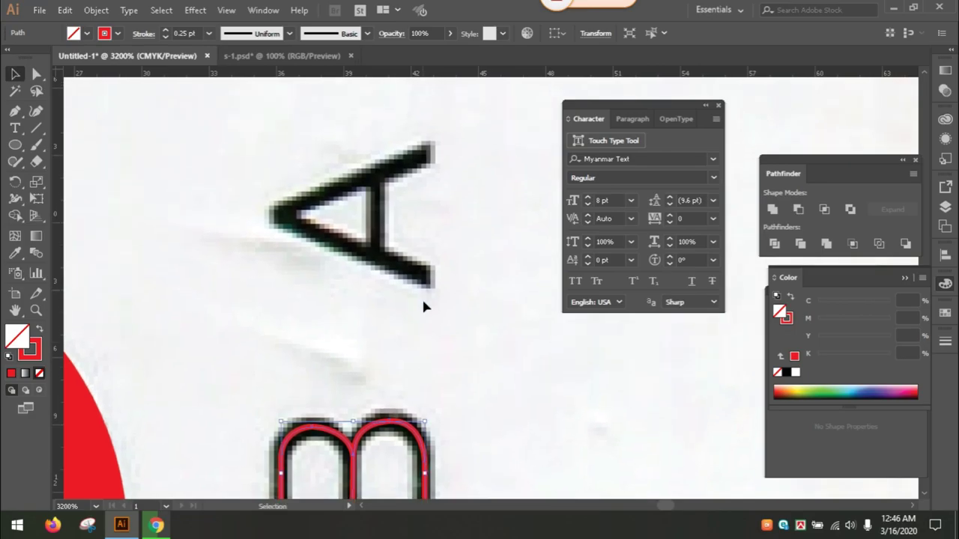
left_click(422, 306)
key("p")
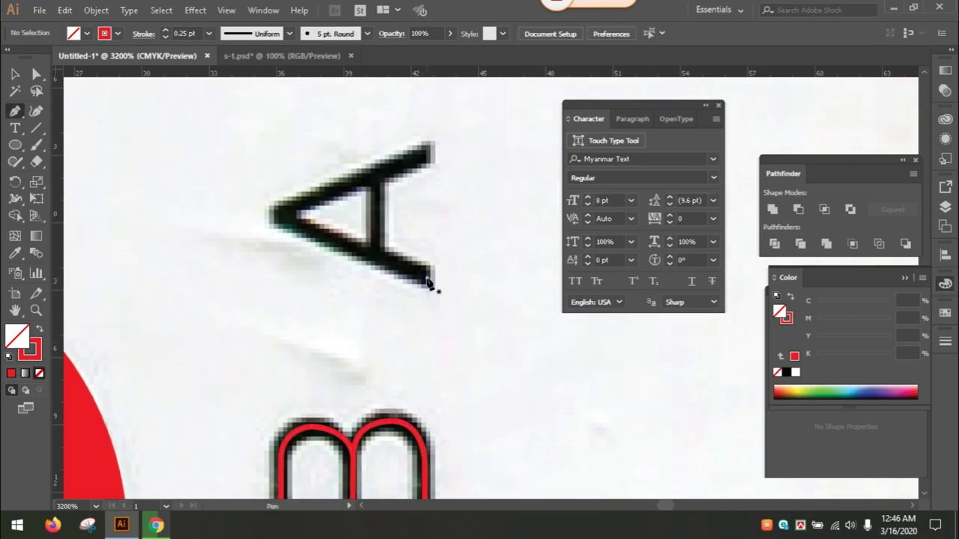
left_click(428, 280)
left_click(278, 220)
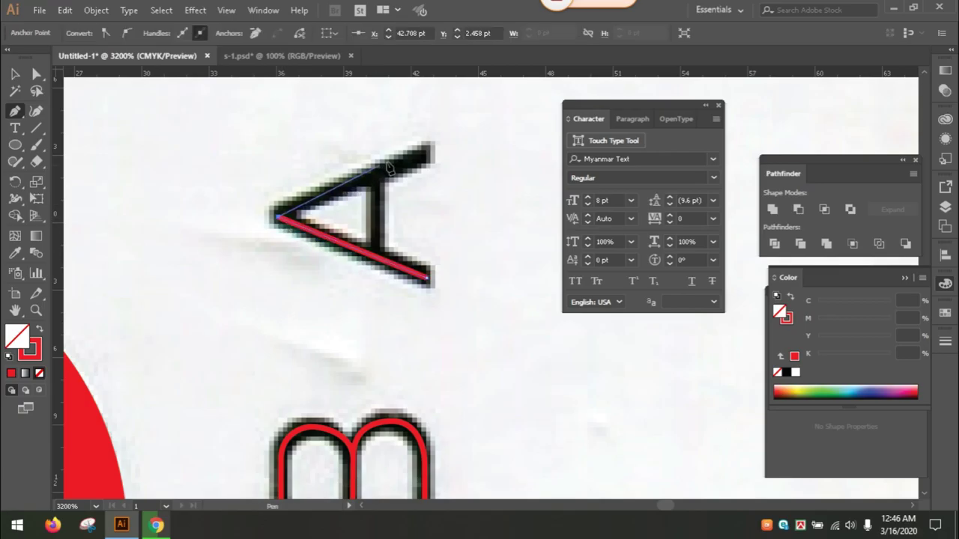
left_click(427, 159)
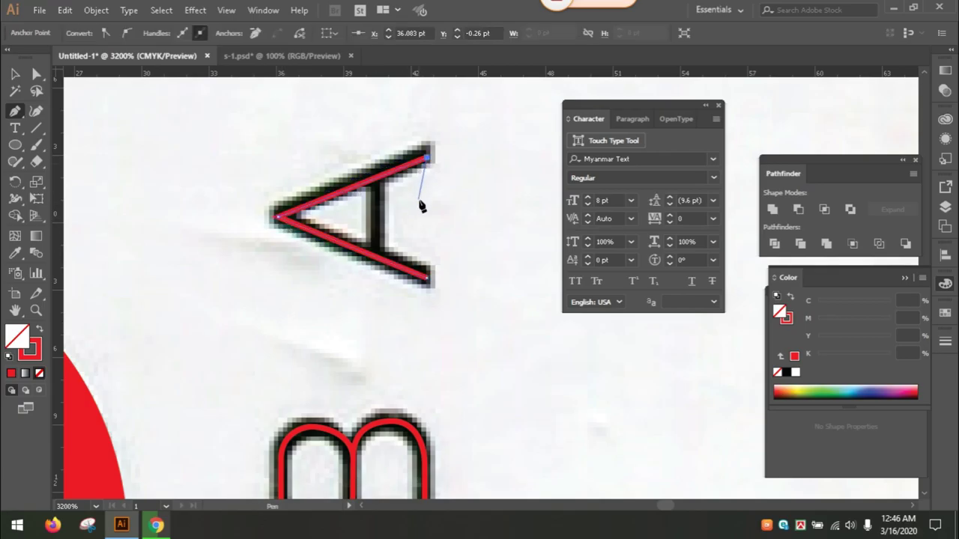
left_click(410, 220, "ctrl")
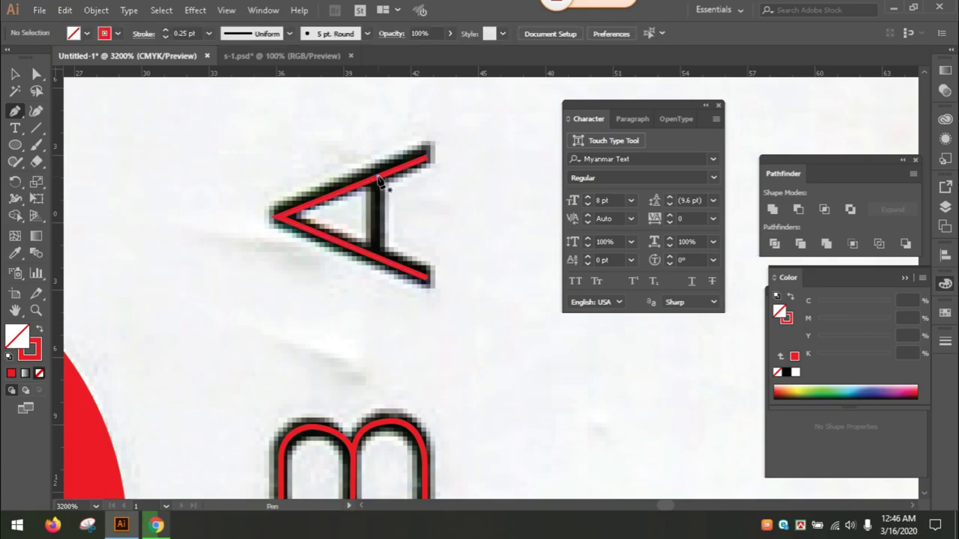
Draw a separate red crossbar stroke across the A between its two legs
left_click(378, 178)
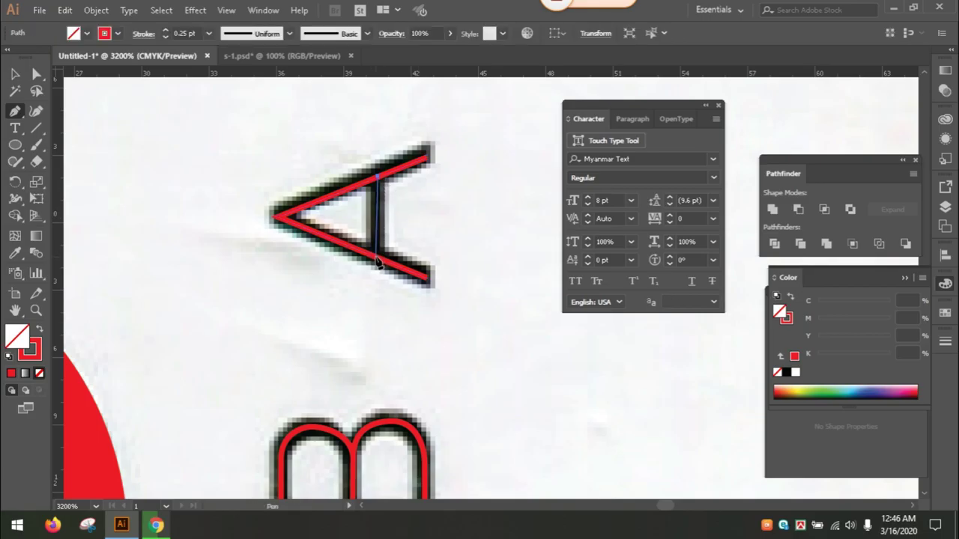
left_click(375, 257)
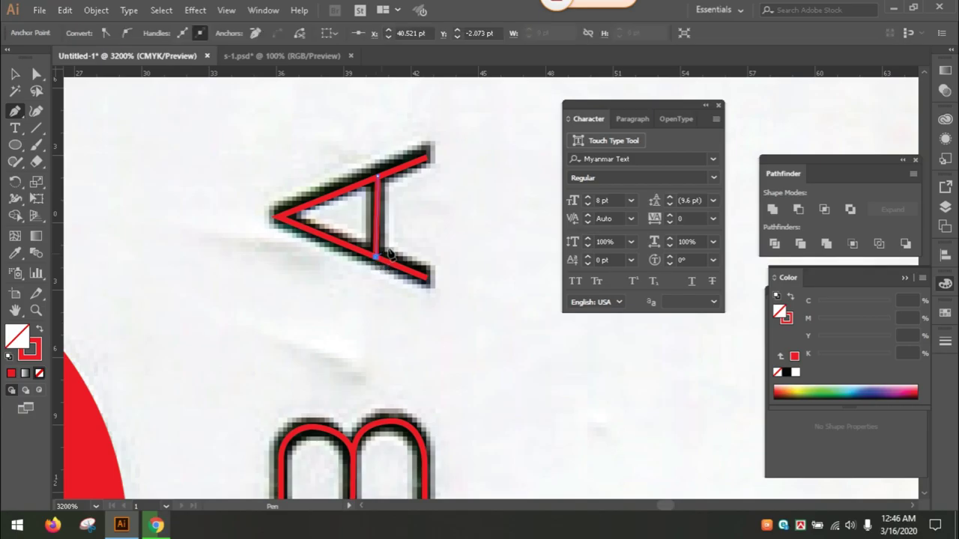
left_click(420, 229, "ctrl")
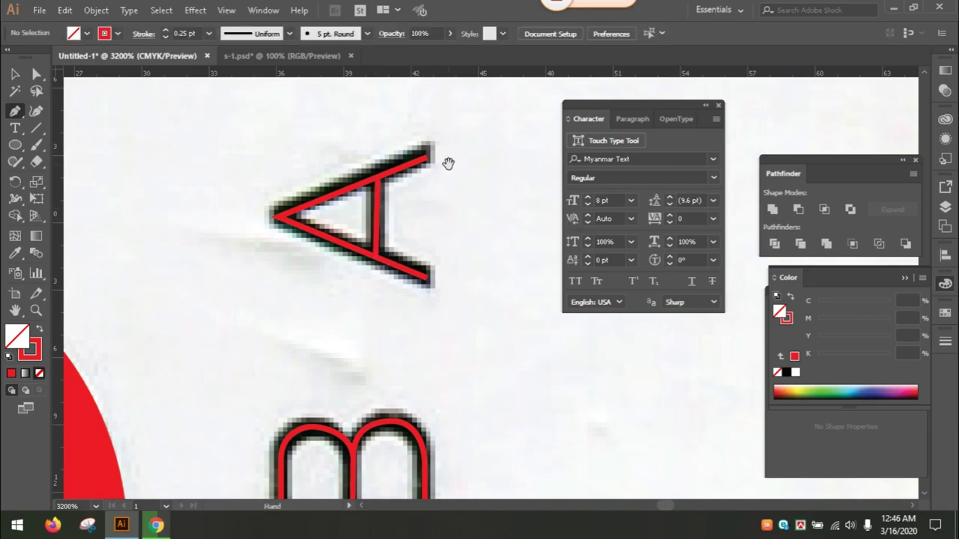
left_click_drag(447, 164, 436, 419)
Pen a curved red stroke following the S from its upper-left end over the top to its bottom tail
left_click_drag(330, 184, 325, 246)
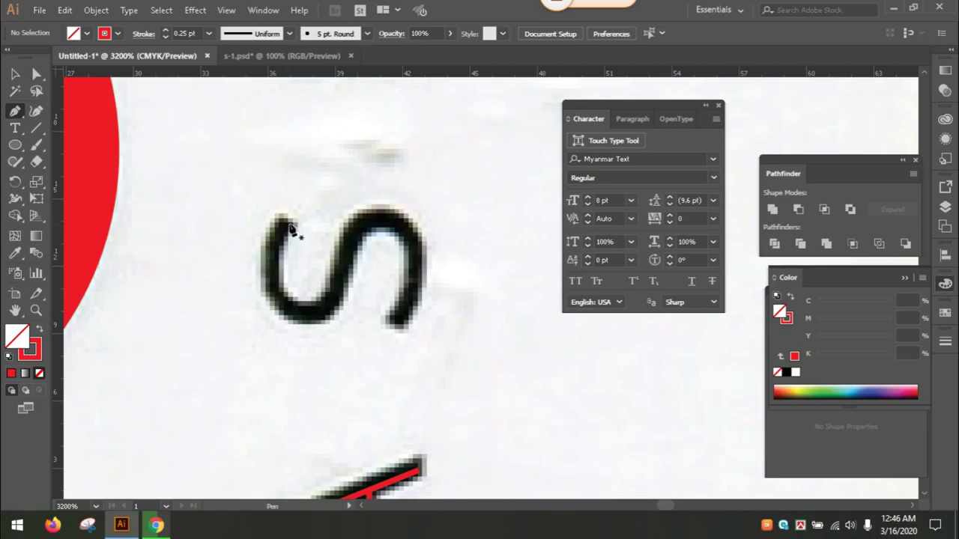
left_click(291, 224)
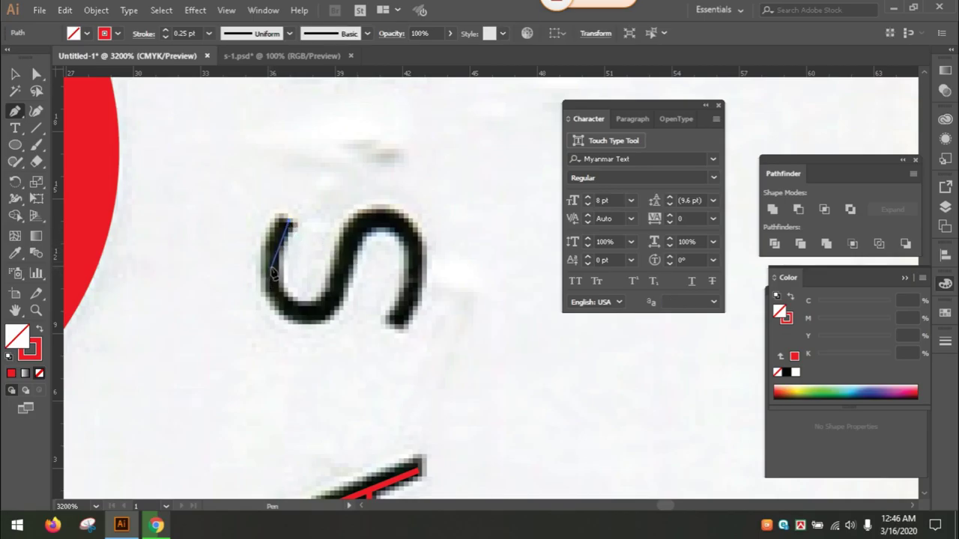
left_click_drag(272, 270, 273, 303)
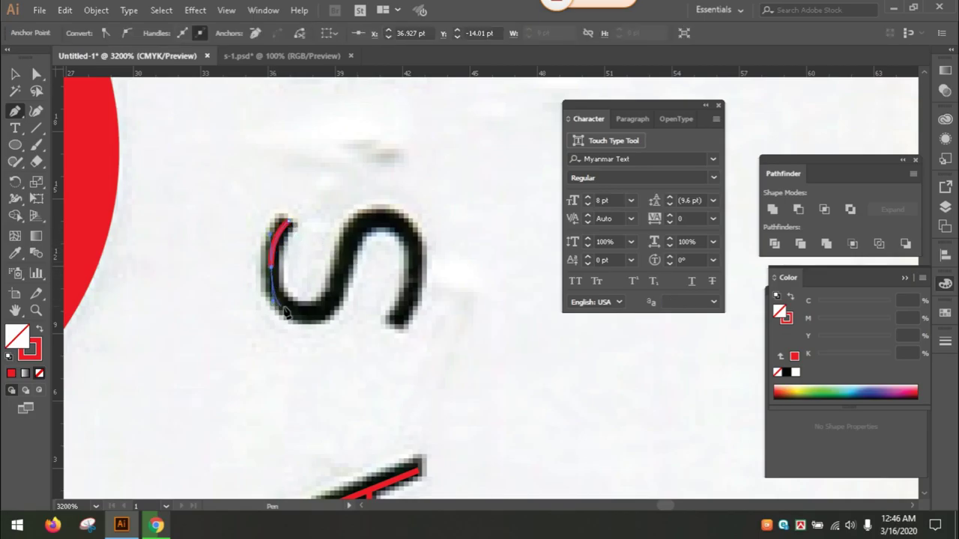
left_click_drag(301, 313, 316, 316)
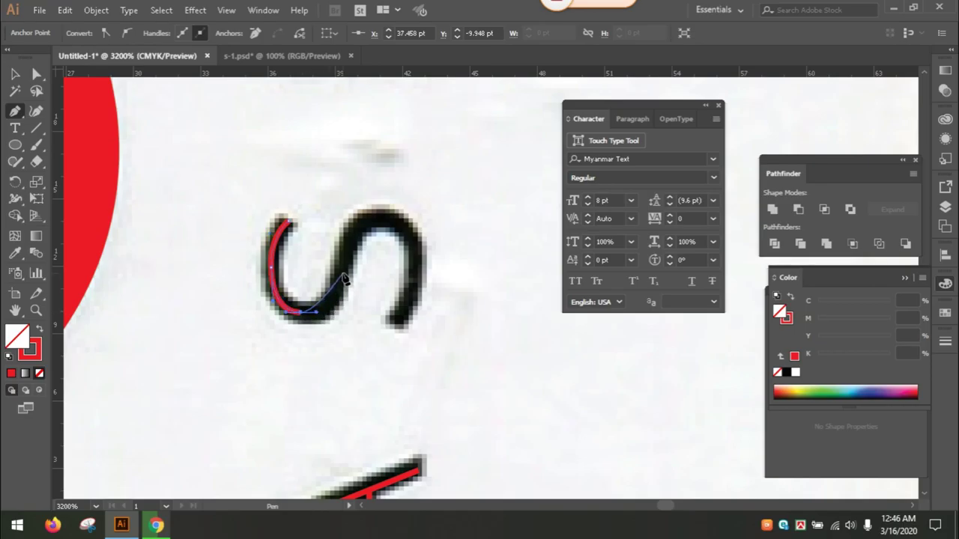
left_click(350, 246)
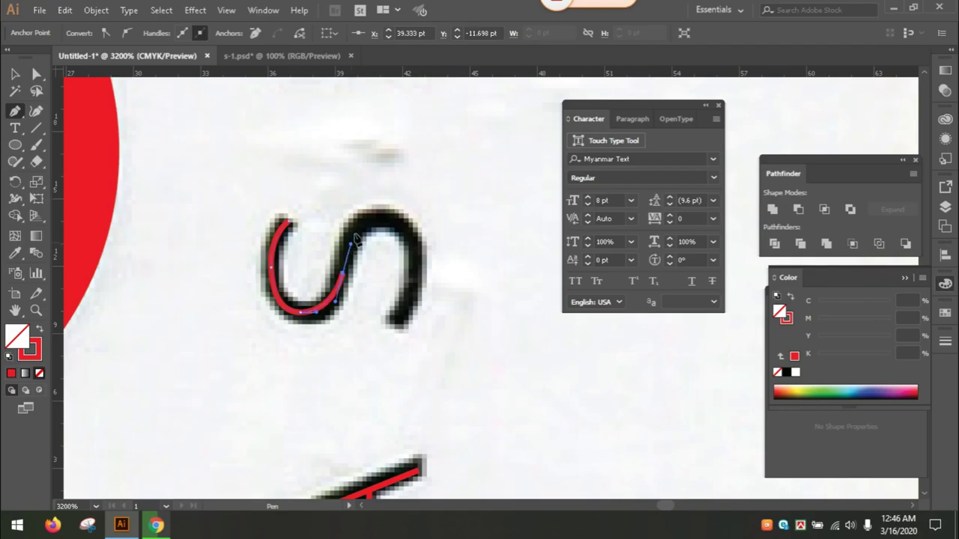
left_click_drag(381, 219, 406, 222)
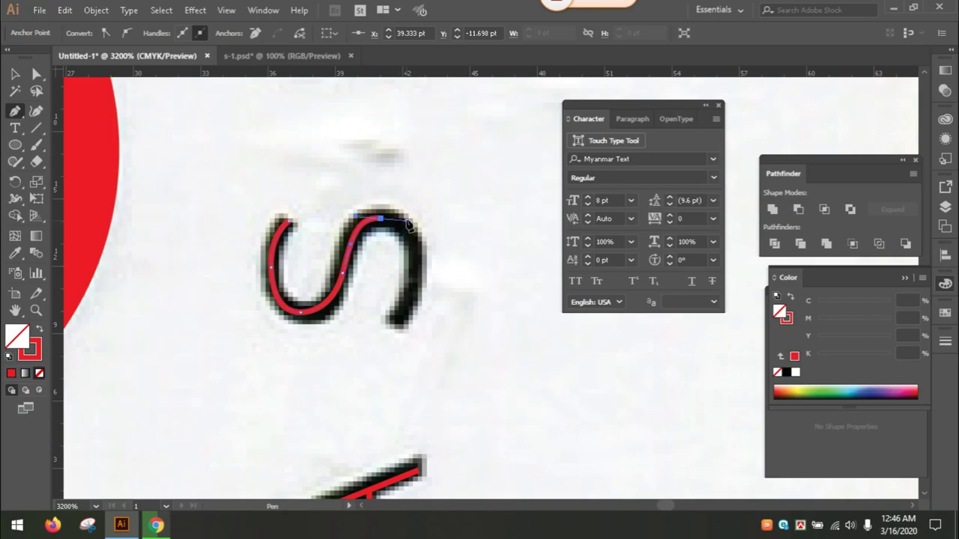
left_click_drag(416, 273, 412, 297)
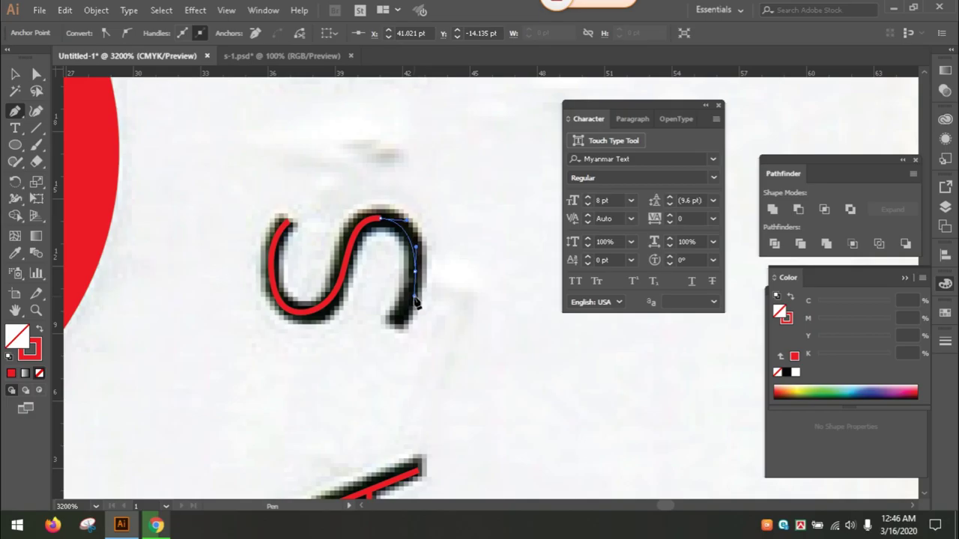
left_click(395, 323)
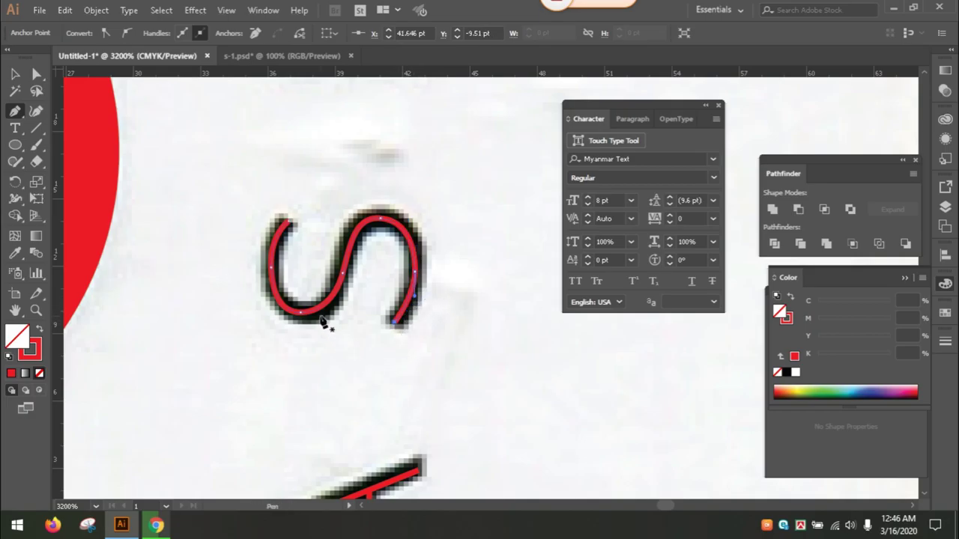
key("a")
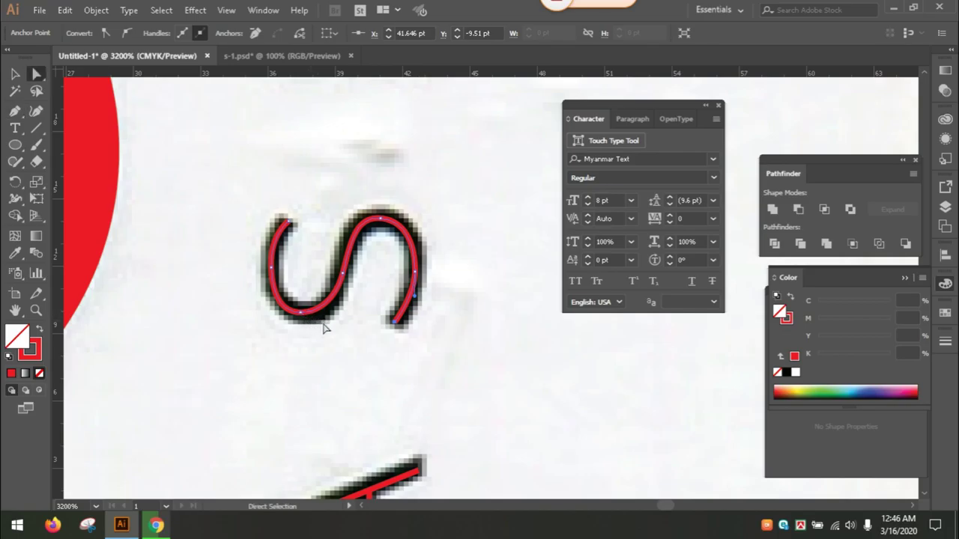
Adjust the S's bottom anchor handle so its lower curve hugs the scanned letter
left_click(380, 303)
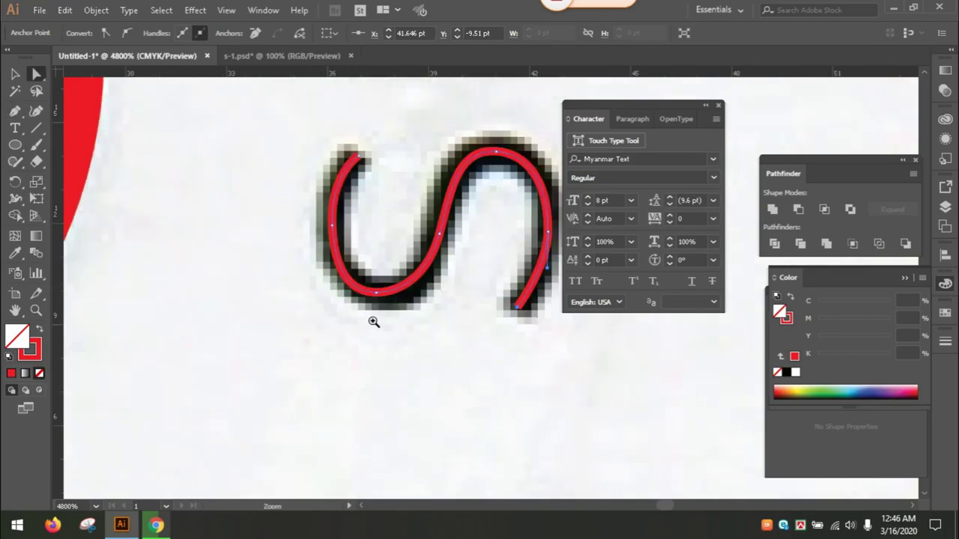
left_click(480, 266)
left_click(453, 337)
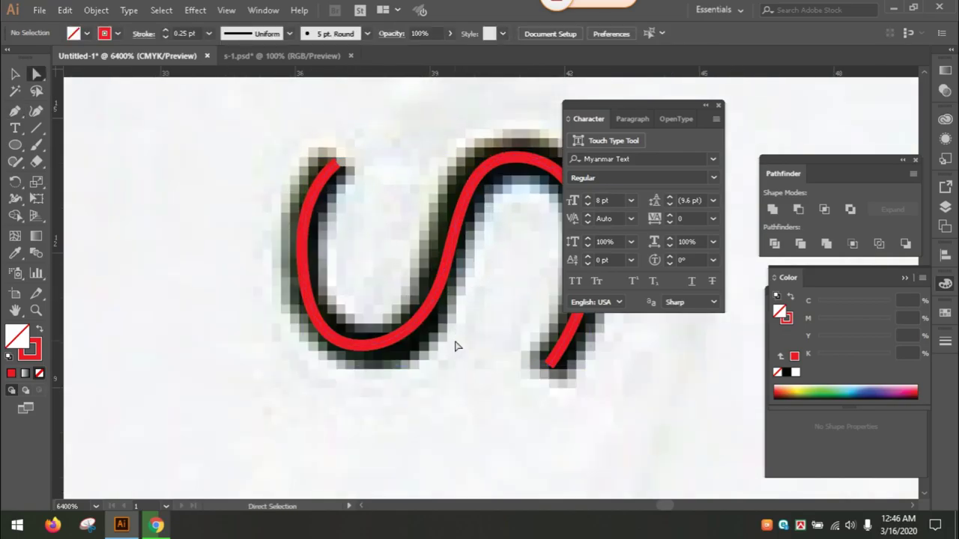
left_click(359, 347)
left_click(359, 347)
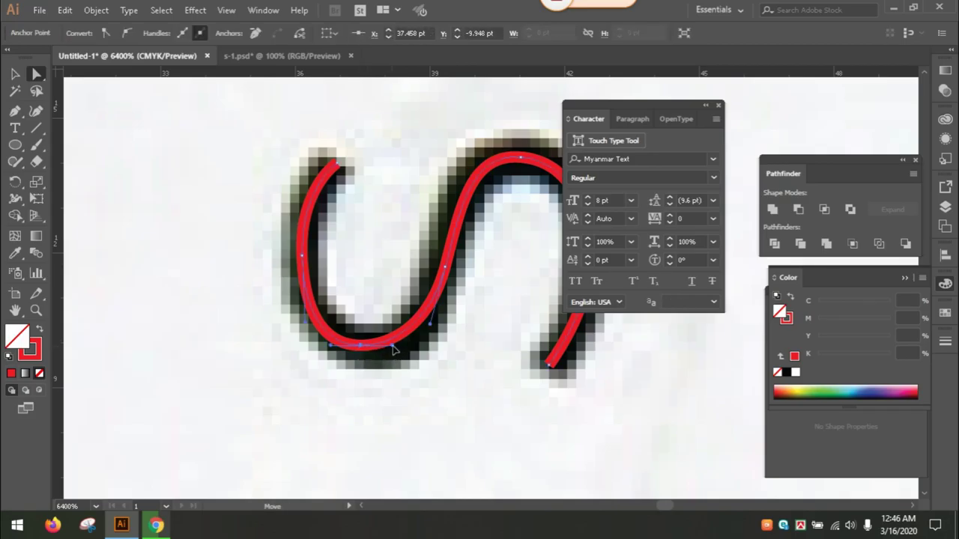
left_click_drag(395, 354, 403, 359)
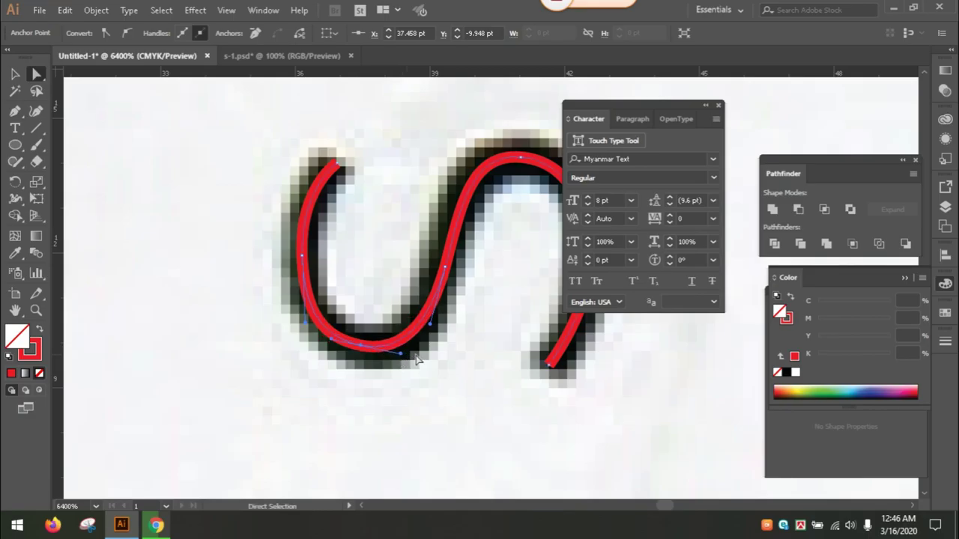
left_click(360, 227)
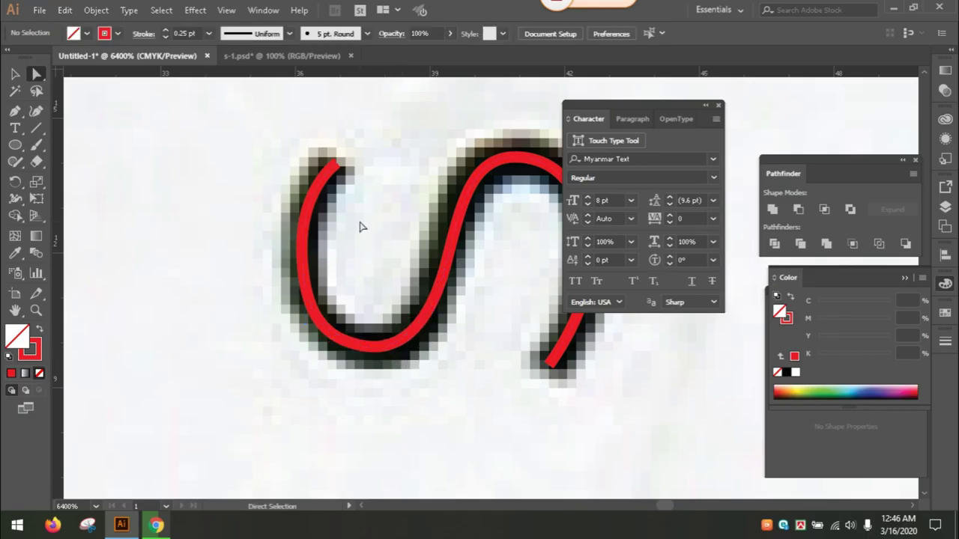
Zoom out, then zoom and pan to bring the letter I into view
key("ctrl+minus")
key("ctrl+minus")
key("ctrl+minus")
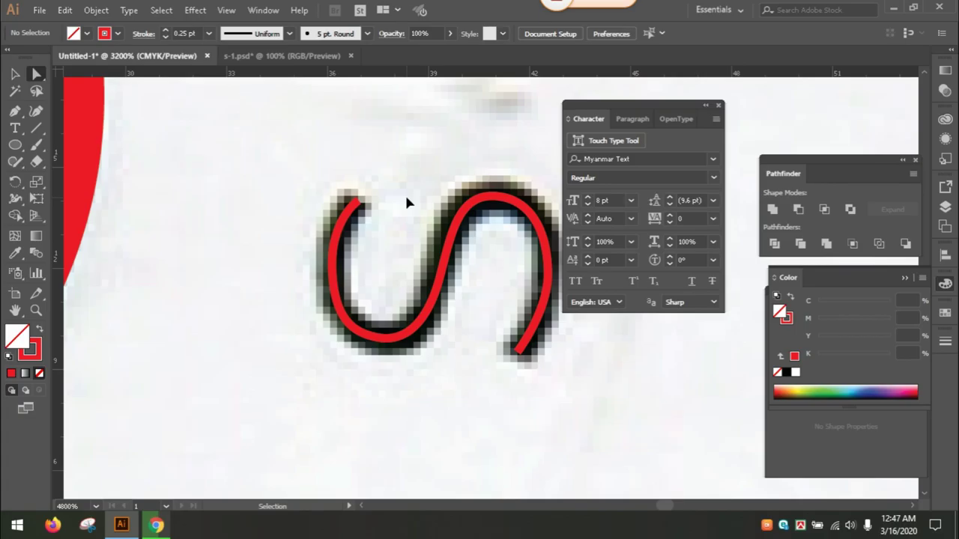
key("ctrl+minus")
key("ctrl+minus")
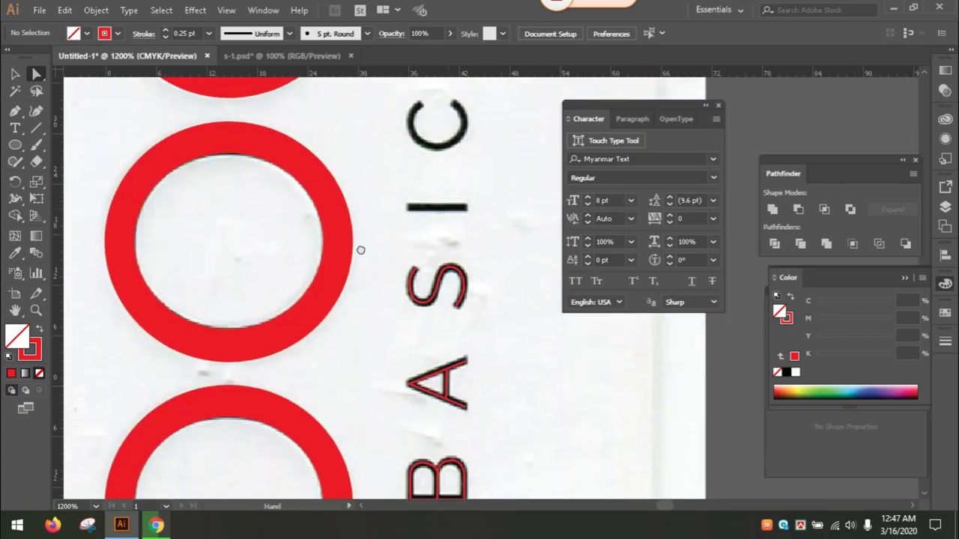
key("ctrl+plus")
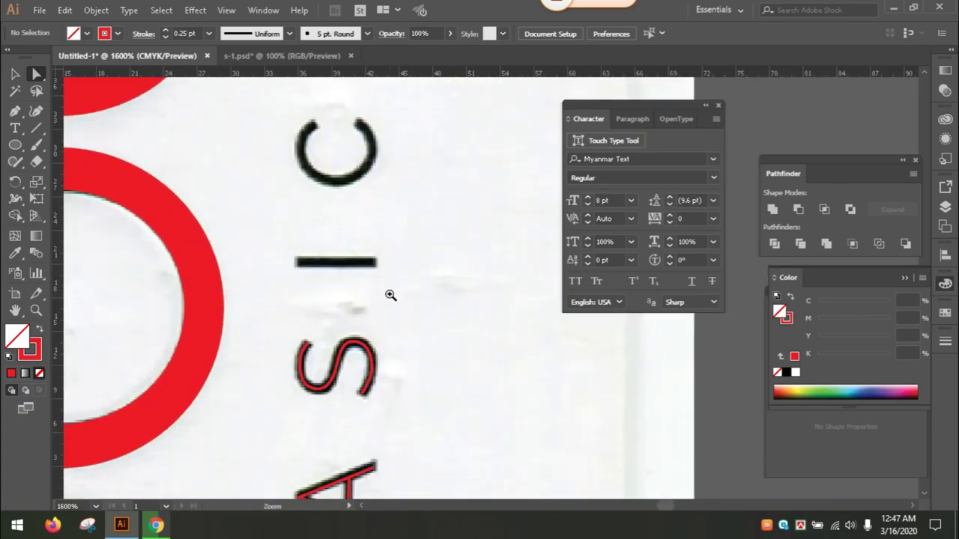
key("ctrl+plus")
left_click_drag(469, 252, 405, 269)
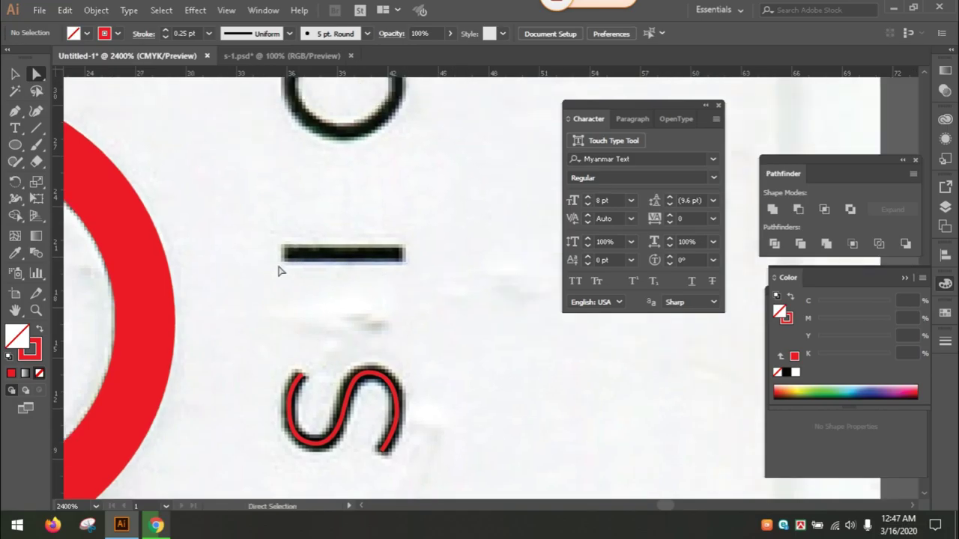
Draw a straight red stroke along the I bar from its left end to its right end
key("p")
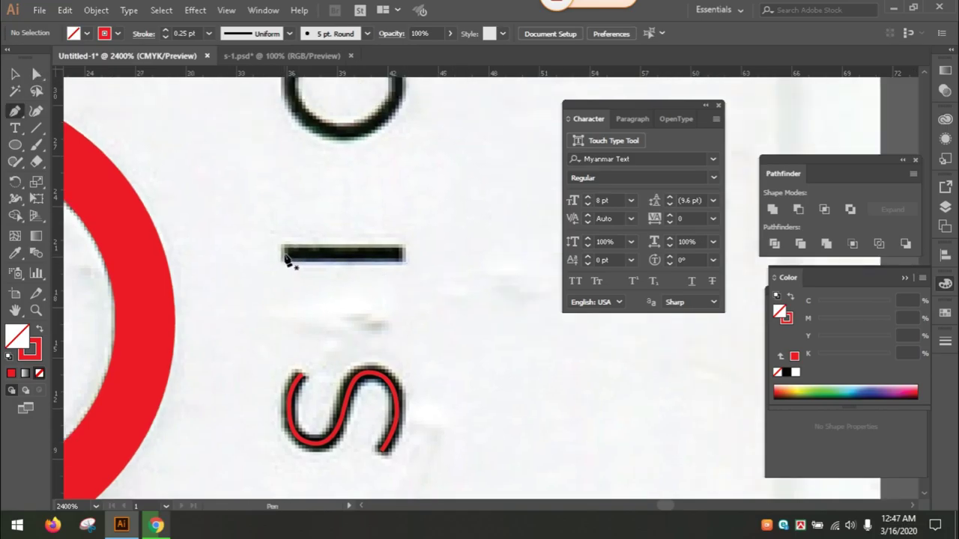
left_click(285, 259)
left_click(403, 259)
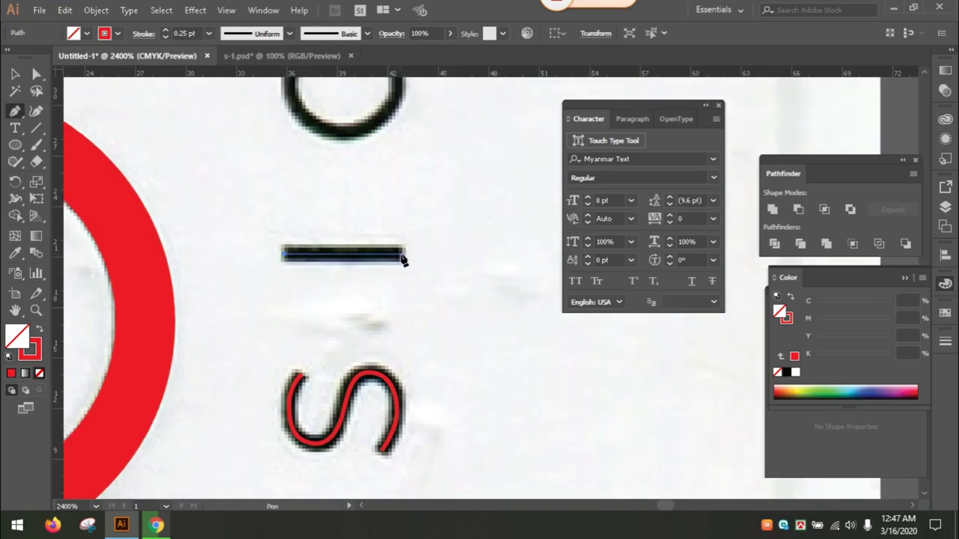
left_click(405, 260)
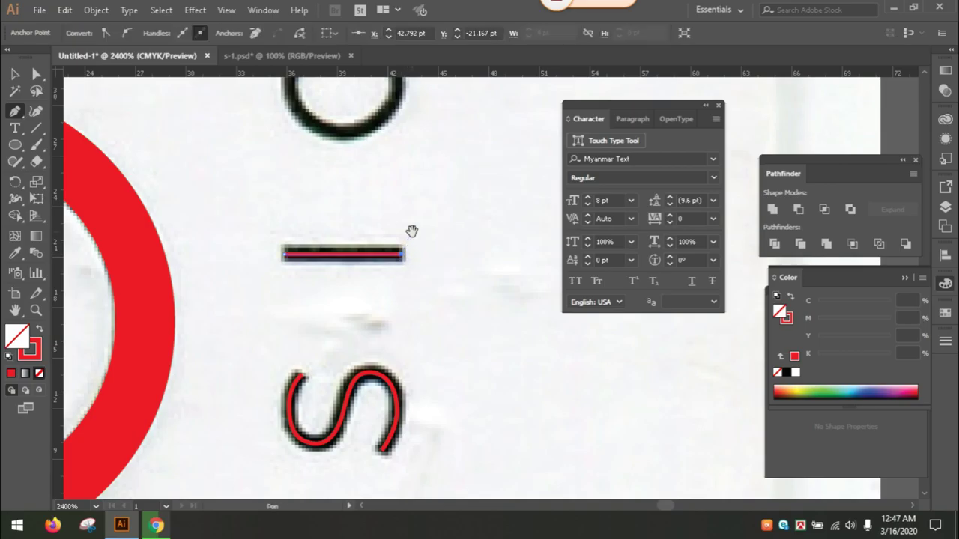
left_click(419, 182, "ctrl")
left_click_drag(420, 188, 392, 356)
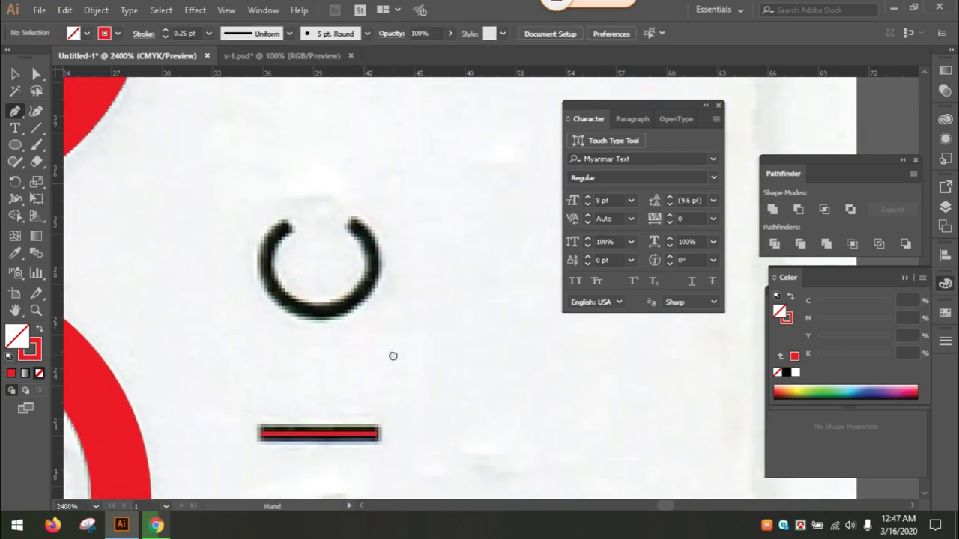
Draw an ellipse over the C and resize it to 6.573 by 5.427 pt to fit the letter
left_click(14, 147)
key("a")
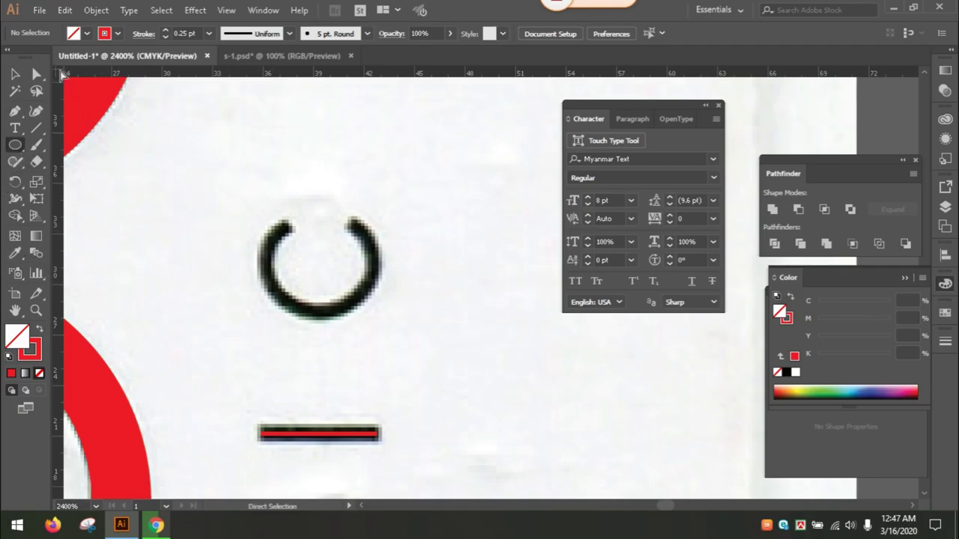
mouse_move(60, 75)
left_mouse_down()
mouse_move(266, 201)
mouse_move(268, 225)
mouse_move(378, 311)
left_mouse_up()
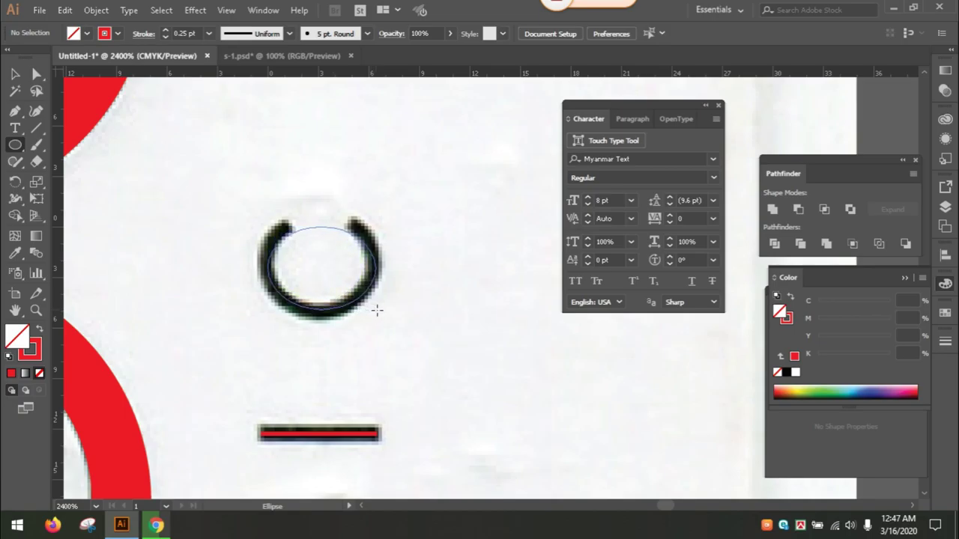
left_click_drag(378, 310, 375, 313)
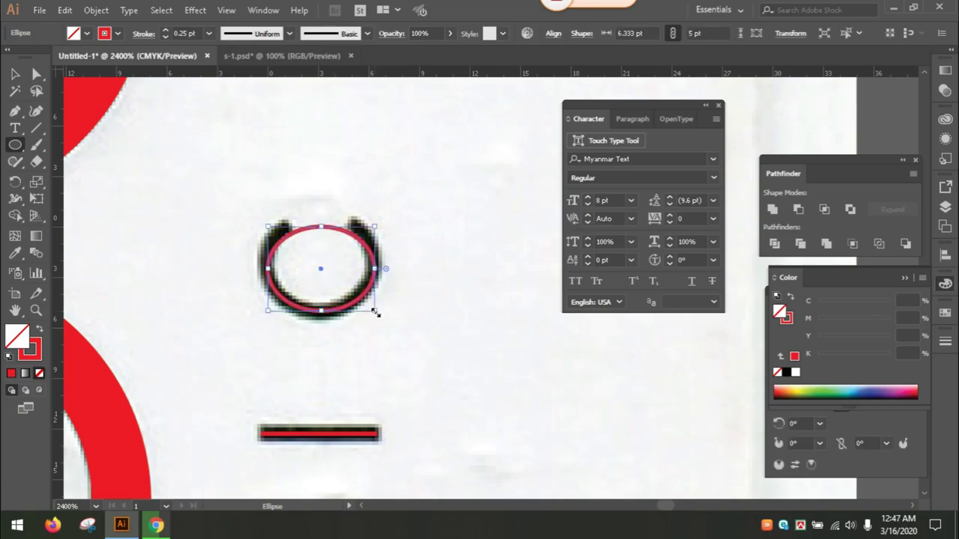
key("v")
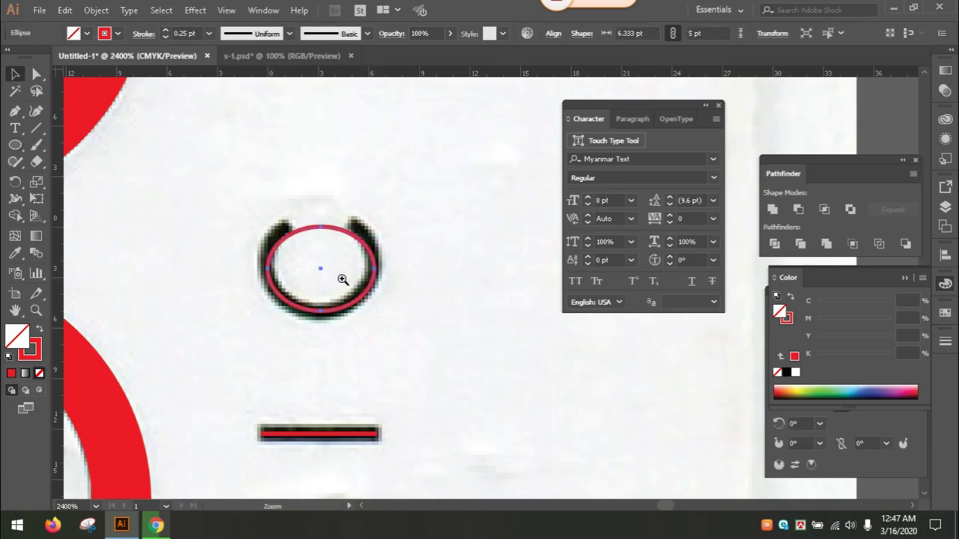
left_click(425, 247)
left_click_drag(451, 252, 300, 184)
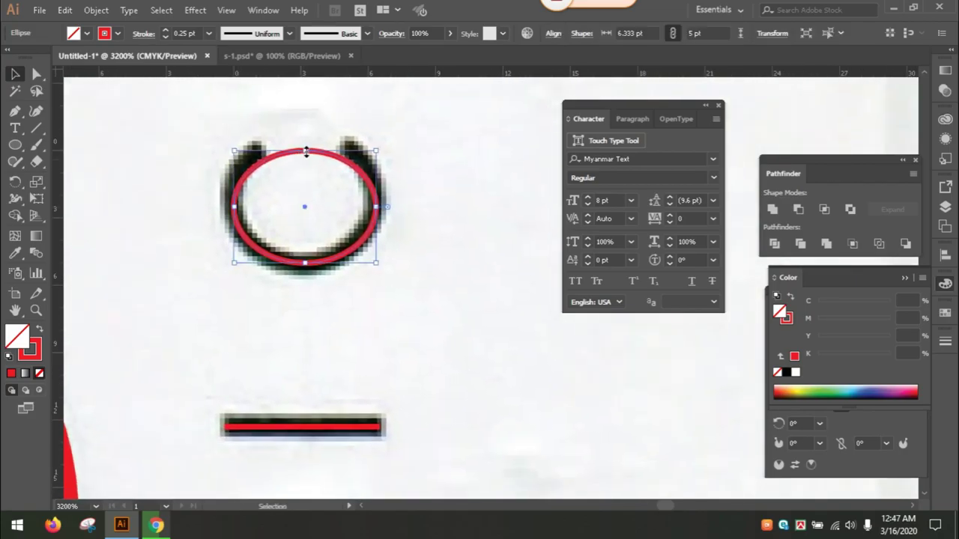
left_click_drag(305, 152, 306, 140)
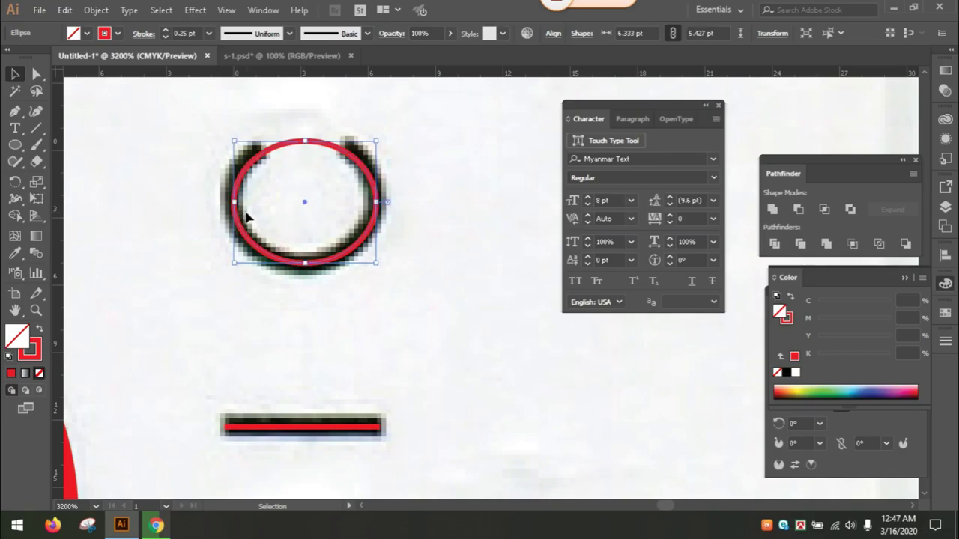
left_click_drag(235, 202, 229, 203)
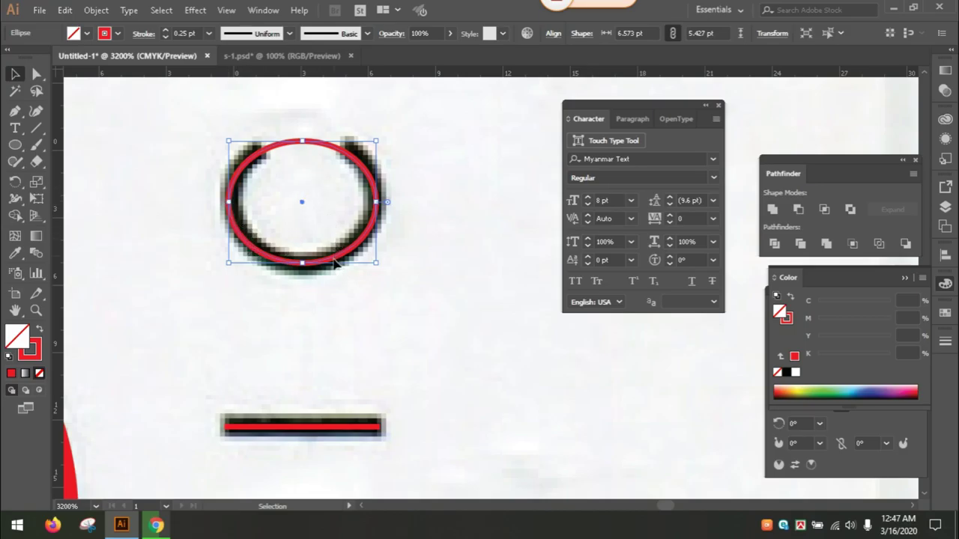
left_click(311, 115)
left_click_drag(345, 125, 307, 196)
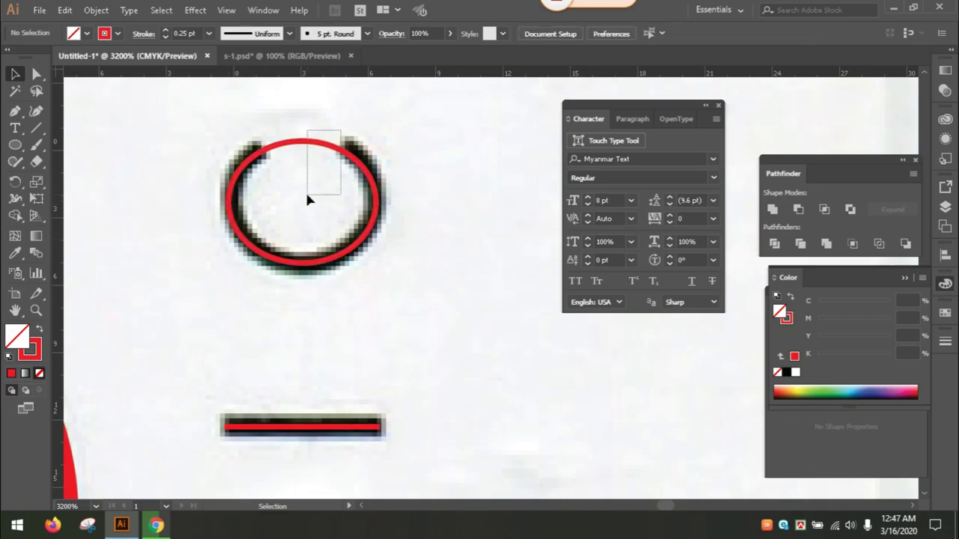
Cut the C ellipse at two top points and delete that segment, leaving an open red arc
key("c")
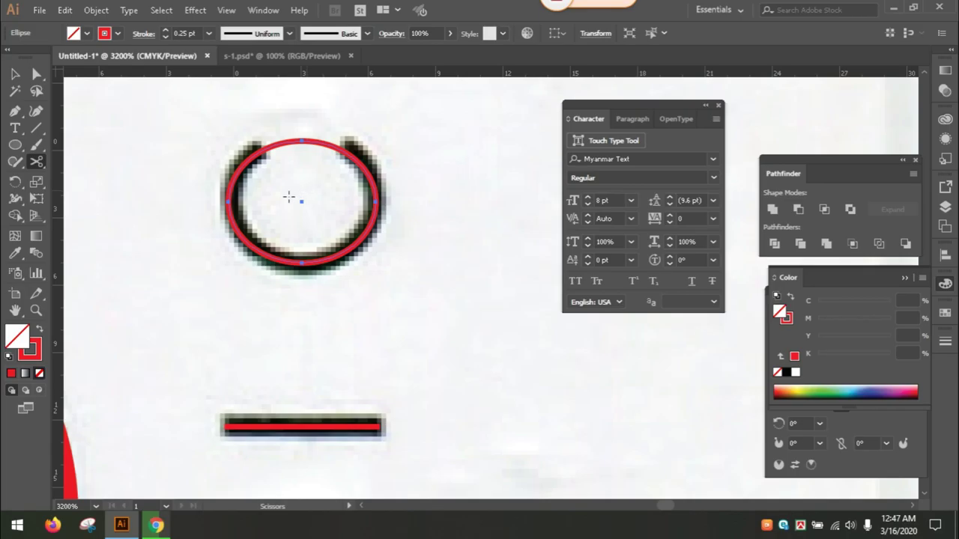
key("ctrl")
left_click(302, 144)
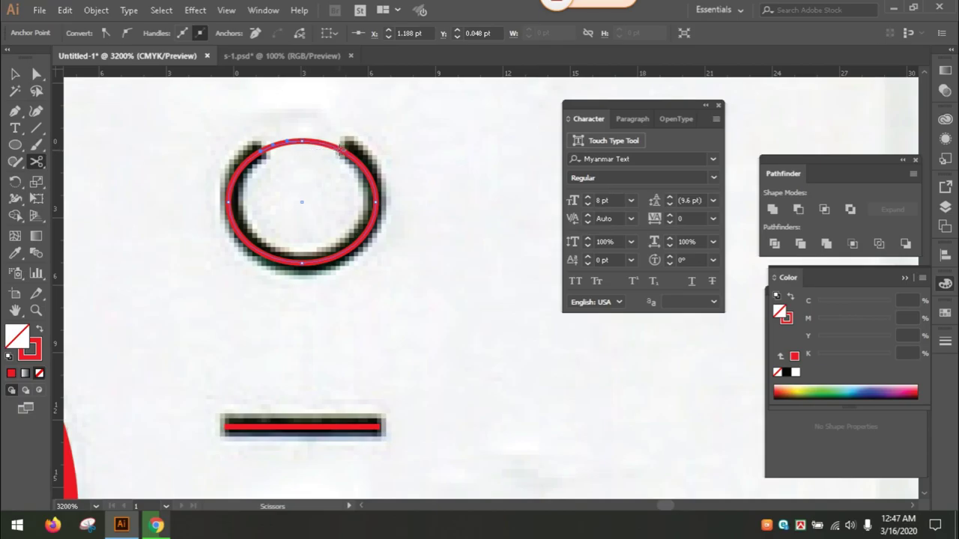
left_click(341, 149)
key("a")
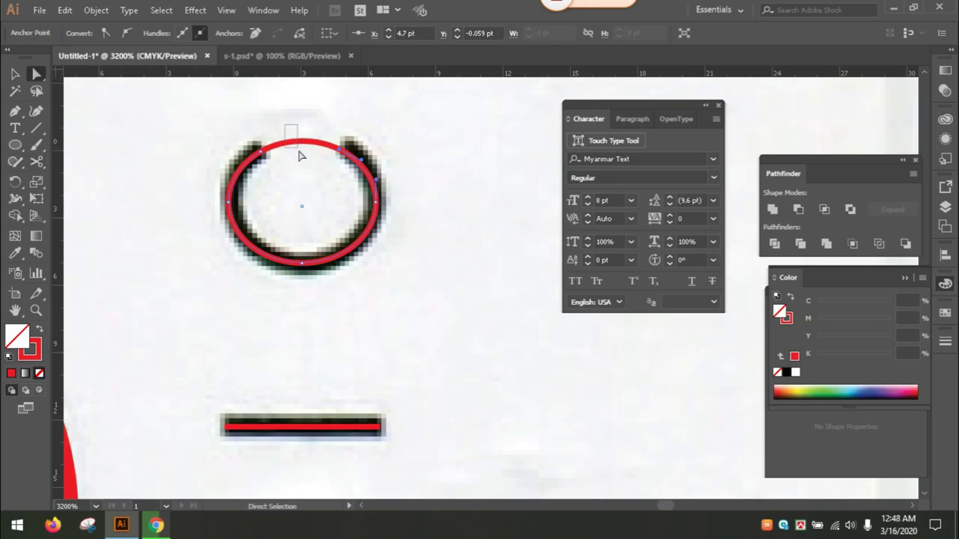
left_click_drag(289, 134, 311, 169)
key("Delete")
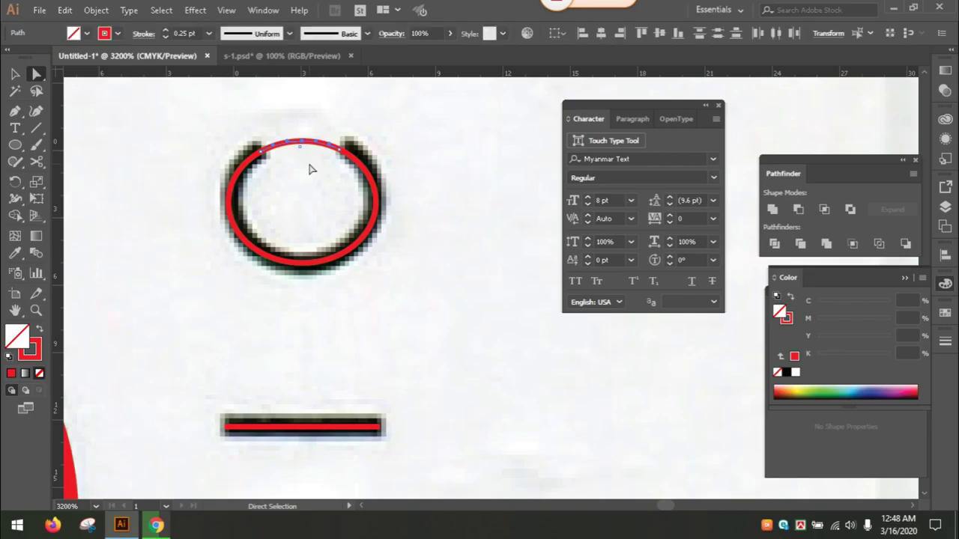
left_click(15, 73)
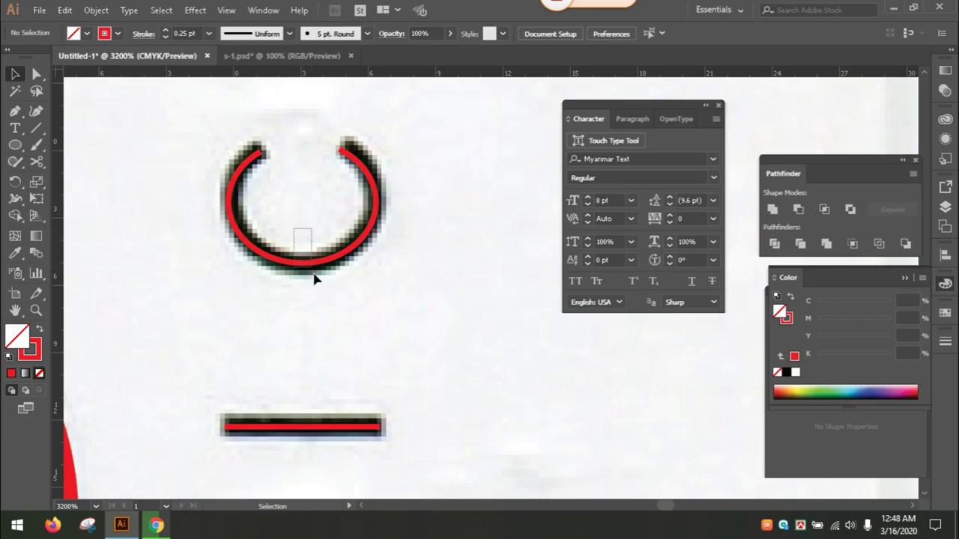
left_click(313, 277)
key("a")
key("ctrl+minus")
key("ctrl+minus")
key("ctrl+minus")
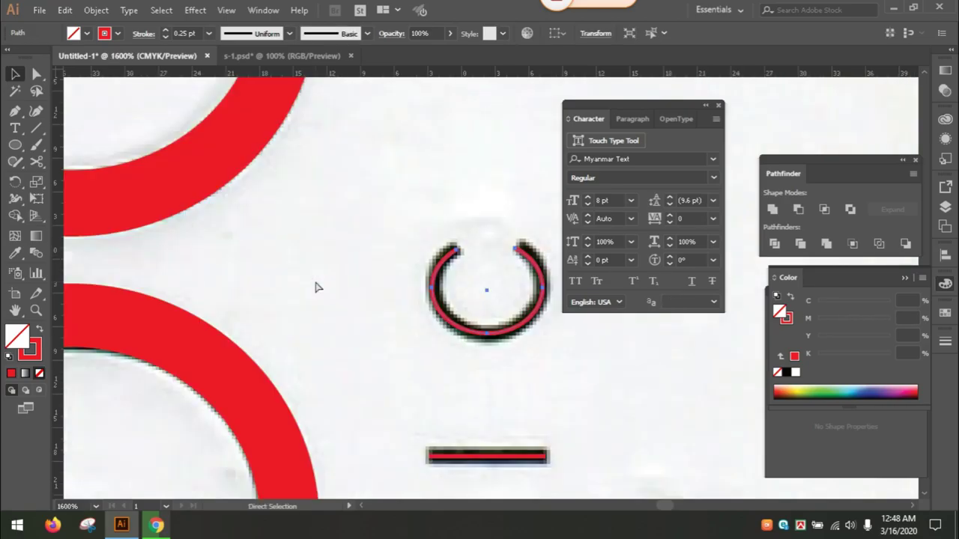
left_click_drag(315, 287, 188, 158)
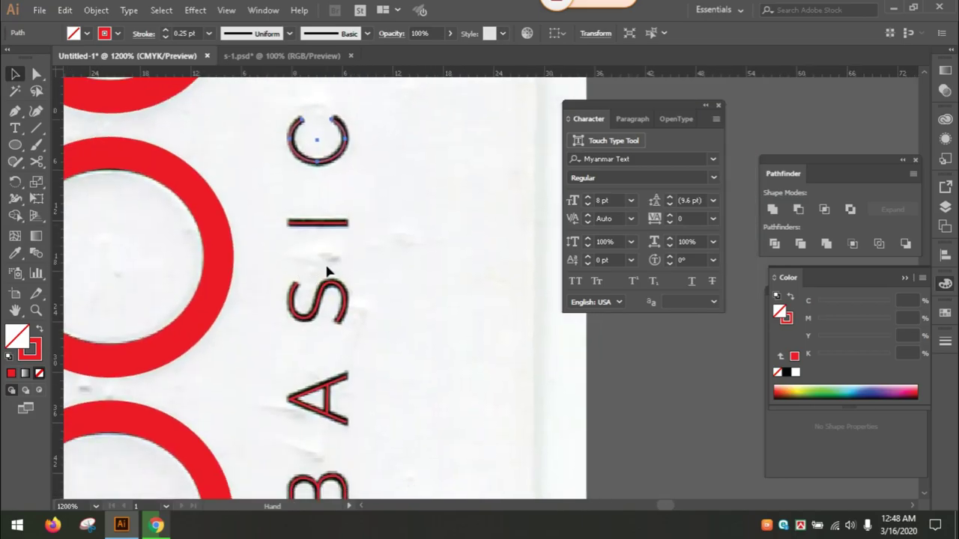
mouse_move(318, 262)
left_mouse_down()
mouse_move(289, 205)
mouse_move(285, 171)
left_mouse_up()
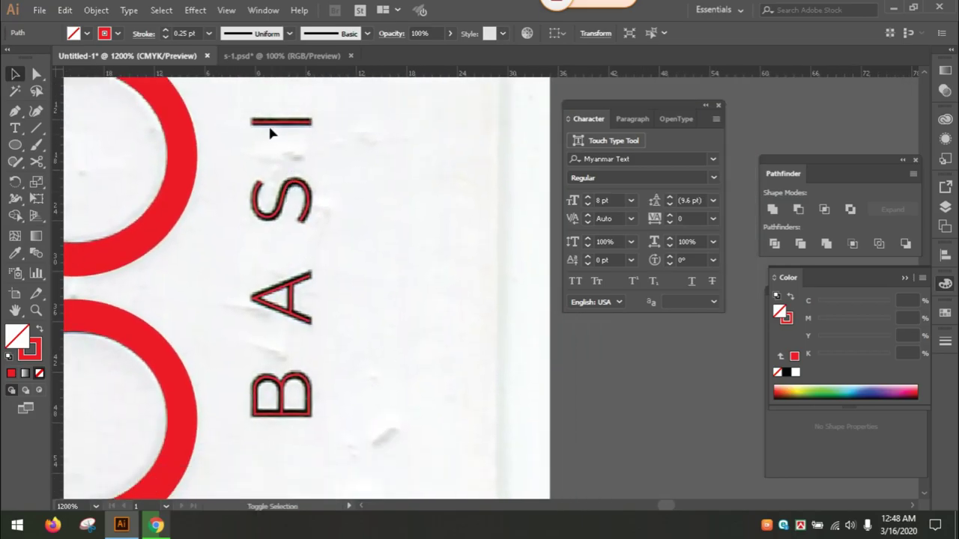
left_click_drag(261, 100, 322, 436)
scroll(361, 302, "down", 2)
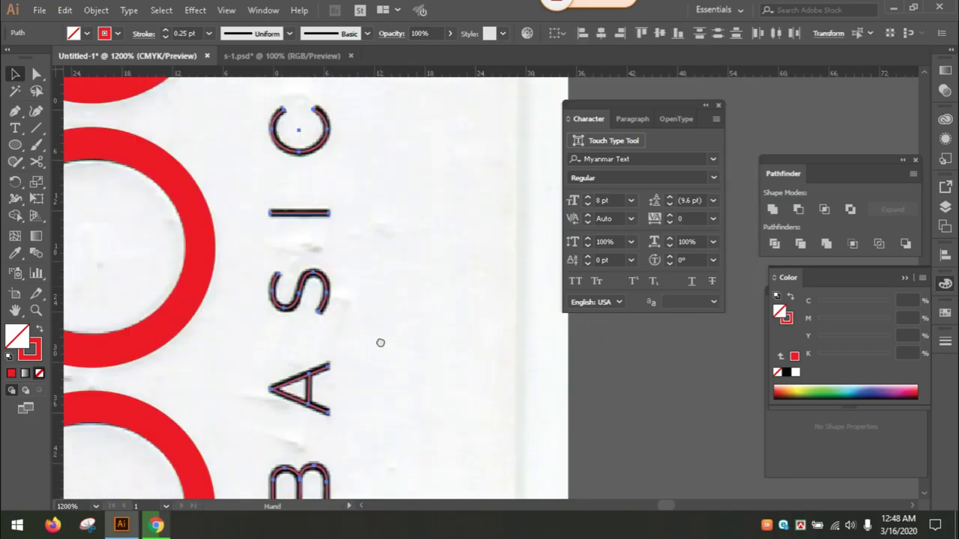
scroll(379, 342, "up", 5)
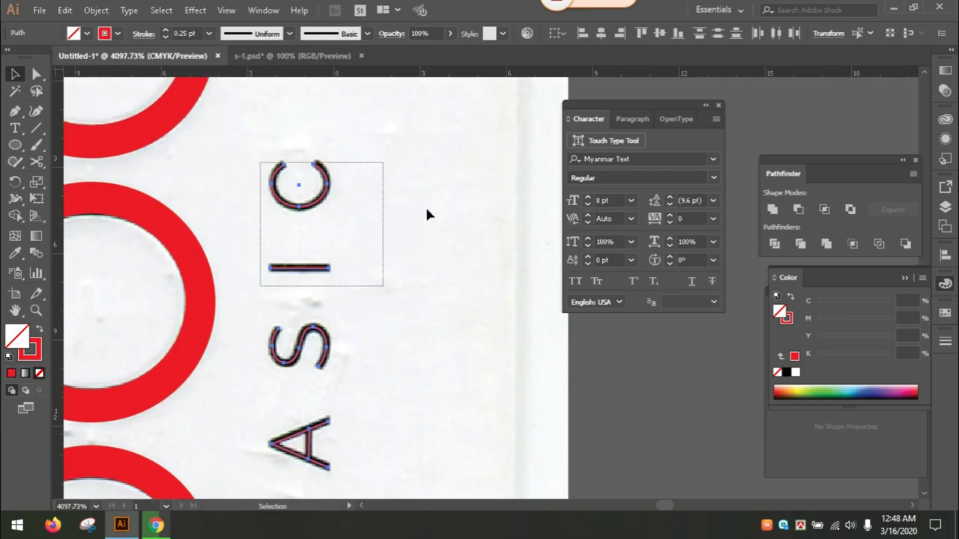
scroll(428, 218, "up", 5)
left_click_drag(458, 257, 424, 387)
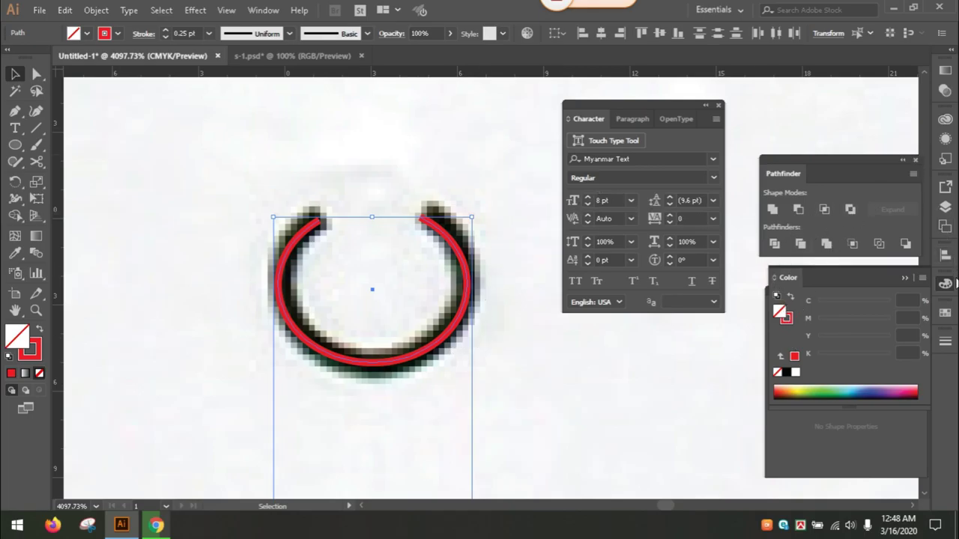
Raise the C arc's stroke weight from 0.25 pt to 1 pt in 0.25 pt steps
left_click(944, 345)
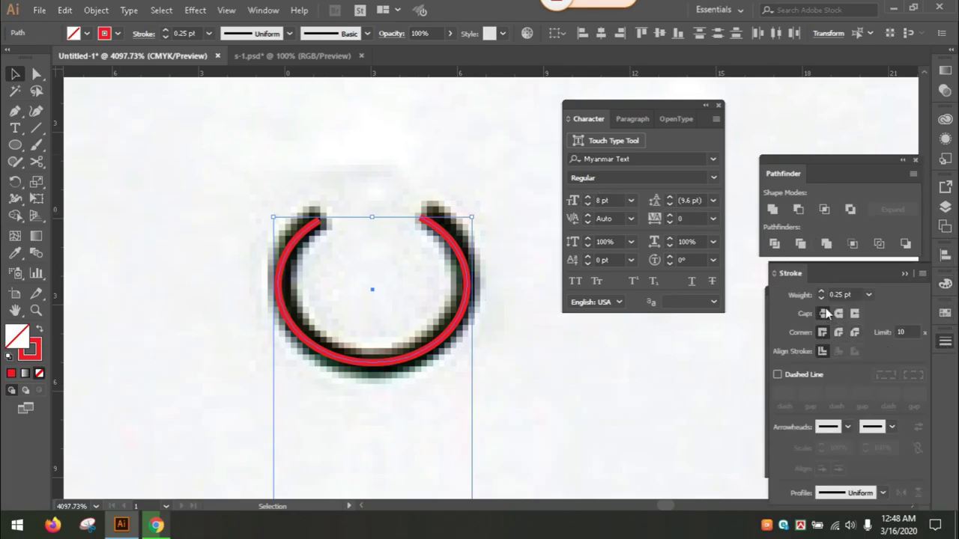
left_click(821, 295)
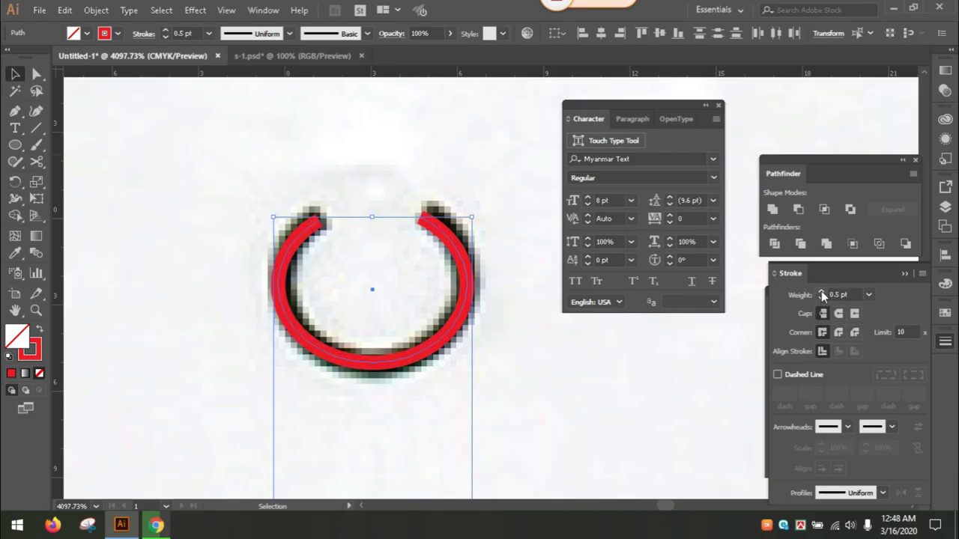
left_click(821, 294)
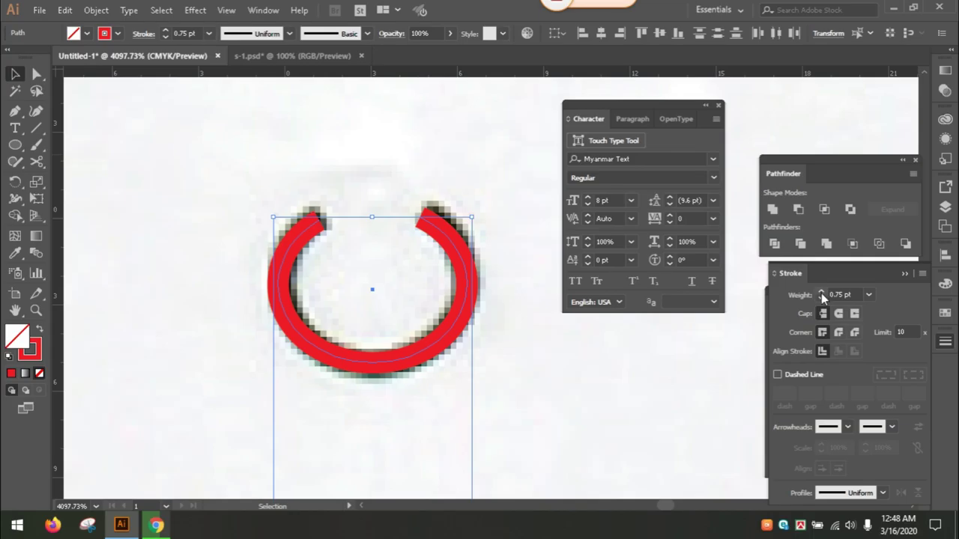
left_click(820, 294)
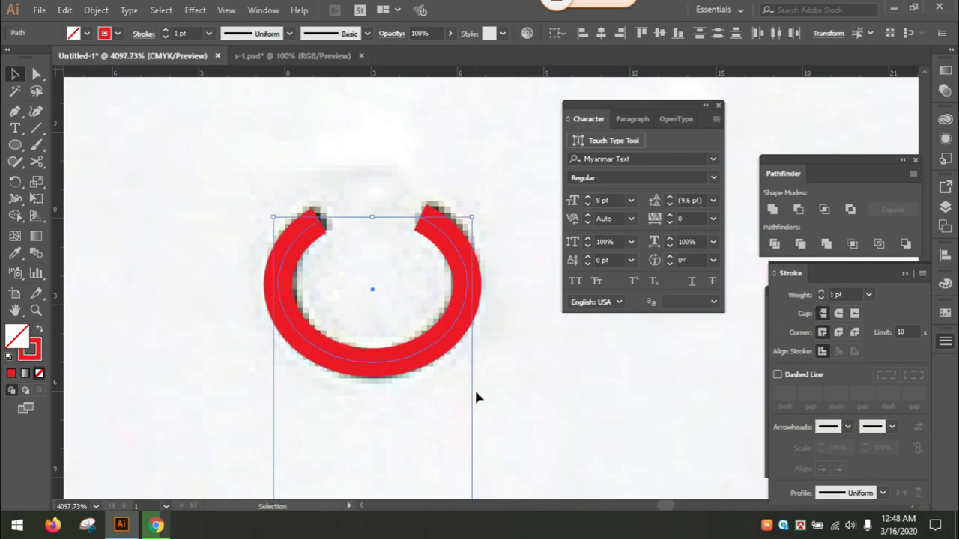
key("a")
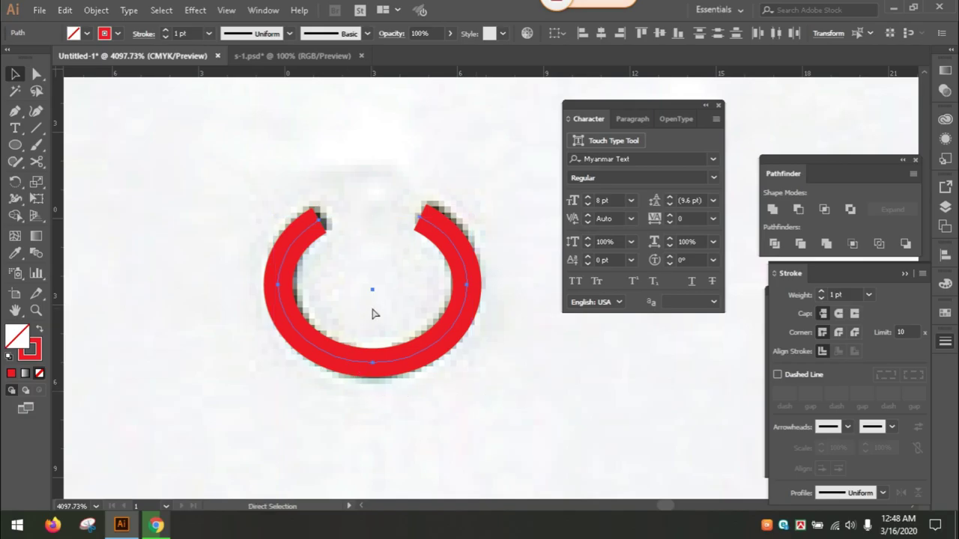
key("ctrl+minus")
key("v")
key("ctrl+minus")
key("ctrl+minus")
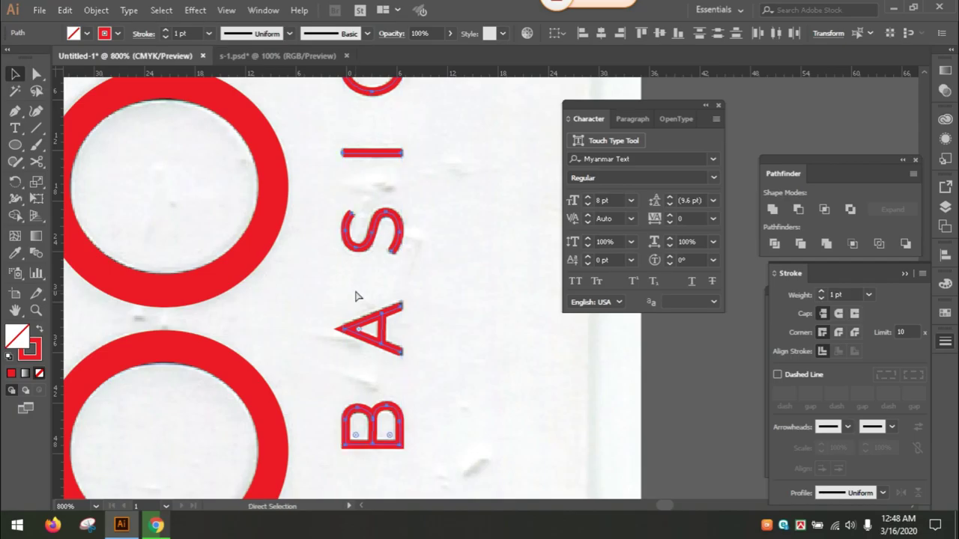
Set the BASIC letters' stroke weight to 0.8 pt, then to the 0.75 pt preset
key("ctrl+minus")
left_click_drag(568, 328, 471, 358)
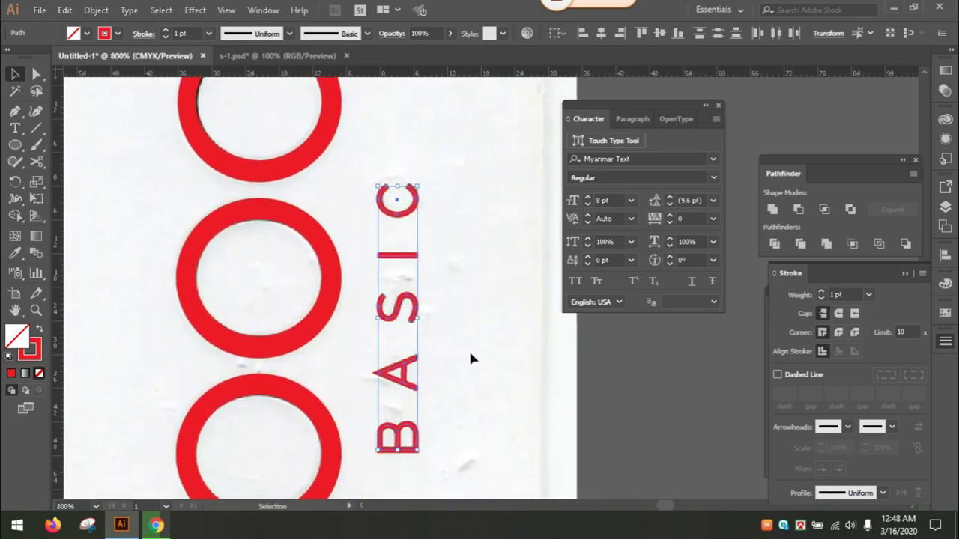
left_click(834, 294)
type("3")
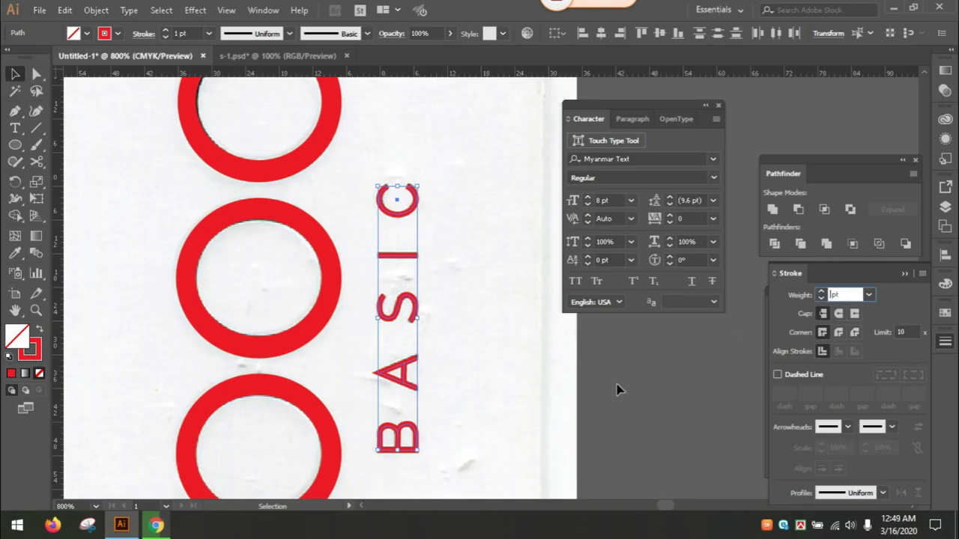
type("8")
key("Return")
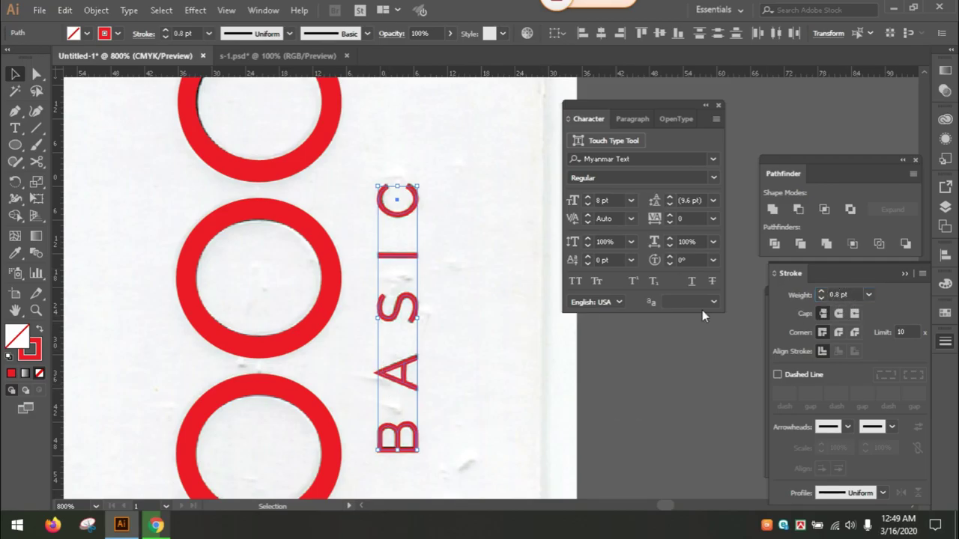
left_click(869, 295)
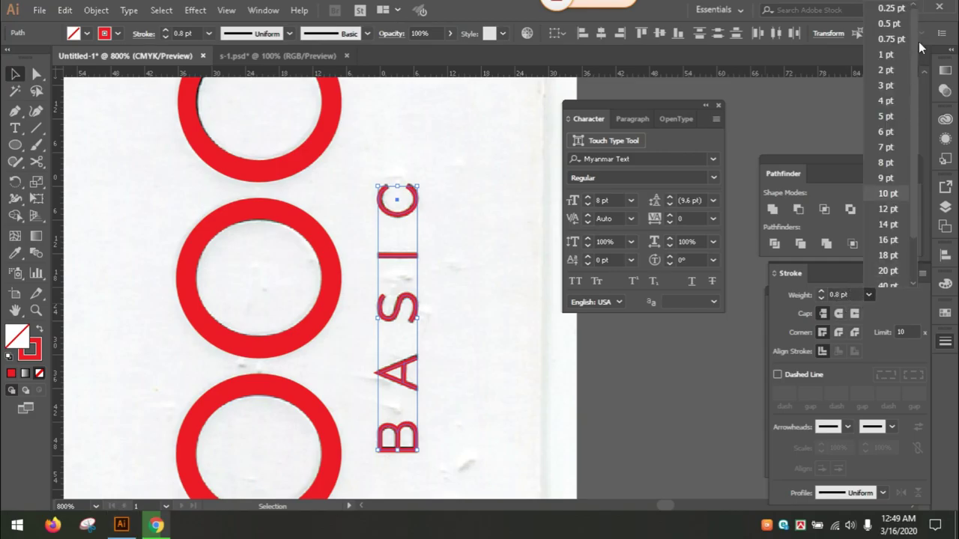
left_click(894, 39)
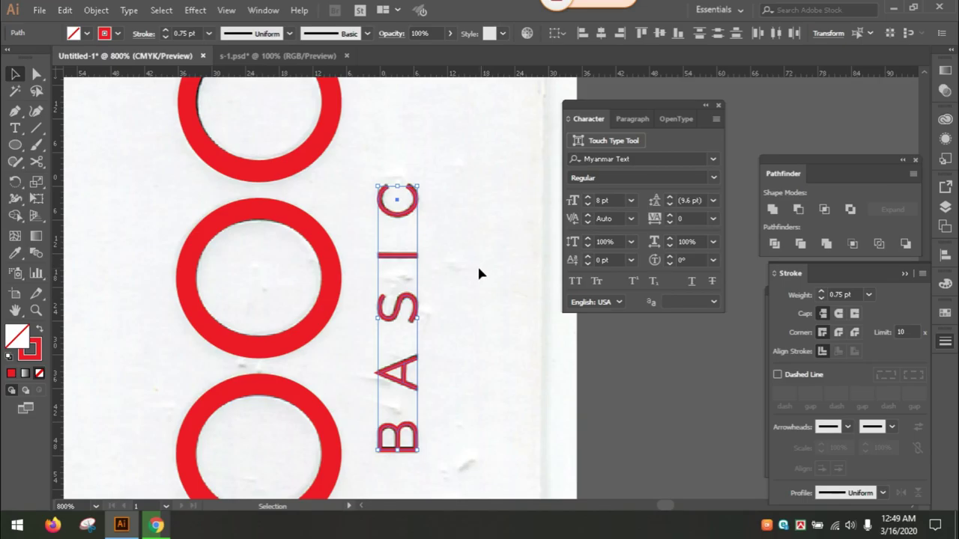
left_click_drag(385, 225, 439, 310)
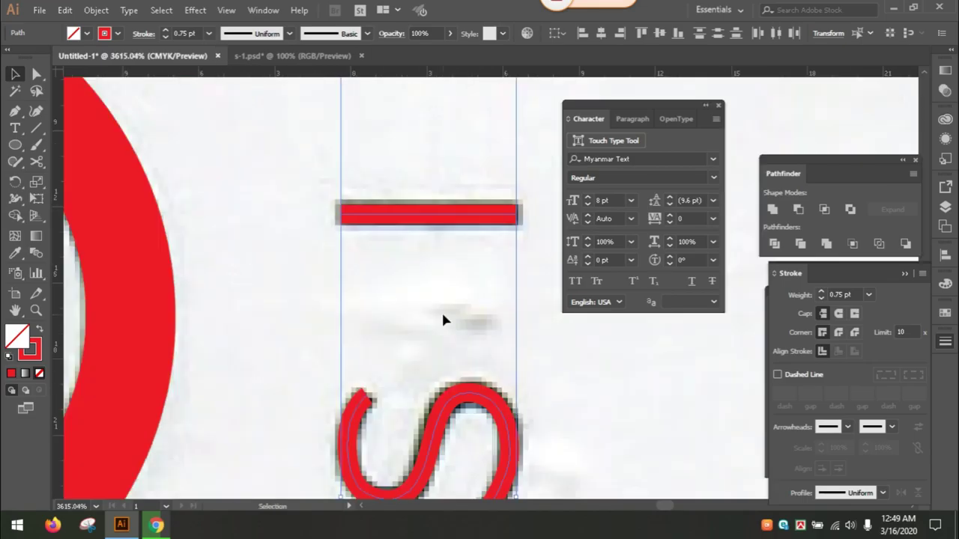
left_click(442, 320)
key("ctrl+minus")
key("ctrl+minus")
key("ctrl+minus")
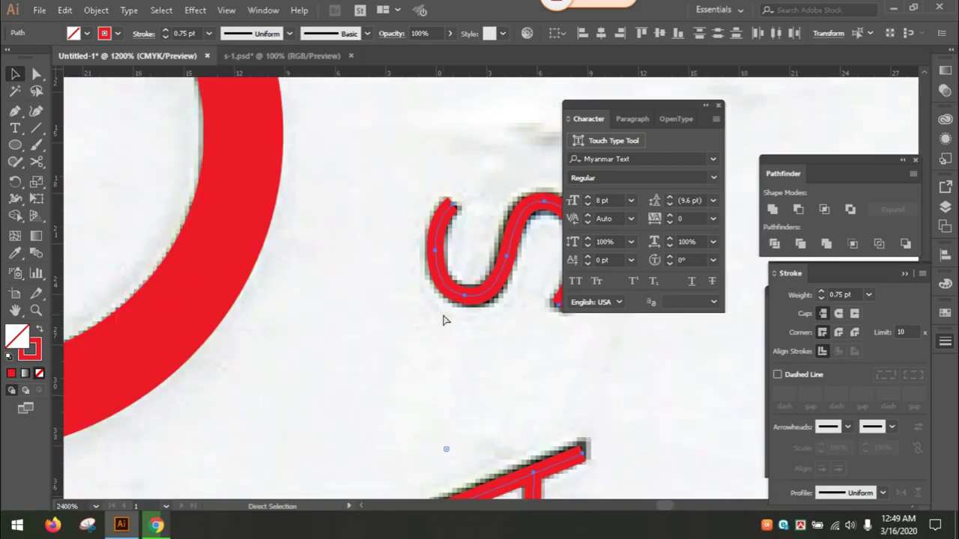
scroll(467, 315, "right", 3)
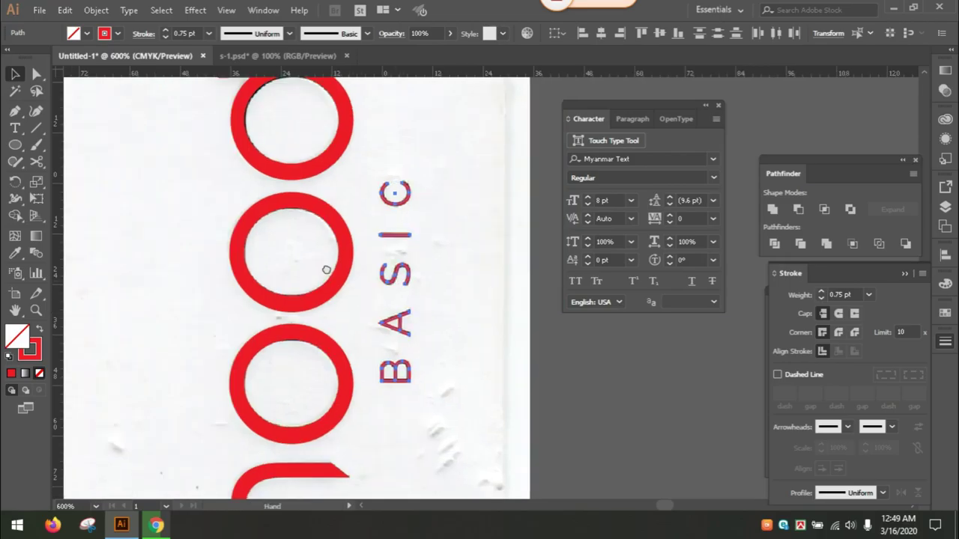
key("v")
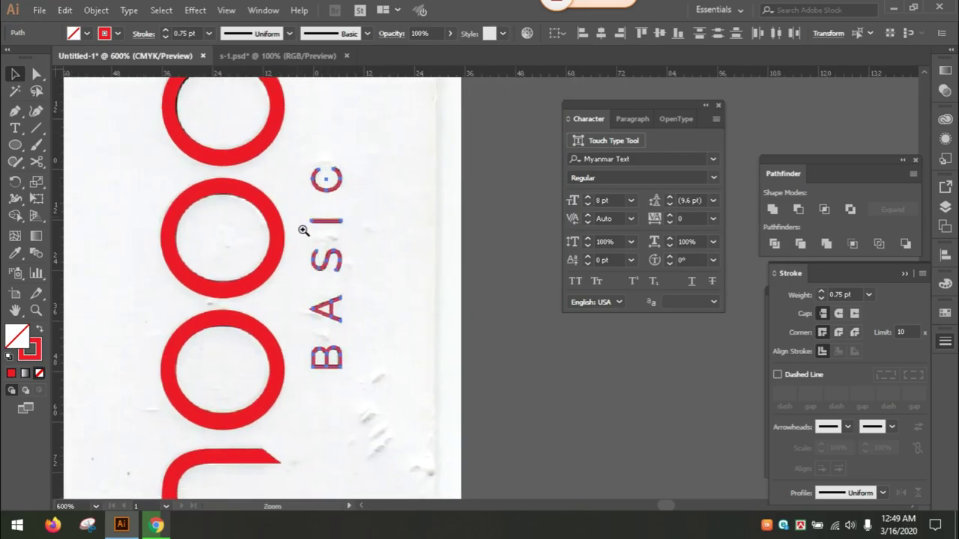
left_click_drag(297, 217, 362, 310)
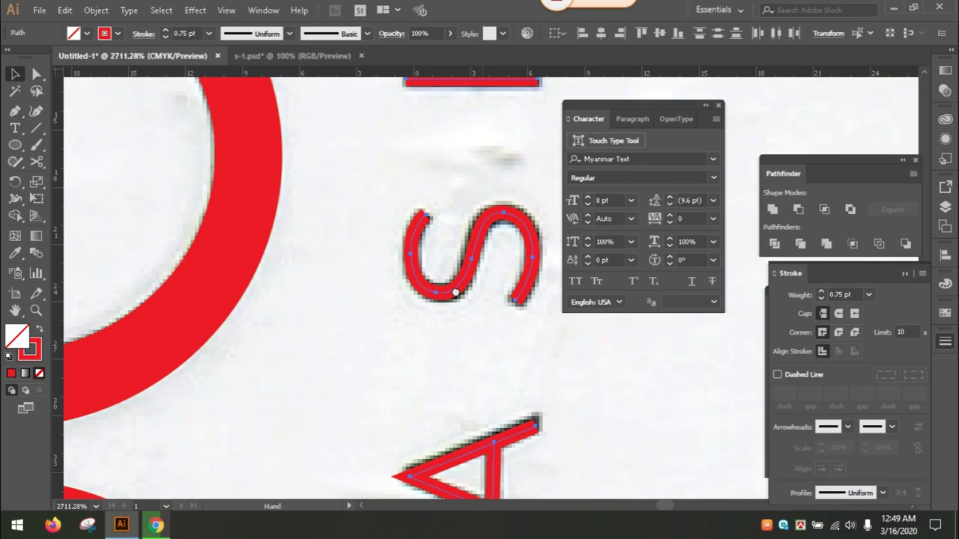
left_click_drag(502, 331, 381, 341)
scroll(381, 341, "down", 5)
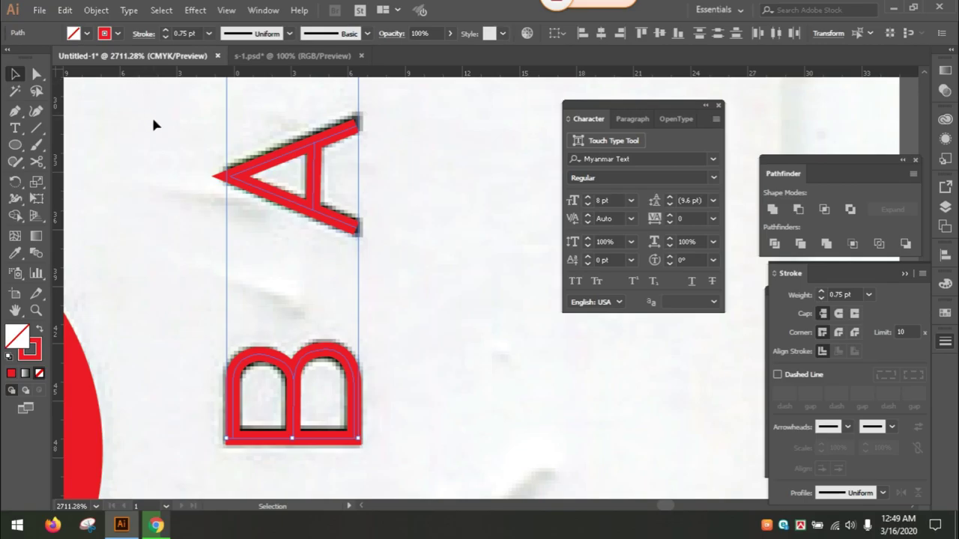
Expand the first stroked letters into filled shapes using Object > Expand with Fill and Stroke
left_click(65, 11)
left_click(66, 12)
left_click(102, 12)
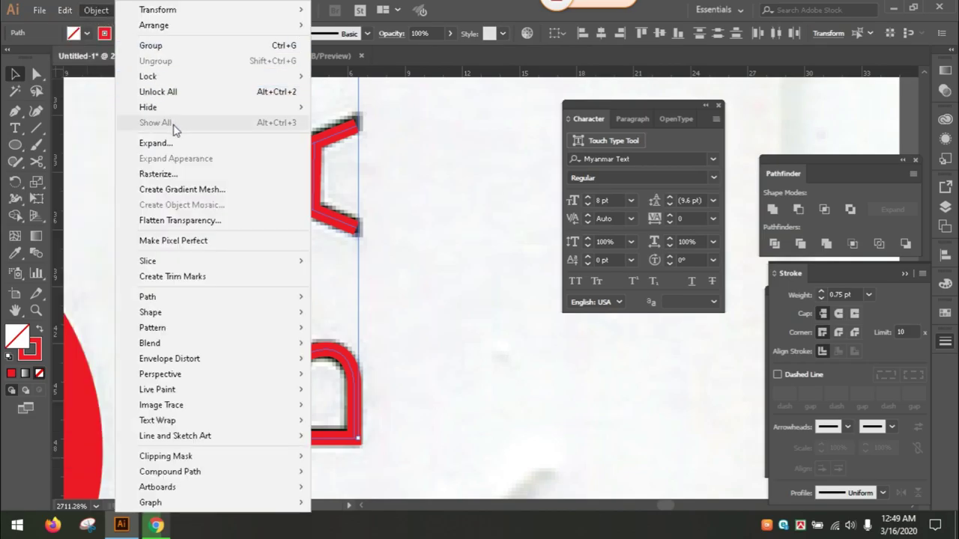
left_click(161, 144)
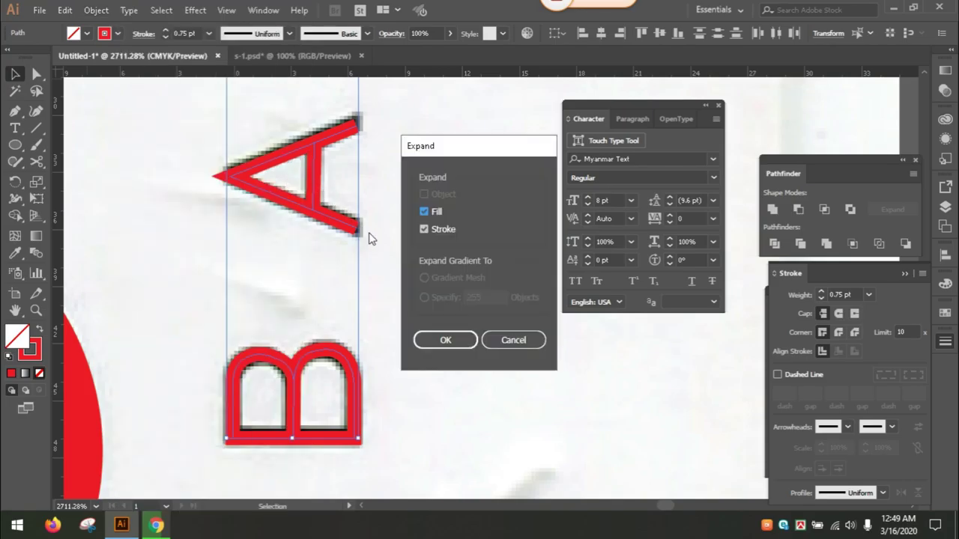
left_click(423, 211)
left_click(446, 341)
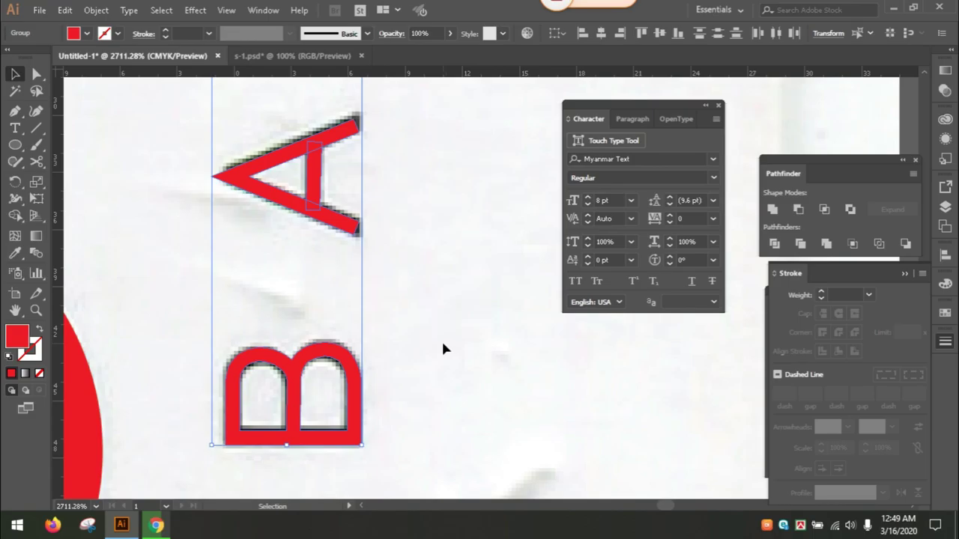
Expand the remaining stroked letters into filled shapes and zoom out to the whole BASIC word
scroll(418, 277, "up", 5)
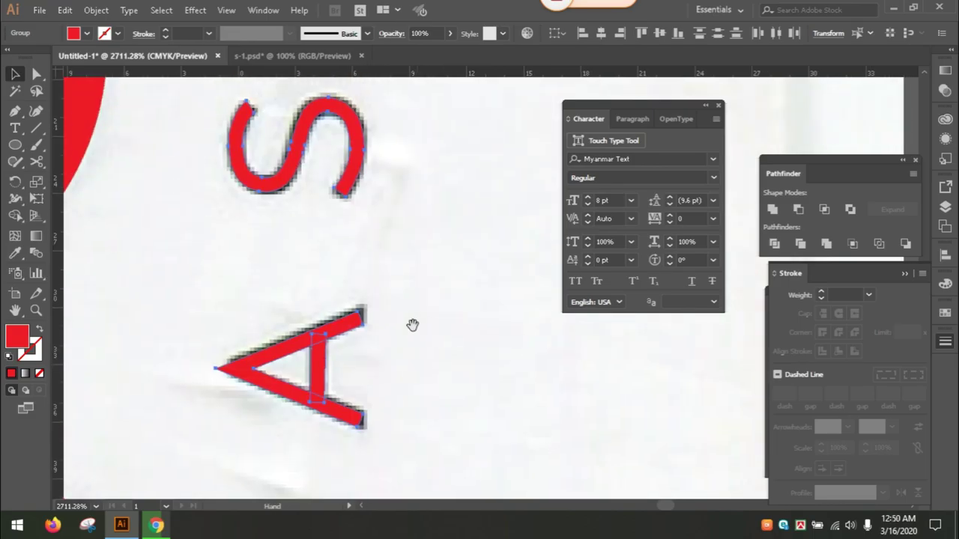
key("a")
key("v")
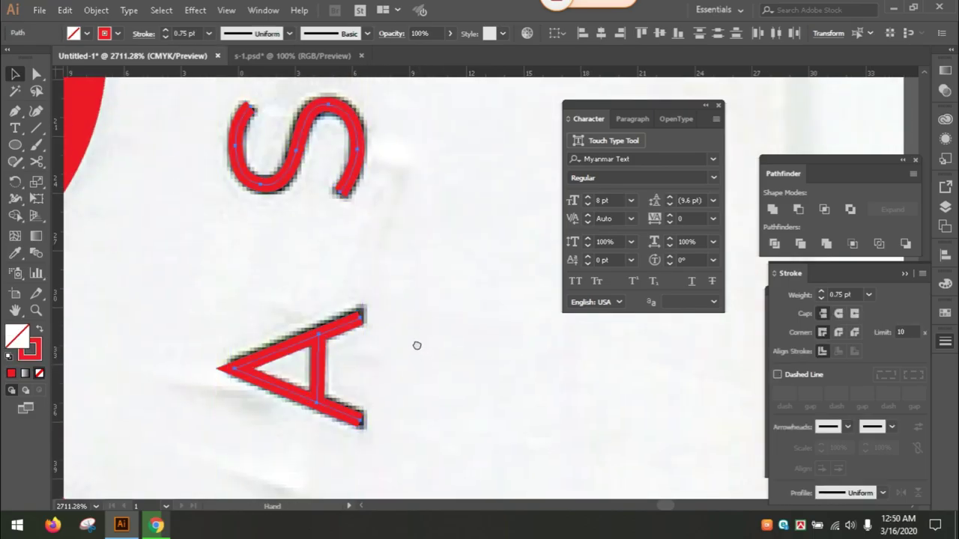
scroll(417, 342, "down", 4)
left_click(96, 10)
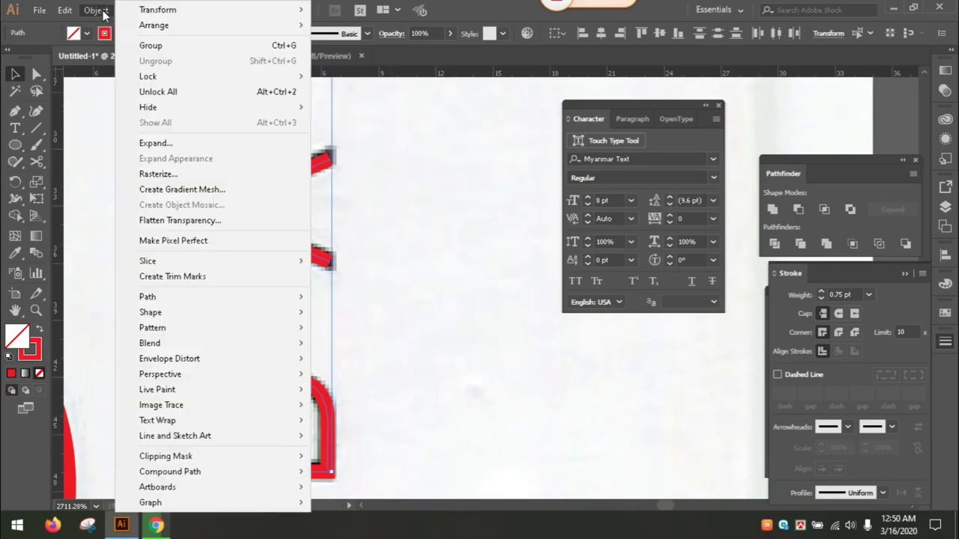
left_click(149, 149)
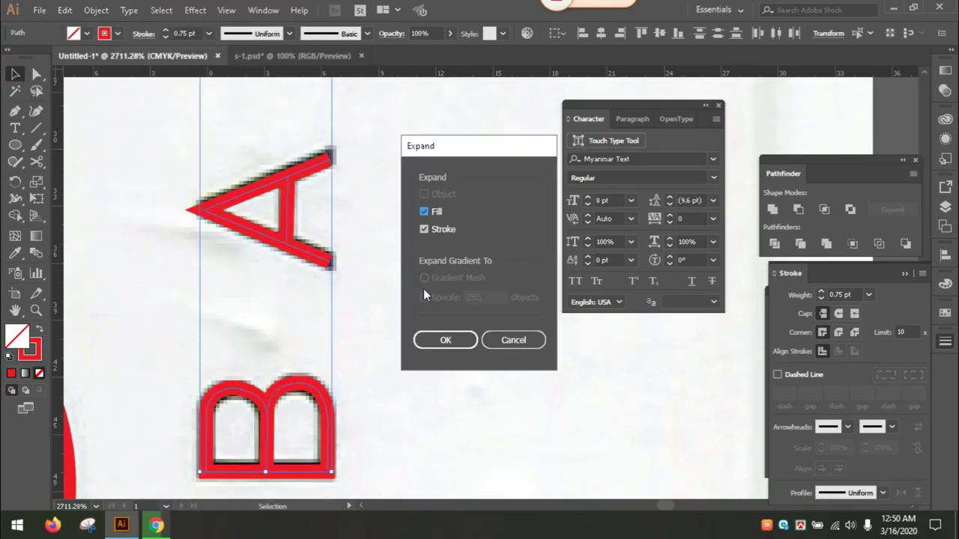
left_click(456, 346)
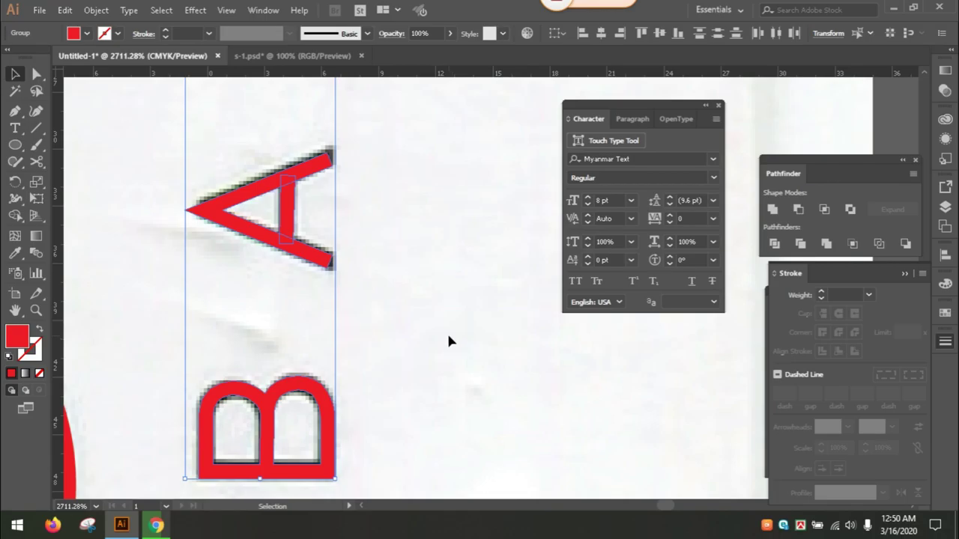
key("ctrl+minus")
key("ctrl+minus")
key("ctrl+minus")
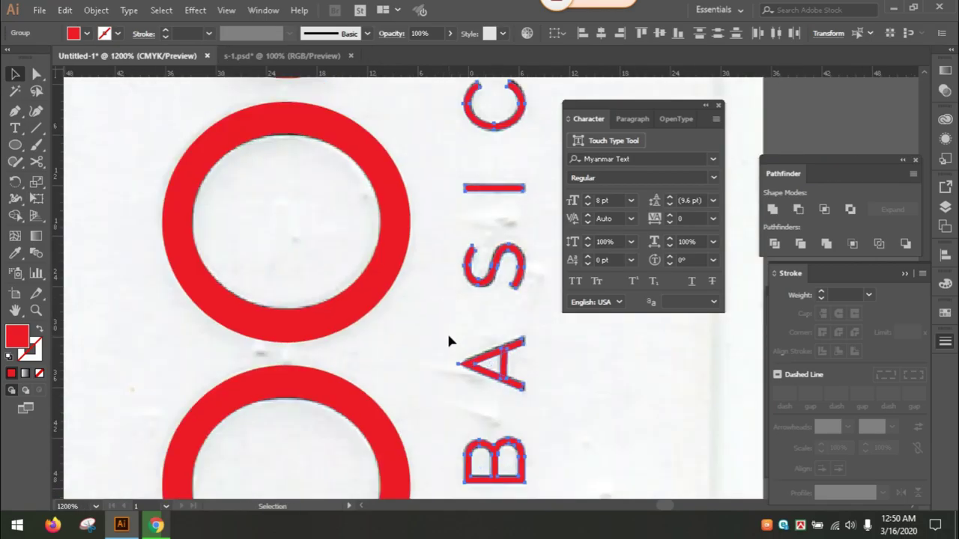
Zoom in on the A and merge its pieces into one shape with Pathfinder Unite
key("z")
mouse_move(543, 417)
left_mouse_down()
mouse_move(379, 313)
mouse_move(385, 323)
left_mouse_up()
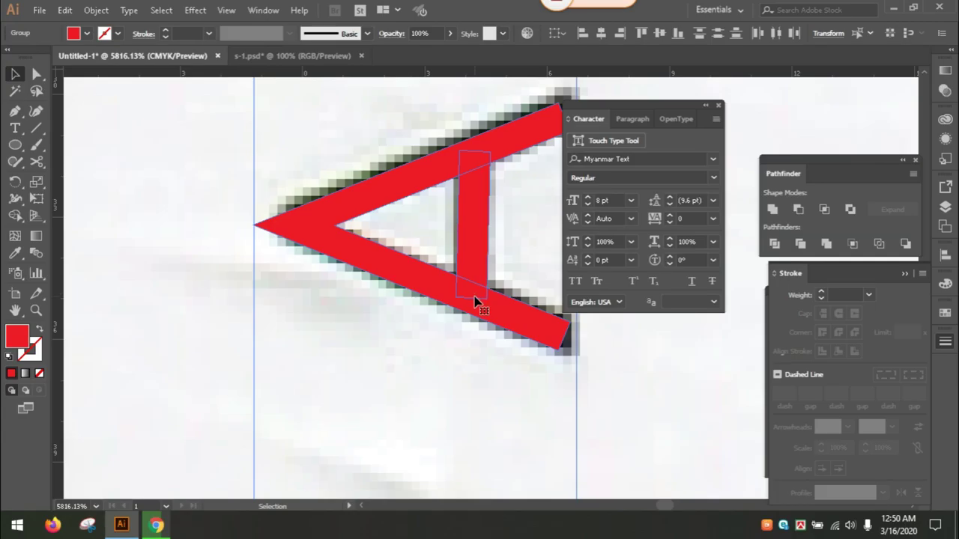
left_click(775, 212)
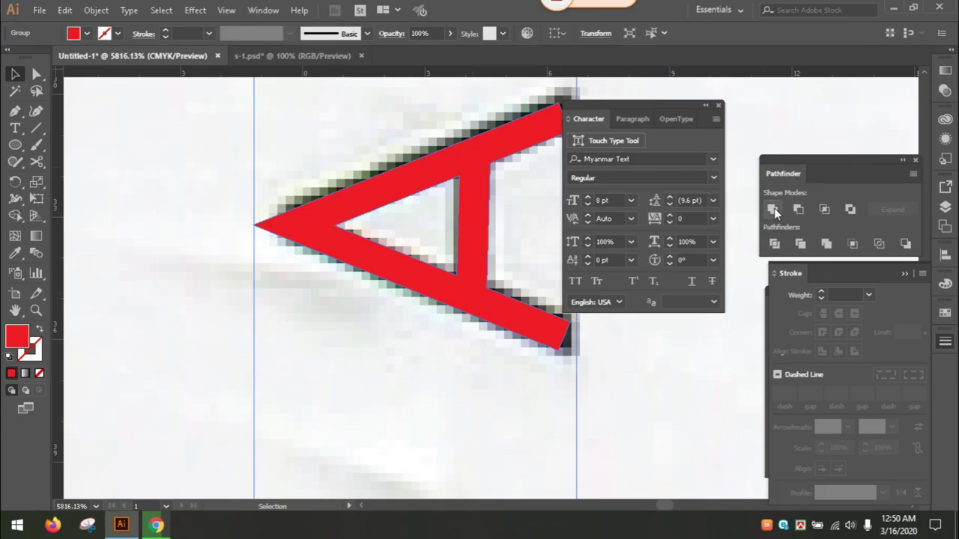
left_click(411, 333)
key("a")
mouse_move(250, 212)
left_mouse_down()
mouse_move(268, 256)
mouse_move(160, 272)
left_mouse_up()
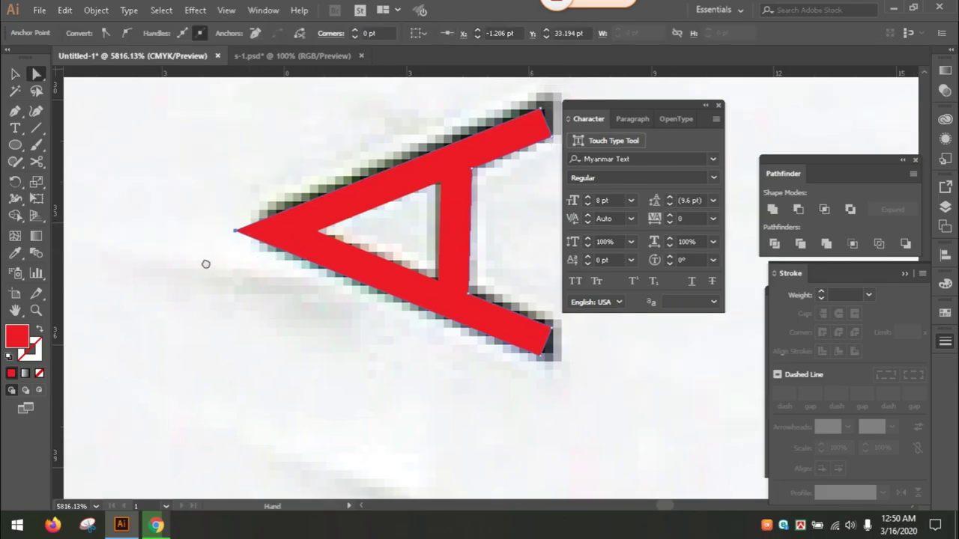
left_click(140, 245)
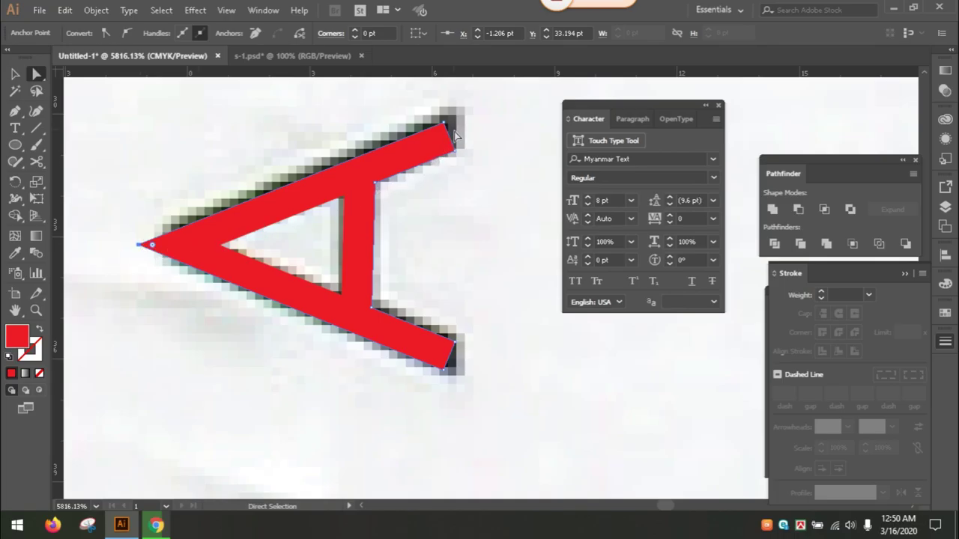
Move the A's top-right and bottom-right corner anchors to match the scanned letter
key("space")
left_click_drag(455, 149, 431, 180)
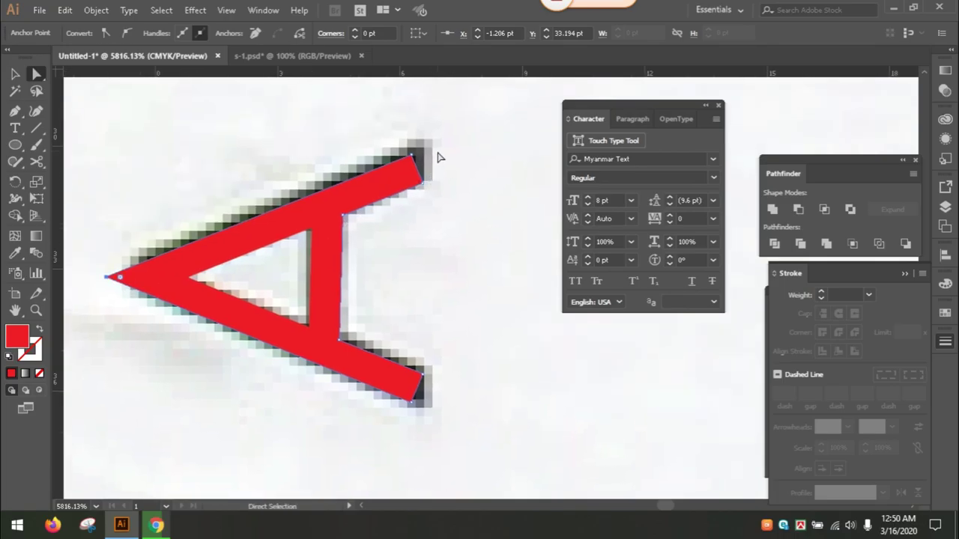
left_click(432, 167)
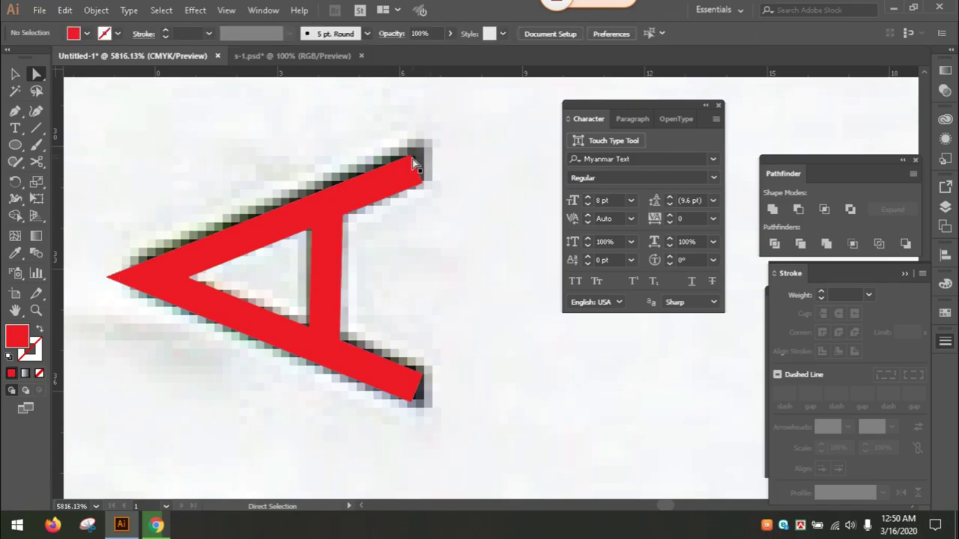
left_click(411, 158)
left_click_drag(411, 158, 426, 148)
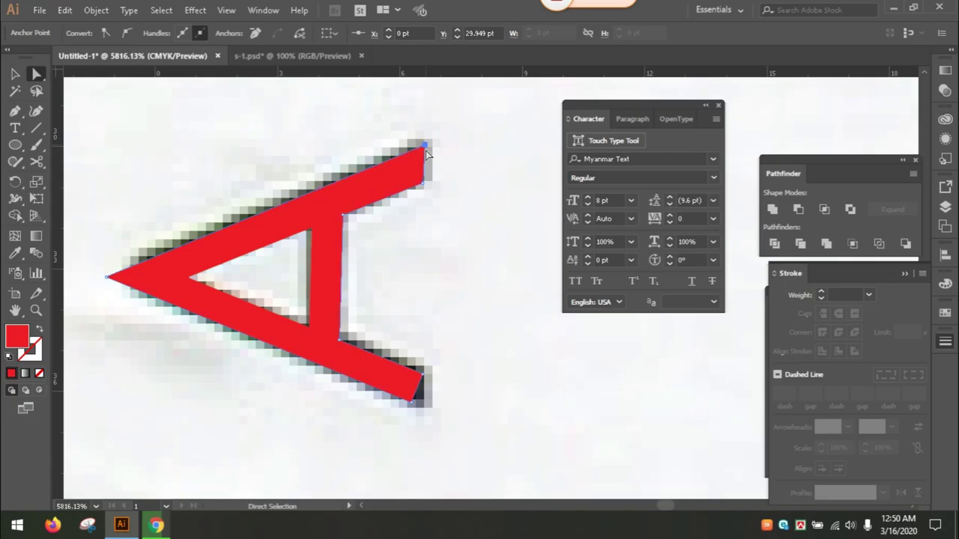
left_click_drag(411, 403, 424, 411)
left_click(107, 278)
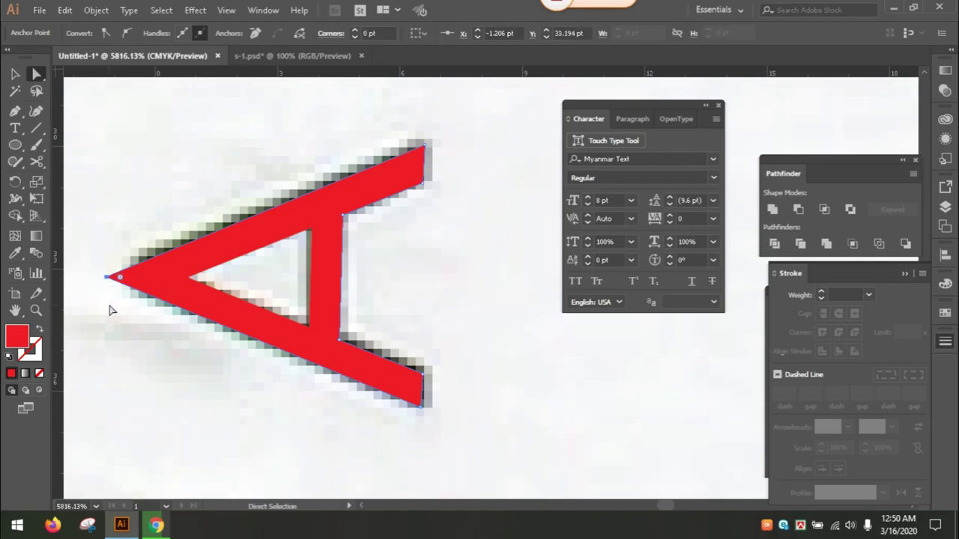
key("ctrl+8")
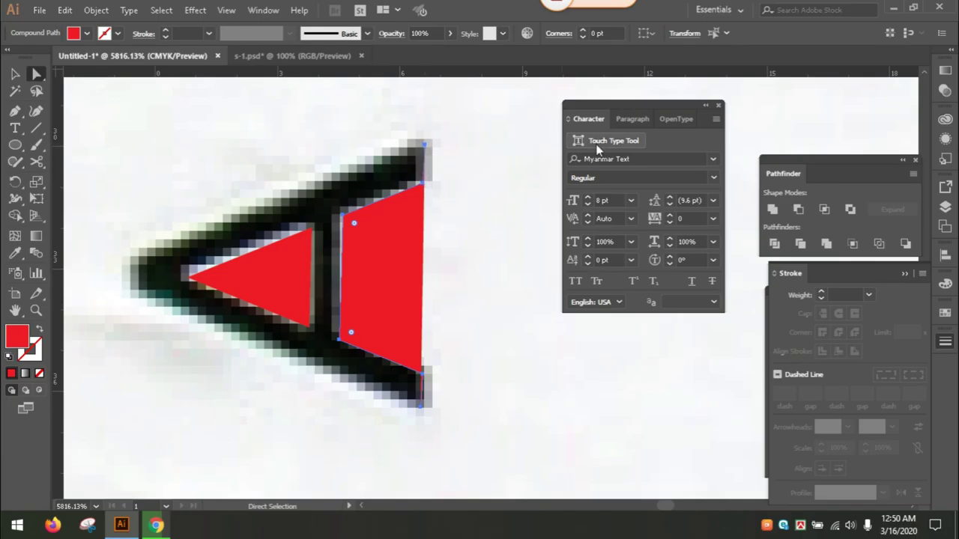
Redraw the A's top, left and bottom-right corner points with the Pen tool
key("p")
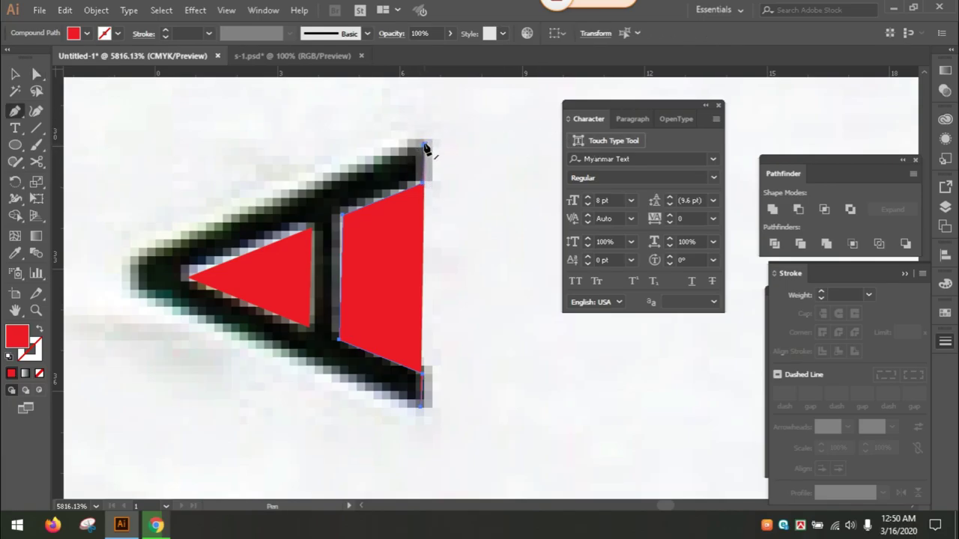
left_click(425, 146)
left_click(135, 267)
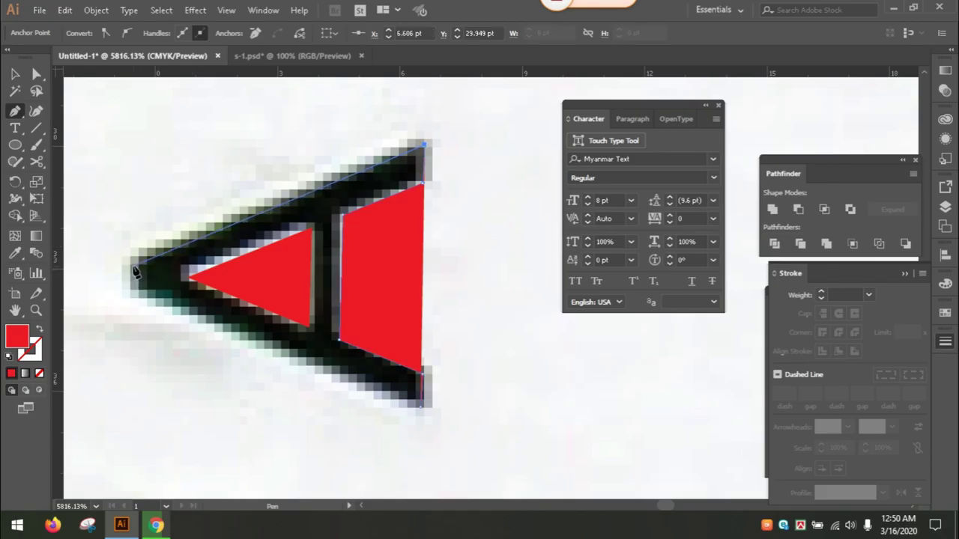
left_click(135, 267)
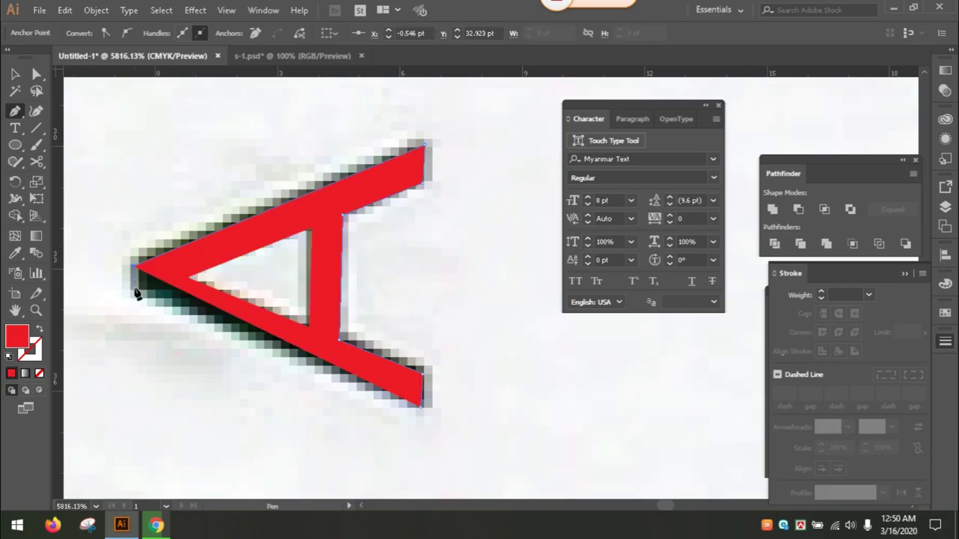
left_click(136, 289)
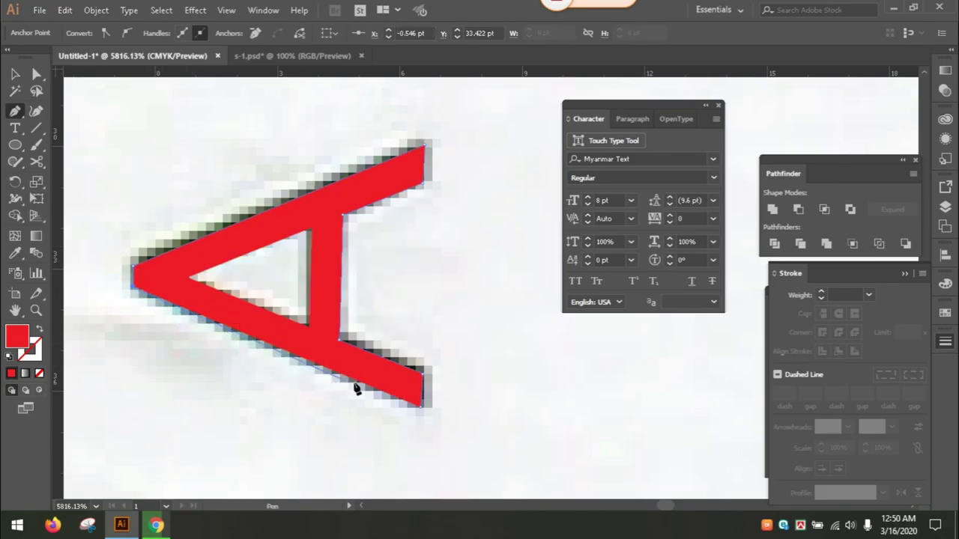
left_click(422, 412)
left_click(447, 392, "ctrl")
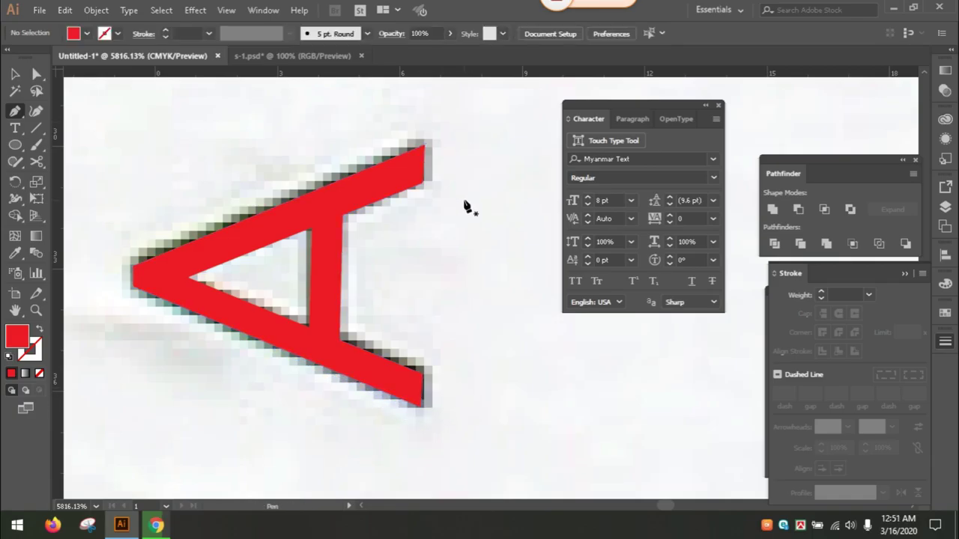
Zoom out from the letter A and recentre the view on the whole tag
key("ctrl+minus")
key("ctrl+minus")
key("ctrl+minus")
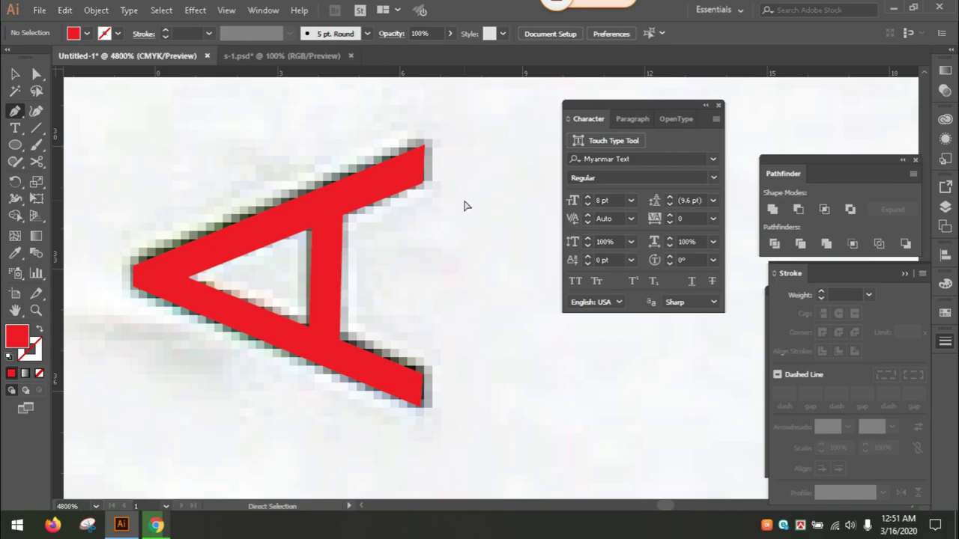
key("ctrl+minus")
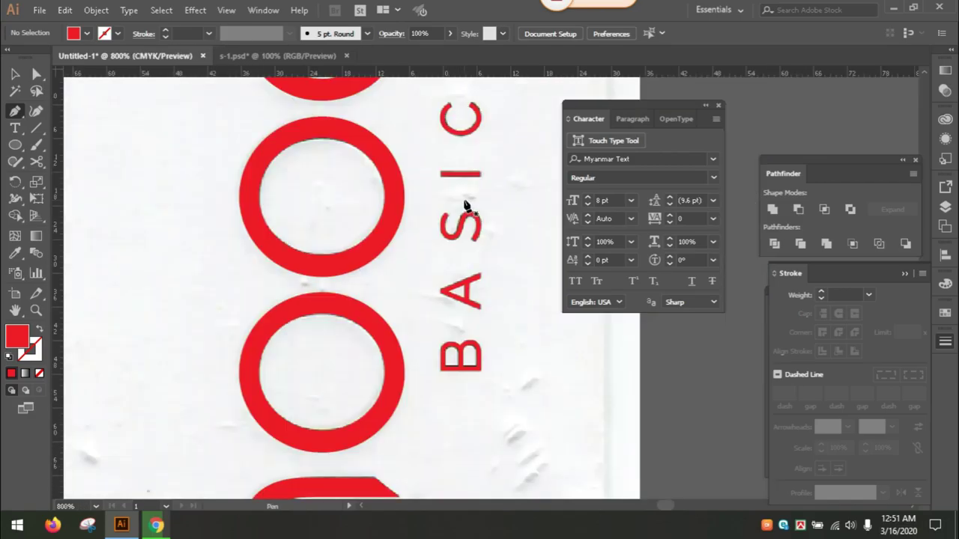
key("ctrl")
key("ctrl+minus")
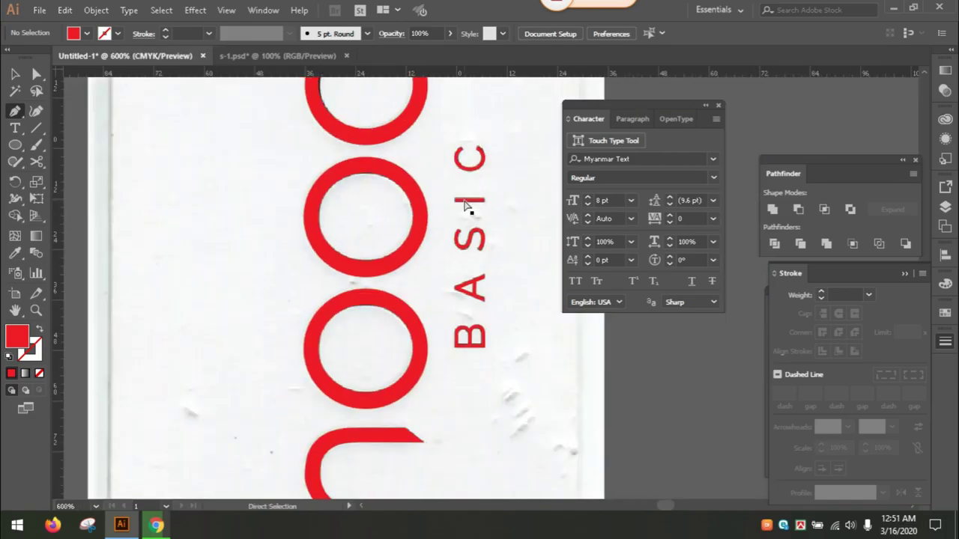
key("ctrl+minus")
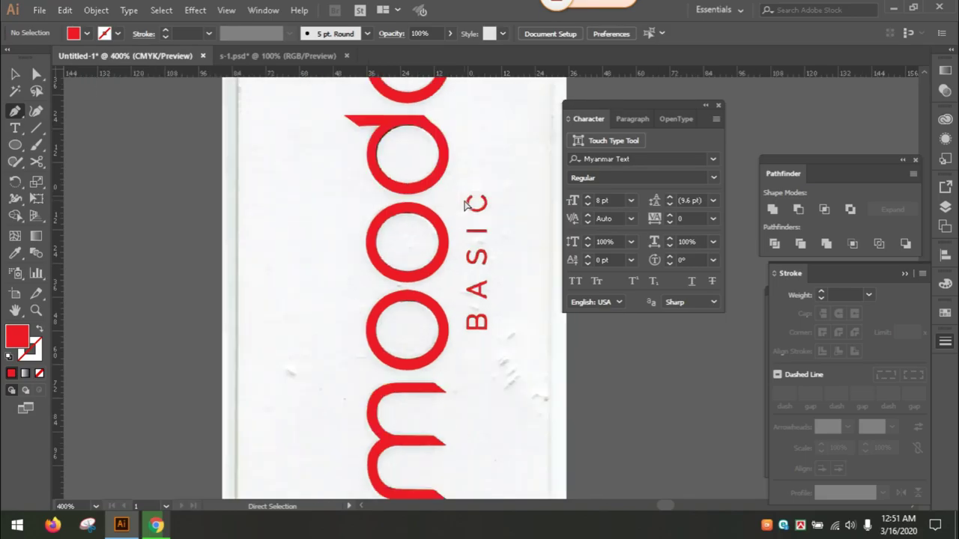
key("ctrl+minus")
key("ctrl+minus")
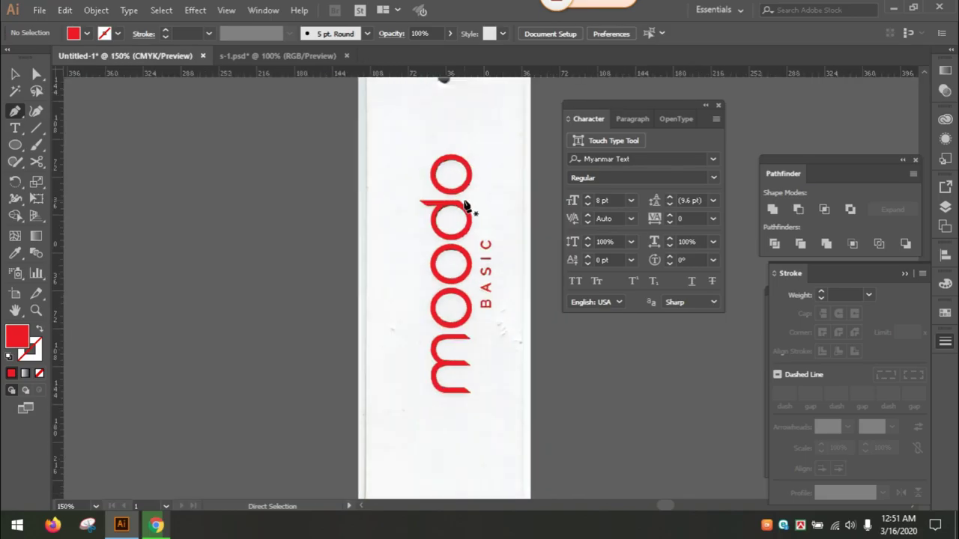
key("ctrl+minus")
mouse_move(442, 195)
left_mouse_down()
mouse_move(330, 157)
mouse_move(340, 188)
left_mouse_up()
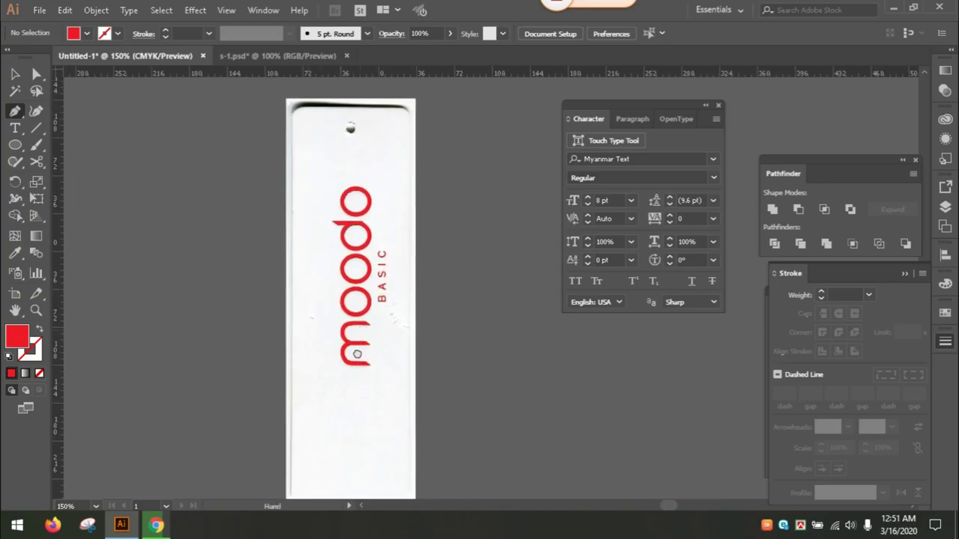
left_click_drag(352, 343, 349, 370)
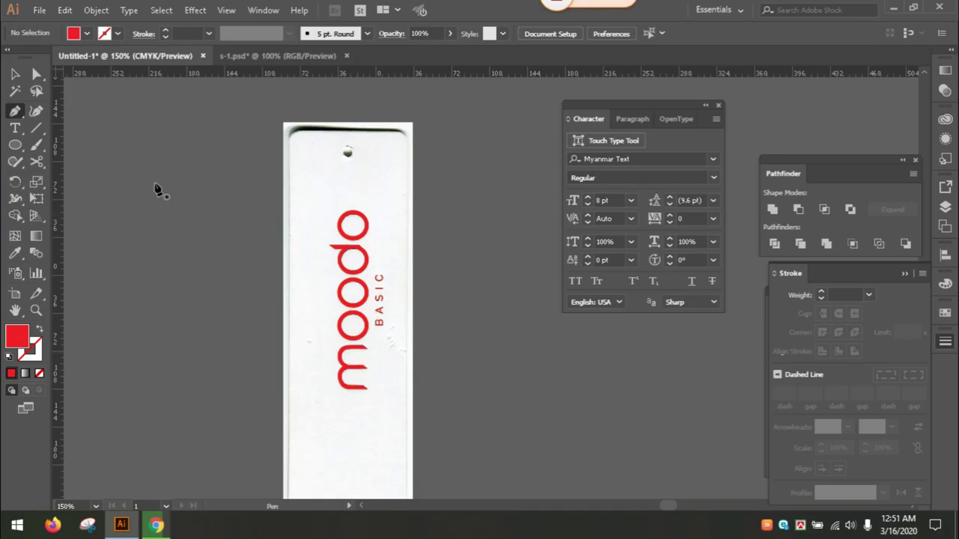
left_click(127, 60)
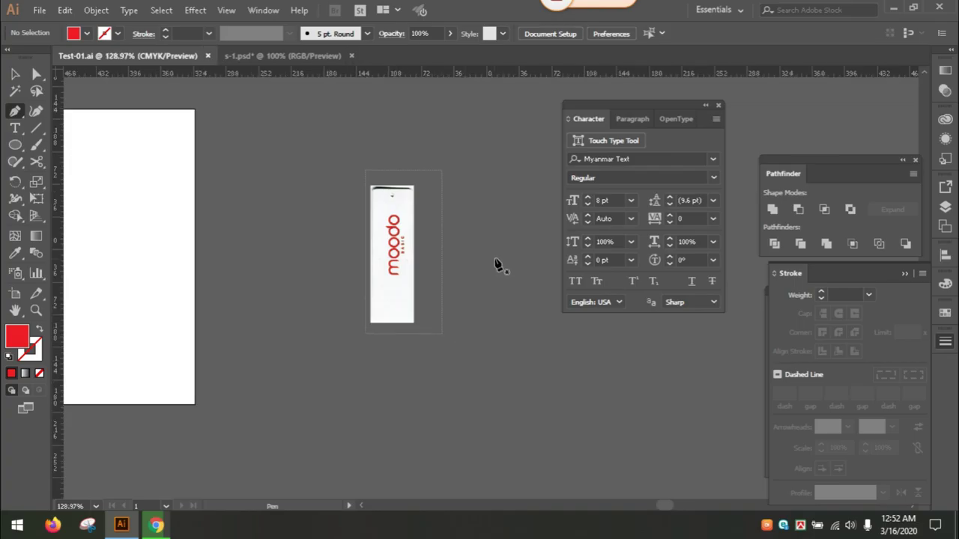
scroll(395, 240, "up", 5)
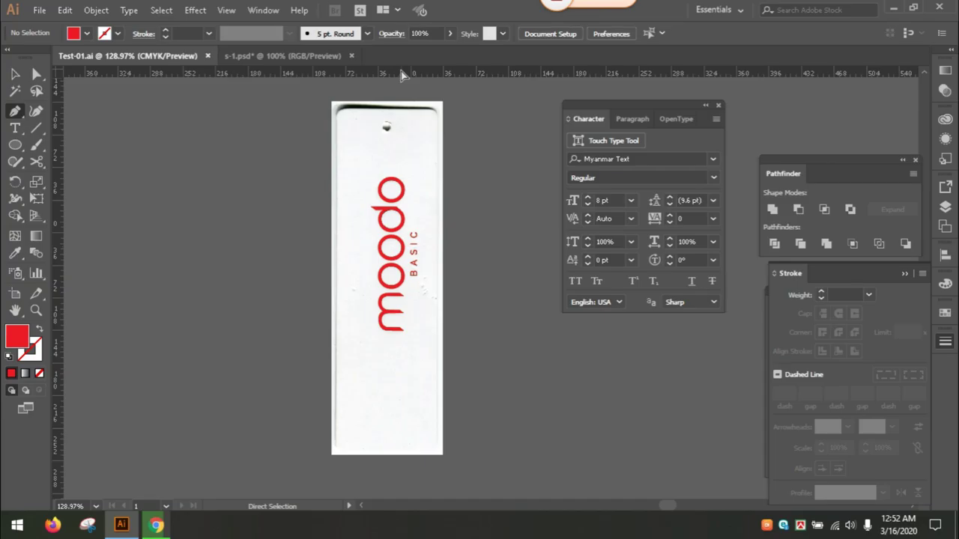
Set the ruler units to Millimeters from the ruler's context menu
right_click(401, 75)
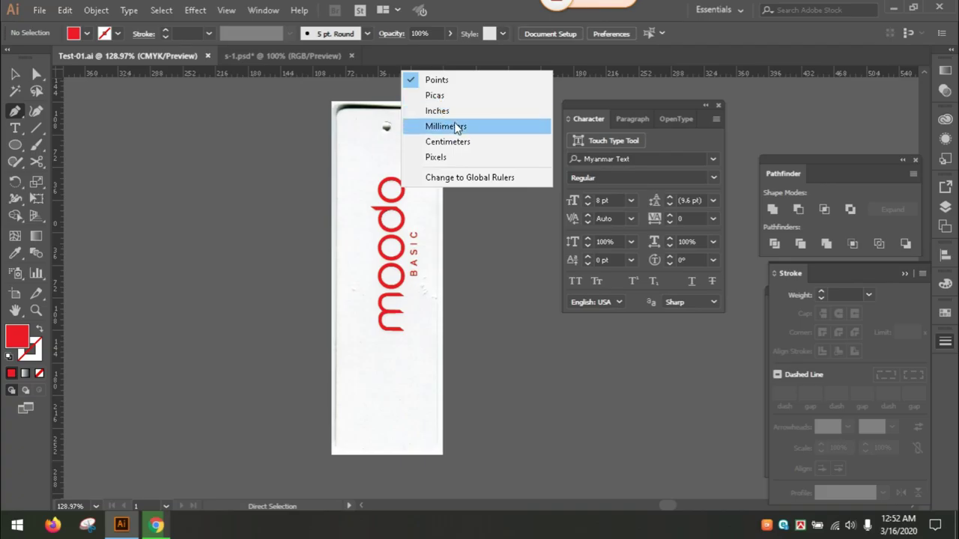
left_click(459, 127)
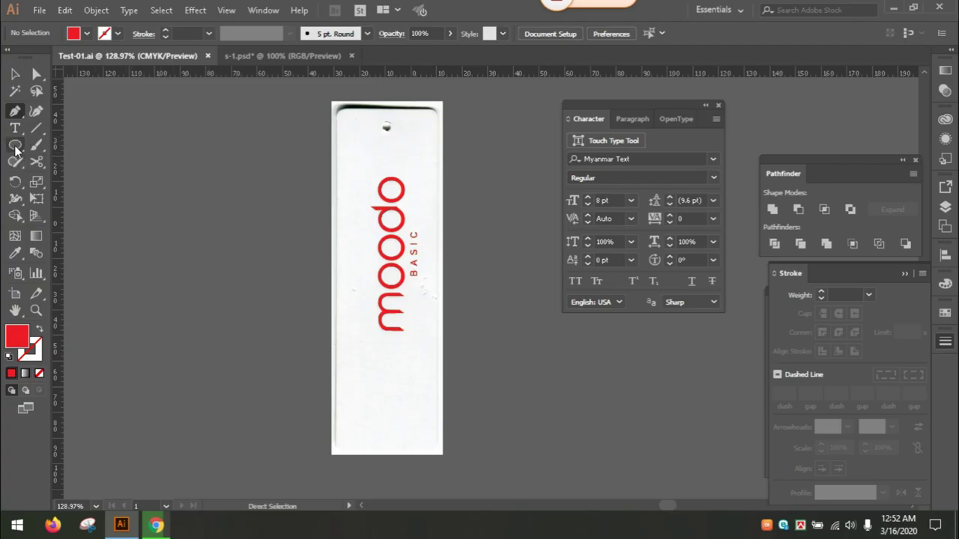
key("m")
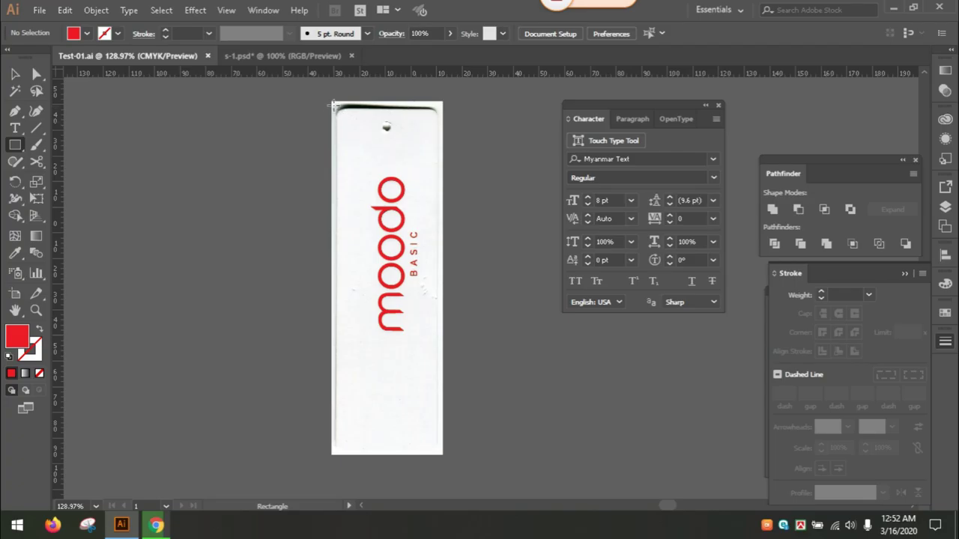
Draw a rectangle over the tag with no fill and a red 1 pt stroke
left_click_drag(333, 102, 442, 454)
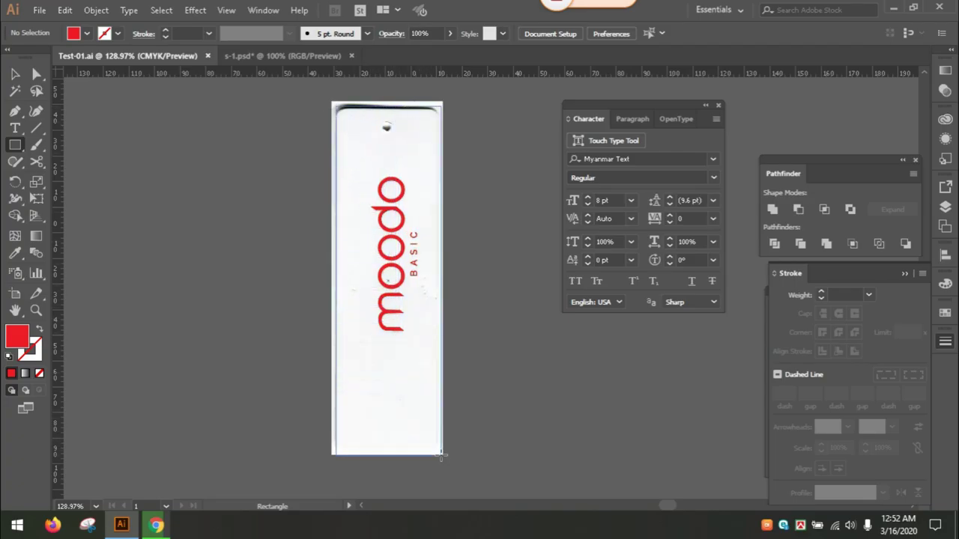
left_click_drag(441, 454, 443, 455)
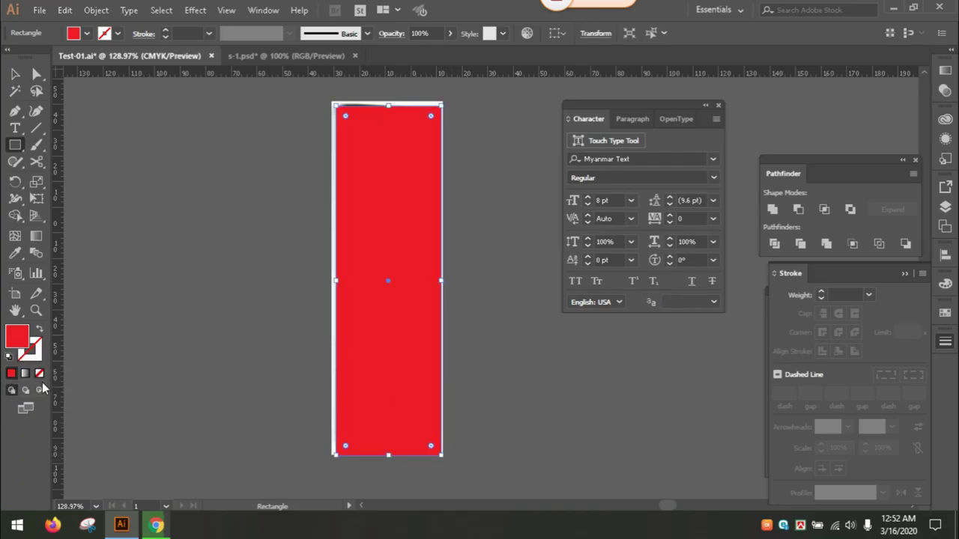
left_click(39, 373)
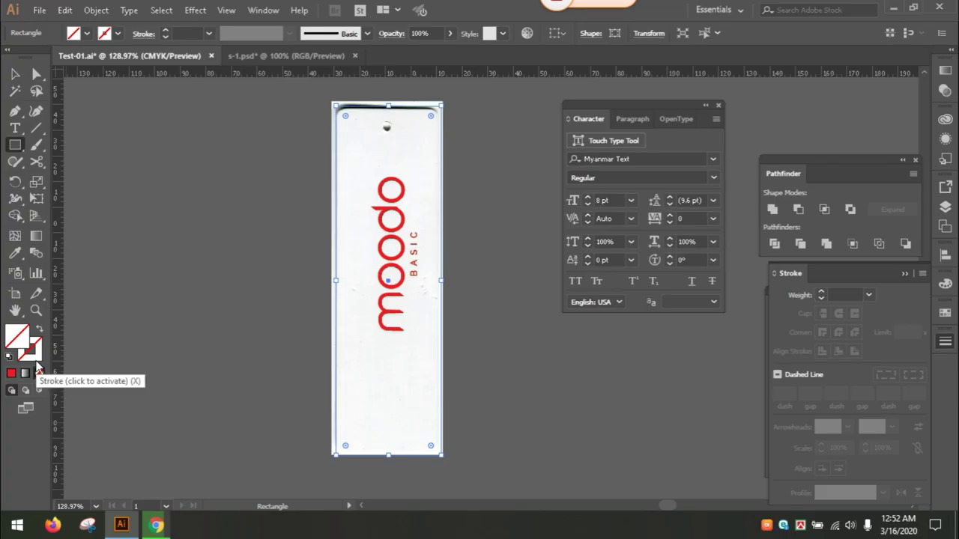
left_click(11, 372)
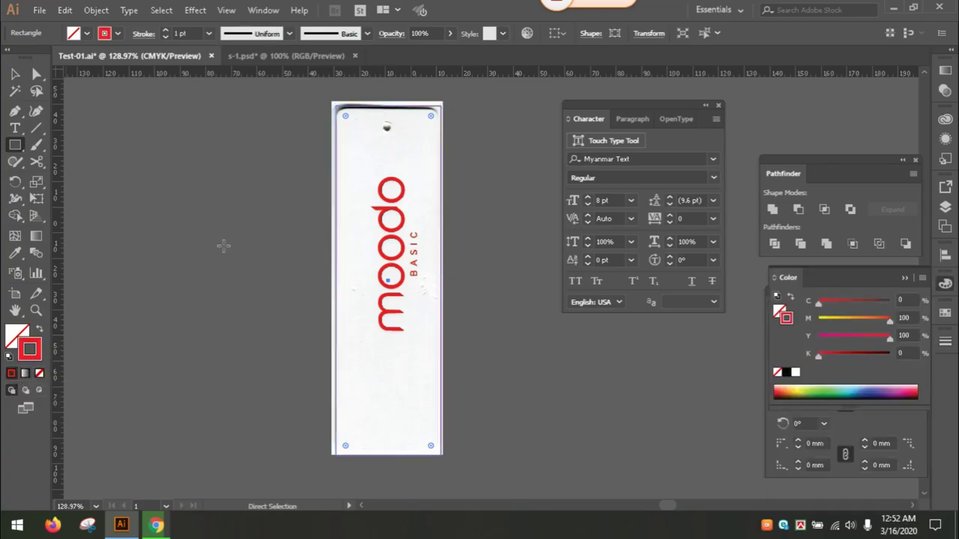
Align the rectangle's top and right edges with the scanned tag's edges
key("ctrl+space")
left_click_drag(375, 106, 422, 157)
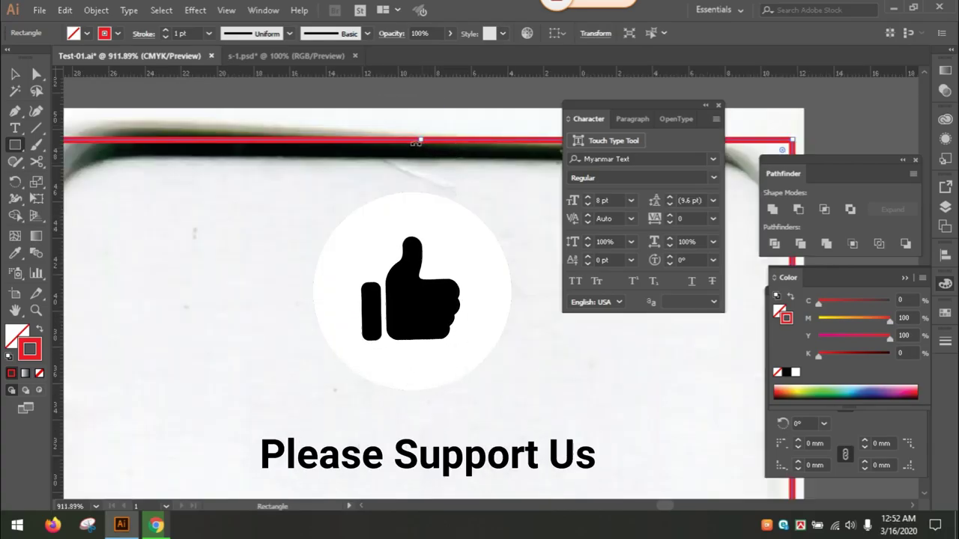
key("v")
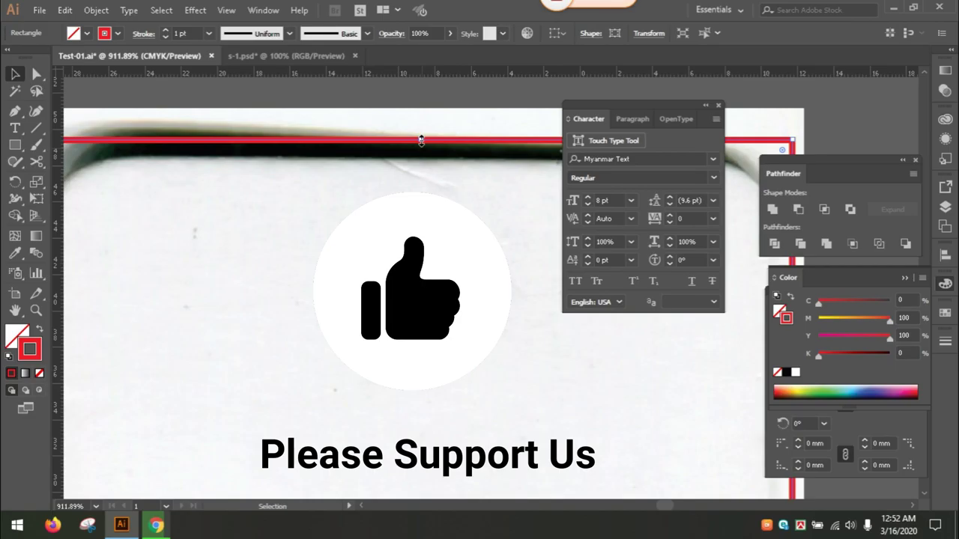
key("Tab")
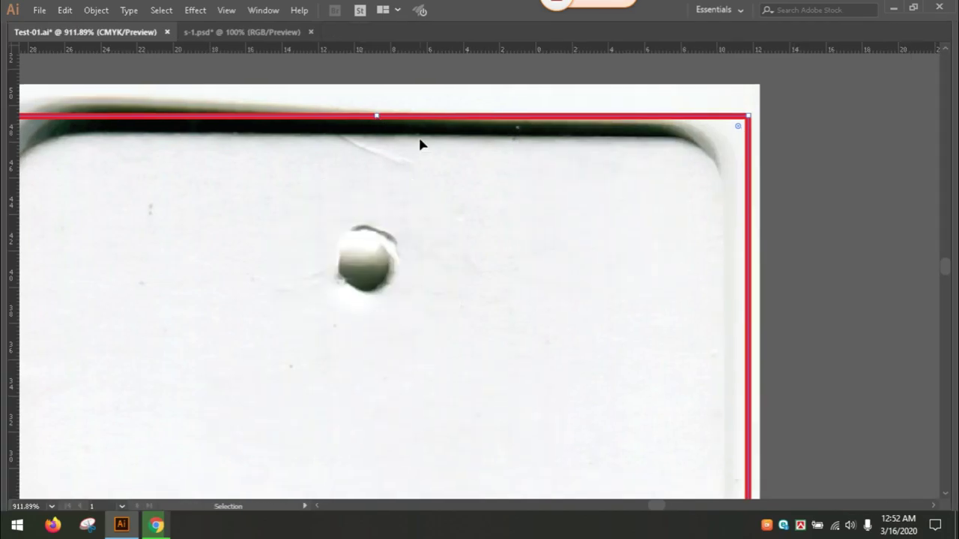
left_click_drag(483, 152, 567, 153)
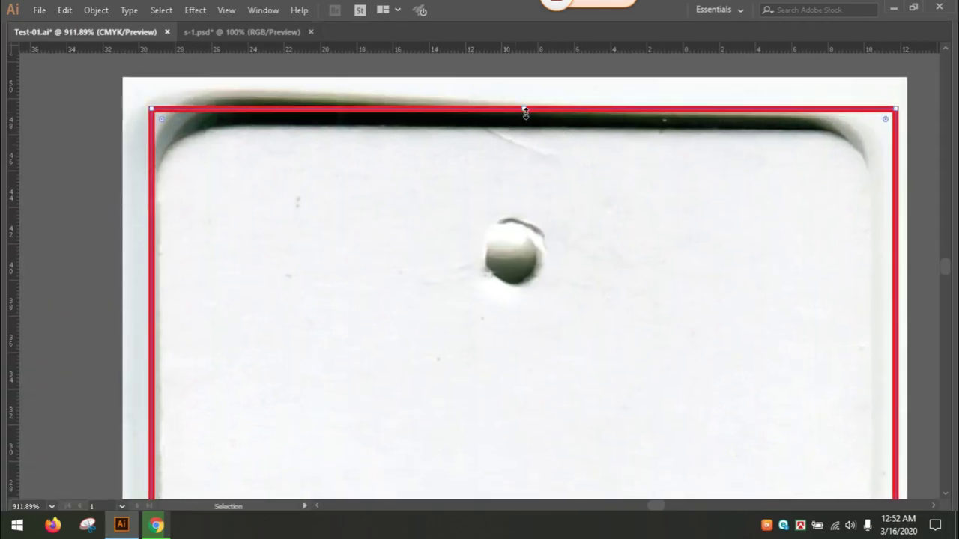
left_click_drag(525, 110, 525, 128)
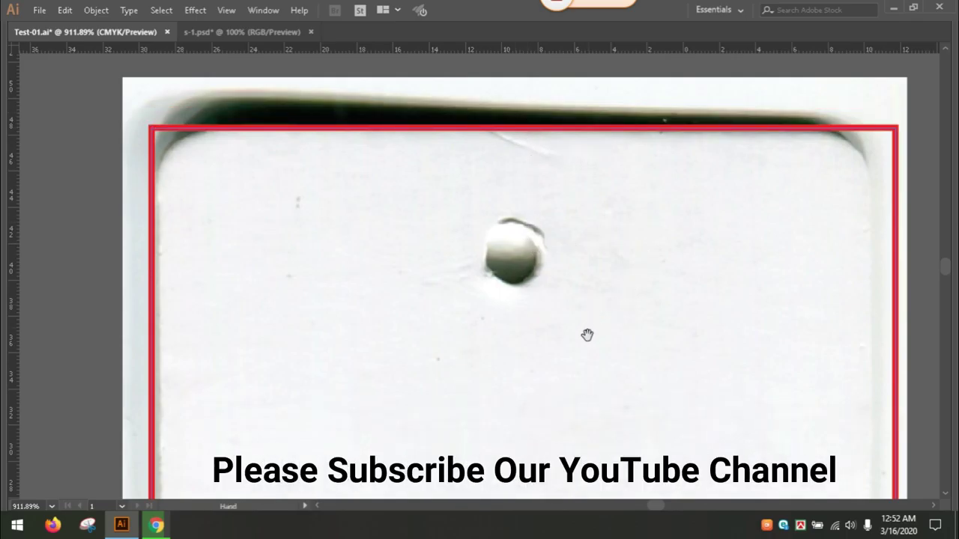
left_click_drag(587, 334, 576, 199)
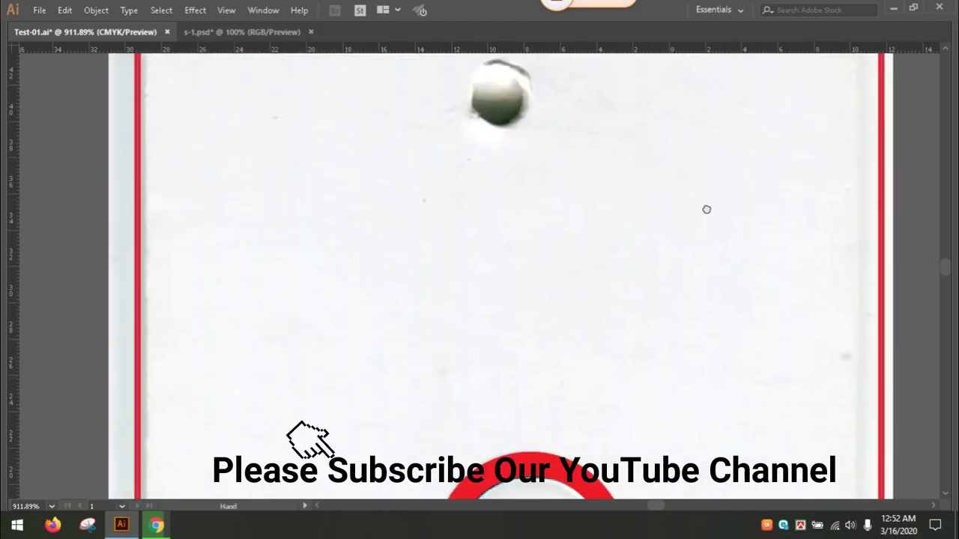
scroll(612, 289, "down", 5)
scroll(612, 290, "down", 5)
scroll(814, 352, "down", 5)
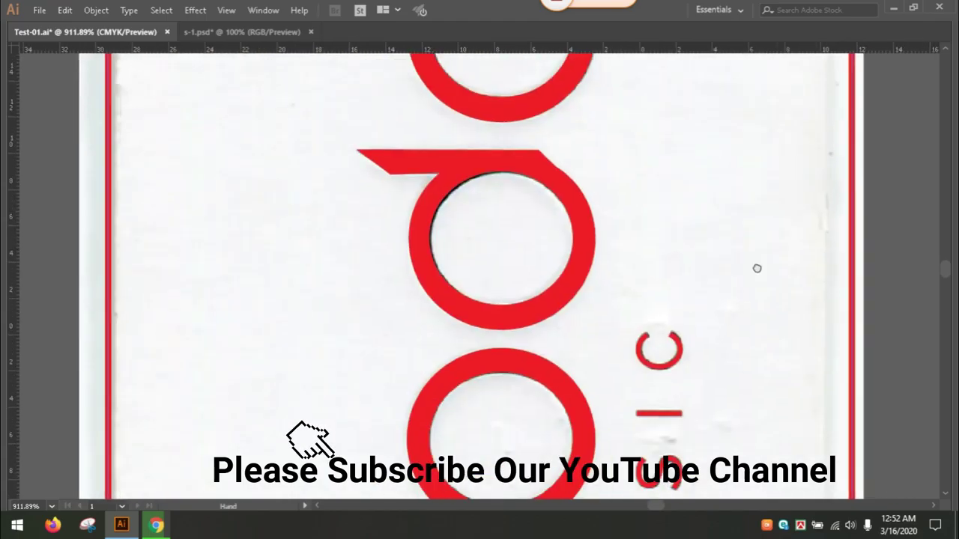
scroll(755, 268, "down", 5)
scroll(747, 367, "down", 5)
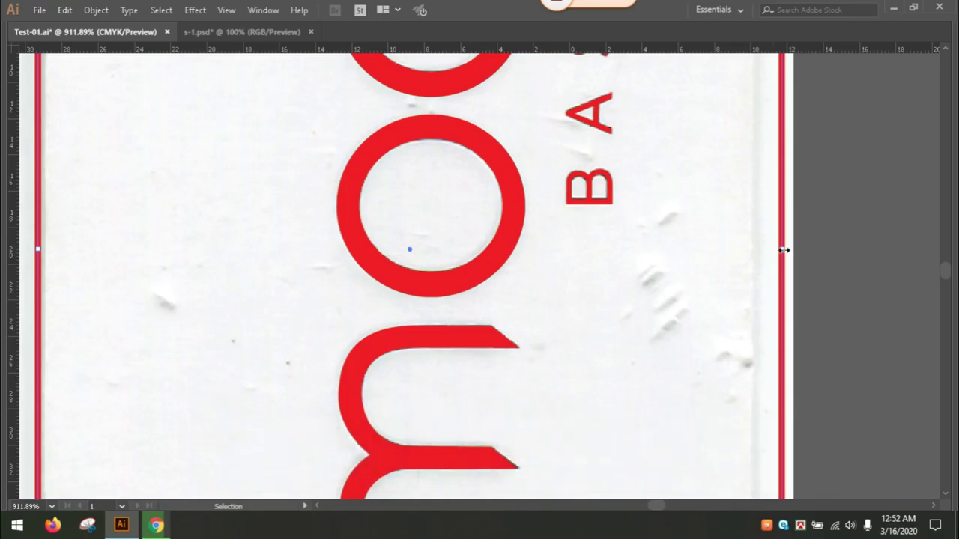
left_click_drag(783, 248, 756, 248)
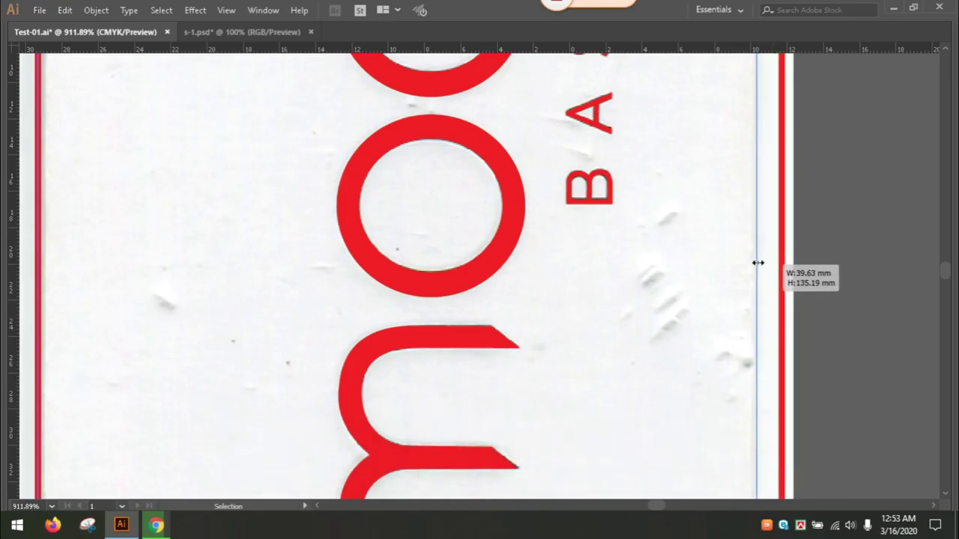
Align the rectangle's left and bottom edges with the scanned tag's edges
scroll(364, 232, "left", 5)
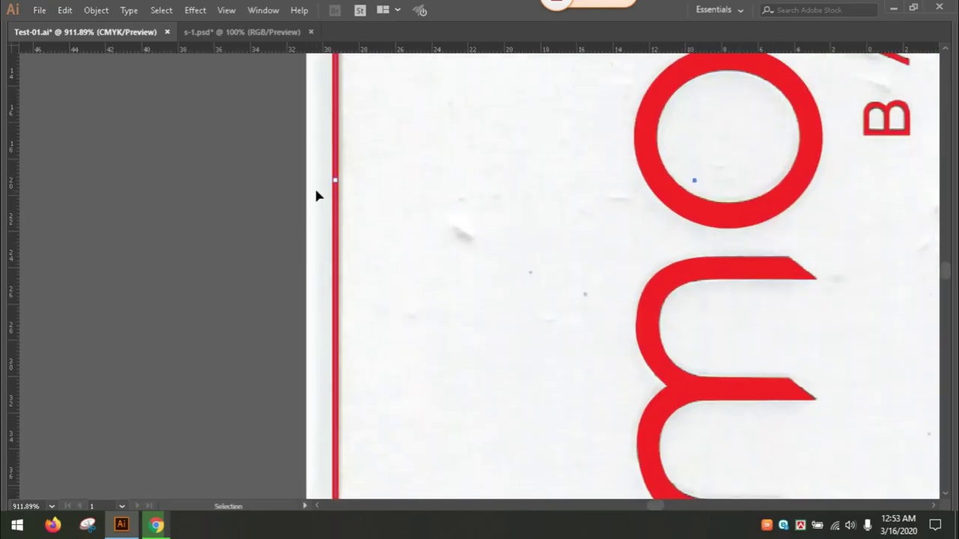
key("z")
left_click_drag(318, 156, 397, 212)
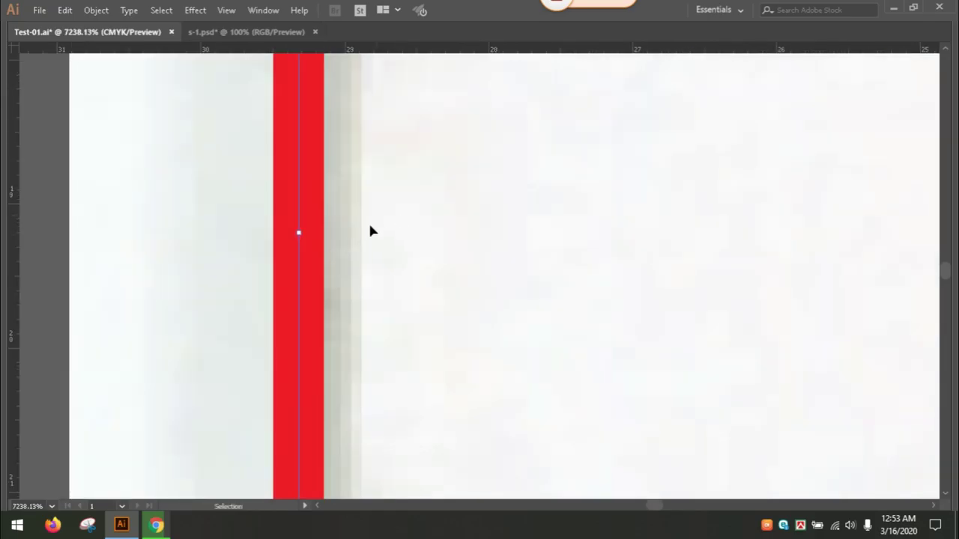
left_click_drag(298, 232, 357, 233)
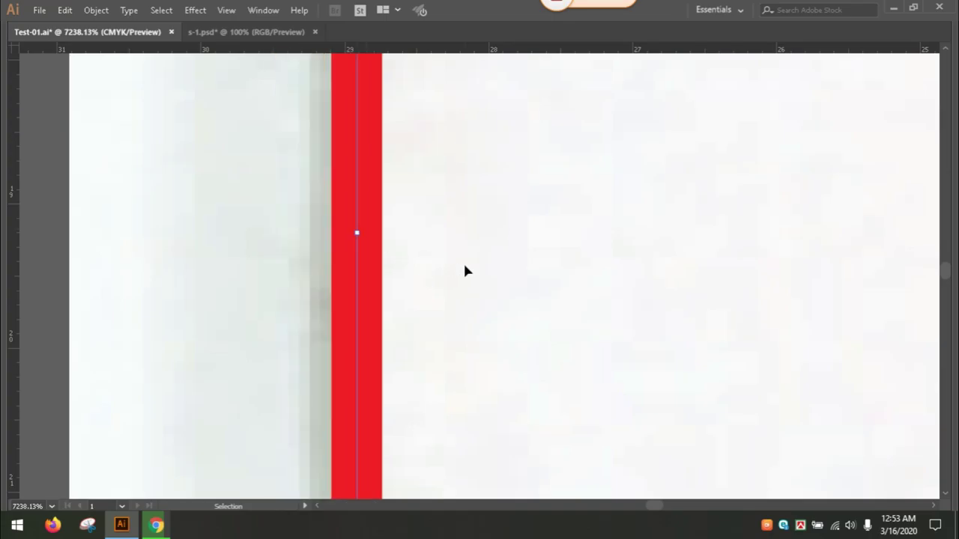
key("a")
scroll(464, 271, "down", 4)
scroll(464, 272, "down", 3)
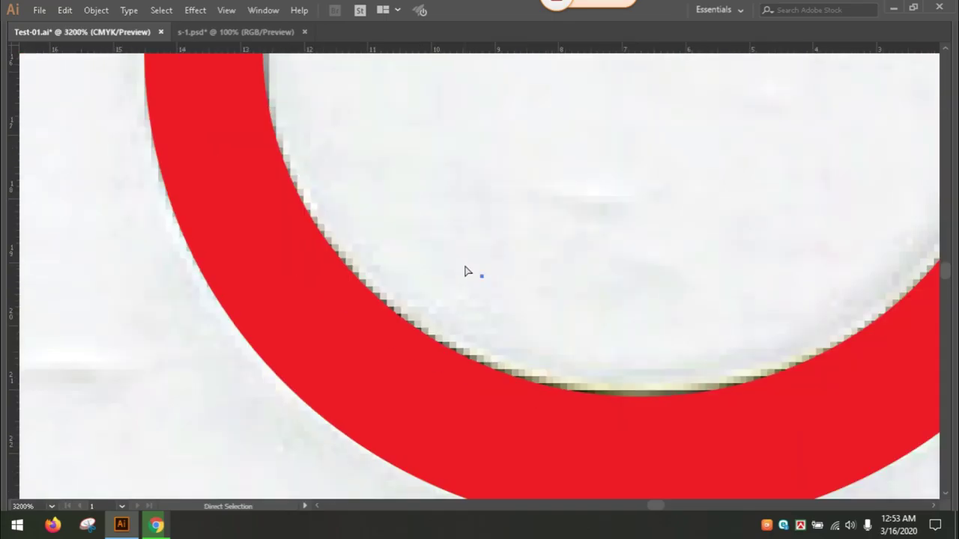
scroll(465, 271, "down", 2)
key("v")
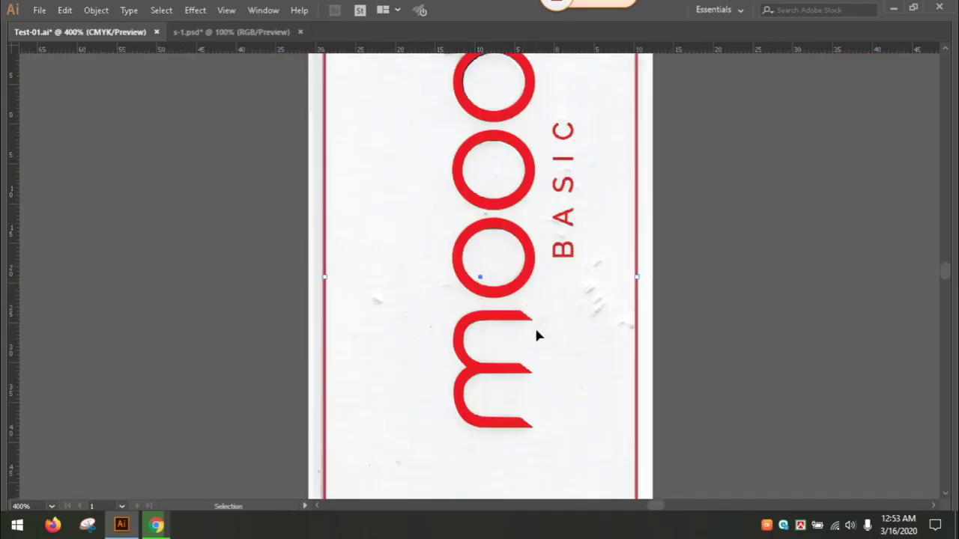
scroll(479, 284, "right", 2)
scroll(442, 401, "down", 3)
scroll(442, 401, "down", 3)
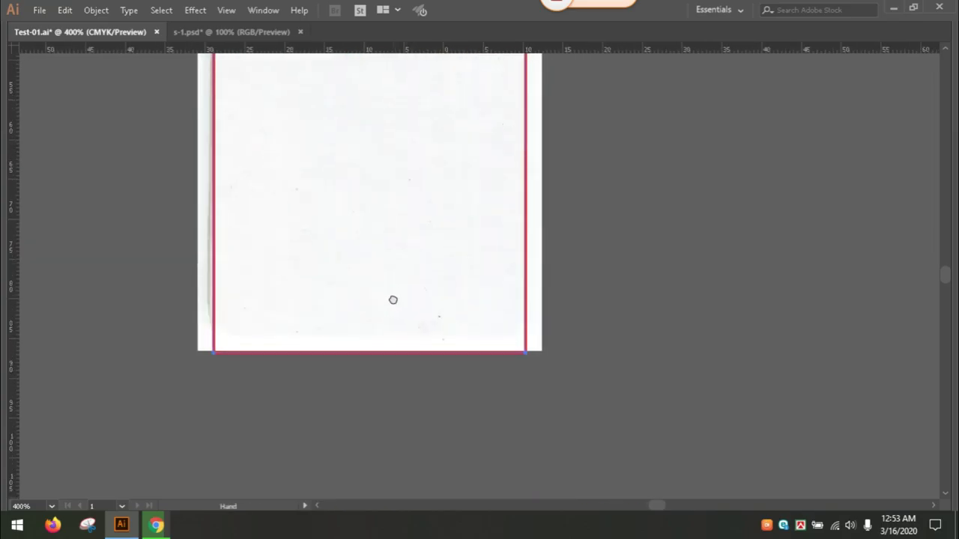
key("z")
left_click_drag(352, 291, 406, 366)
key("v")
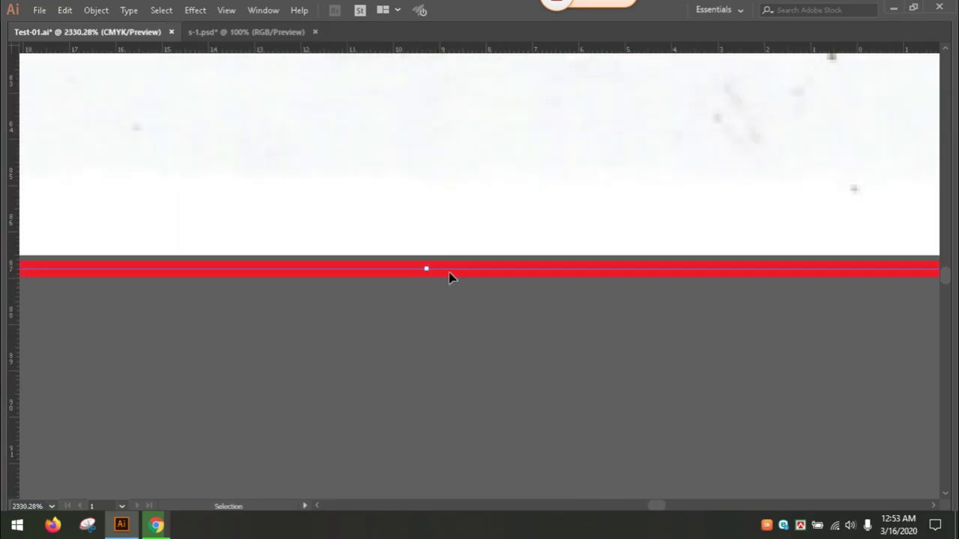
left_click_drag(424, 267, 426, 257)
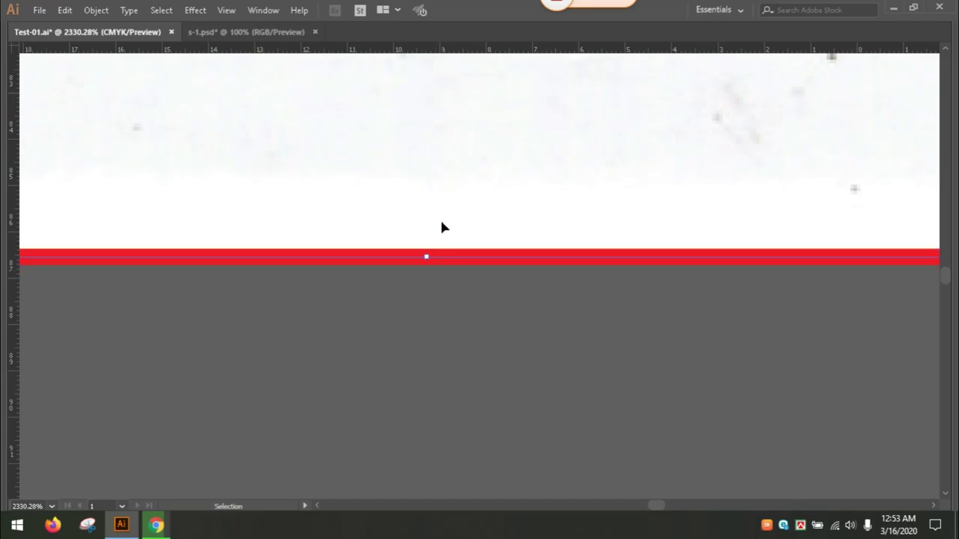
Zoom back out, then zoom in on the tag's top corners
key("a")
key("ctrl+minus")
key("ctrl+minus")
key("ctrl+minus")
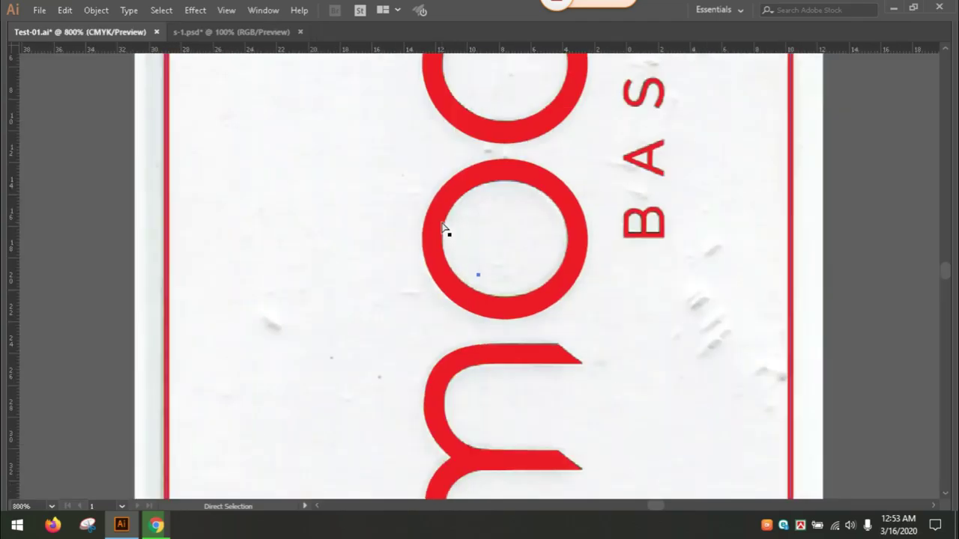
key("ctrl+minus")
key("ctrl+minus")
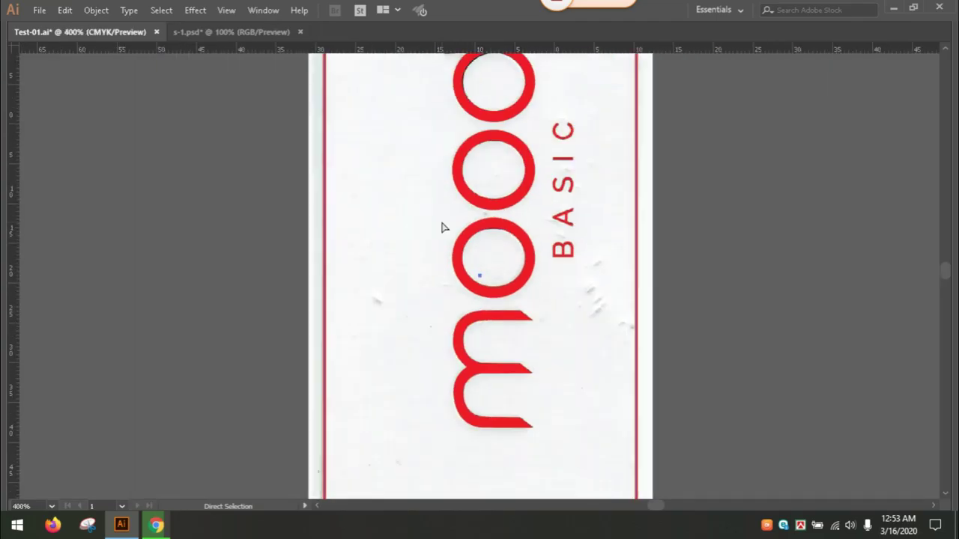
key("ctrl+minus")
key("ctrl+minus")
key("v")
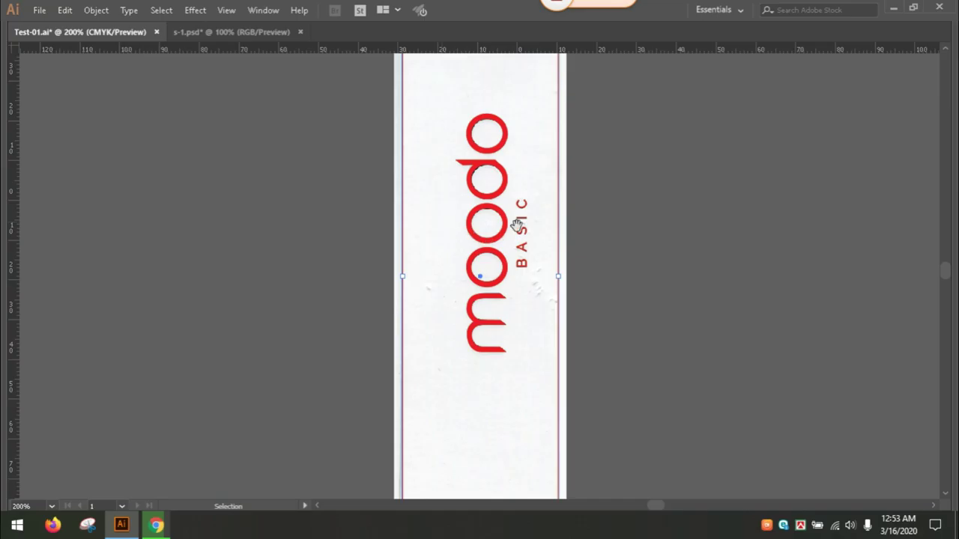
left_click_drag(517, 225, 511, 381)
key("z")
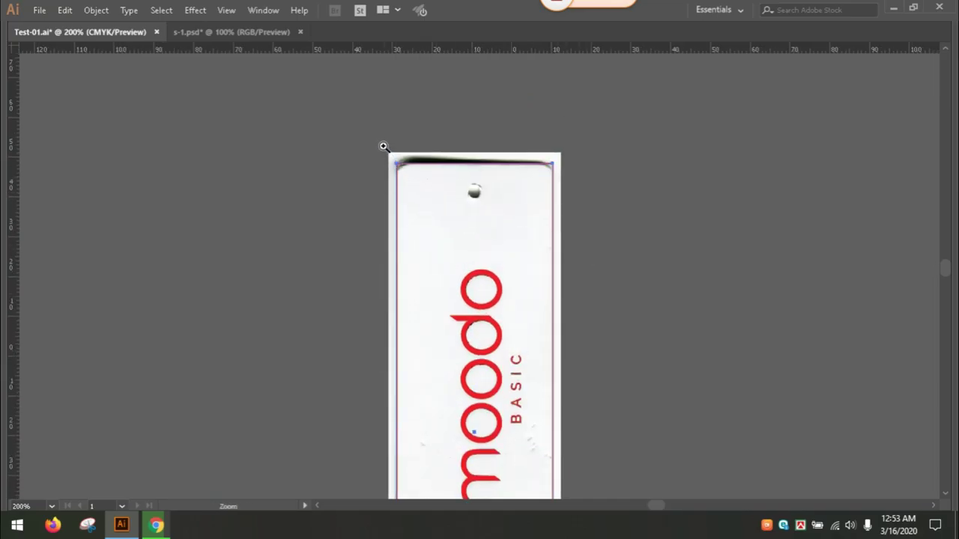
left_click_drag(383, 147, 607, 262)
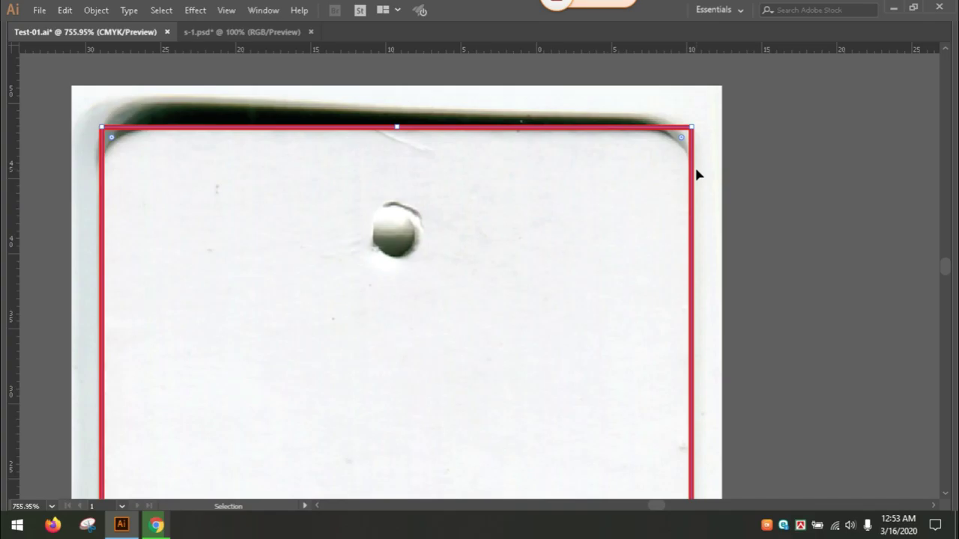
Drag the red rectangle's live-corner widget inward so its corners follow the tag's curves
left_click(162, 95)
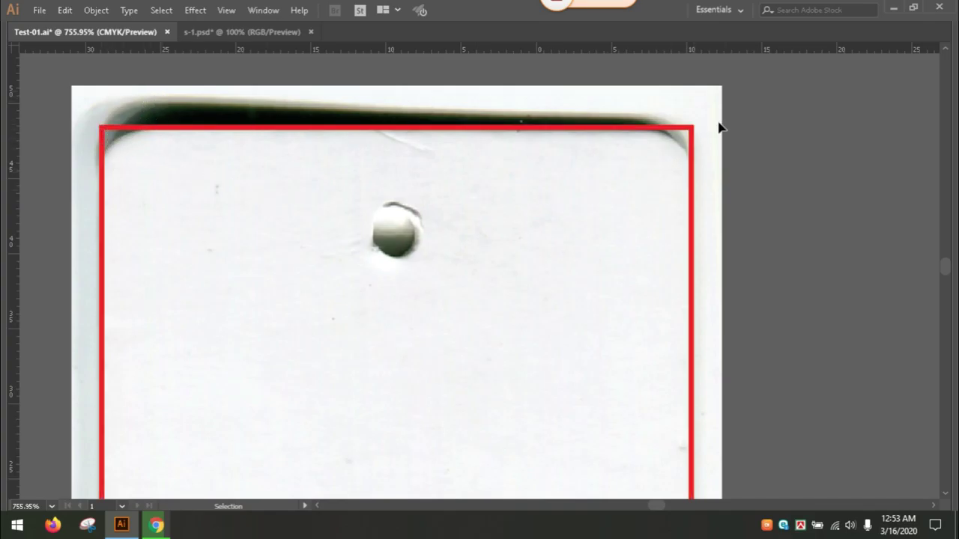
left_click(134, 131)
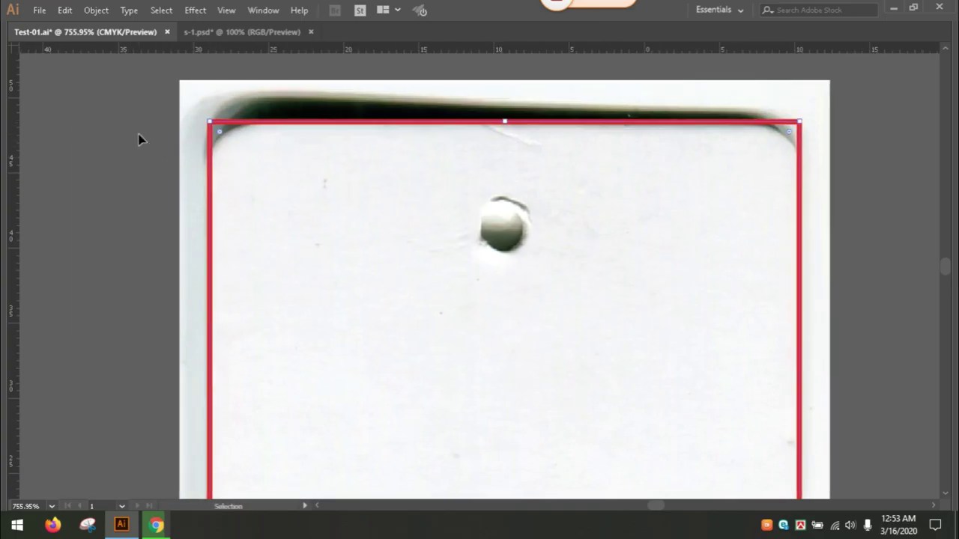
left_click(216, 136)
left_click_drag(239, 158, 247, 174)
left_click_drag(248, 177, 248, 177)
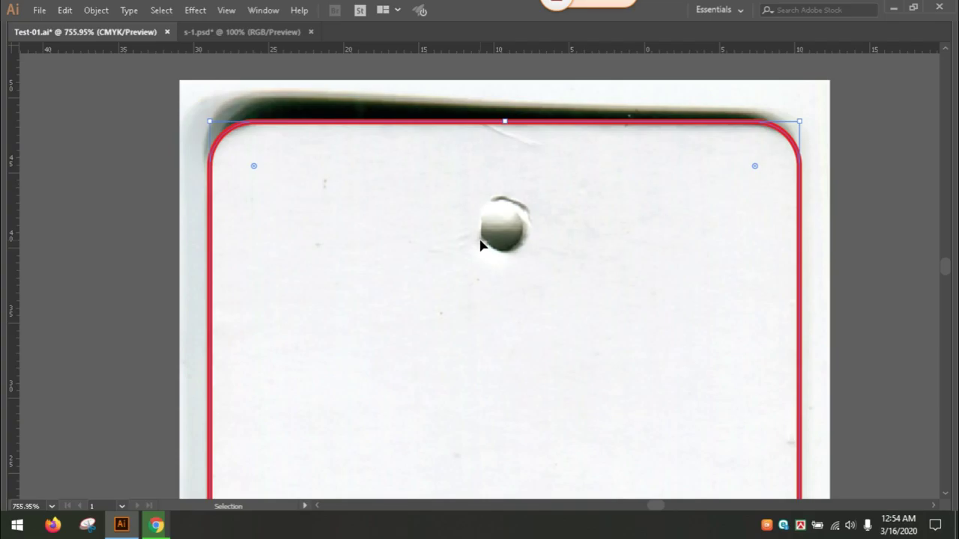
left_click_drag(594, 272, 535, 235)
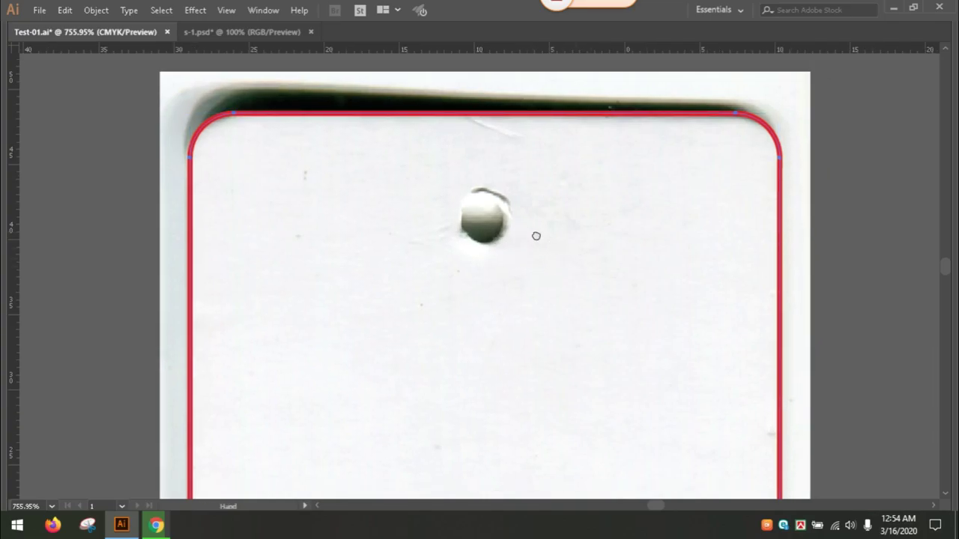
left_click(809, 207)
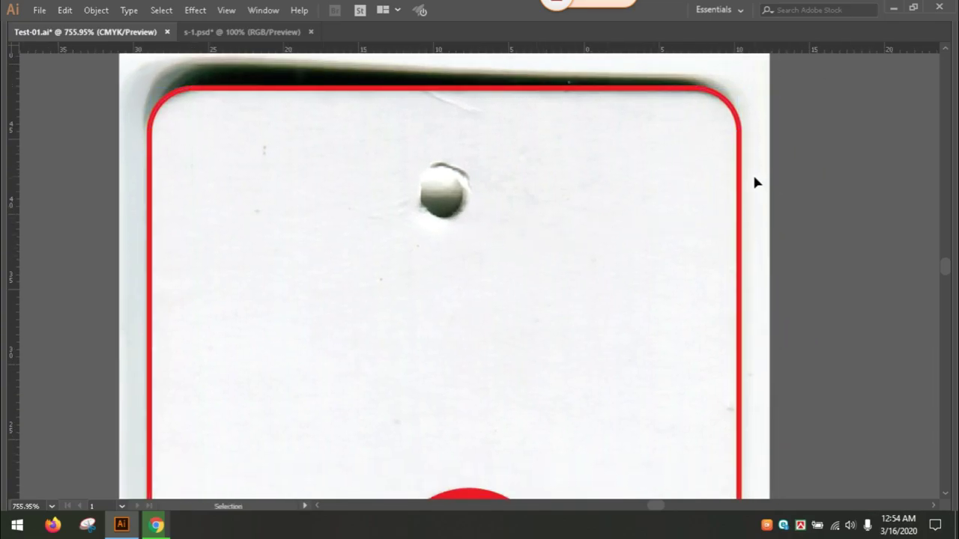
Set the red rounded rectangle to W 40 mm and H 135 mm in Transform
key("Tab")
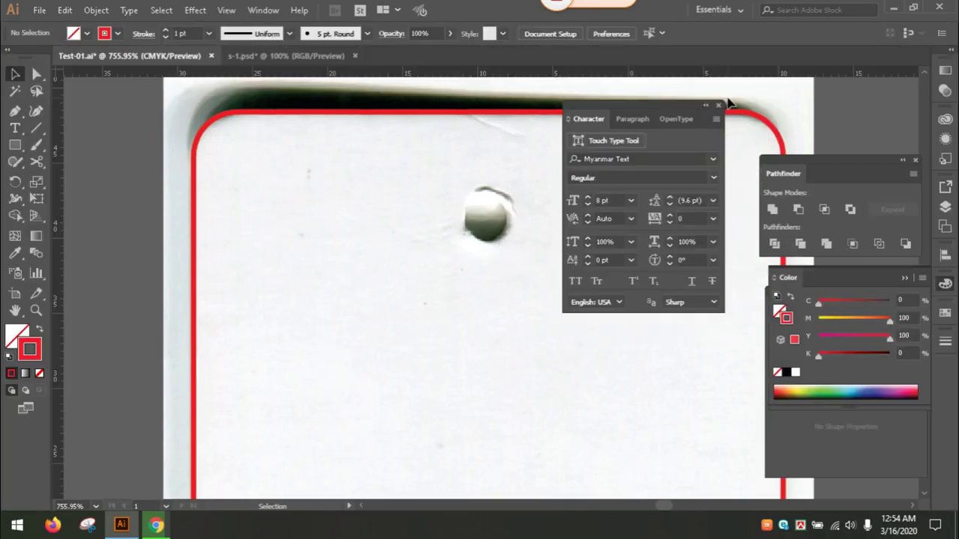
left_click(389, 117)
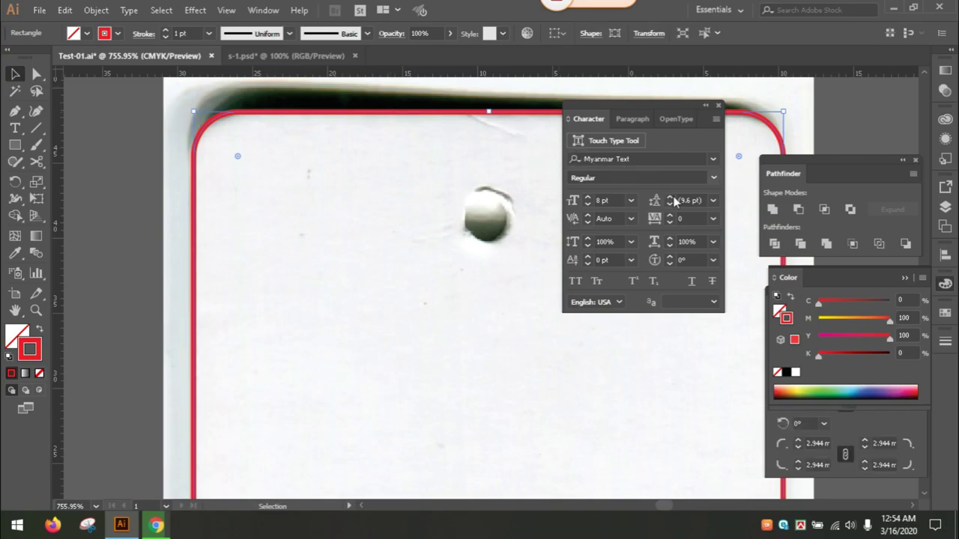
left_click(775, 417)
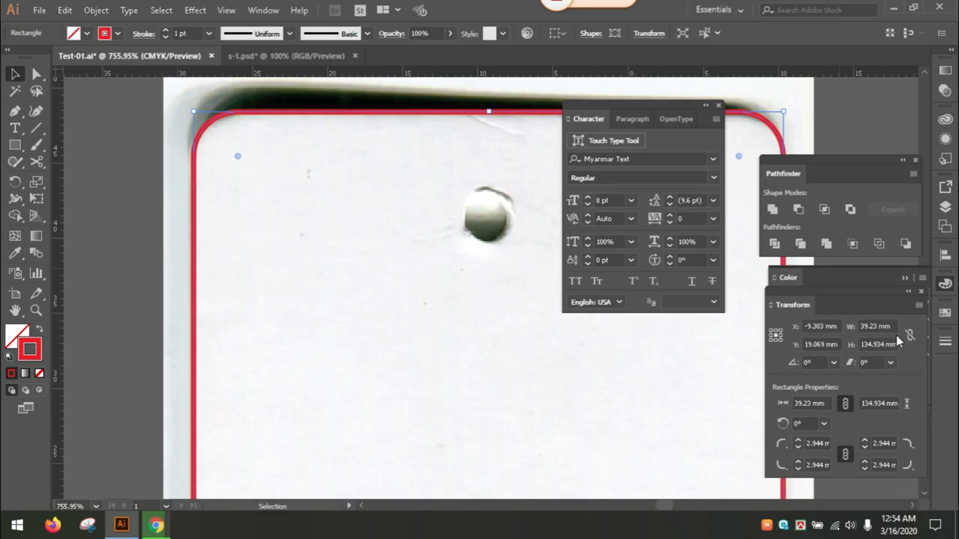
left_click(888, 325)
left_click_drag(888, 324, 856, 328)
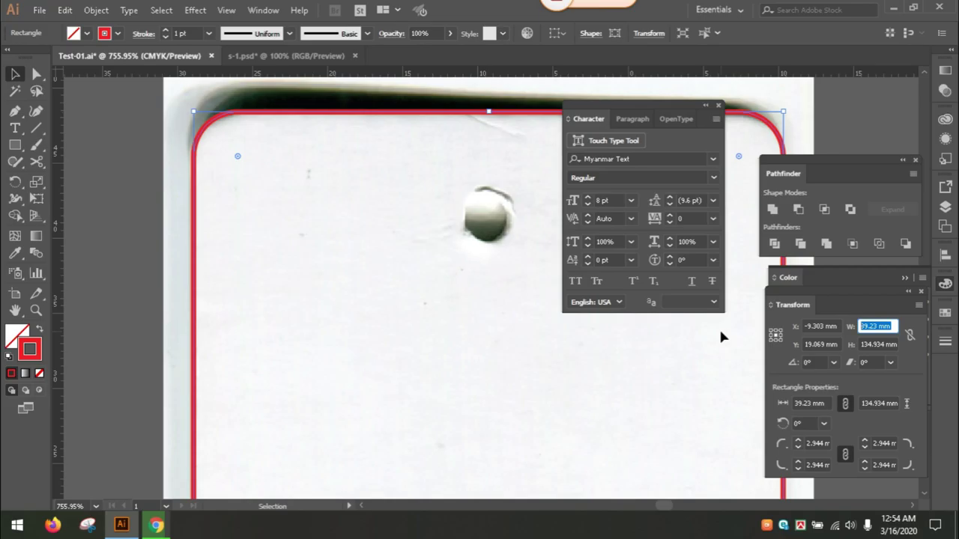
type("40")
key("Tab")
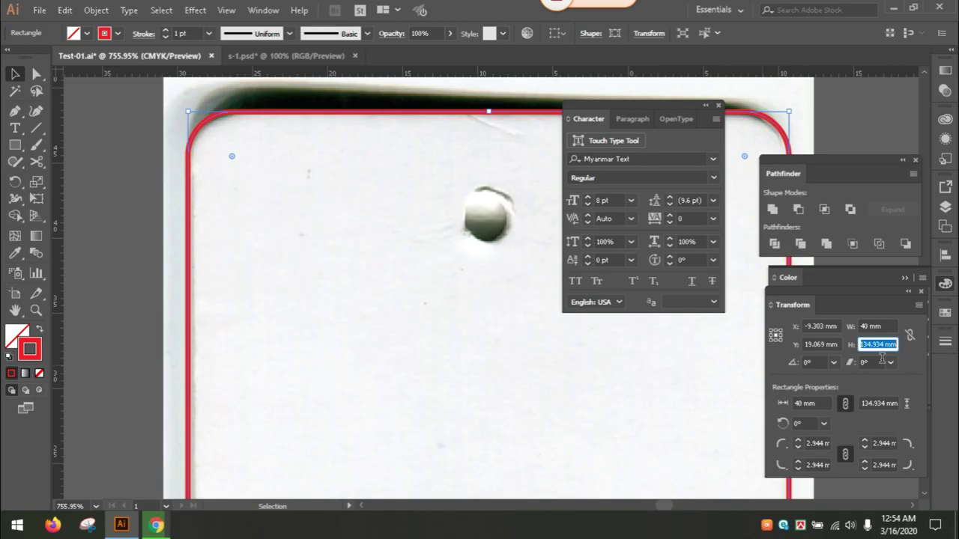
type("135")
key("Return")
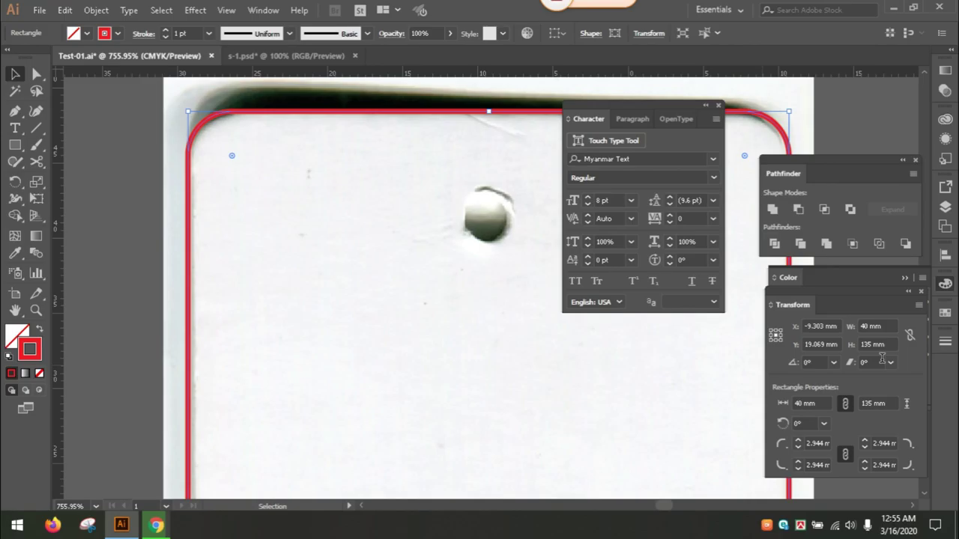
Check the resized outline's corners and edges against the scan, ending zoomed on the punched hole
key("ctrl+minus")
key("ctrl+minus")
key("ctrl+minus")
key("ctrl+minus")
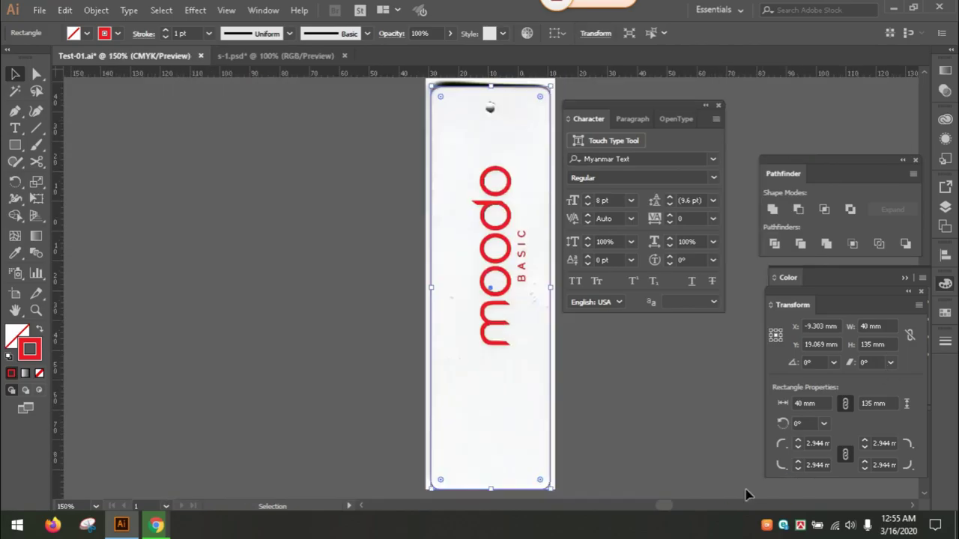
left_click(592, 410)
left_click_drag(594, 402, 427, 359)
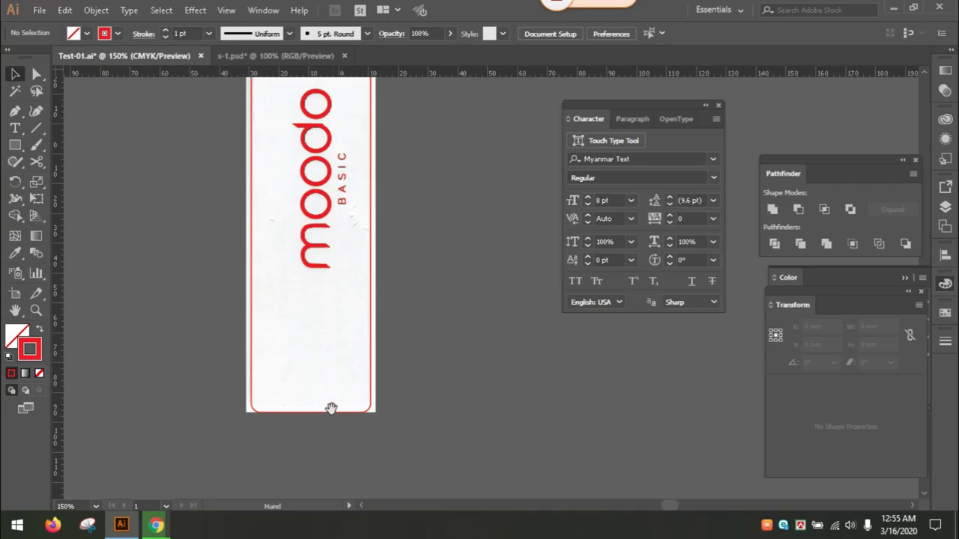
left_click_drag(322, 390, 428, 453)
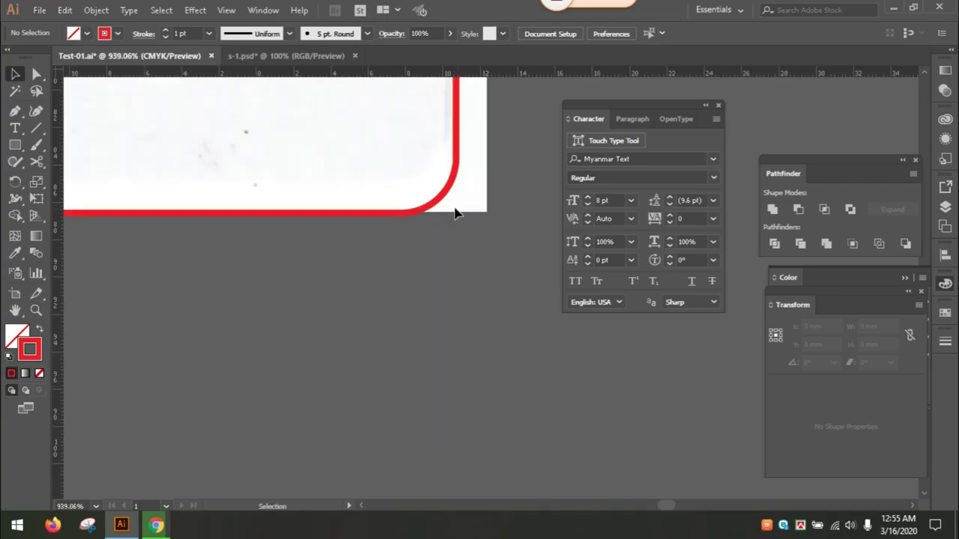
left_click_drag(424, 180, 425, 398)
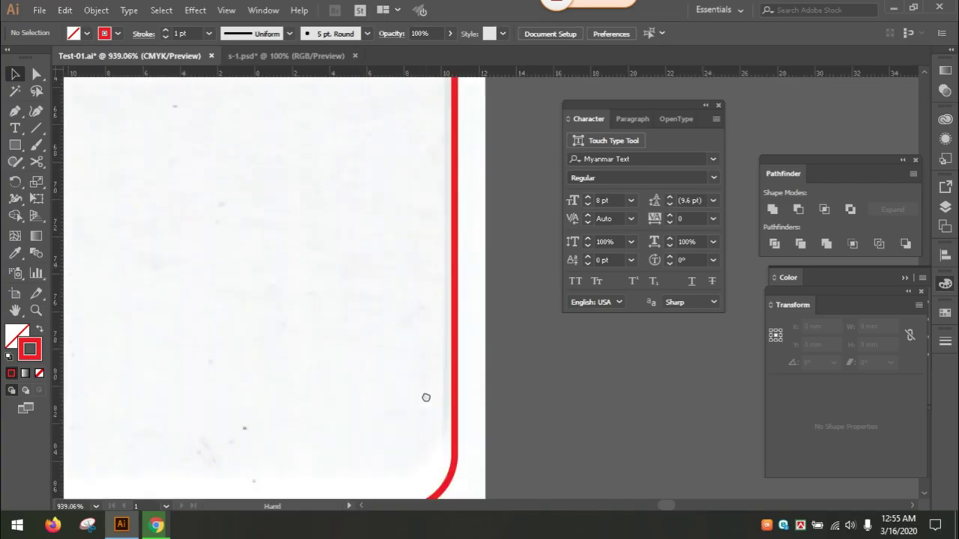
scroll(426, 325, "up", 1)
left_click_drag(430, 270, 439, 404)
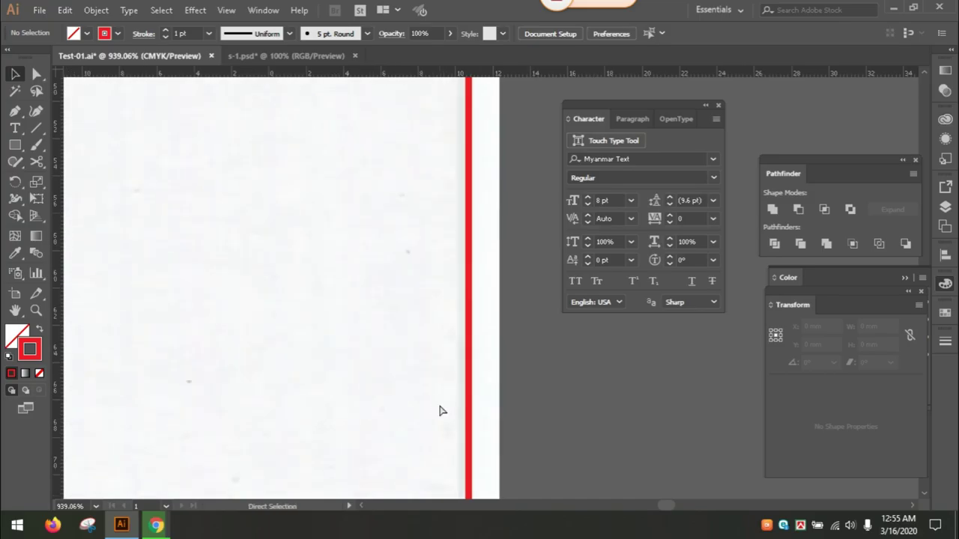
scroll(439, 406, "down", 5)
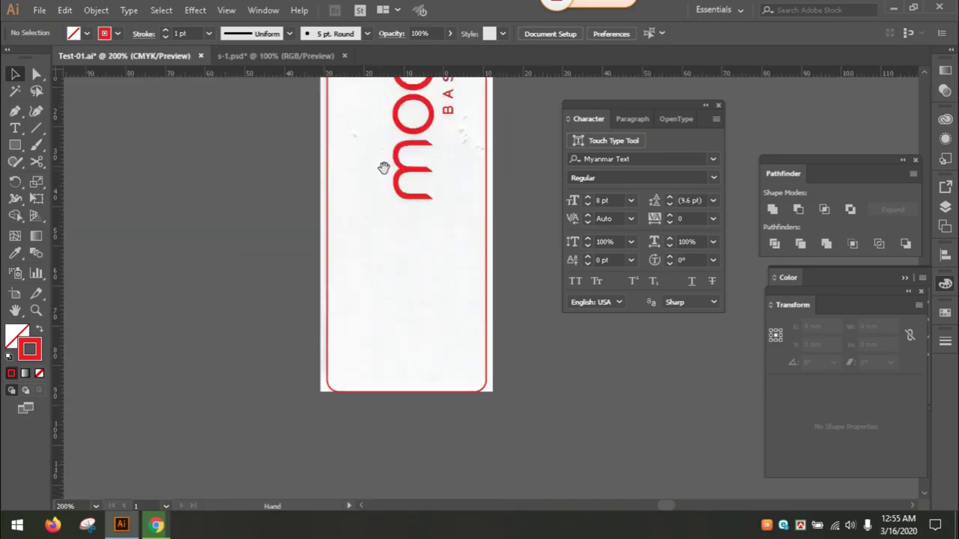
left_click_drag(382, 167, 366, 255)
left_click_drag(349, 122, 382, 173)
Draw a circle over the punched hole with the Ellipse tool
left_click_drag(475, 226, 427, 247)
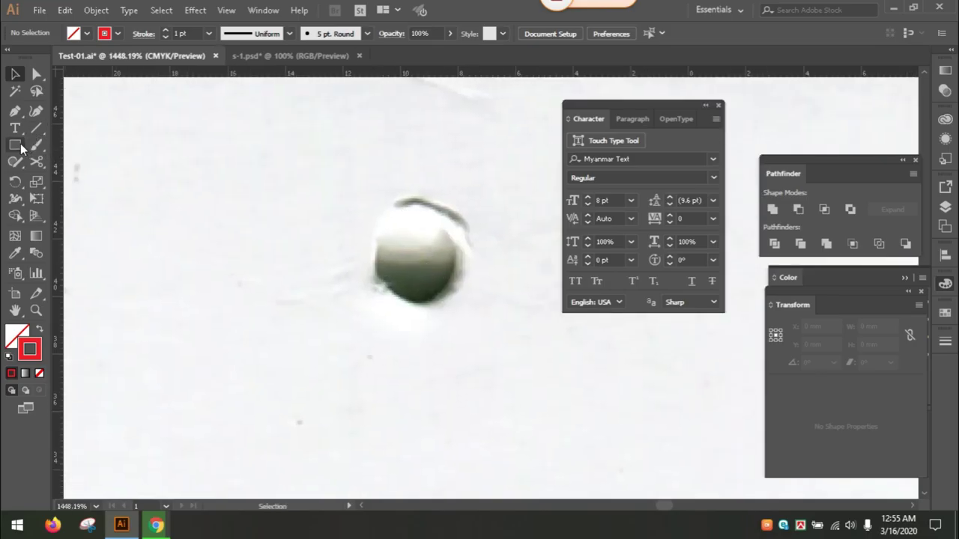
left_click_drag(16, 149, 61, 186)
left_click(60, 186)
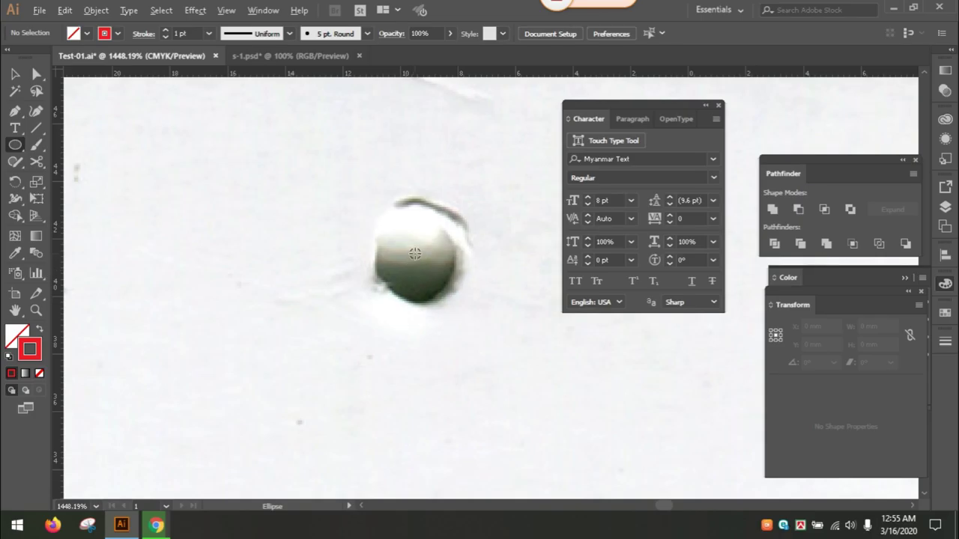
left_click_drag(417, 256, 447, 300)
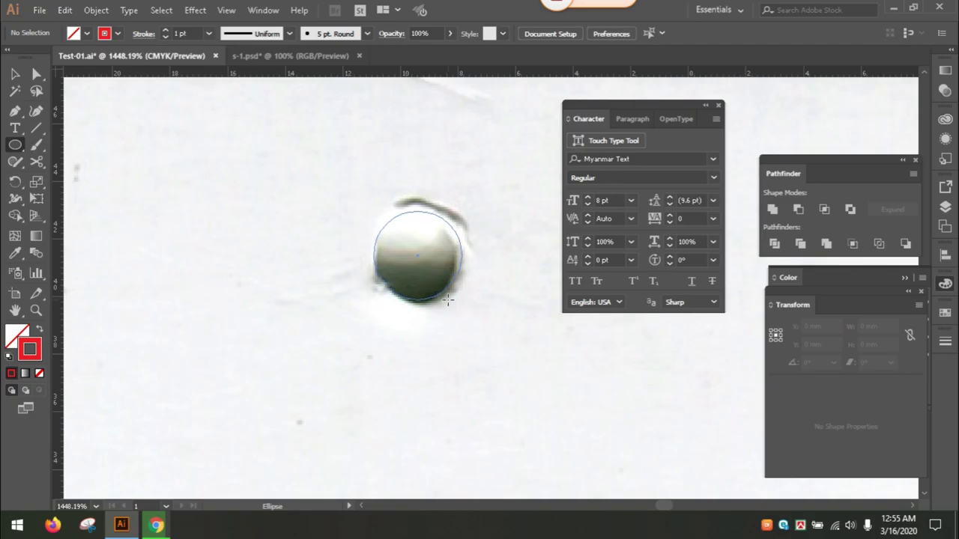
left_click_drag(448, 300, 441, 302)
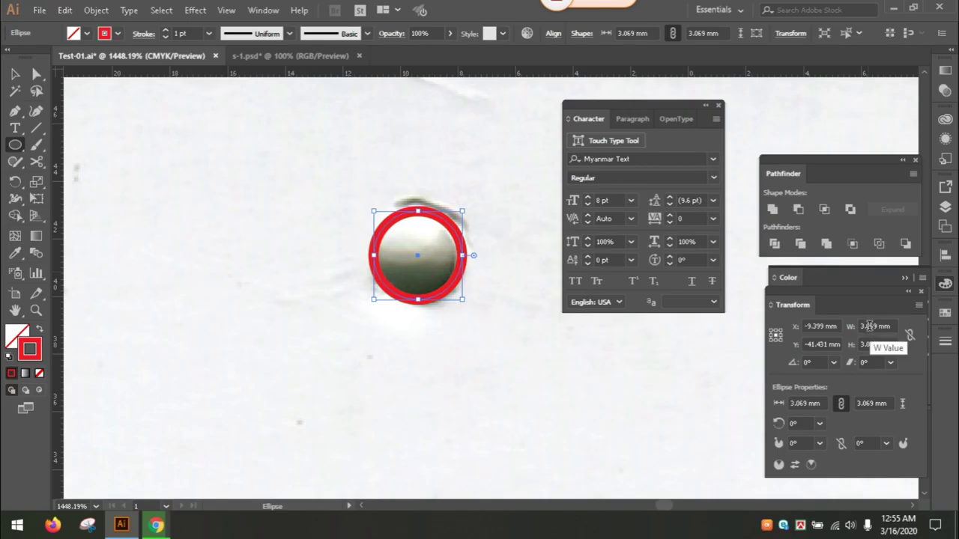
Size the circle to 3 mm by 3 mm, deselect it, and fit the artboard in view
left_click(878, 325)
left_click_drag(889, 326, 858, 328)
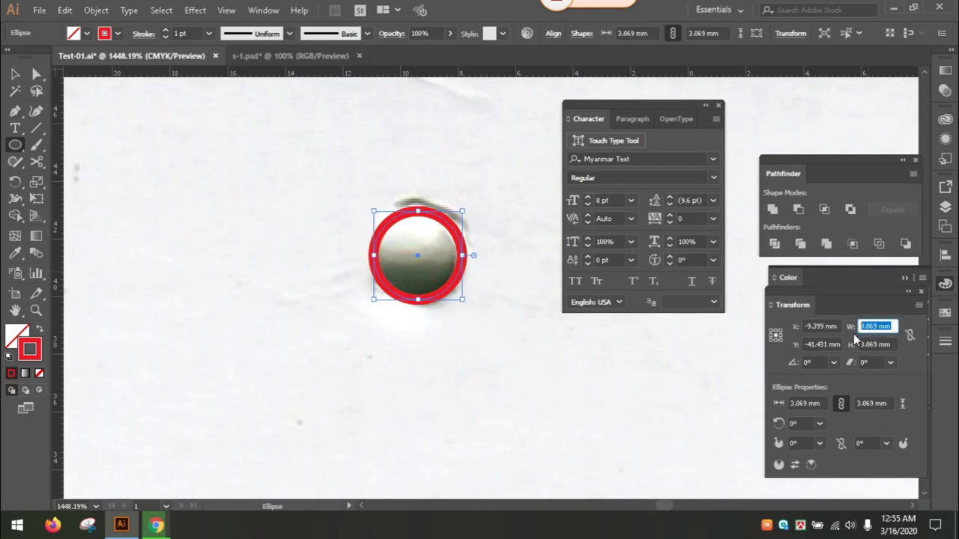
type("3")
key("Tab")
type("3")
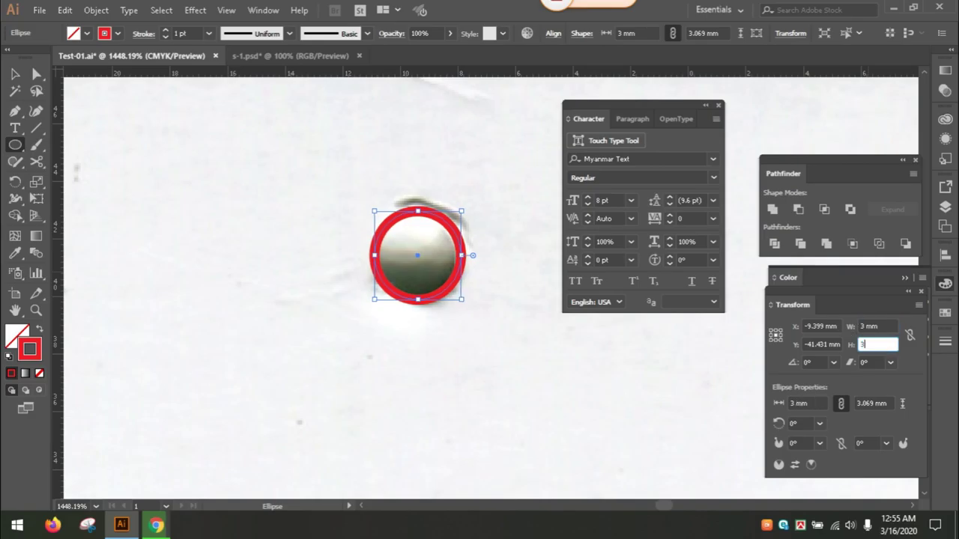
key("Return")
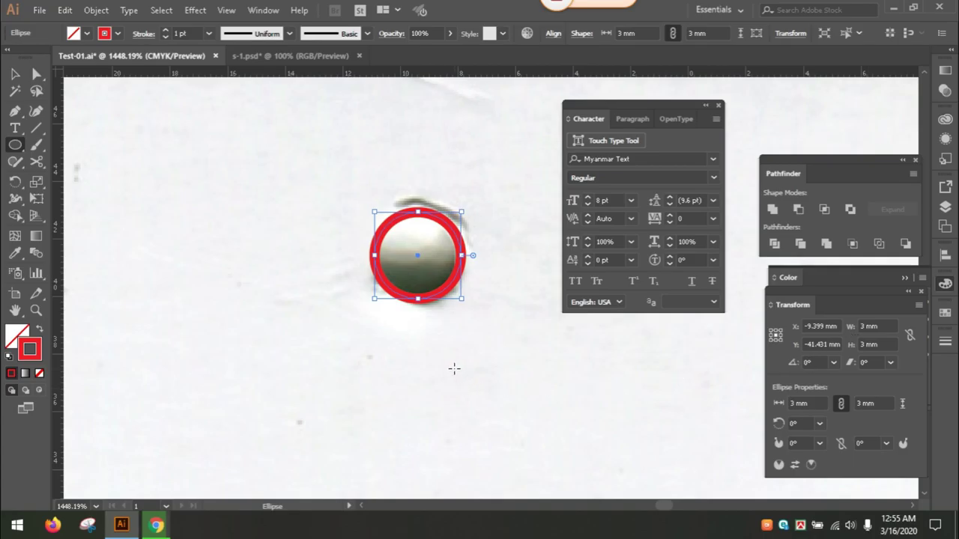
key("v")
key("a")
left_click(454, 370)
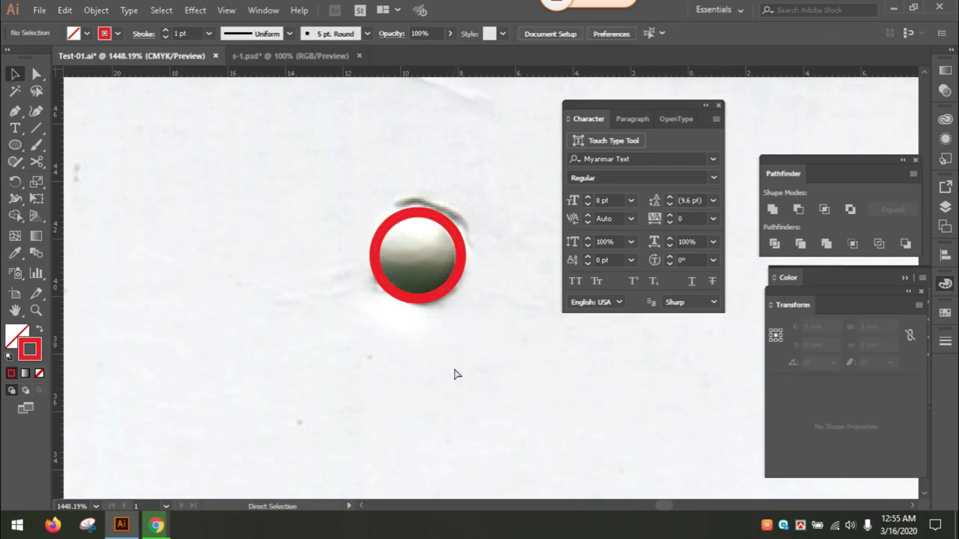
key("ctrl+0")
Marquee-select the traced moodo tag artwork and drag it onto the blank artboard
key("Tab")
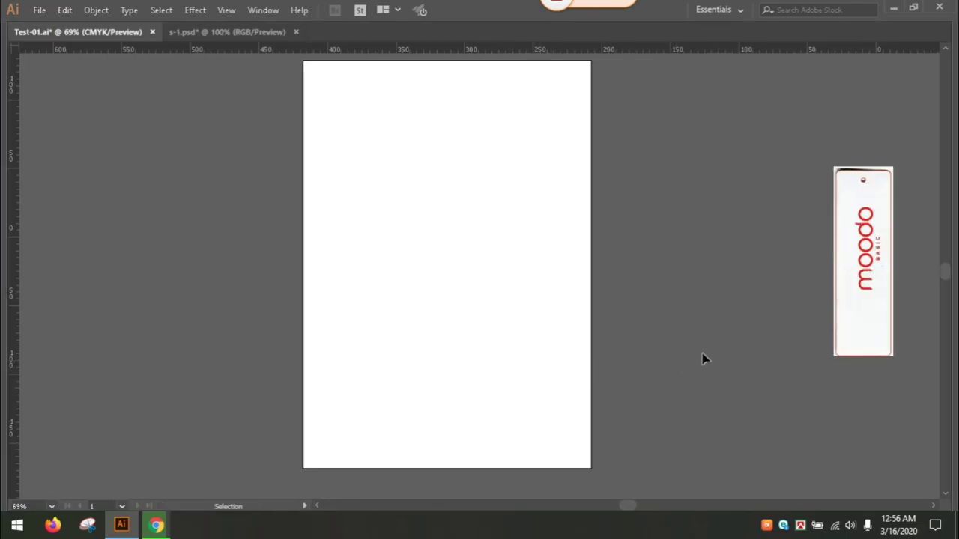
left_click_drag(675, 316, 585, 329)
left_click_drag(706, 150, 845, 411)
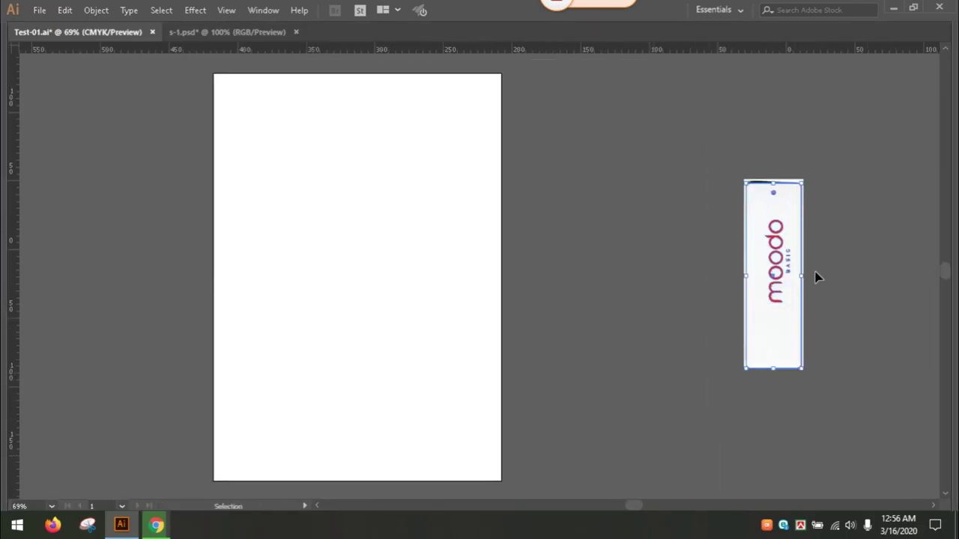
mouse_move(774, 261)
left_mouse_down()
mouse_move(358, 230)
mouse_move(359, 252)
left_mouse_up()
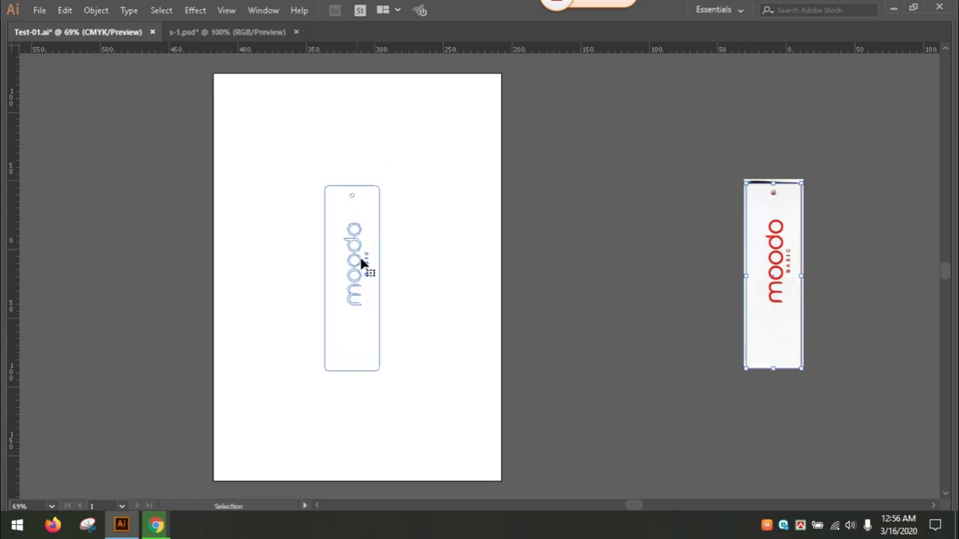
left_click(409, 246)
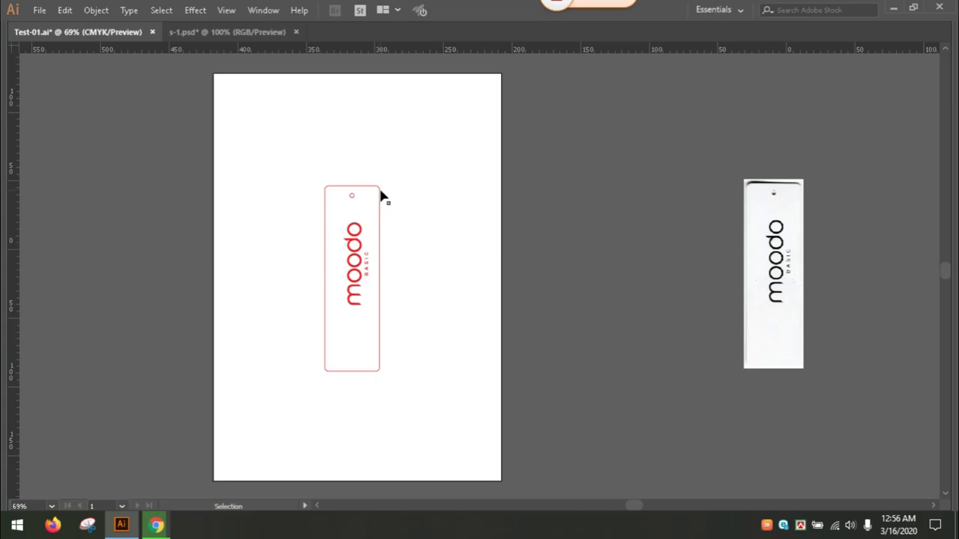
Select only the moodo lettering and show its colour settings, red C0 M100 Y100 K0
left_click(382, 196)
left_click(406, 232)
left_click_drag(402, 354, 336, 215)
mouse_move(409, 322)
left_mouse_down()
mouse_move(361, 343)
mouse_move(360, 333)
left_mouse_up()
key("Tab")
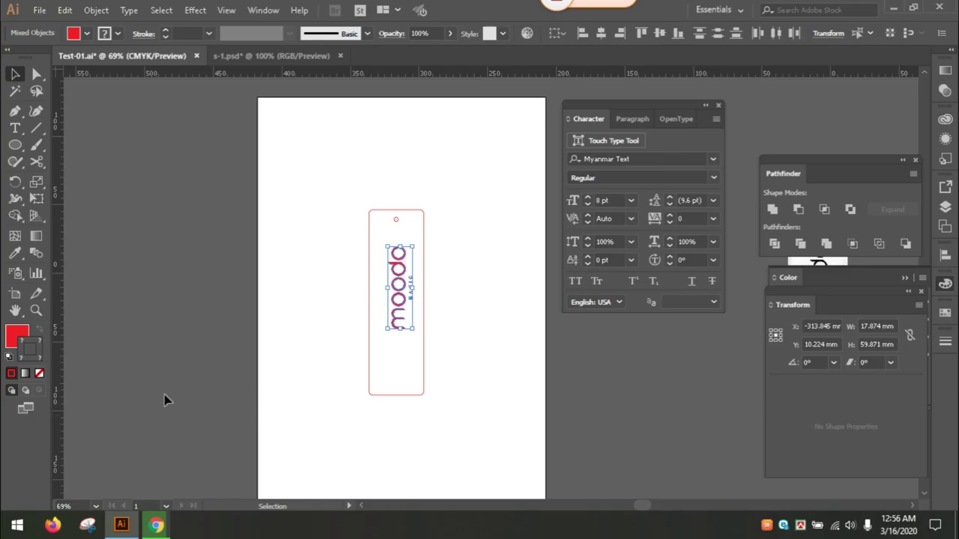
left_click(17, 334)
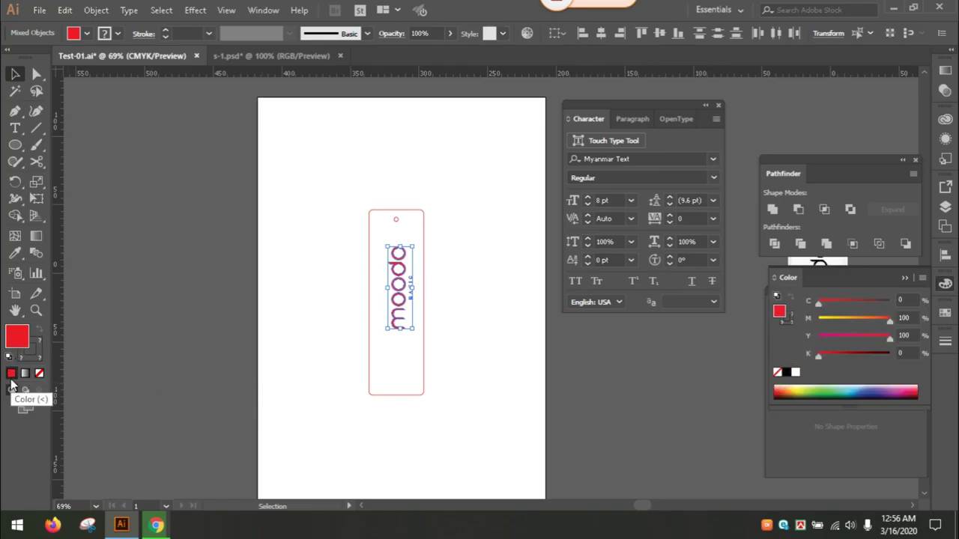
Make the moodo lettering solid black (K100) and zoom in on it
left_click(795, 372)
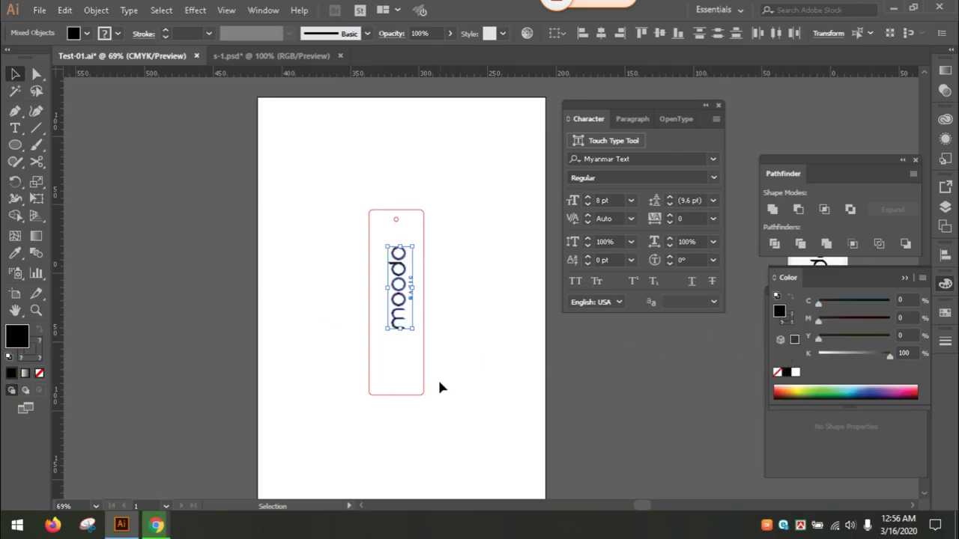
left_click(453, 348)
key("z")
left_click_drag(376, 241, 448, 348)
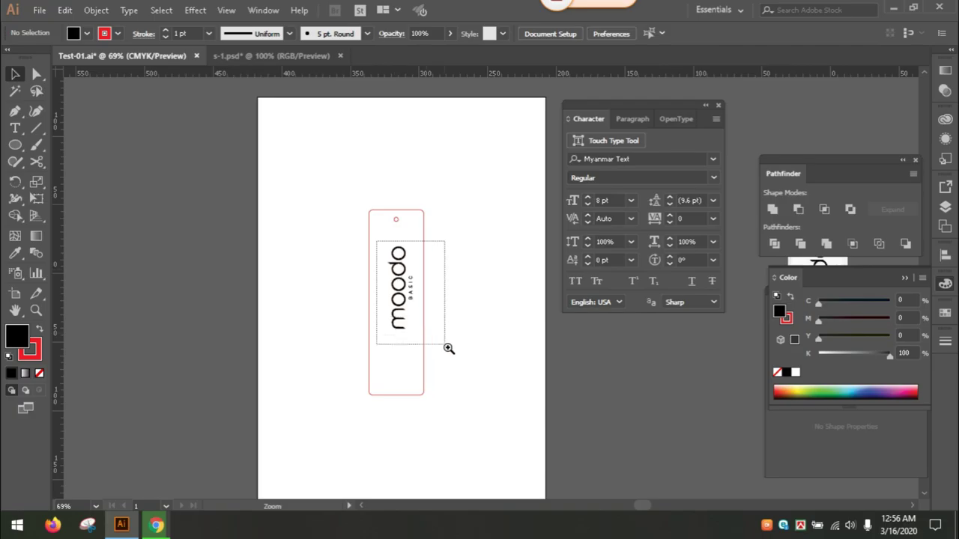
Select the moodo text and set its stroke to None
key("Tab")
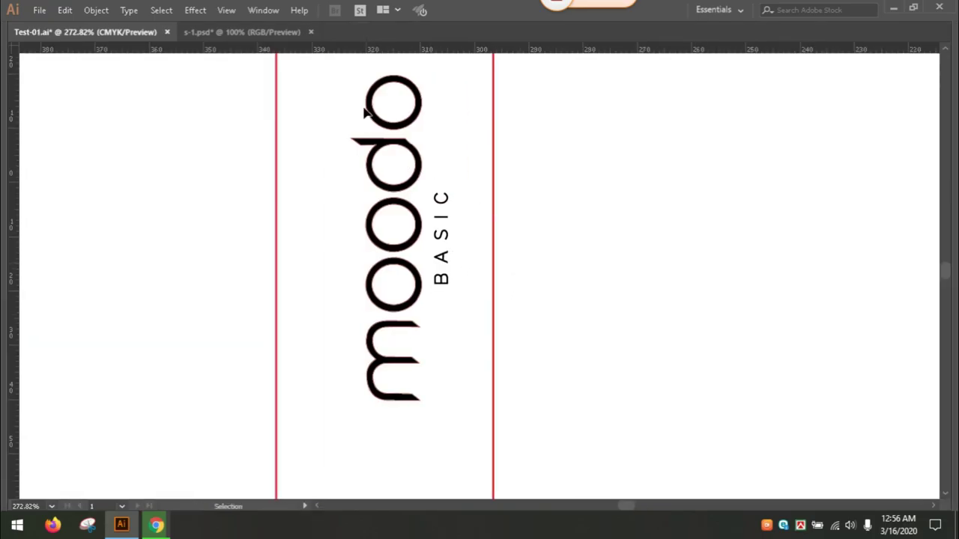
mouse_move(365, 112)
left_mouse_down()
mouse_move(494, 379)
mouse_move(560, 445)
left_mouse_up()
key("Tab")
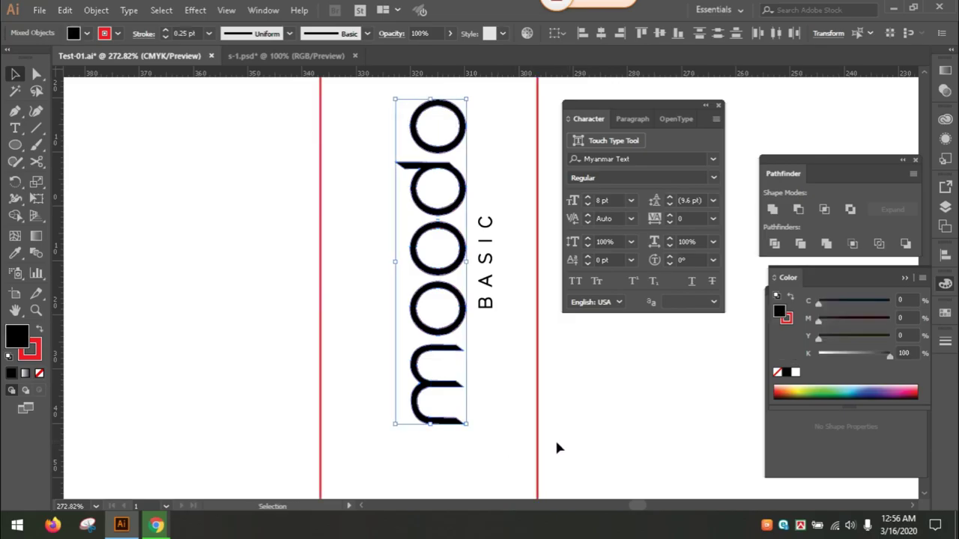
left_click(34, 352)
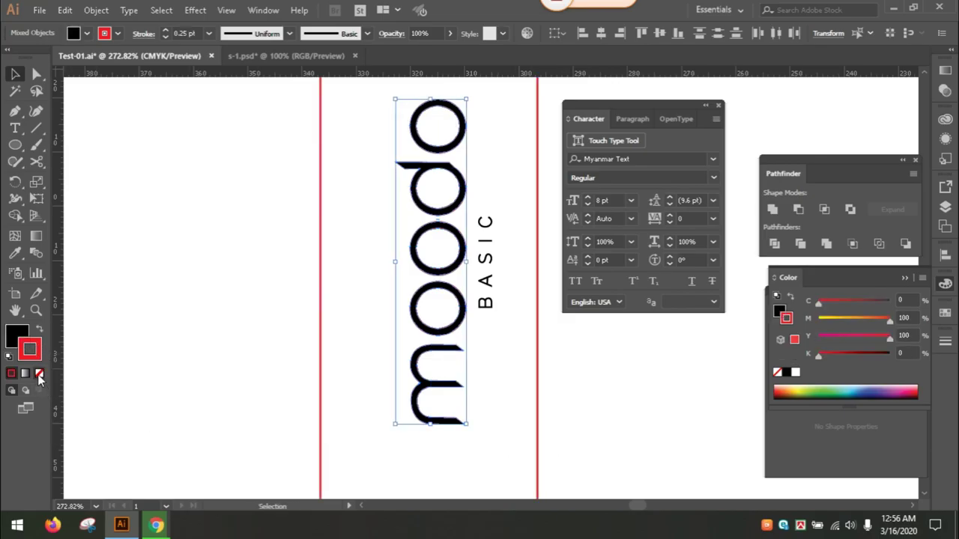
left_click(39, 380)
left_click(199, 287)
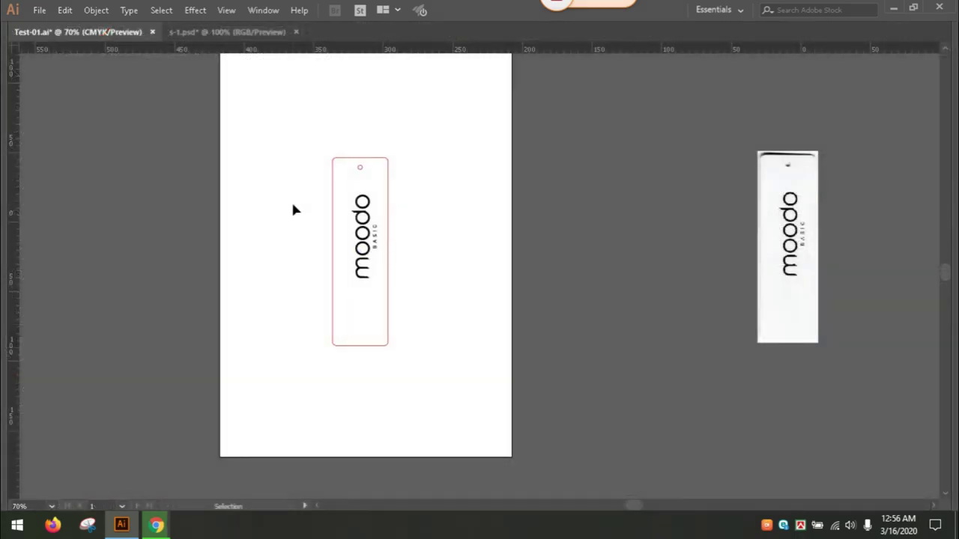
Select the tag outline with its logo and apply Horizontal Align Center
mouse_move(293, 197)
left_mouse_down()
mouse_move(407, 292)
mouse_move(360, 329)
left_mouse_up()
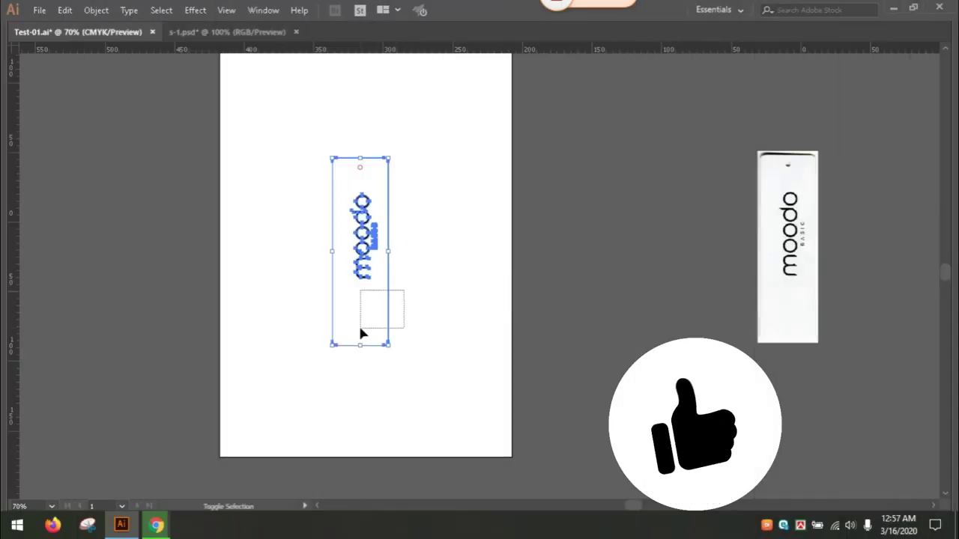
left_click(333, 131)
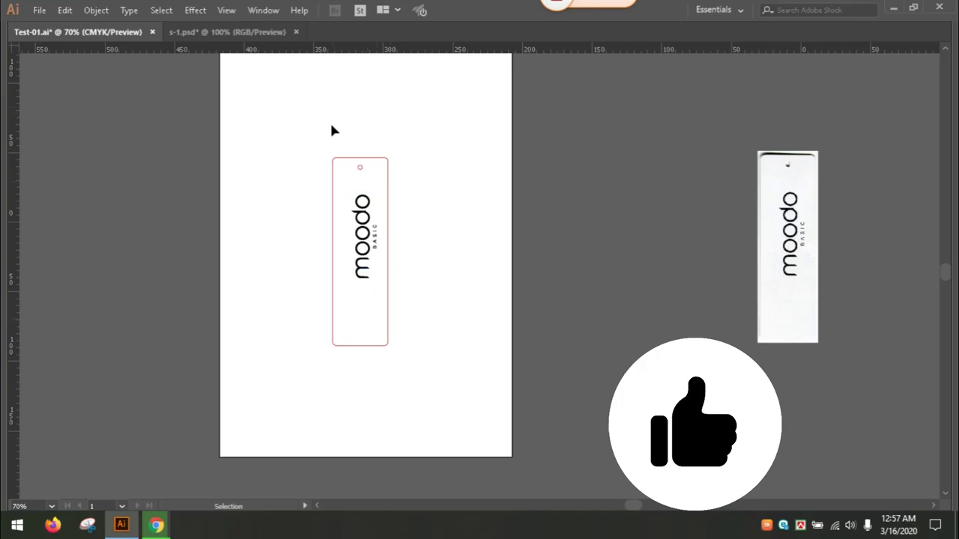
left_click_drag(333, 143, 389, 177)
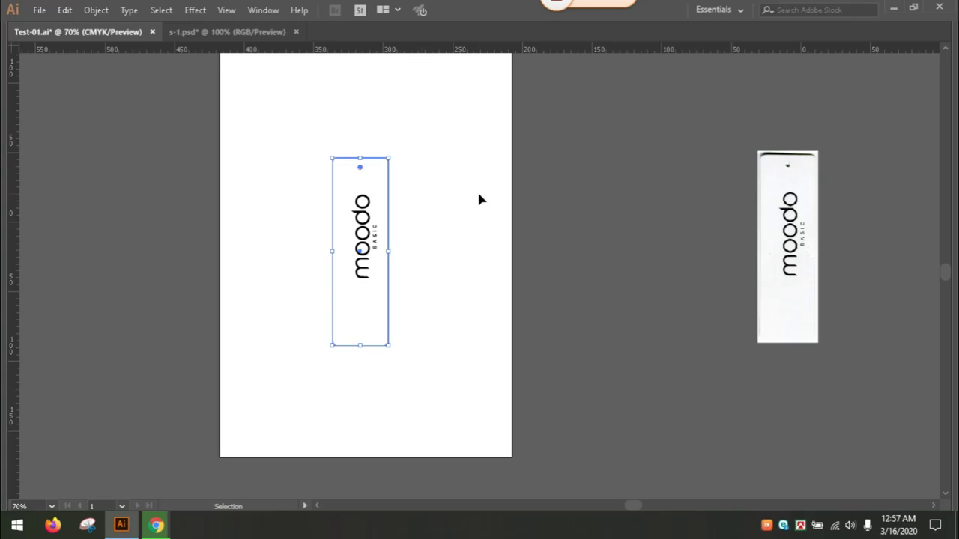
key("a")
key("v")
left_click_drag(318, 131, 429, 357)
key("shift+Tab")
key("Tab")
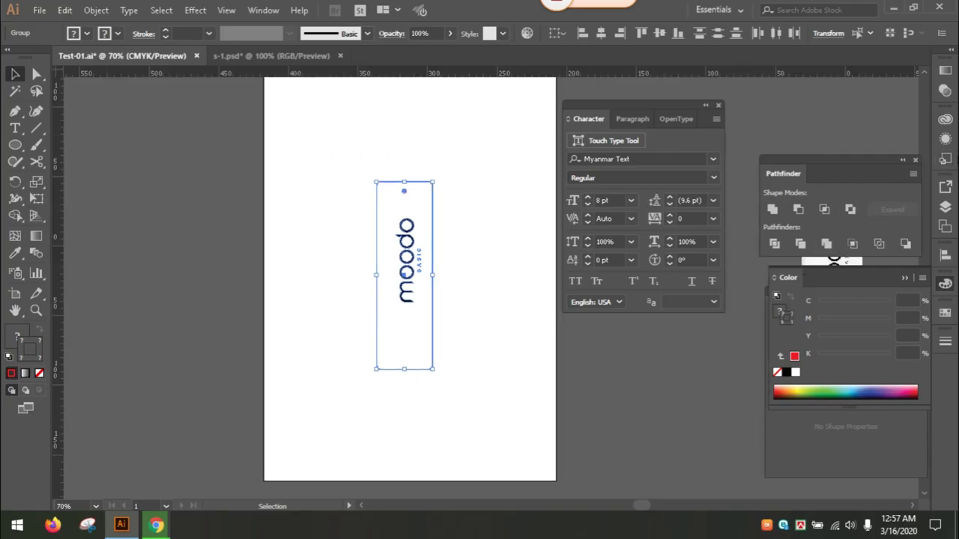
left_click(945, 256)
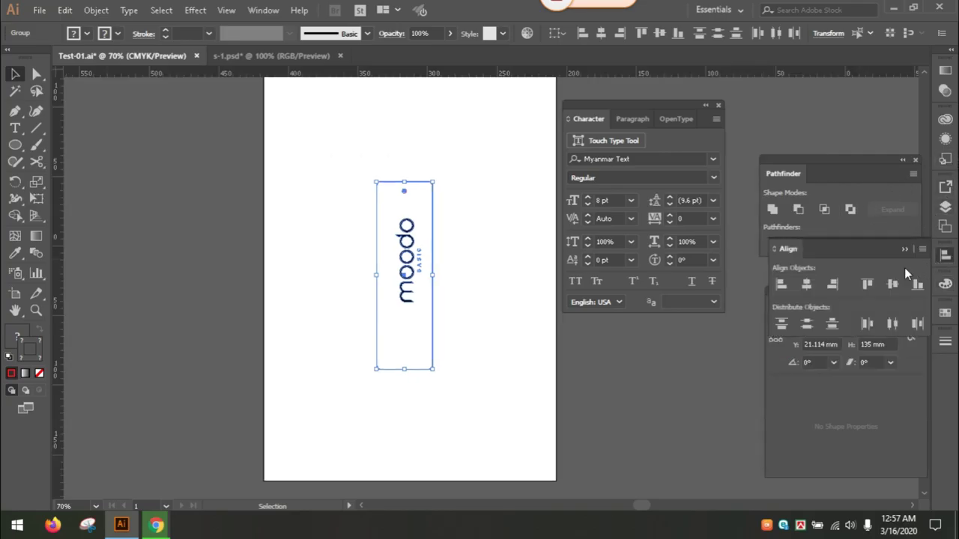
left_click(805, 284)
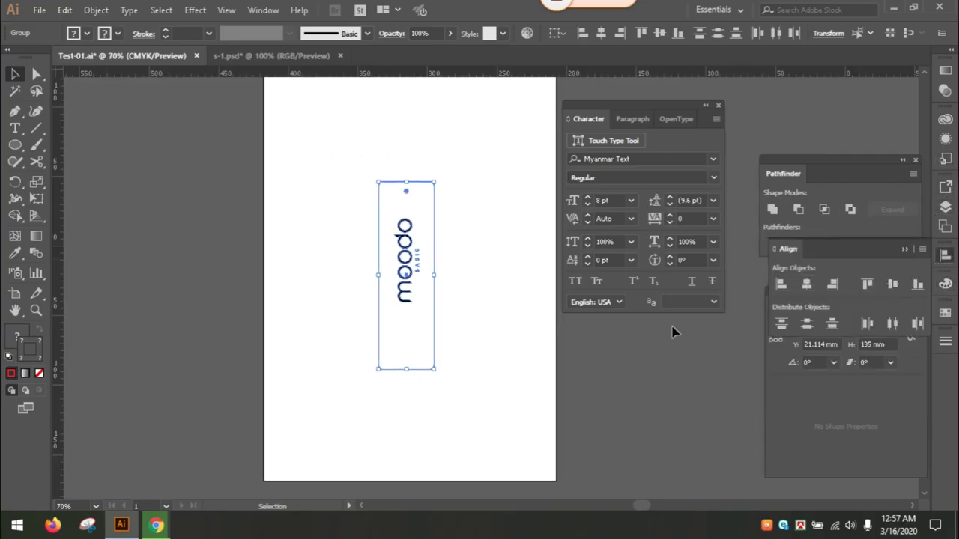
Check the alignment, then select all the tag artwork and nudge it down with Shift+Down
left_click(477, 352)
key("Tab")
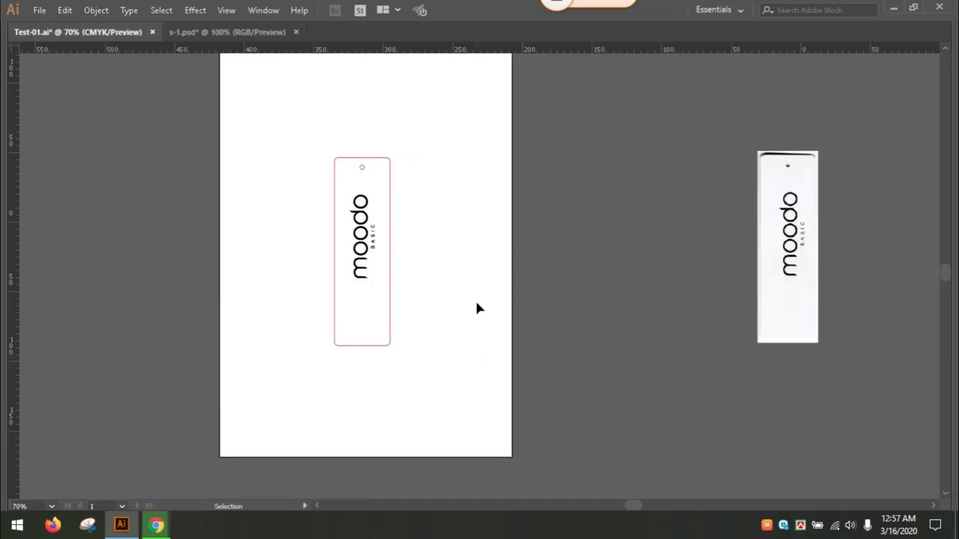
left_click_drag(450, 341, 312, 142)
key("Tab")
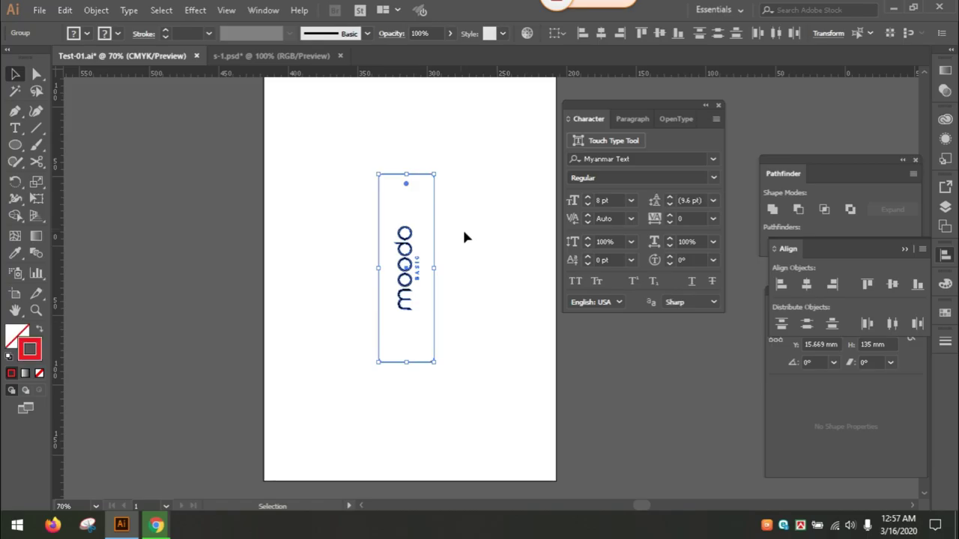
key("Tab")
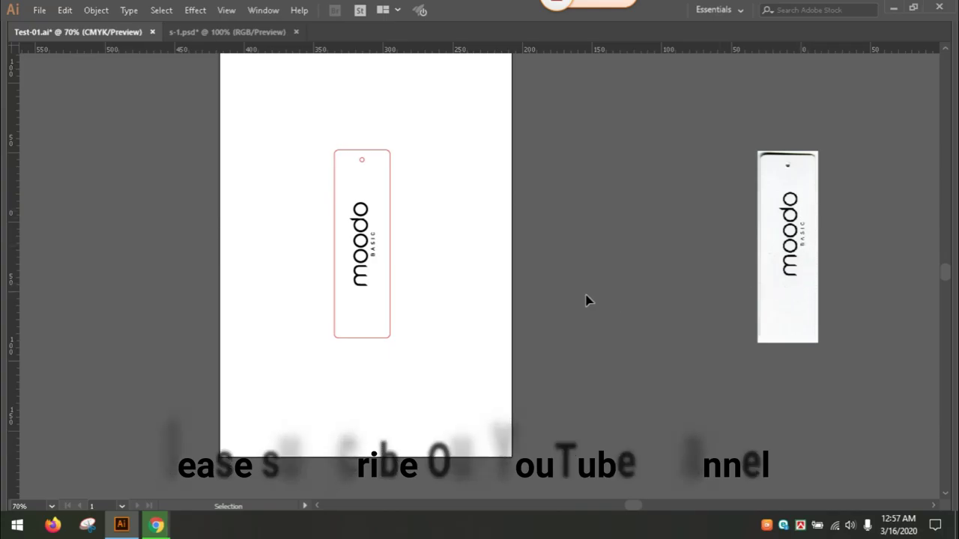
key("a")
key("ctrl+a")
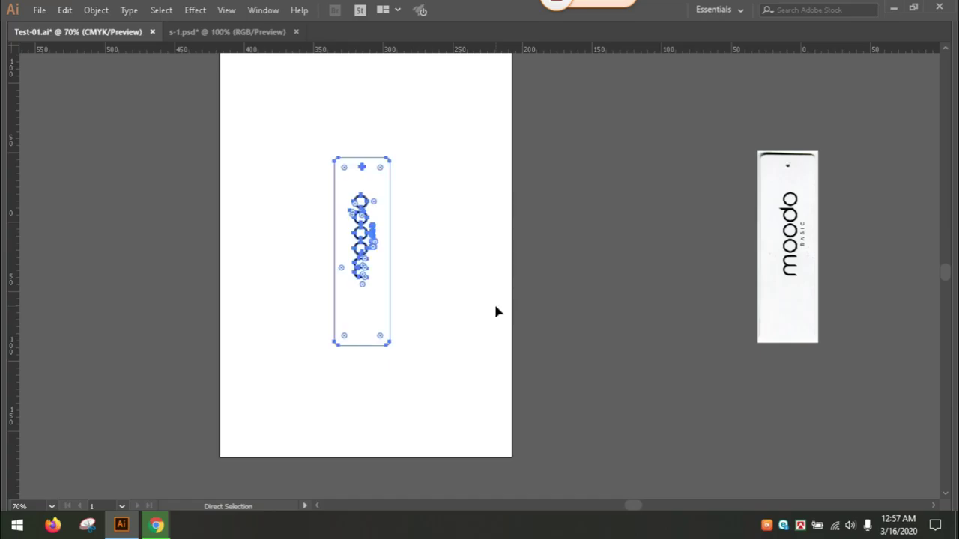
key("v")
key("shift+Down")
left_click(448, 253)
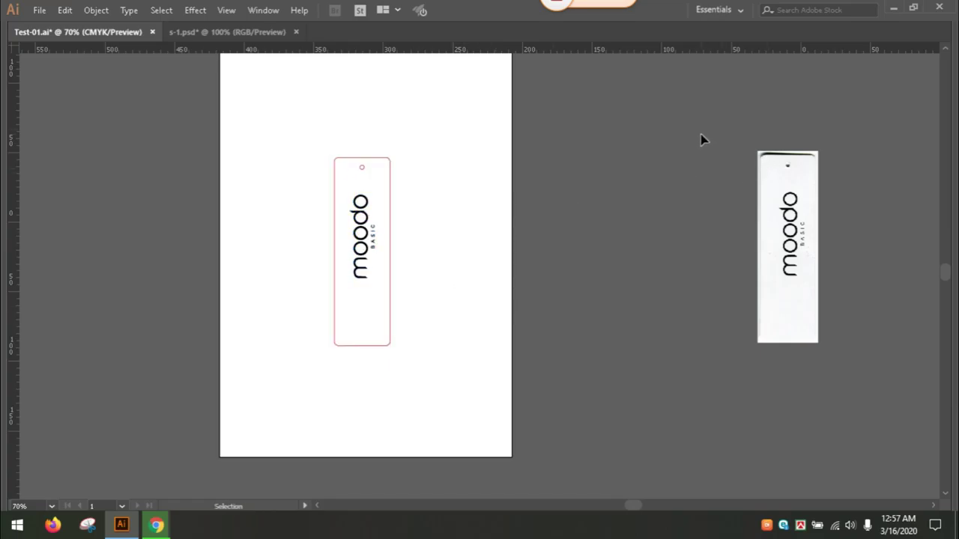
Move the scanned tag photo beside the vector tag and delete the leftover white rectangle
key("a")
key("v")
mouse_move(794, 223)
left_mouse_down()
mouse_move(416, 246)
mouse_move(437, 234)
left_mouse_up()
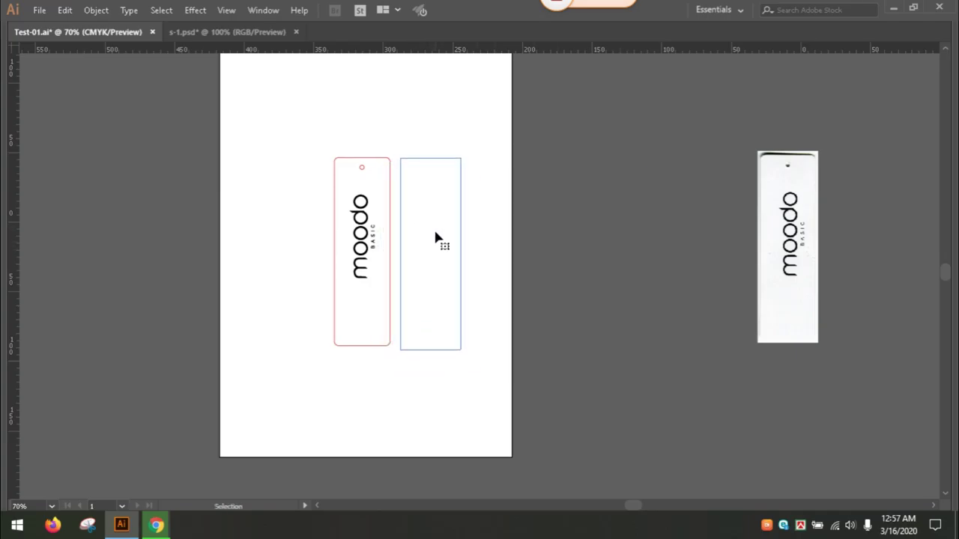
left_click(298, 216)
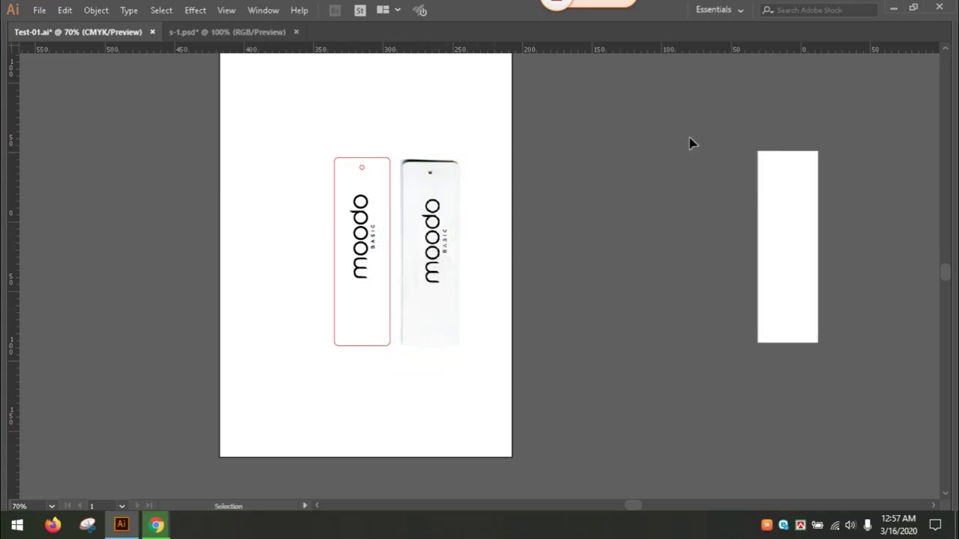
left_click_drag(707, 112, 885, 357)
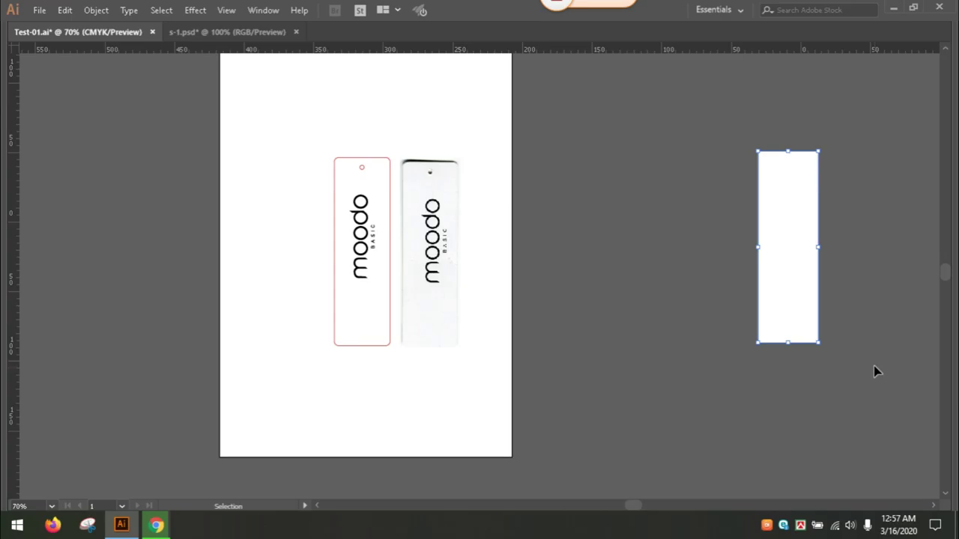
key("Delete")
Zoom in on both tags and try pulling the photo aside, then undo that move
key("z")
left_click(452, 286)
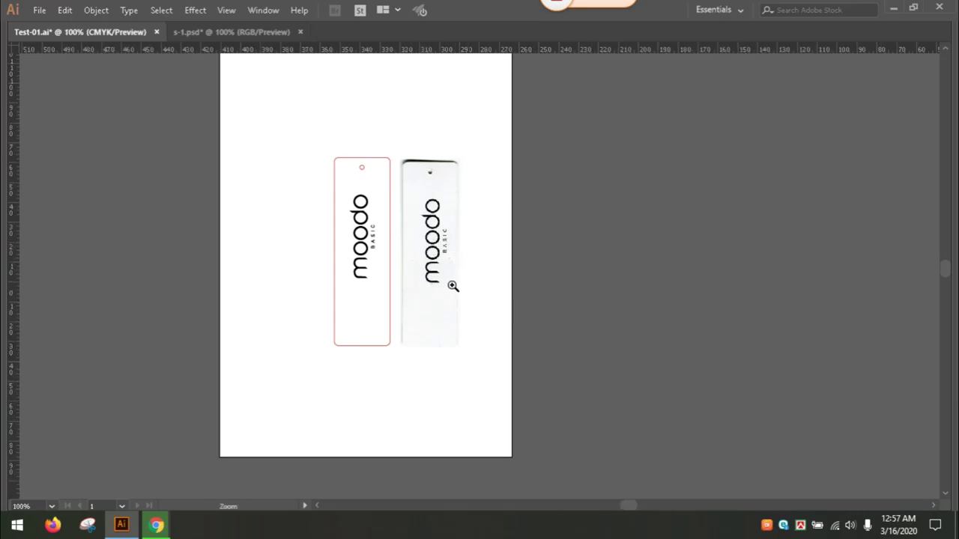
left_click(484, 349)
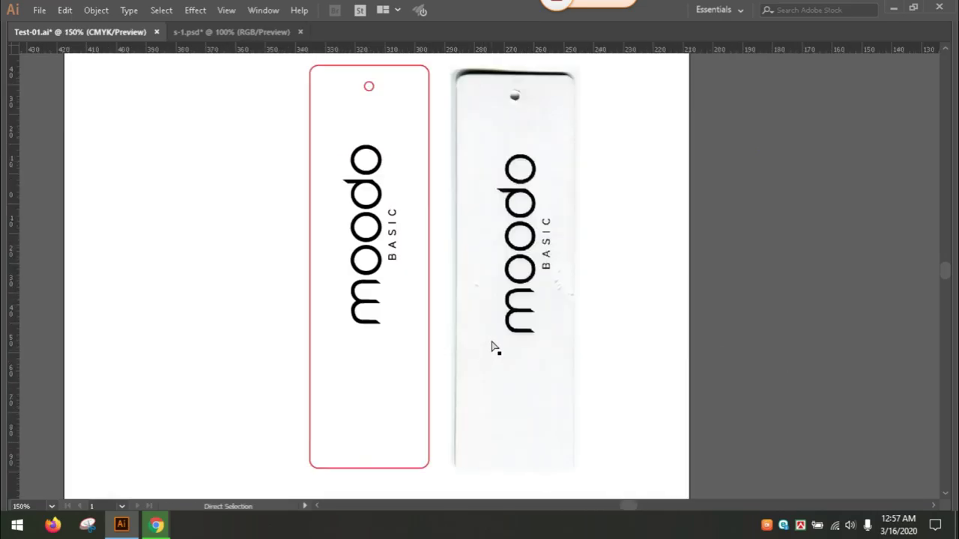
key("ctrl+minus")
key("v")
left_click_drag(492, 342, 704, 337)
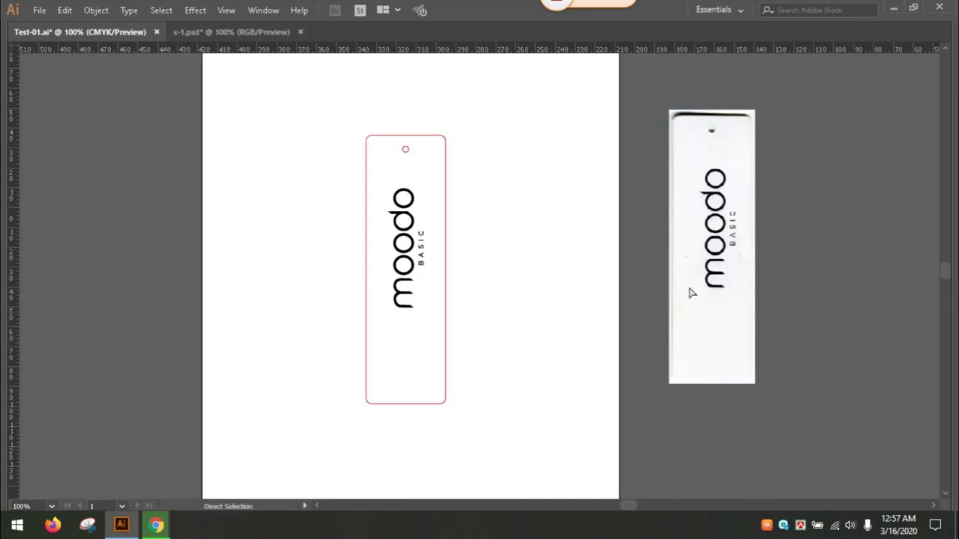
key("ctrl+z")
left_click(619, 263)
Zoom in and out to compare the two tags, ending with the whole page fitted
key("z")
left_click(528, 251)
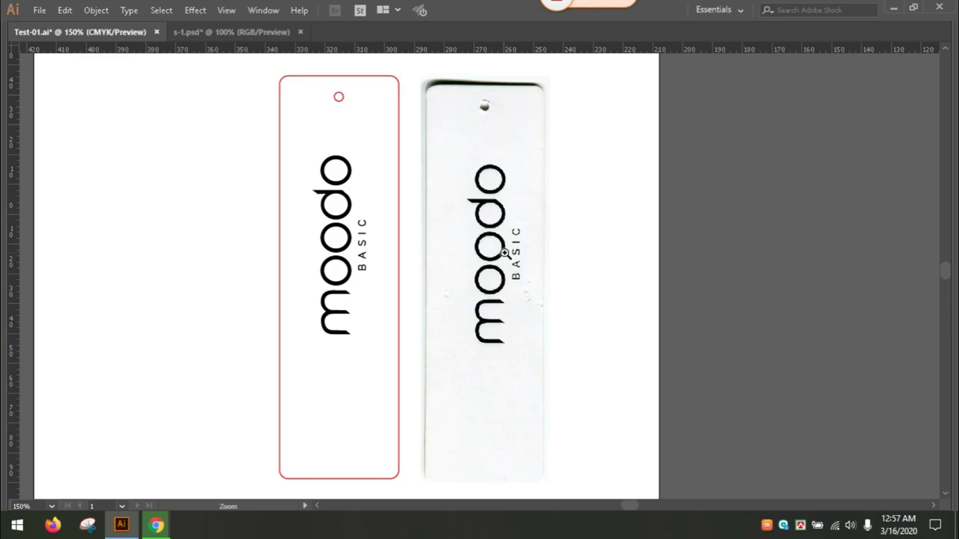
key("v")
key("ctrl+plus")
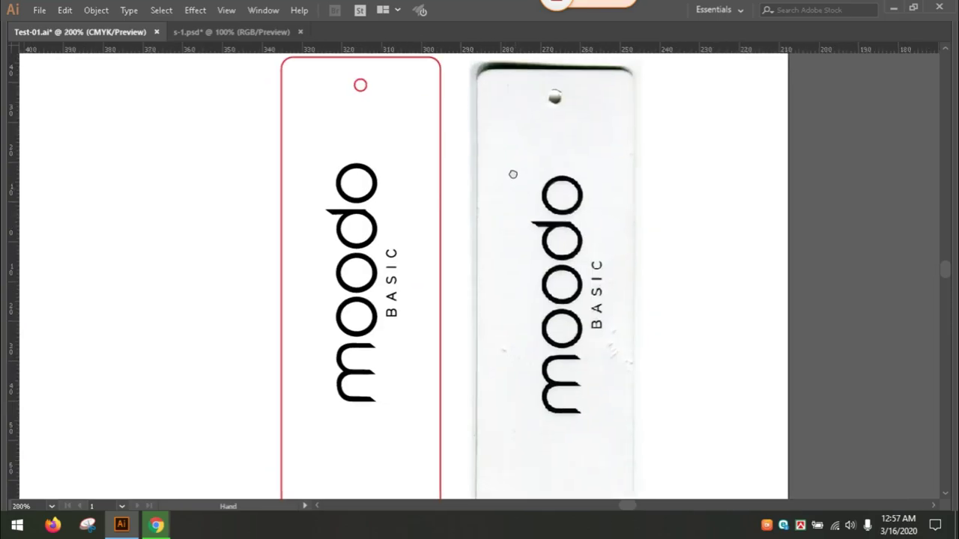
key("ctrl+minus")
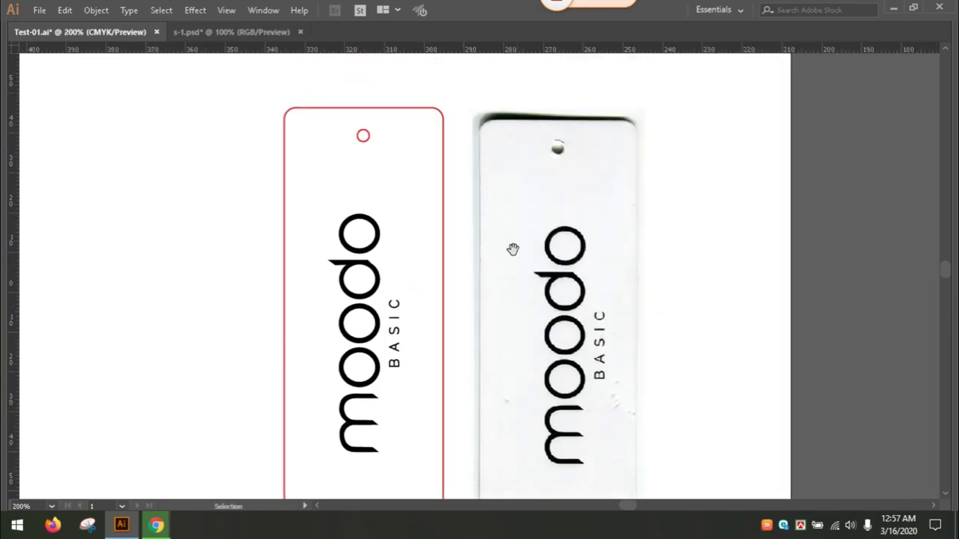
key("ctrl+plus")
key("a")
key("ctrl+0")
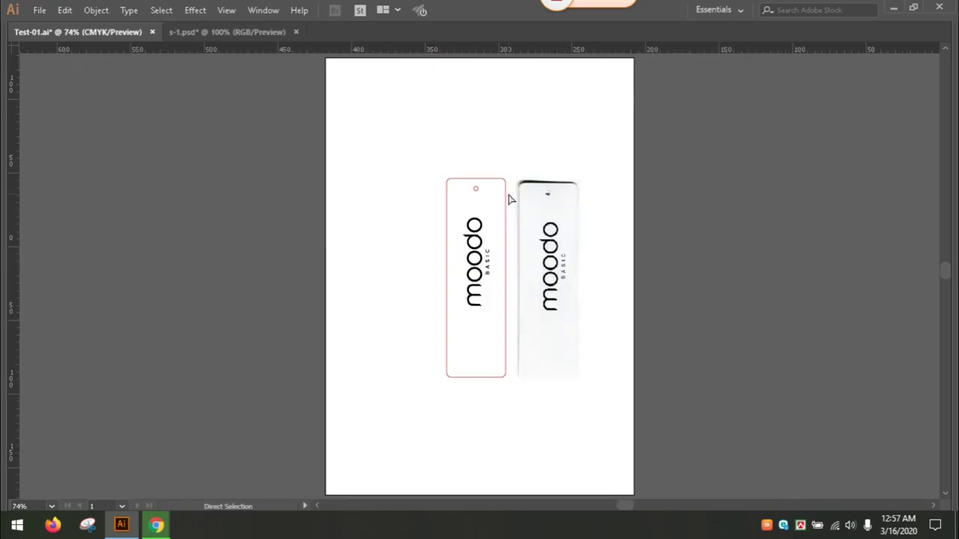
key("ctrl+plus")
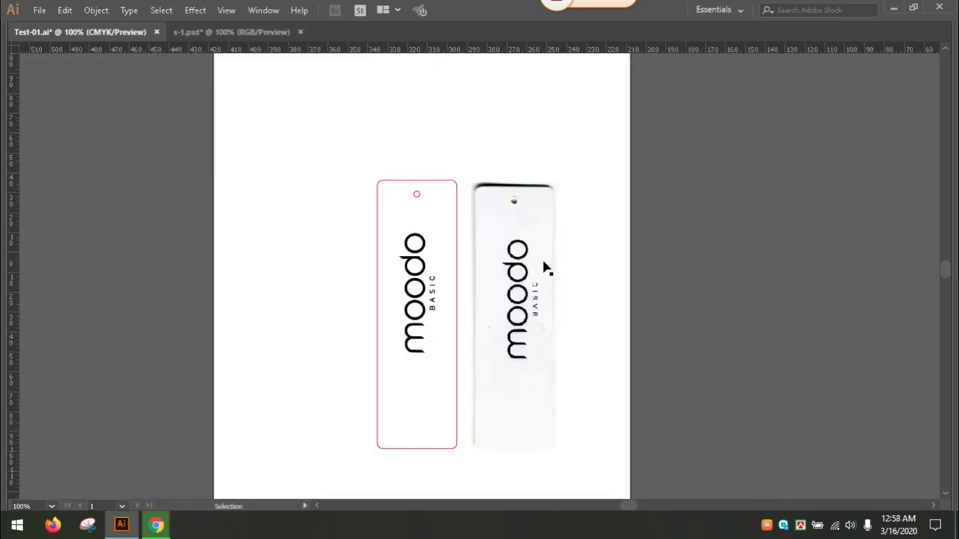
key("z")
left_click(446, 165)
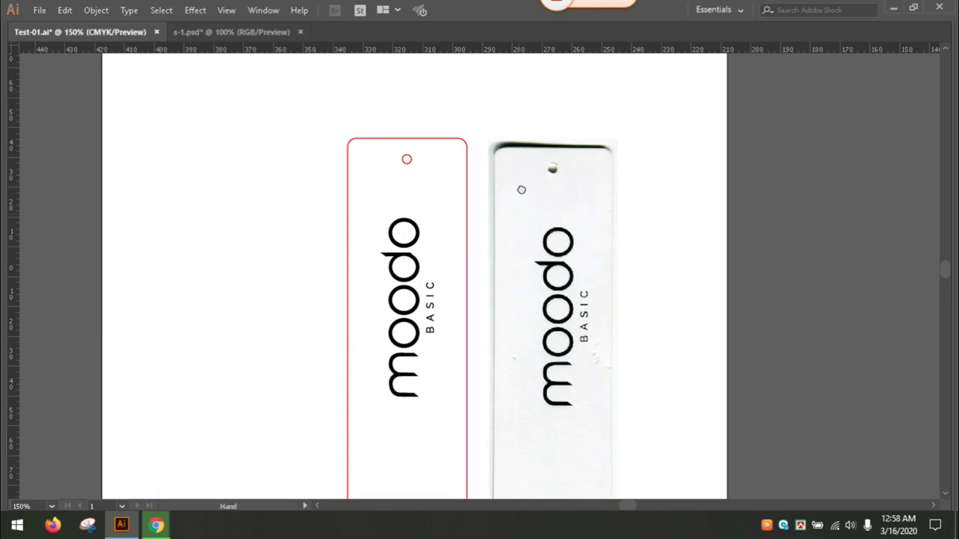
scroll(406, 133, "down", 1)
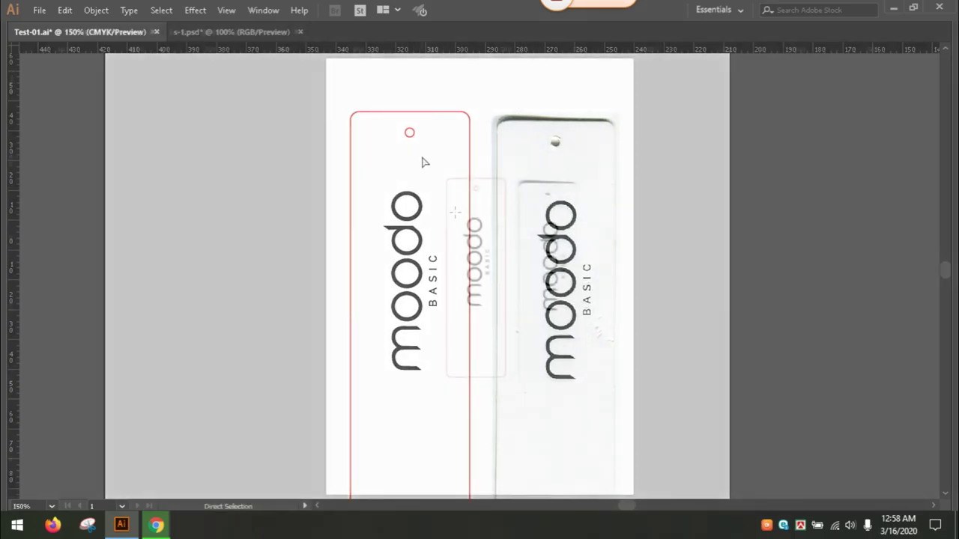
key("ctrl+0")
Create a 40 × 135 mm rectangle with the Rectangle tool
key("m")
left_click(447, 178)
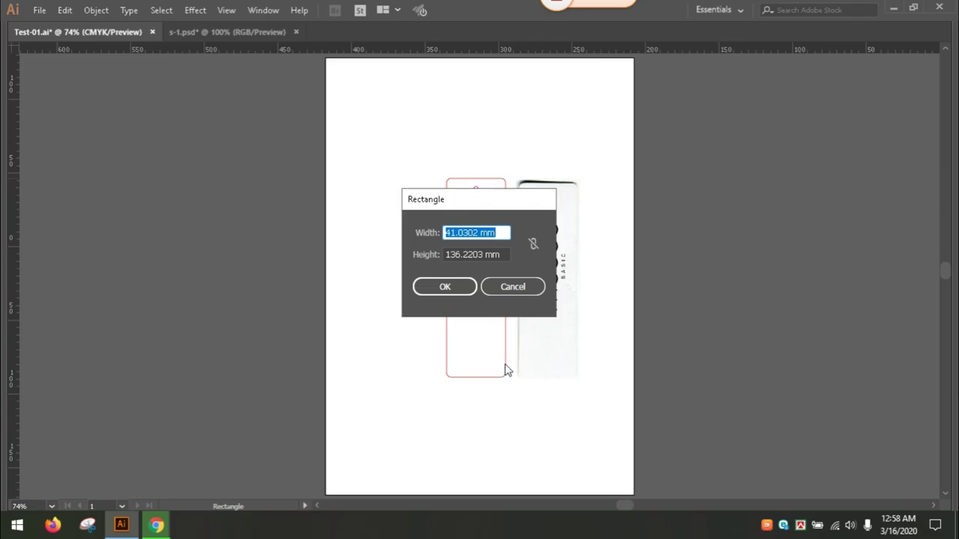
type("40")
key("Tab")
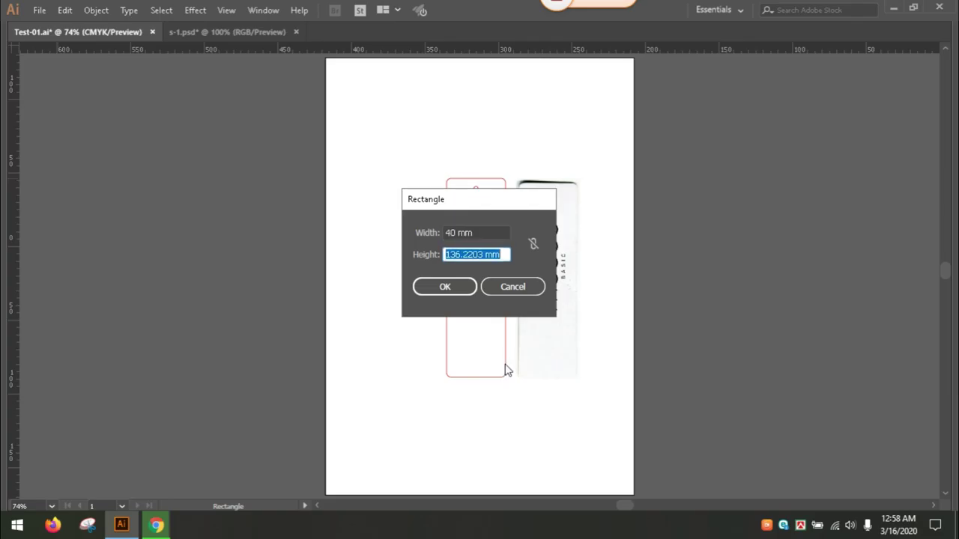
type("135")
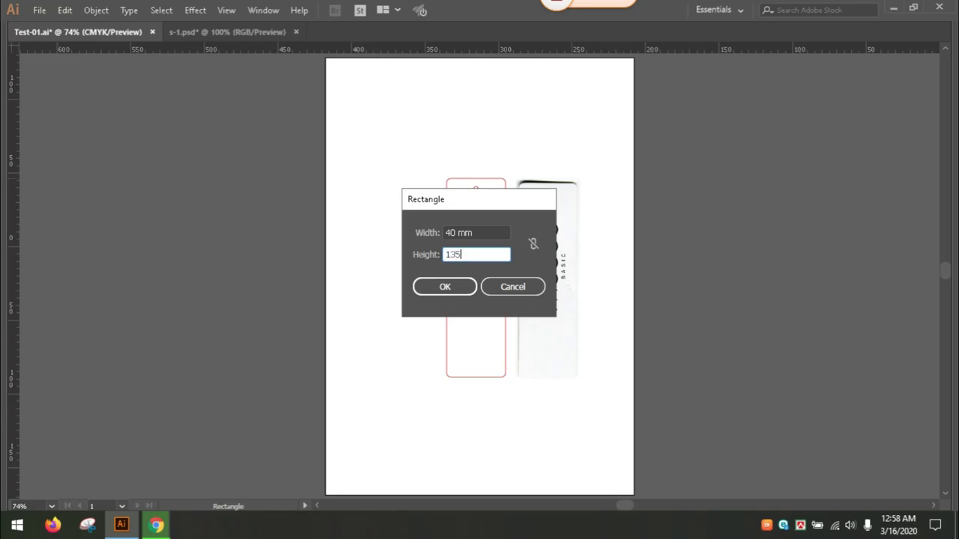
key("Return")
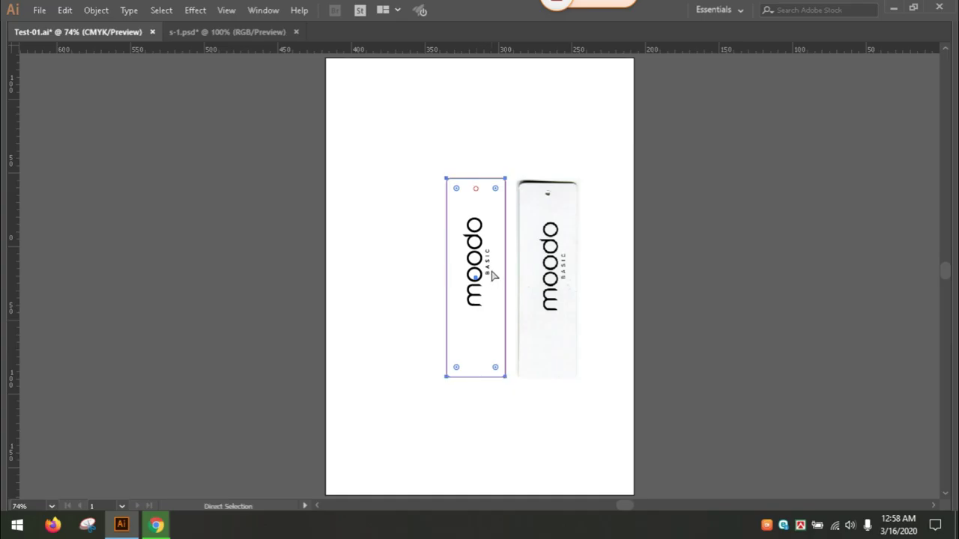
Shift a copy left and narrow it into a thin strip beside the tag's left edge
left_click_drag(447, 236, 429, 235)
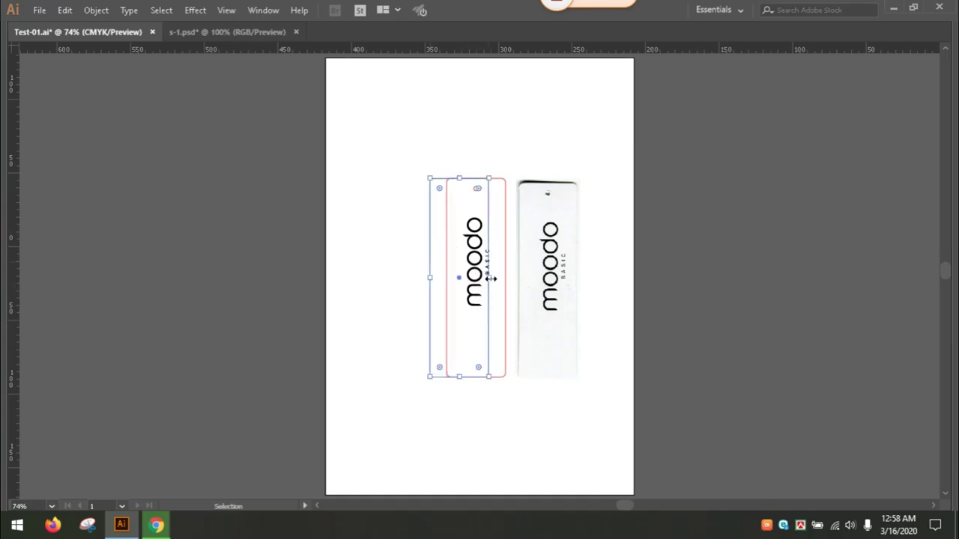
left_click_drag(490, 275, 439, 276)
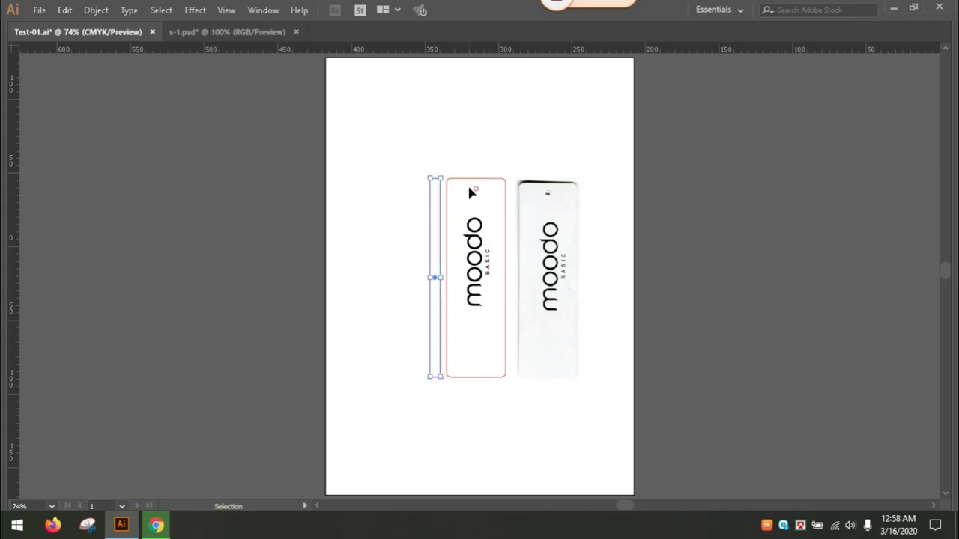
key("a")
left_click(481, 156)
key("v")
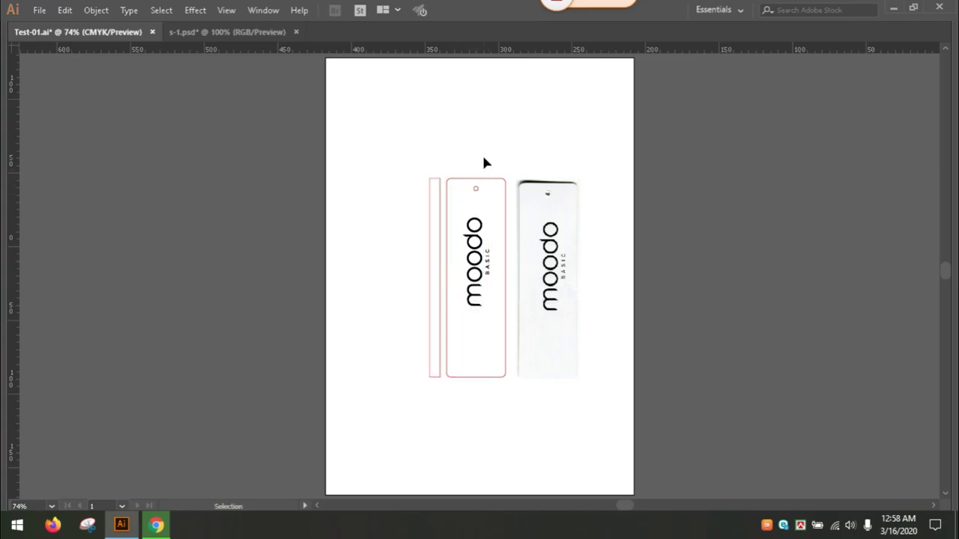
left_click(483, 161)
Move a copy of the outline upward and shrink it into a short box above the tag
key("a")
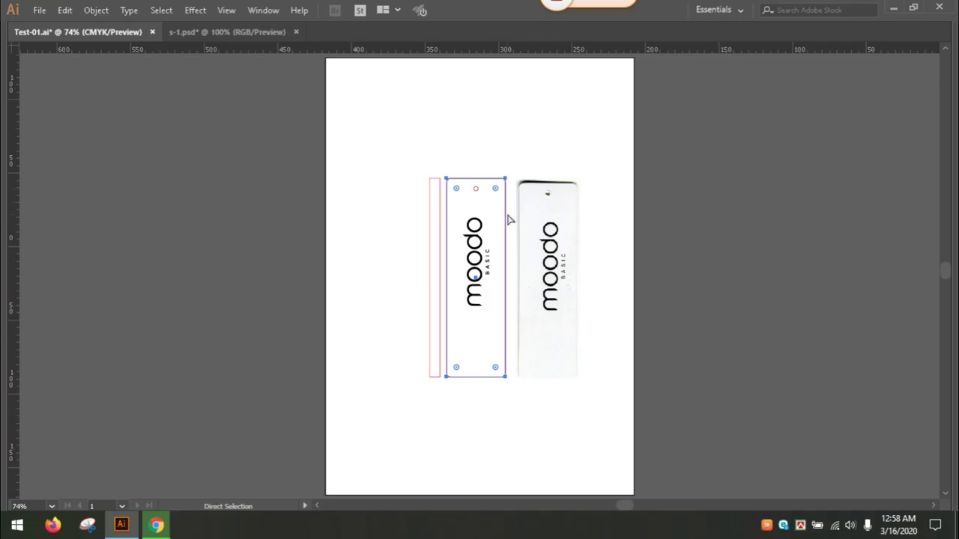
left_click_drag(506, 220, 506, 204)
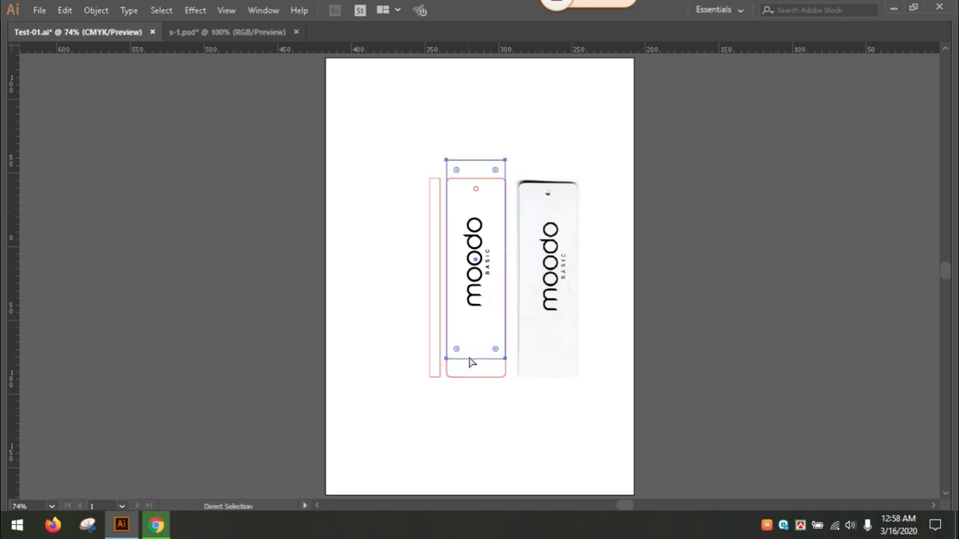
key("v")
left_click_drag(477, 360, 476, 171)
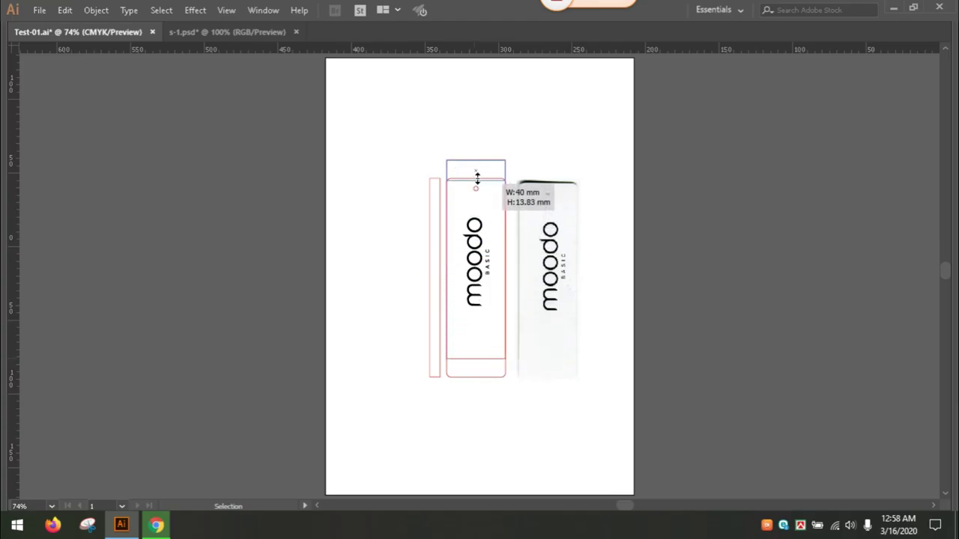
key("a")
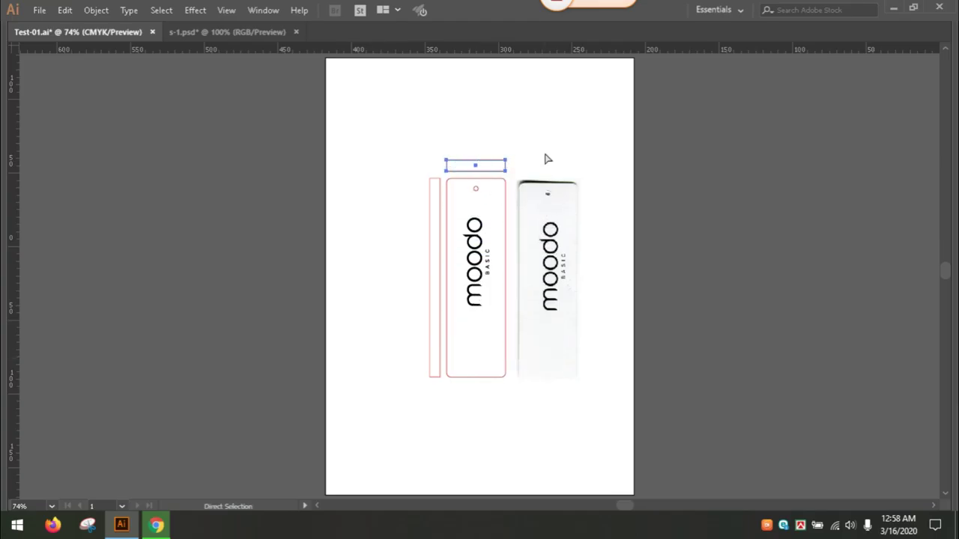
left_click(532, 166)
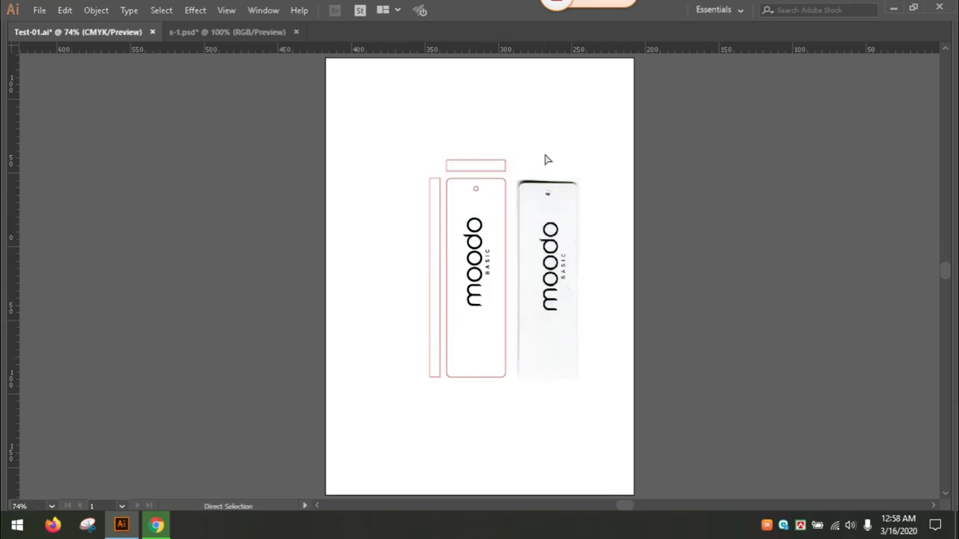
Select the short box and thin strip and expand them into plain paths
left_click(478, 168)
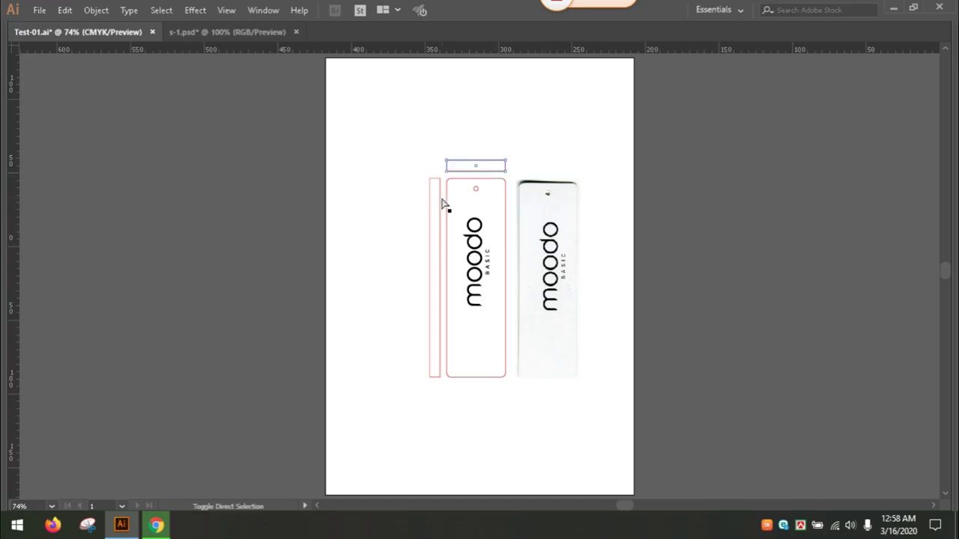
left_click(440, 204, "shift")
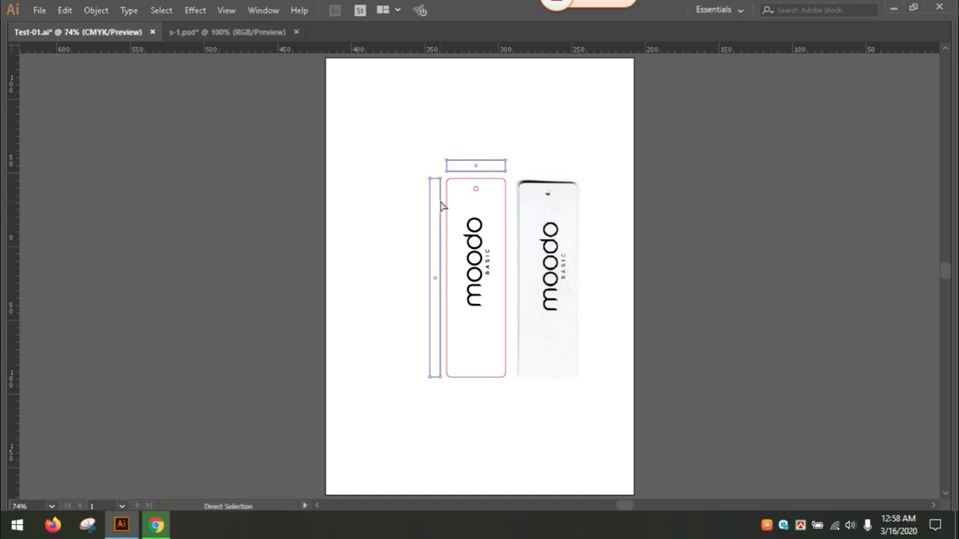
left_click(441, 205)
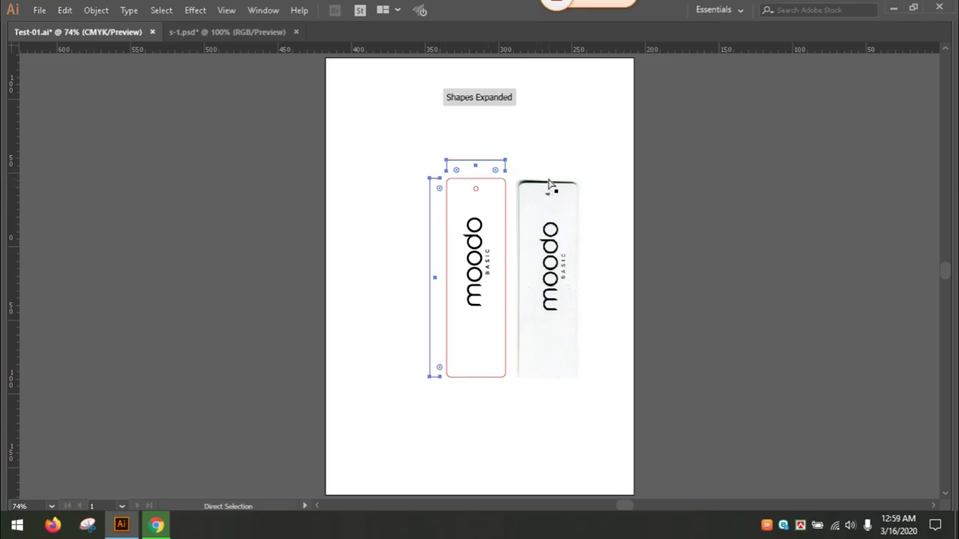
key("Tab")
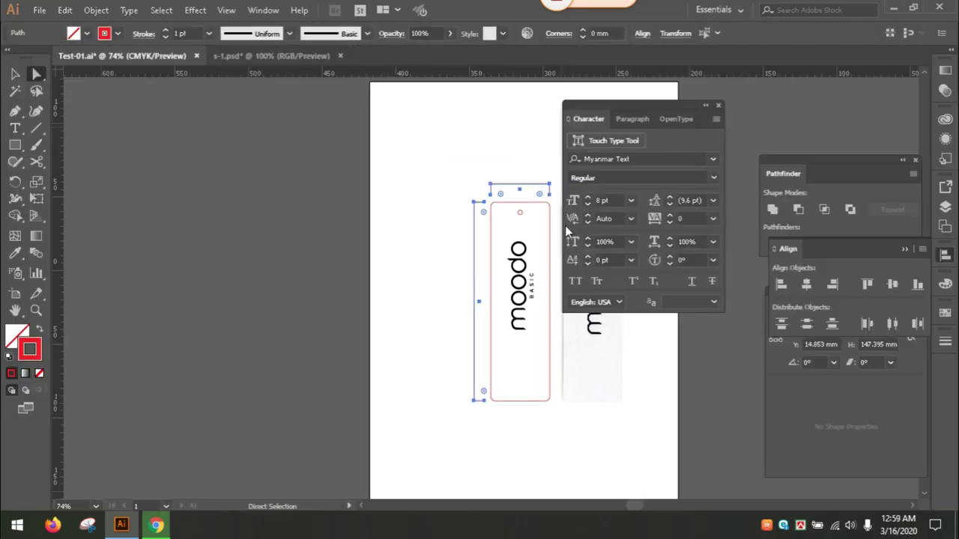
left_click_drag(500, 240, 395, 239)
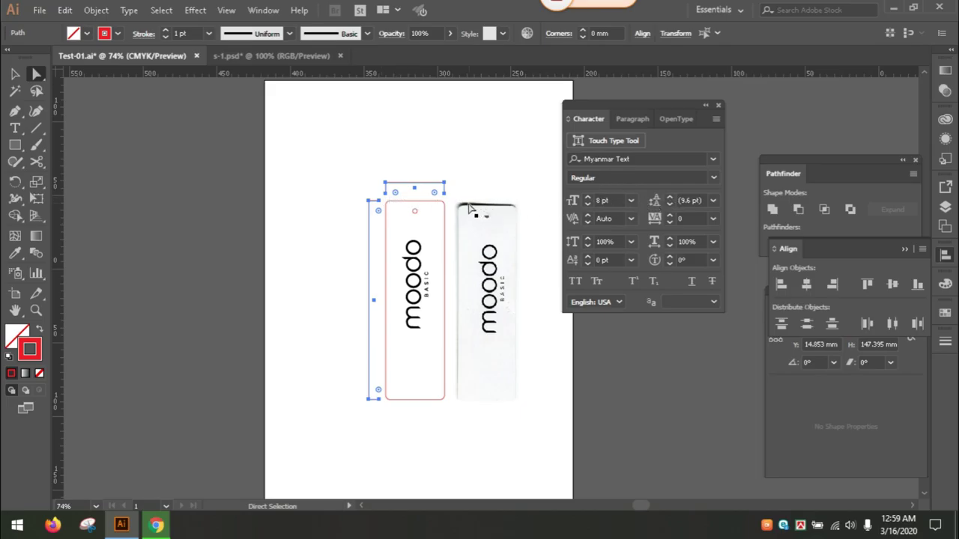
left_click(438, 163)
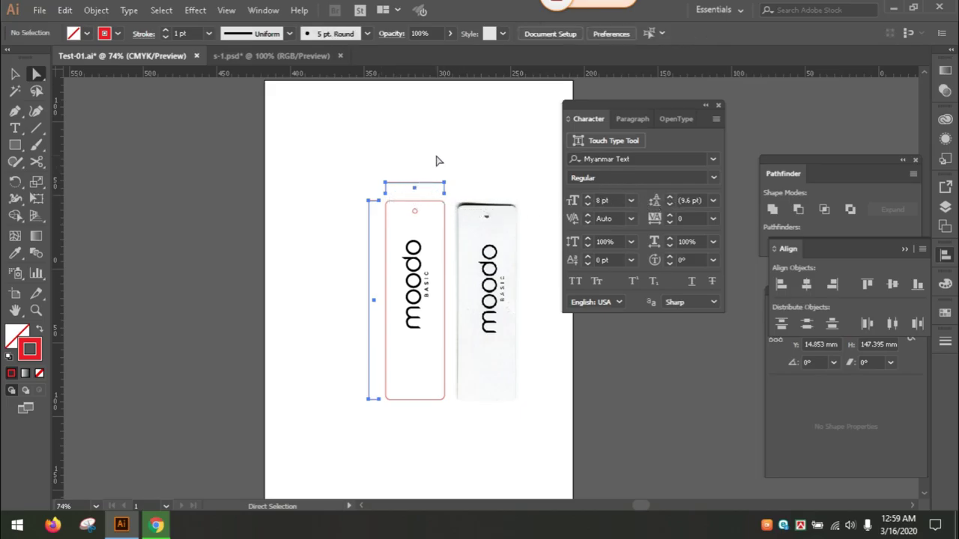
Select both red bracket lines and give them Arrow 1 arrowheads at start and end
left_click(15, 74)
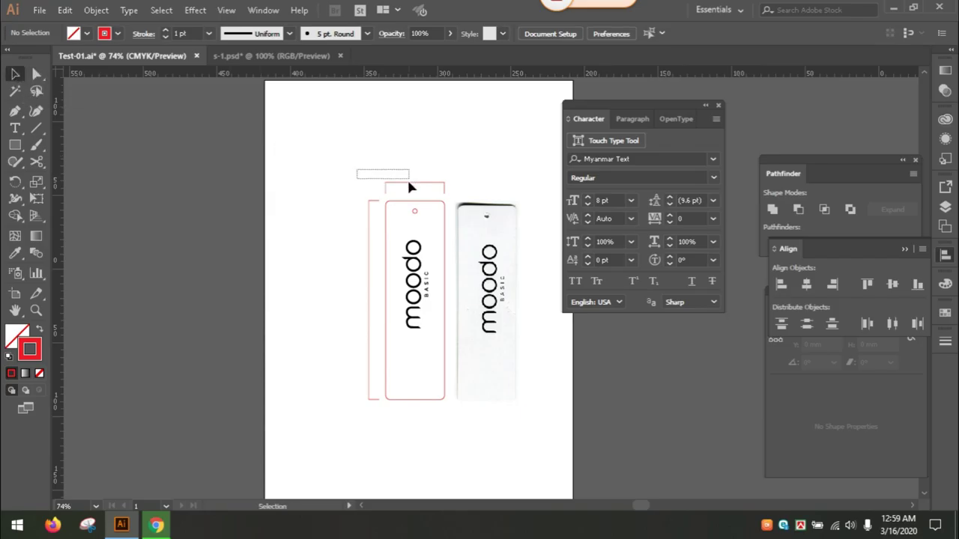
mouse_move(353, 180)
left_mouse_down()
mouse_move(408, 187)
mouse_move(379, 268)
left_mouse_up()
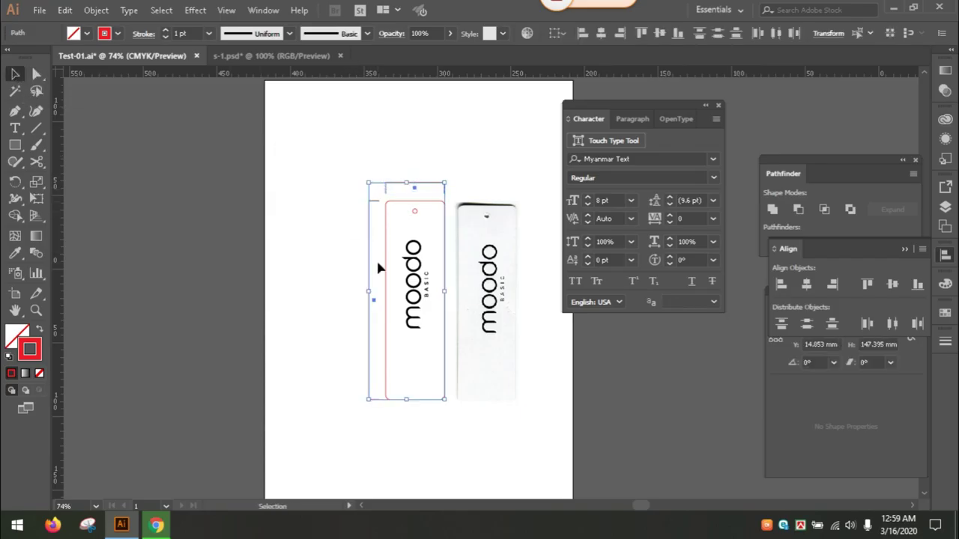
left_click(945, 343)
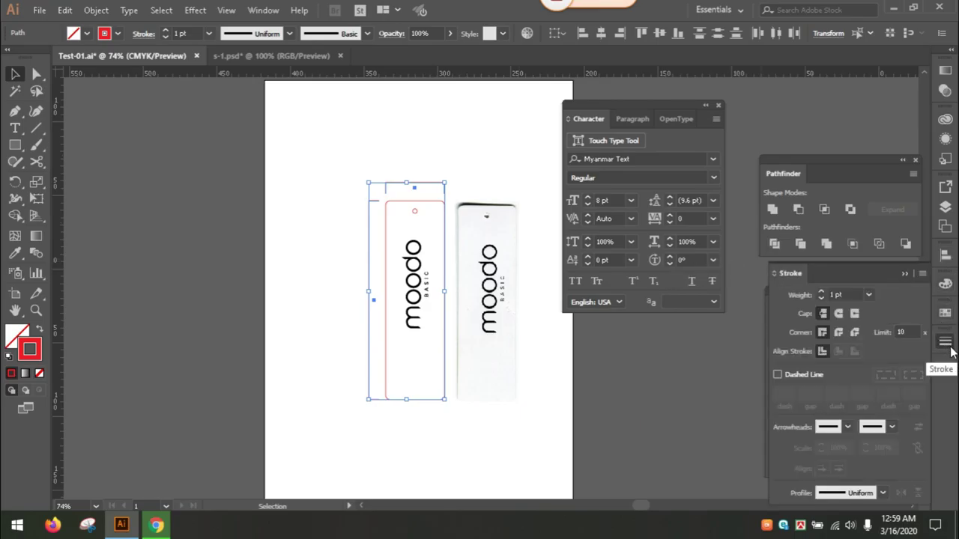
left_click(846, 428)
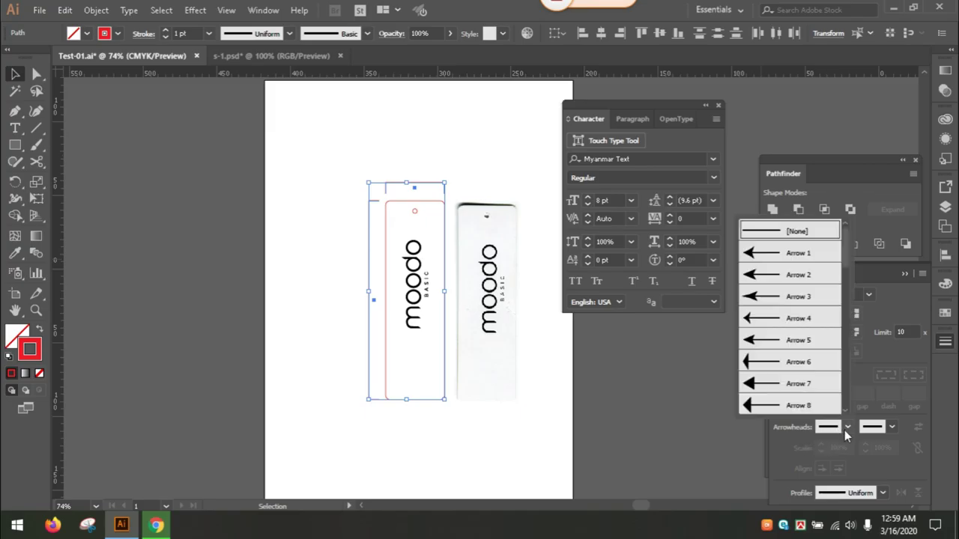
left_click(763, 257)
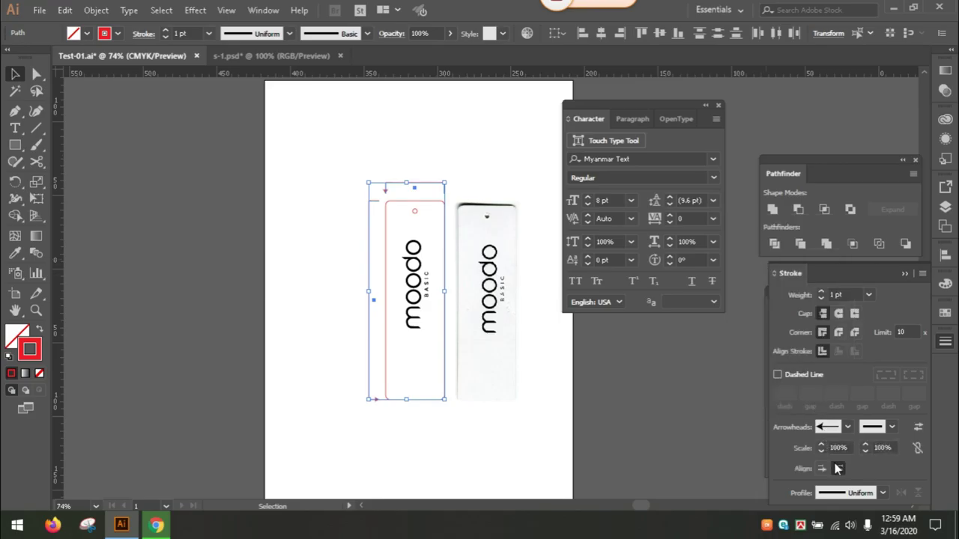
left_click(881, 428)
left_click(827, 252)
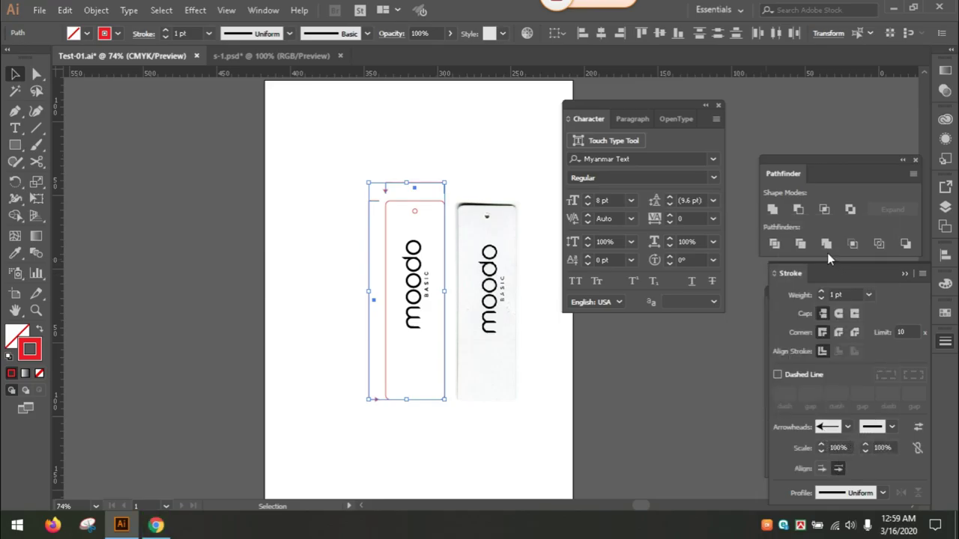
left_click(434, 152)
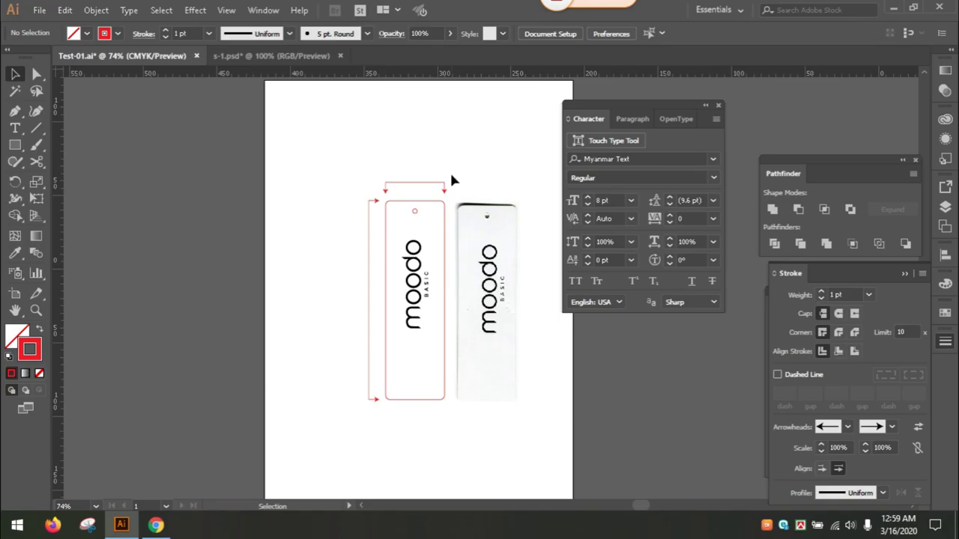
Zoom to 100% and briefly test the photo over the drawn outline, then undo
key("z")
left_click(470, 230)
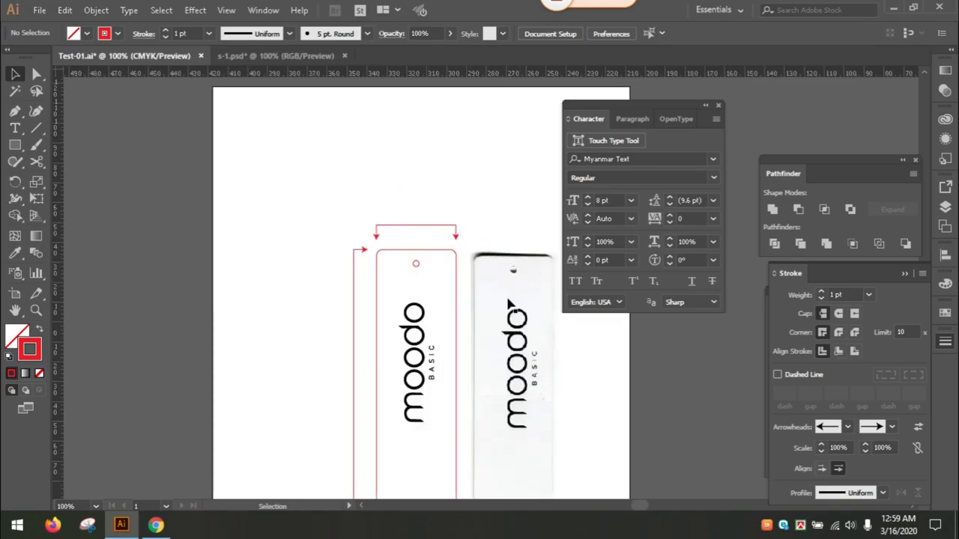
left_click_drag(462, 274, 459, 216)
key("shift+Tab")
key("Tab")
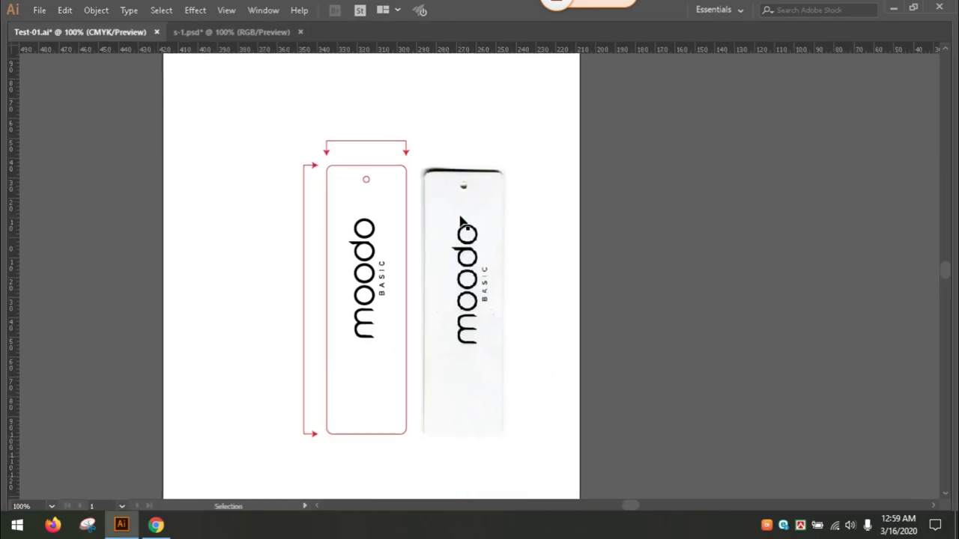
left_click_drag(433, 180, 393, 210)
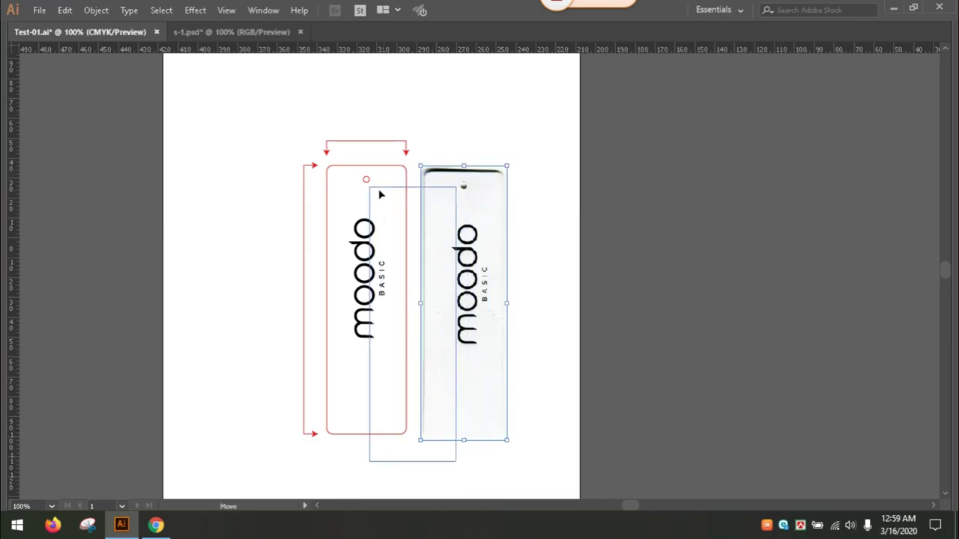
key("ctrl+z")
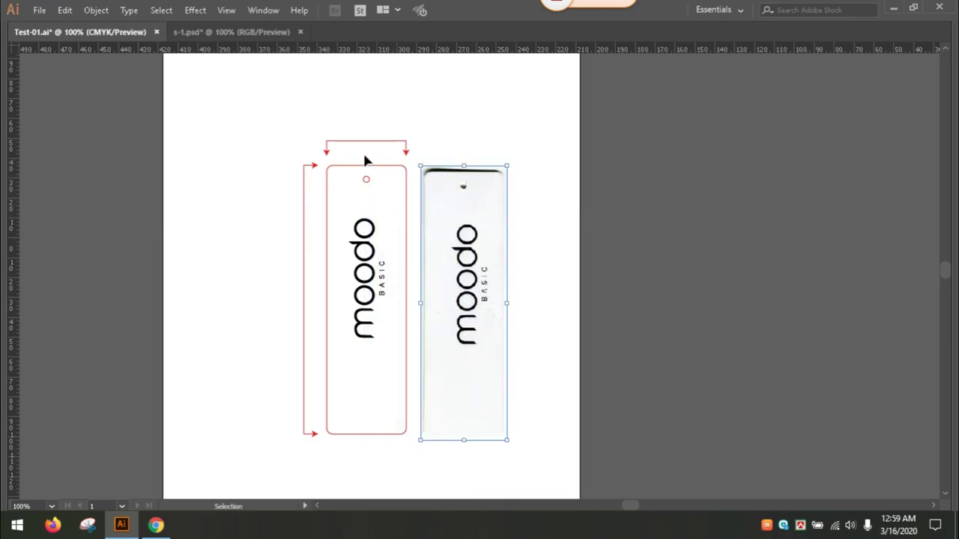
Set the red tag outline's stroke to green C100 M0 Y100 K0
left_click(379, 185)
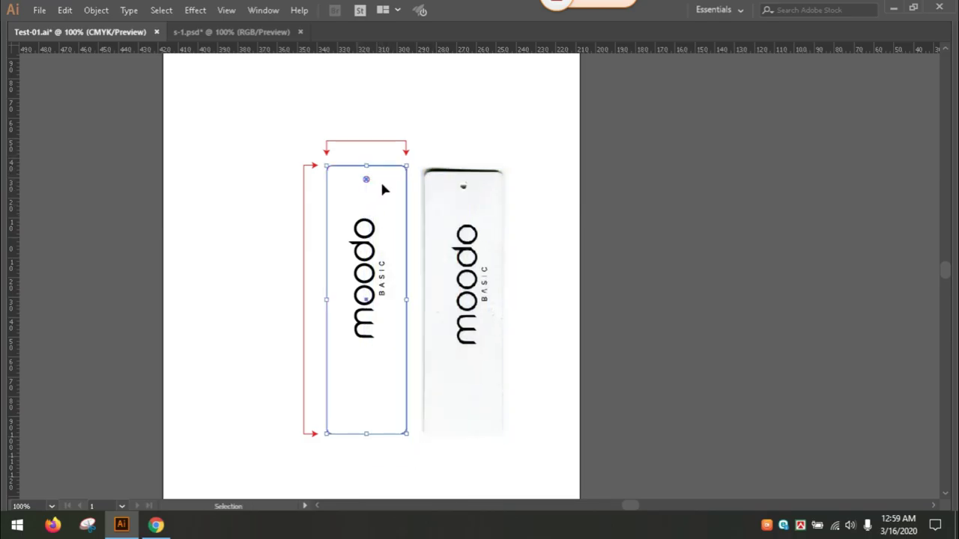
key("ctrl+F10")
key("Tab")
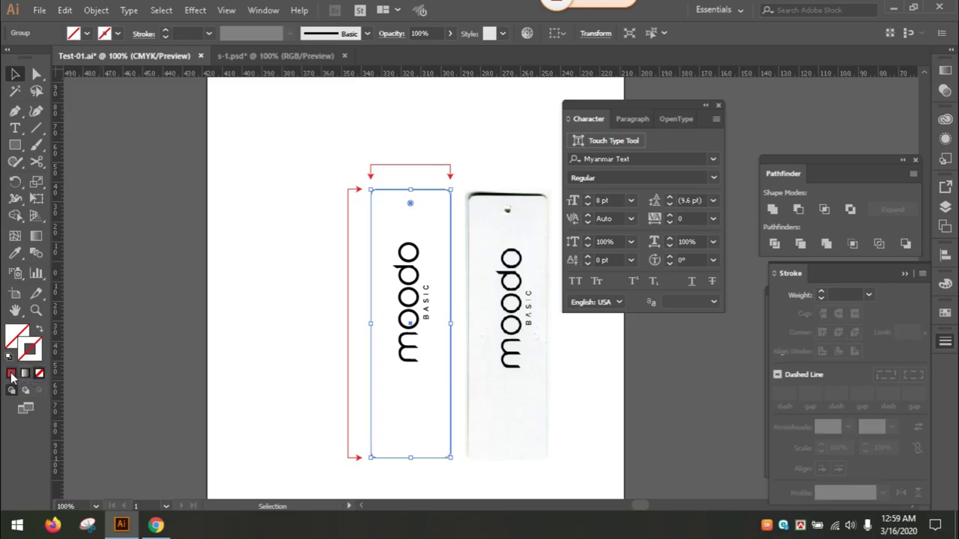
left_click(11, 373)
left_click(822, 390)
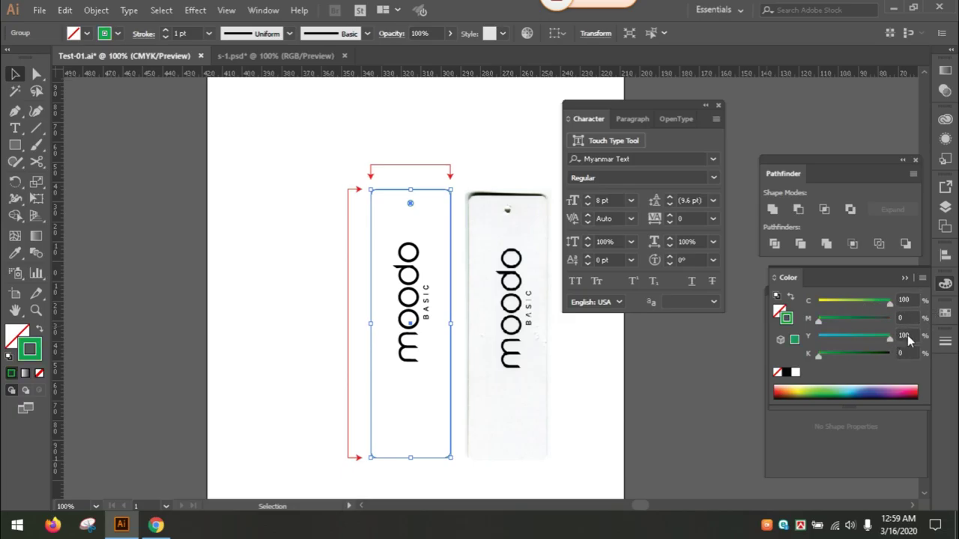
left_click(464, 135)
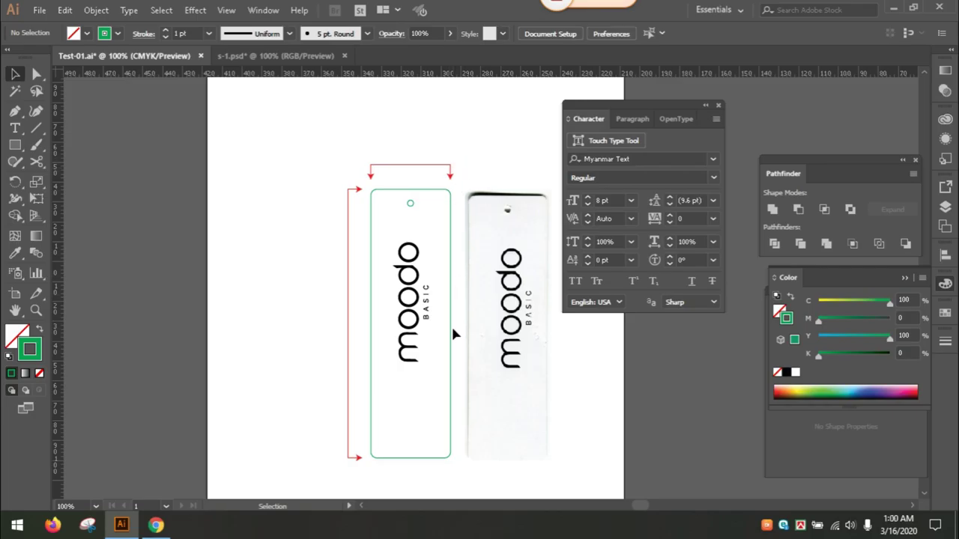
left_click(470, 214)
key("t")
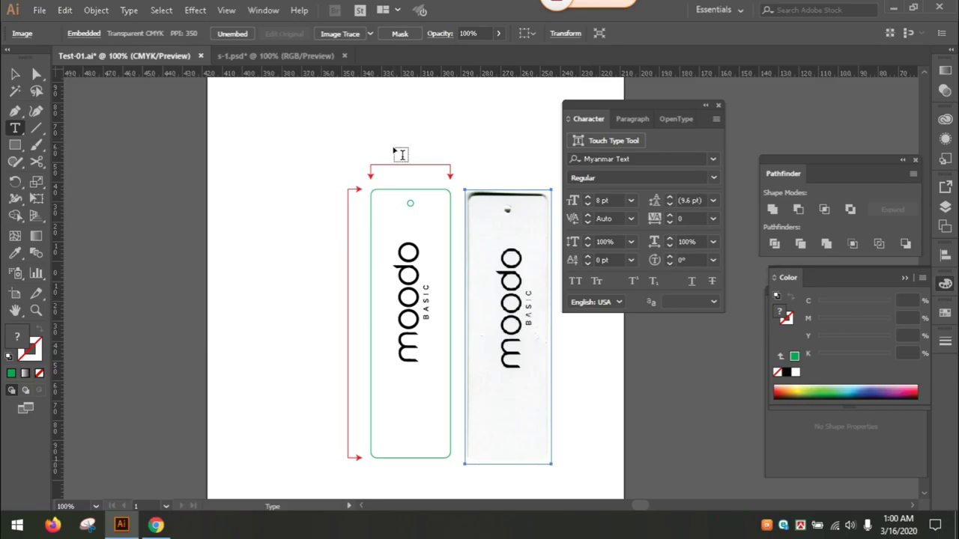
Type a green 12 pt '40 MM' label above the top dimension arrow
left_click(408, 149)
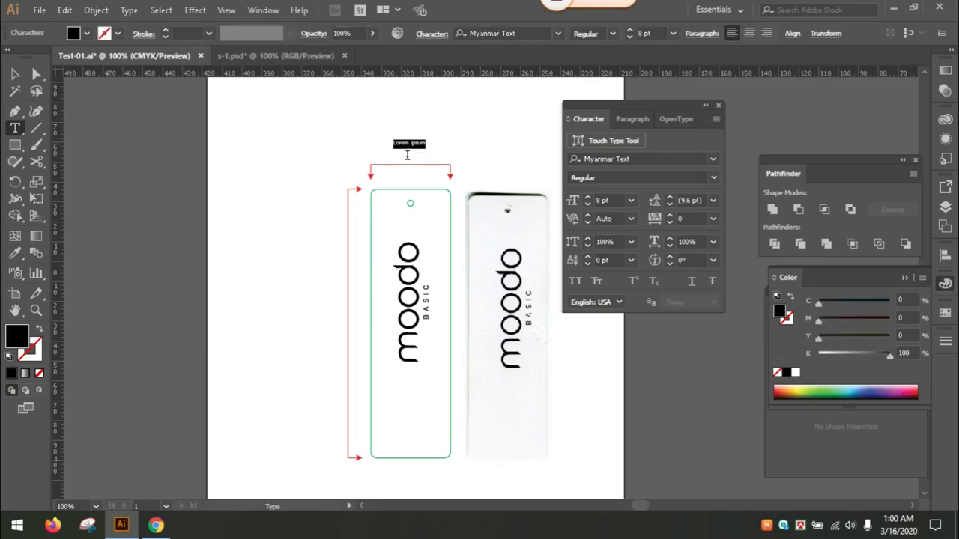
type("40")
type(" MM")
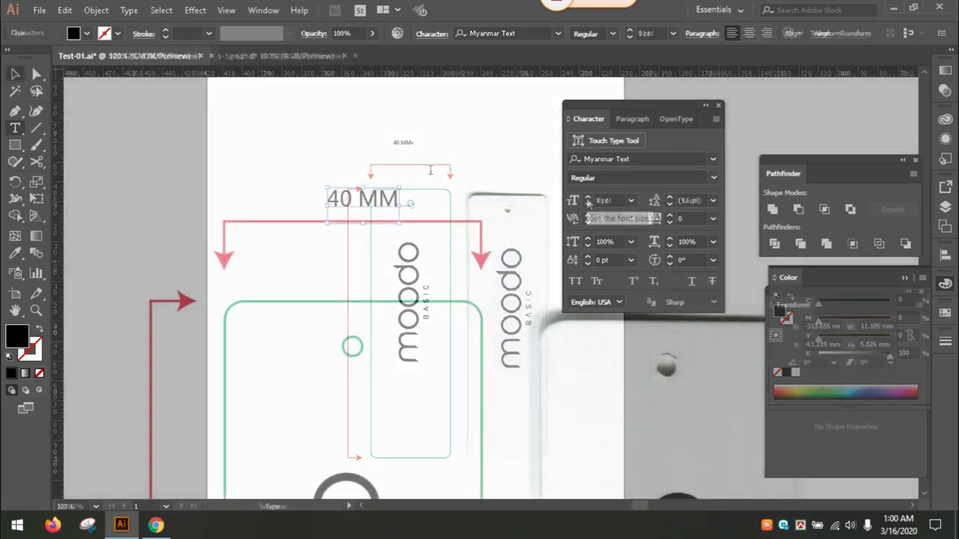
left_click(587, 197)
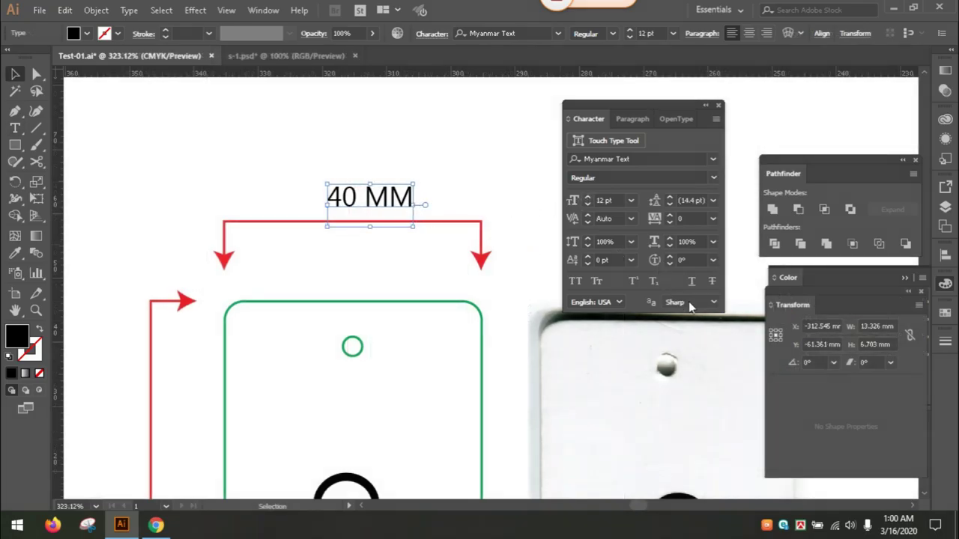
left_click(793, 278)
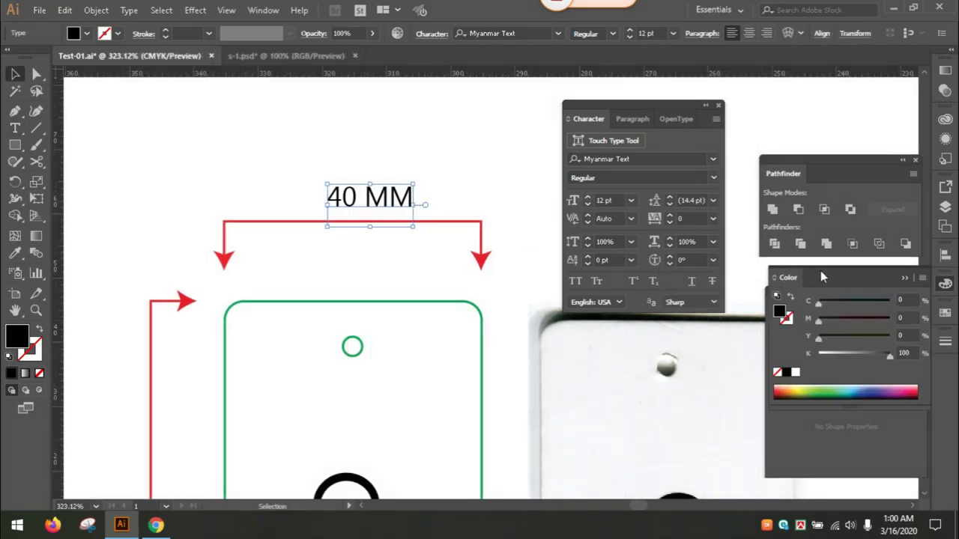
left_click(827, 391)
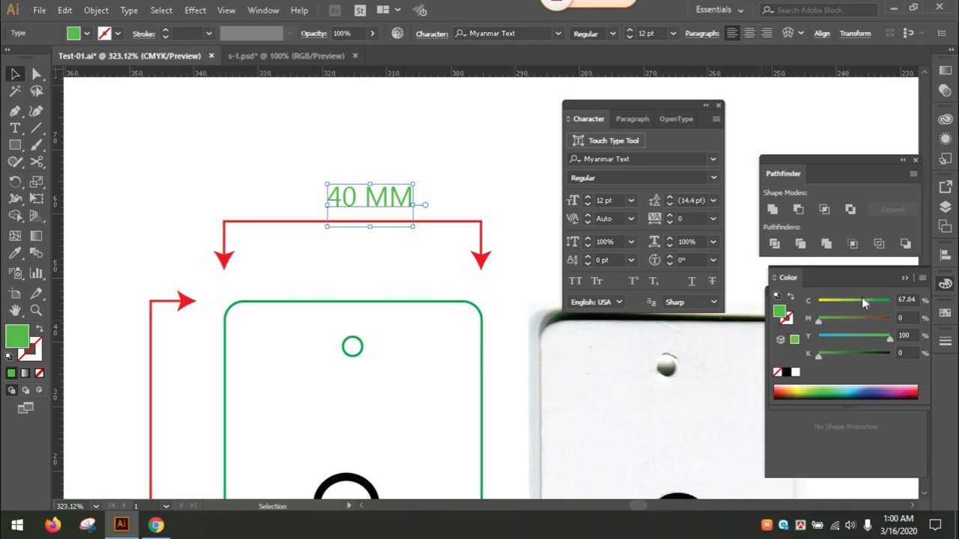
left_click(888, 301)
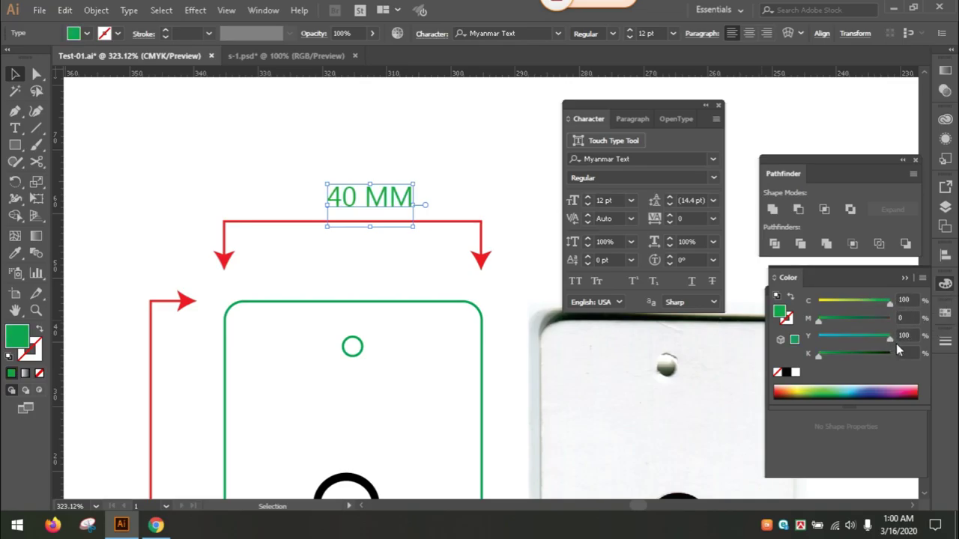
Nudge the 40 MM label over the arrow and place a copy beside the left arrow
left_click(426, 197)
left_click_drag(399, 197, 387, 199)
key("ctrl+0")
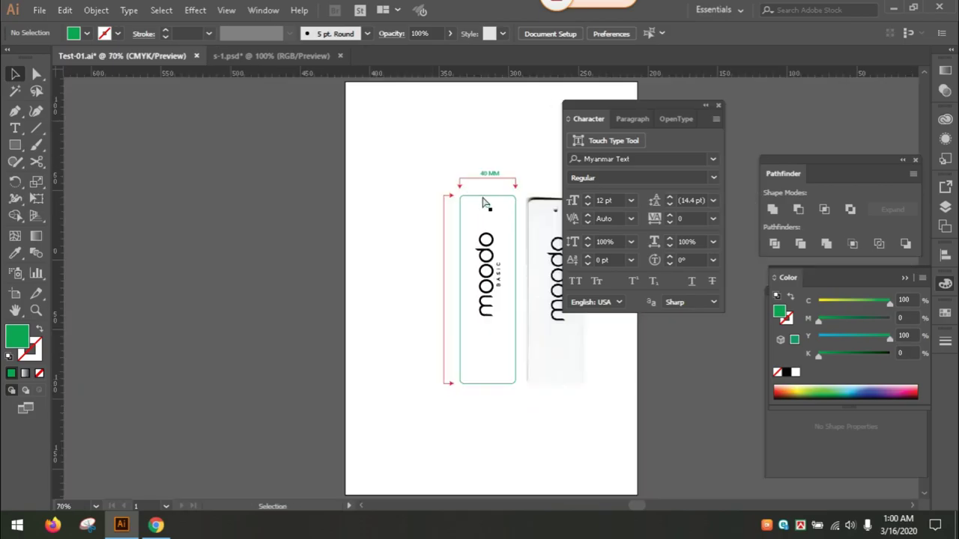
key("ctrl+1")
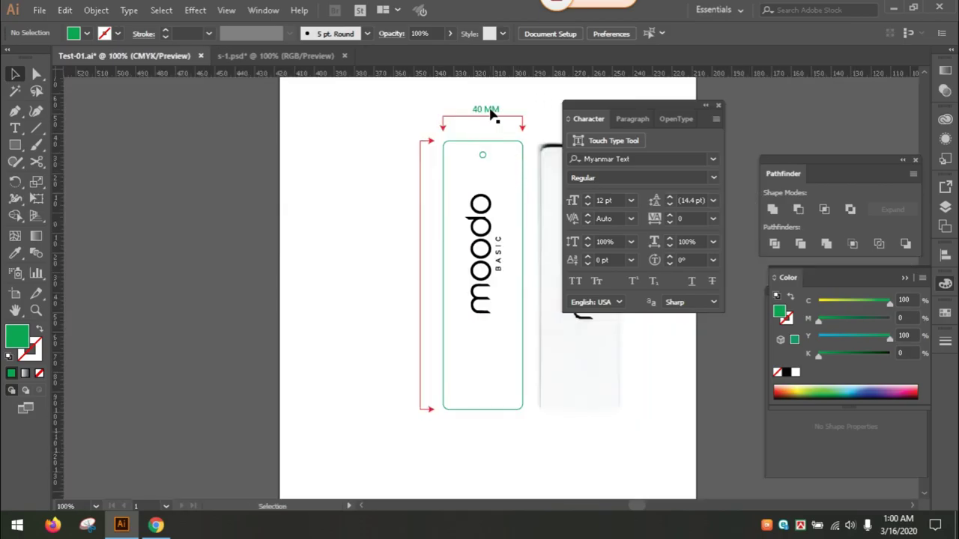
left_click_drag(490, 113, 420, 284)
left_click_drag(421, 285, 420, 285)
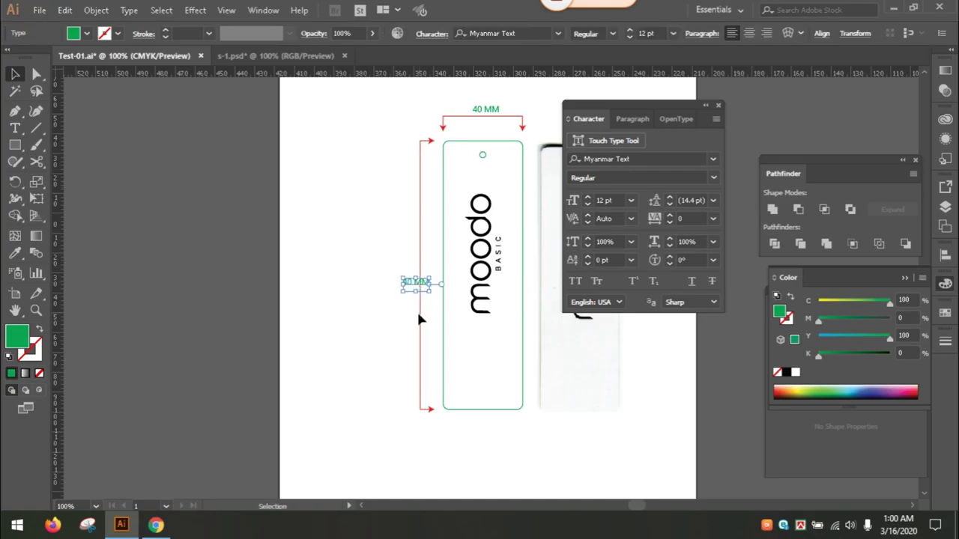
Rotate the copied 40 MM label 90° and position it beside the red height arrow
key("r")
left_click(418, 313, "alt")
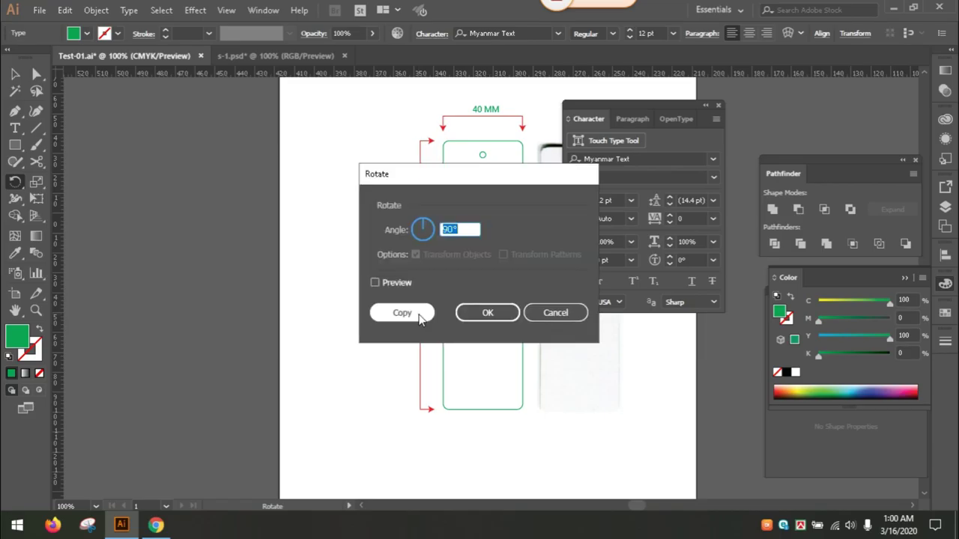
left_click(419, 314)
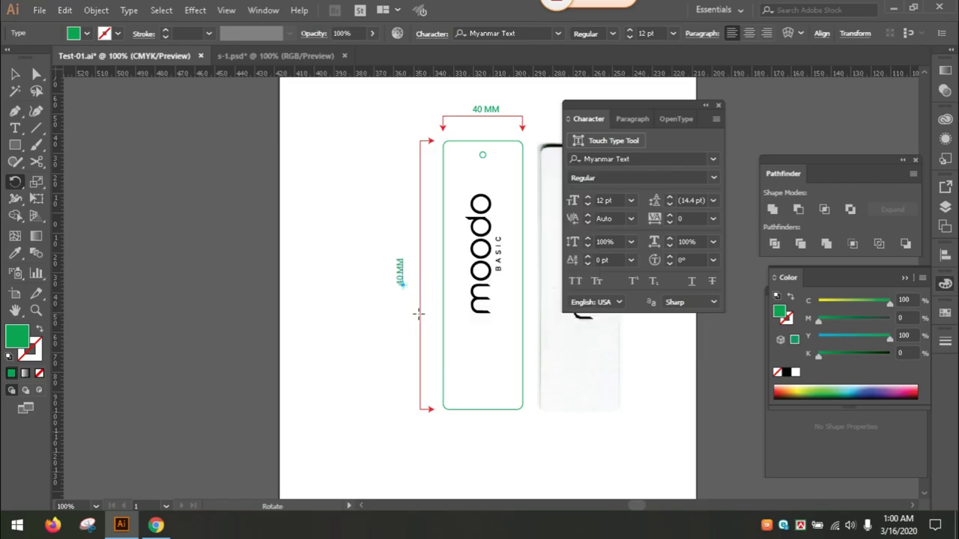
key("a")
left_click_drag(363, 236, 476, 338)
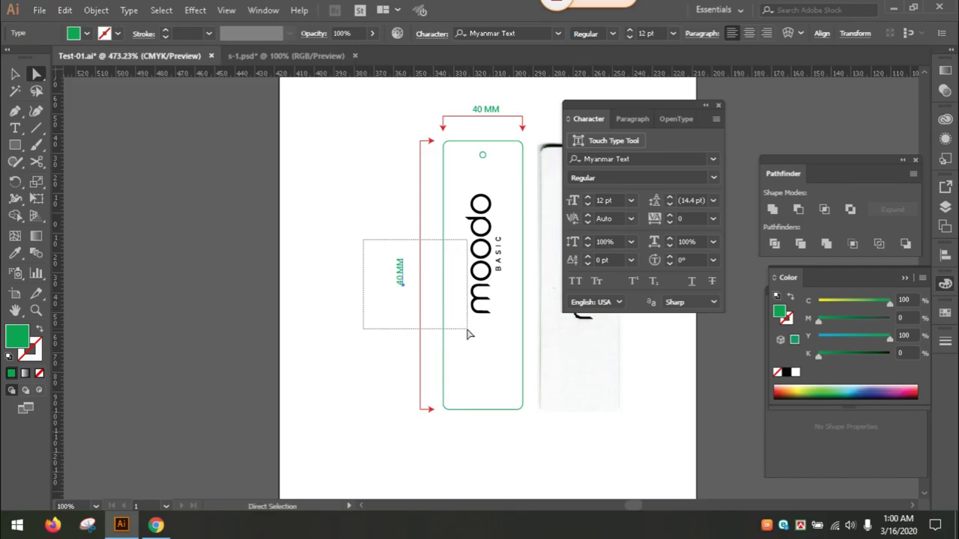
key("Tab")
left_click_drag(394, 210, 443, 203)
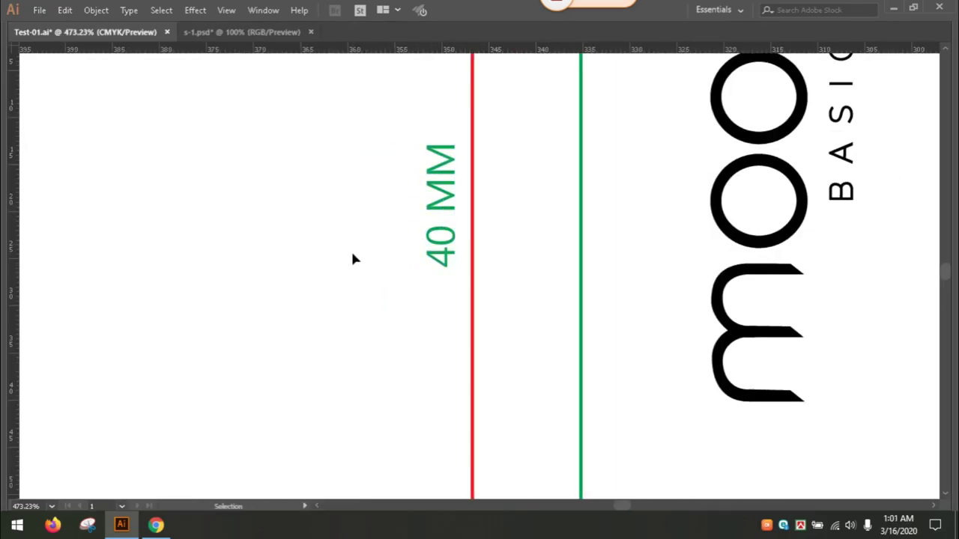
Select the whole layout tag with its arrows and shift it slightly left
key("ctrl+0")
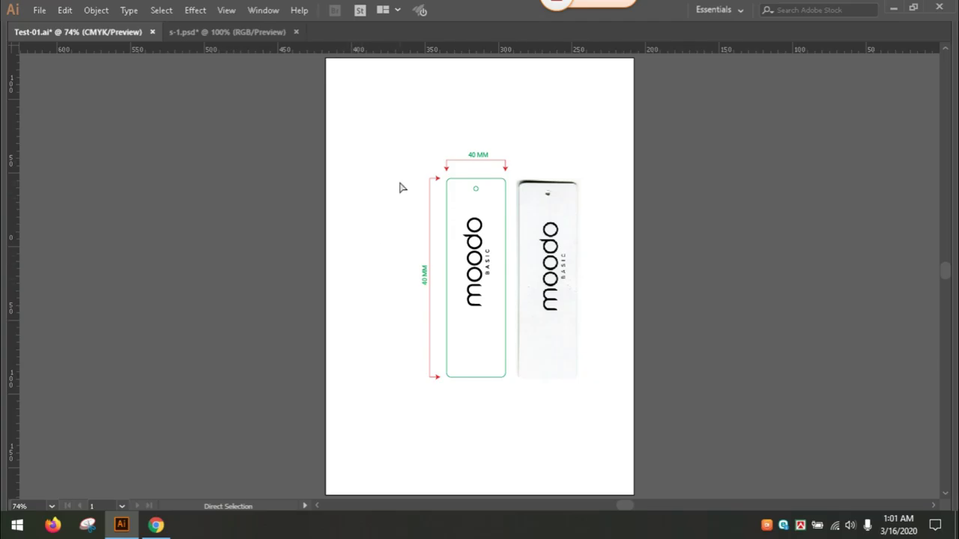
mouse_move(349, 116)
left_mouse_down()
mouse_move(487, 435)
mouse_move(514, 443)
left_mouse_up()
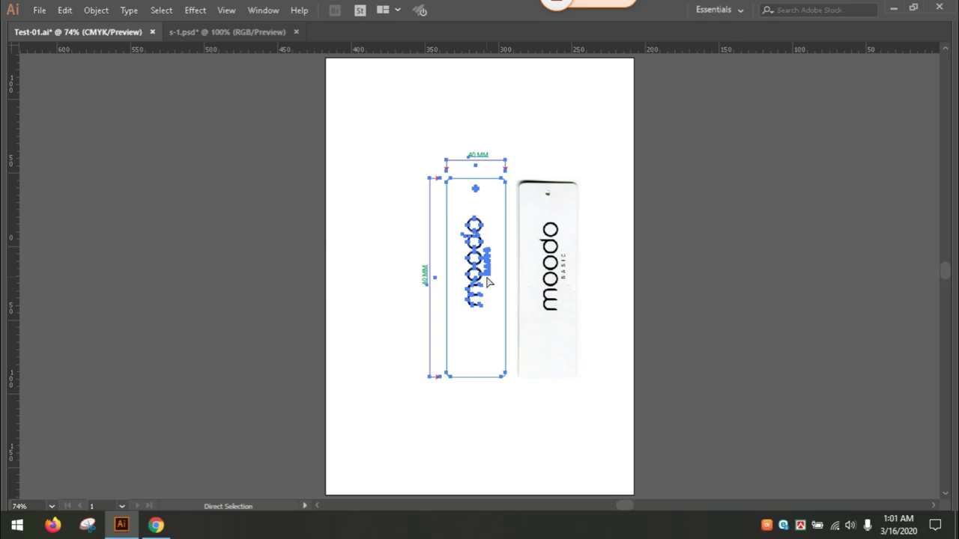
key("ctrl+shift+a")
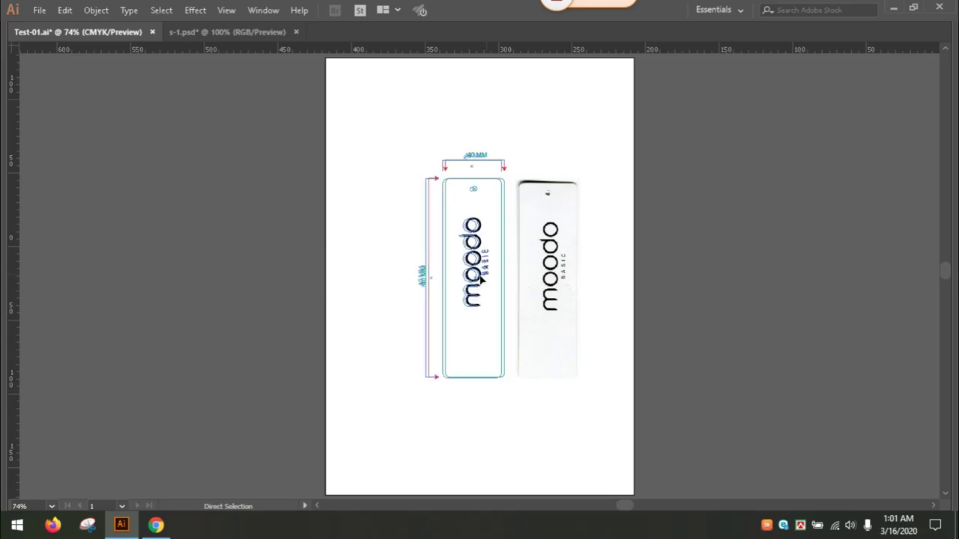
left_click_drag(480, 279, 454, 279)
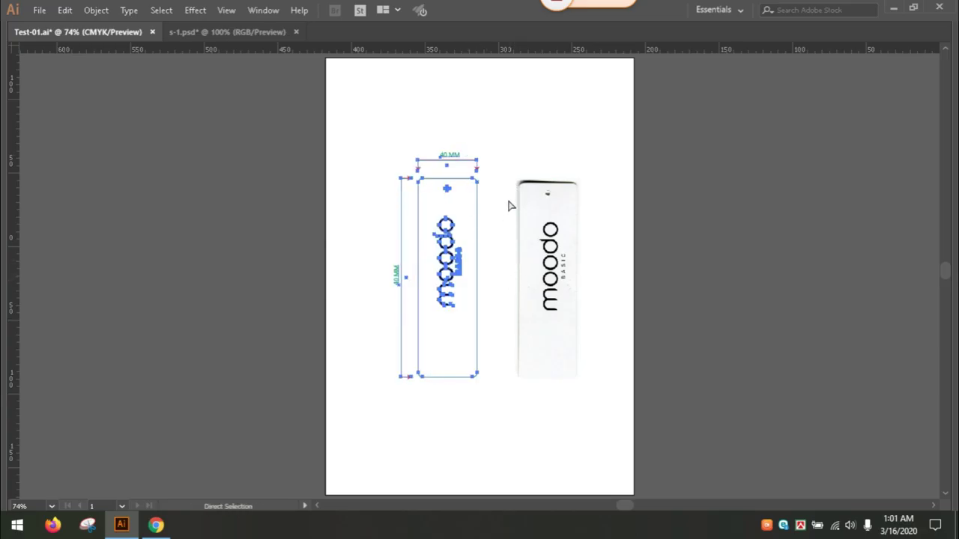
Zoom the artboard to 100% and start dragging the 40 MM label below the tag
key("ctrl+shift+a")
key("z")
left_click(515, 353)
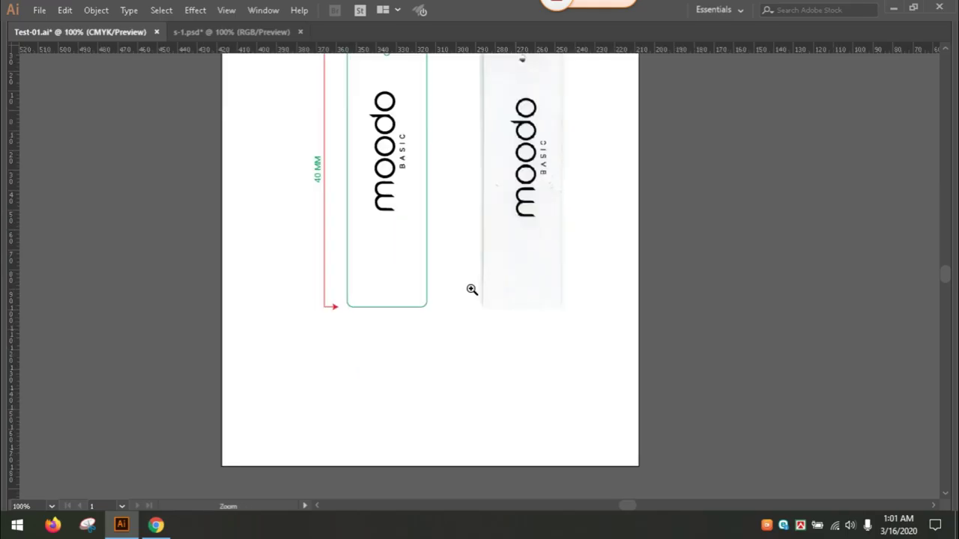
key("a")
scroll(454, 235, "up", 3)
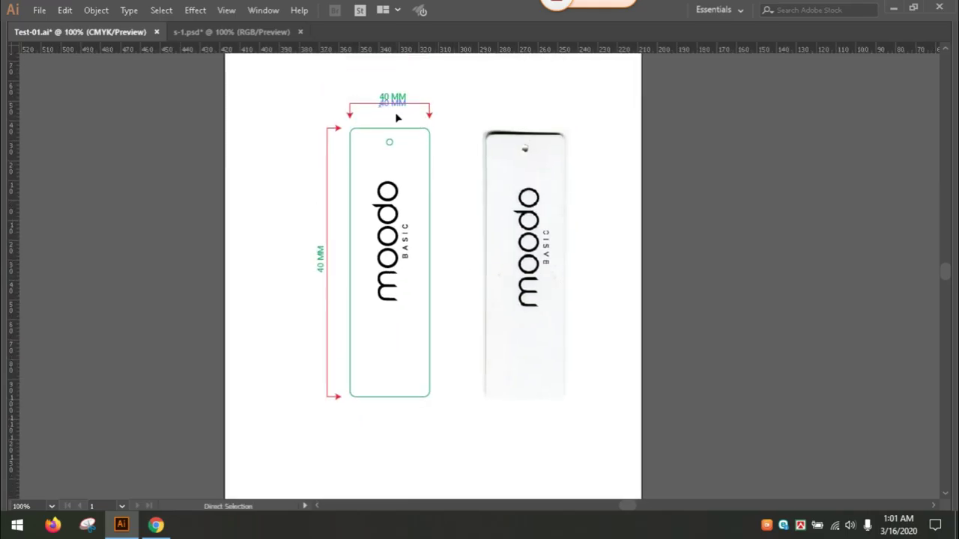
left_click_drag(396, 118, 379, 421)
Drop a copy of the 40 MM label beneath the drawn tag and retype it as 'Layout'
key("alt")
left_click_drag(380, 420, 380, 421)
key("z")
left_click(539, 401)
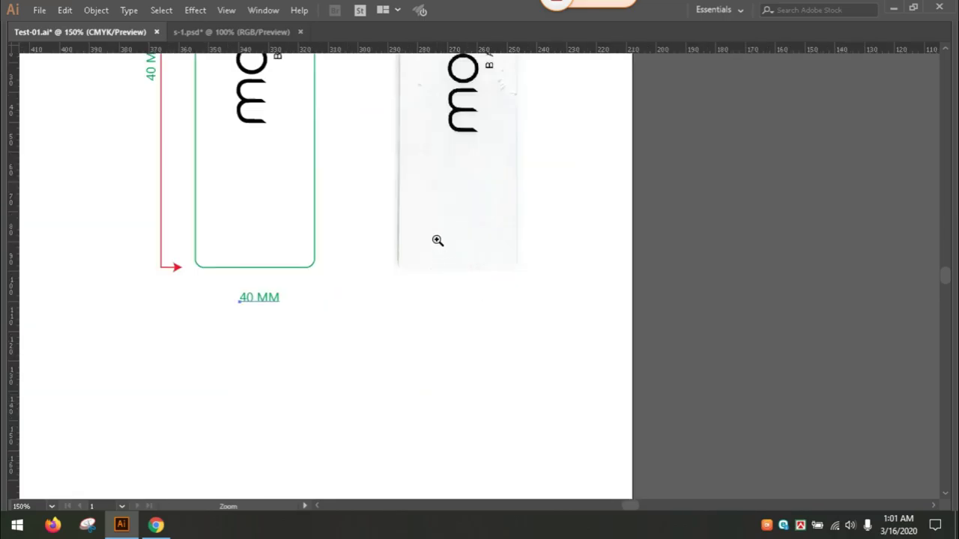
left_click(437, 240)
key("a")
double_click(236, 359)
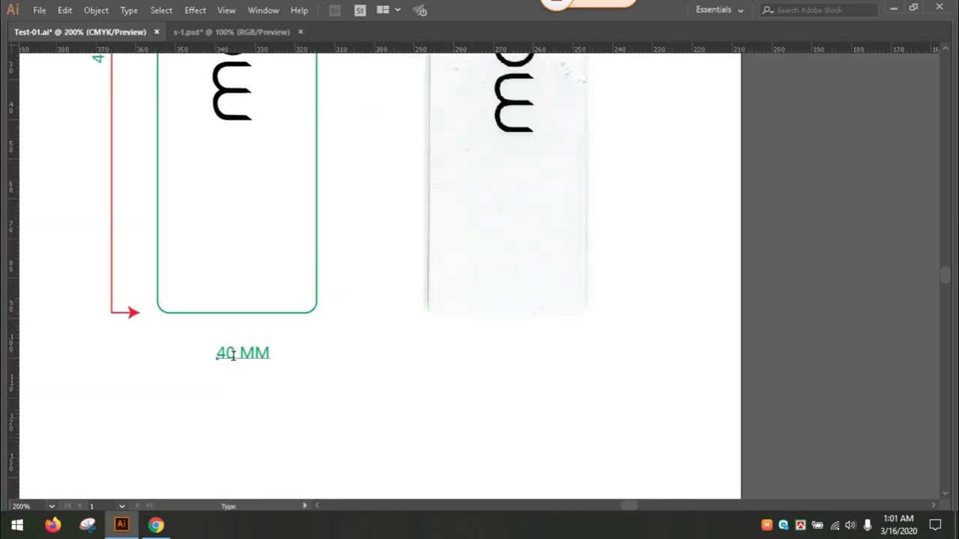
left_click_drag(217, 354, 300, 352)
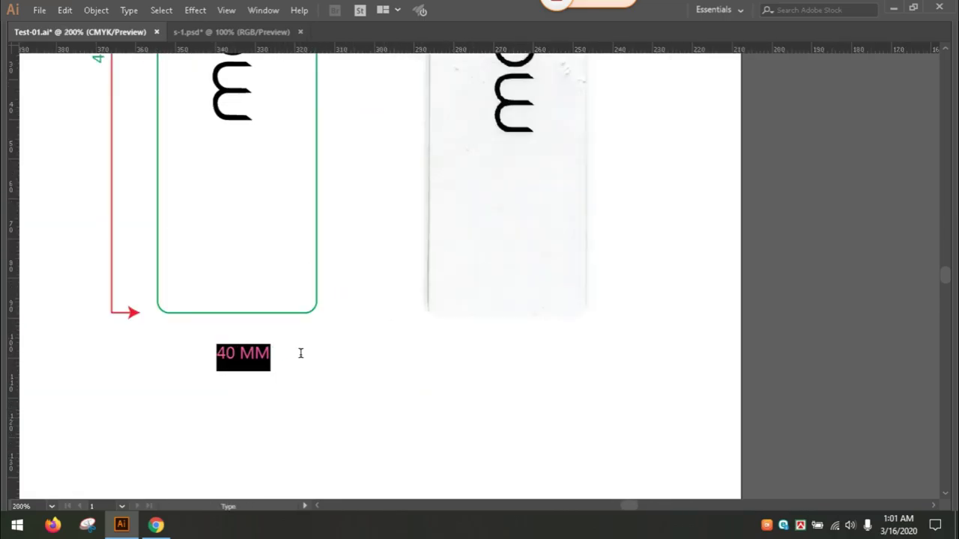
type("Lay")
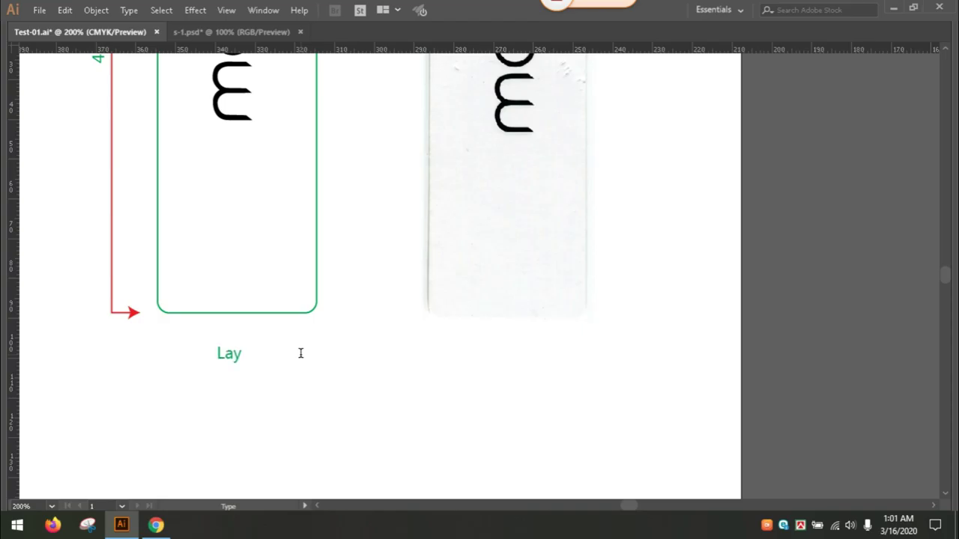
type("out")
key("Escape")
Duplicate the caption under the scanned tag and retype it as 'Original Scan Copy'
left_click_drag(262, 361, 491, 353)
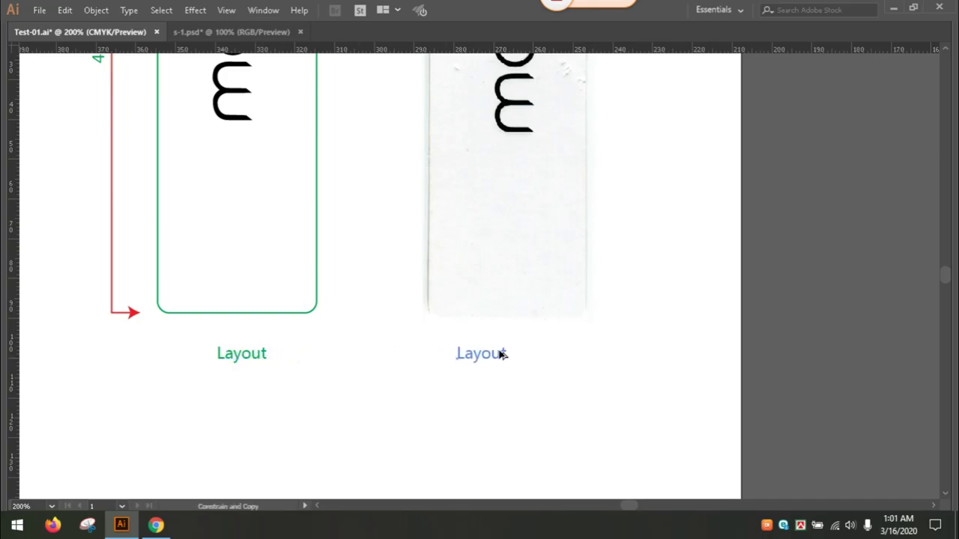
left_click_drag(491, 353, 501, 353)
key("t")
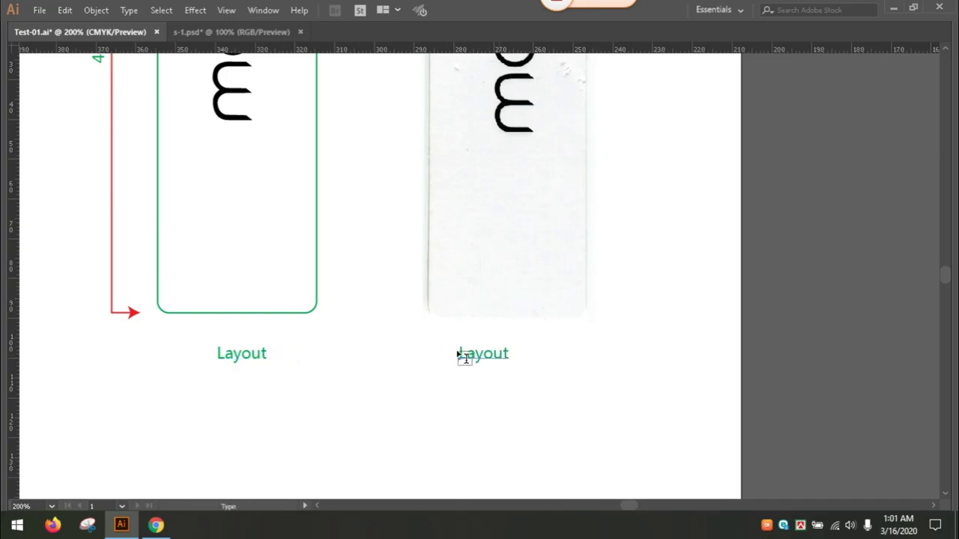
left_click_drag(459, 354, 559, 358)
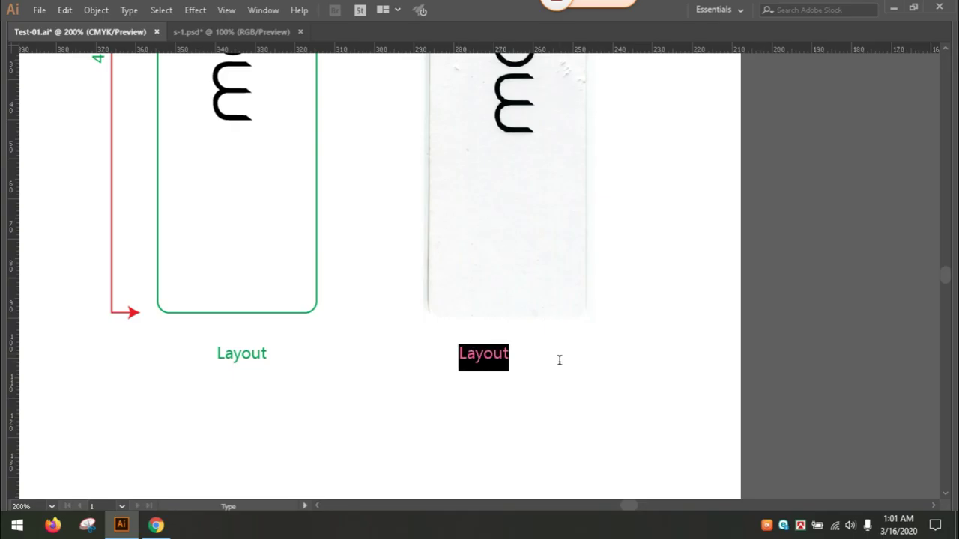
type("Origina")
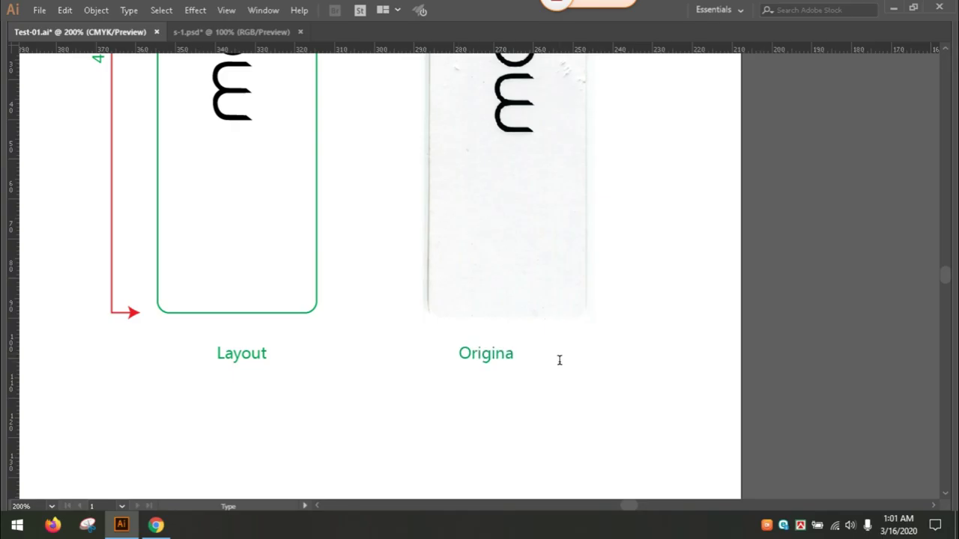
type("l Sca")
type("n Copy")
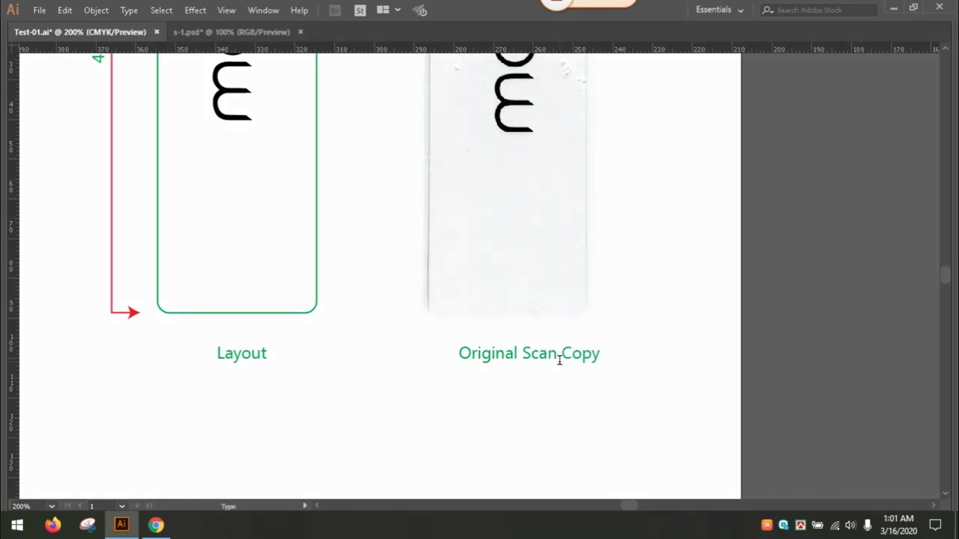